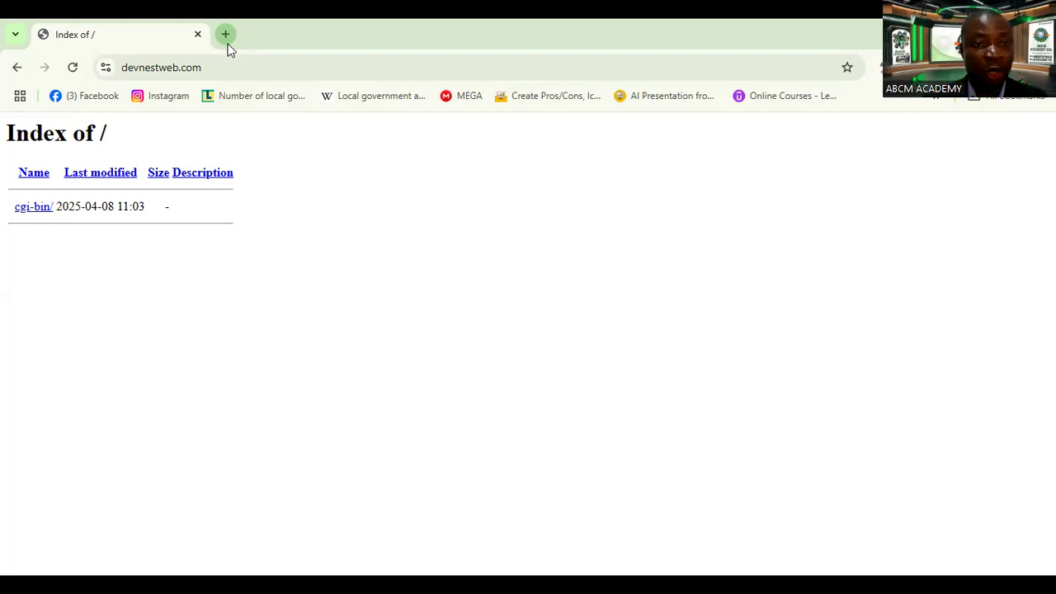
Select the devnestweb.com address, which currently shows a bare 'Index of /' listing with only cgi-bin/.
{"action": "left_click", "coordinate": [244, 70]}
Go to devnestweb.com's cPanel Redirect page and log in with the autofilled saved username and password.
{"action": "left_click", "coordinate": [271, 69]}
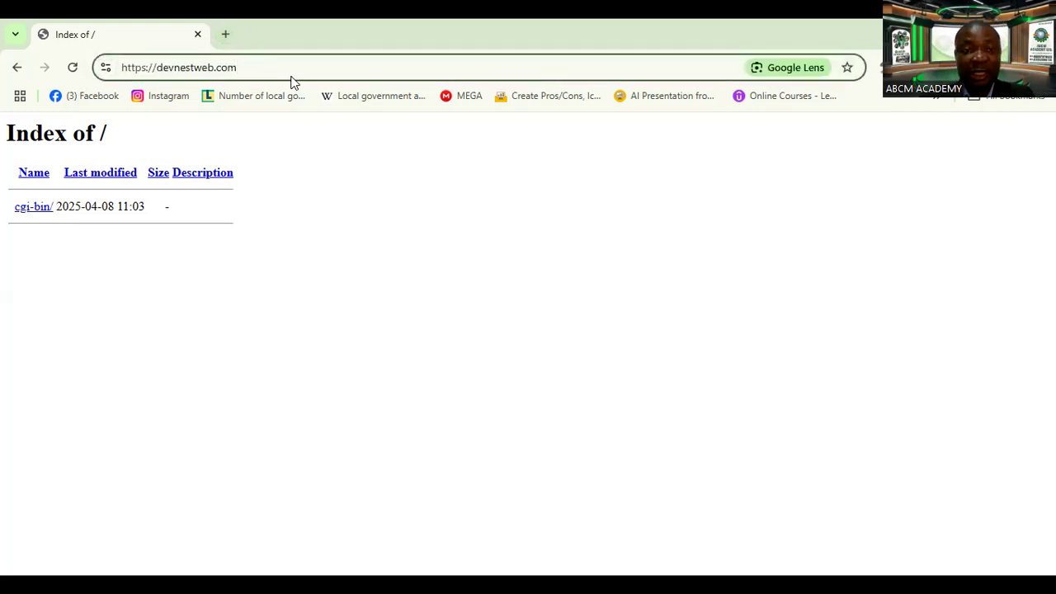
{"action": "type", "text": "/"}
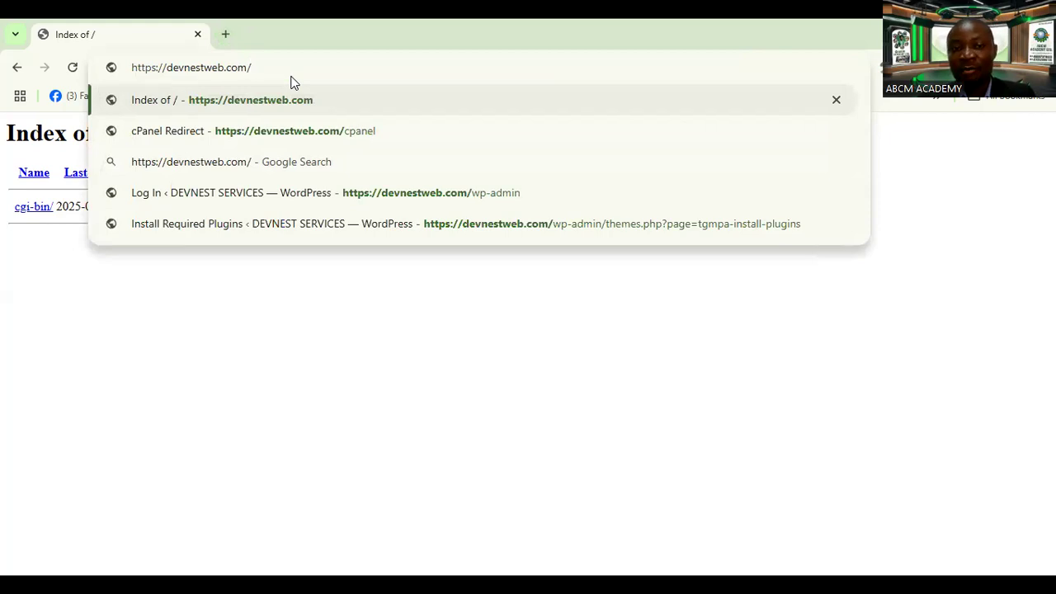
{"action": "left_click", "coordinate": [336, 132]}
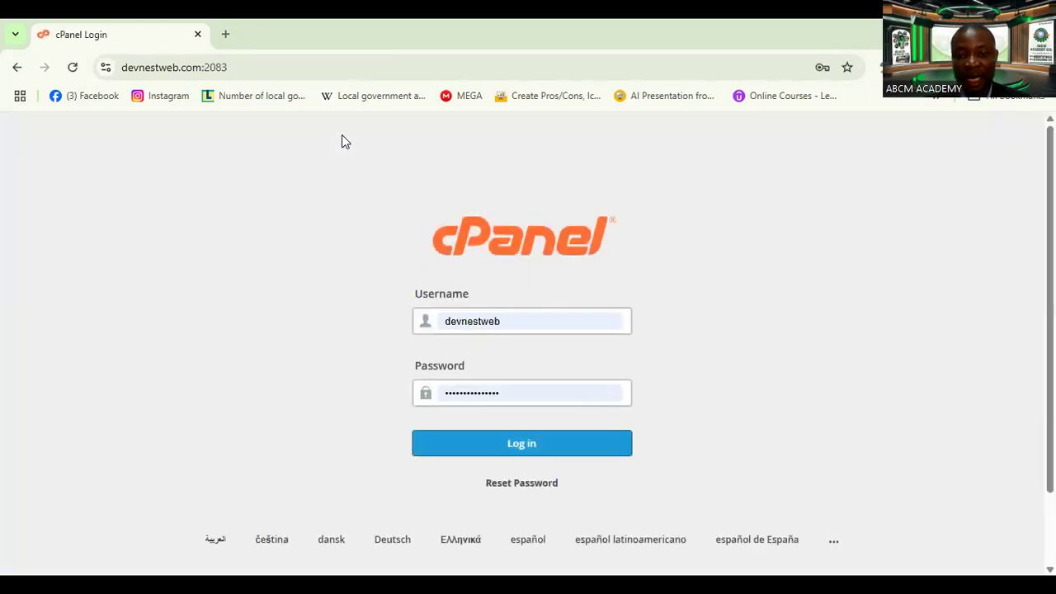
{"action": "left_click", "coordinate": [523, 320]}
{"action": "left_click", "coordinate": [474, 409]}
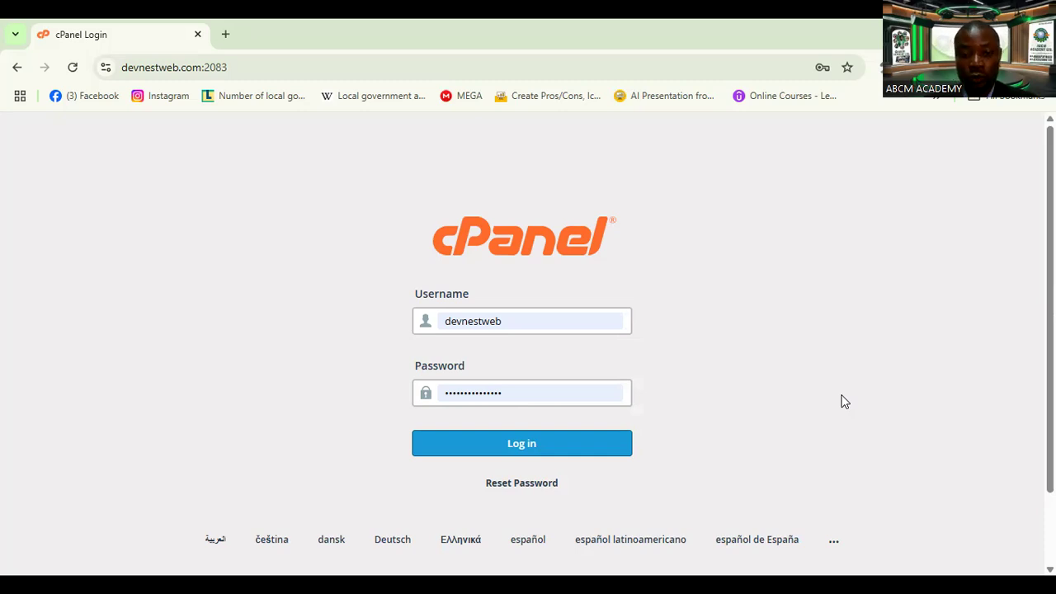
{"action": "left_click", "coordinate": [548, 312]}
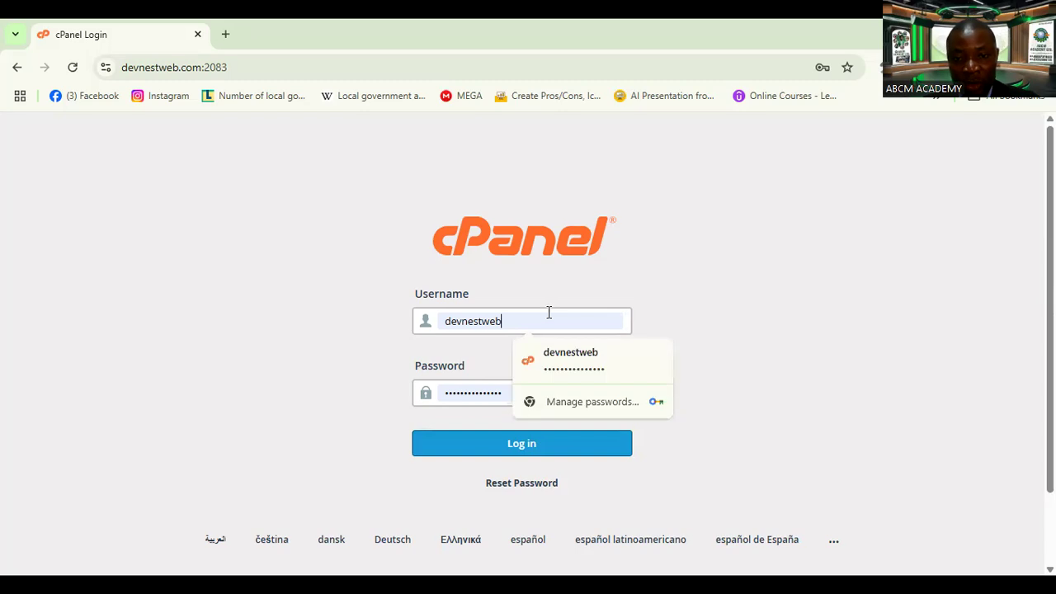
{"action": "left_click", "coordinate": [481, 392]}
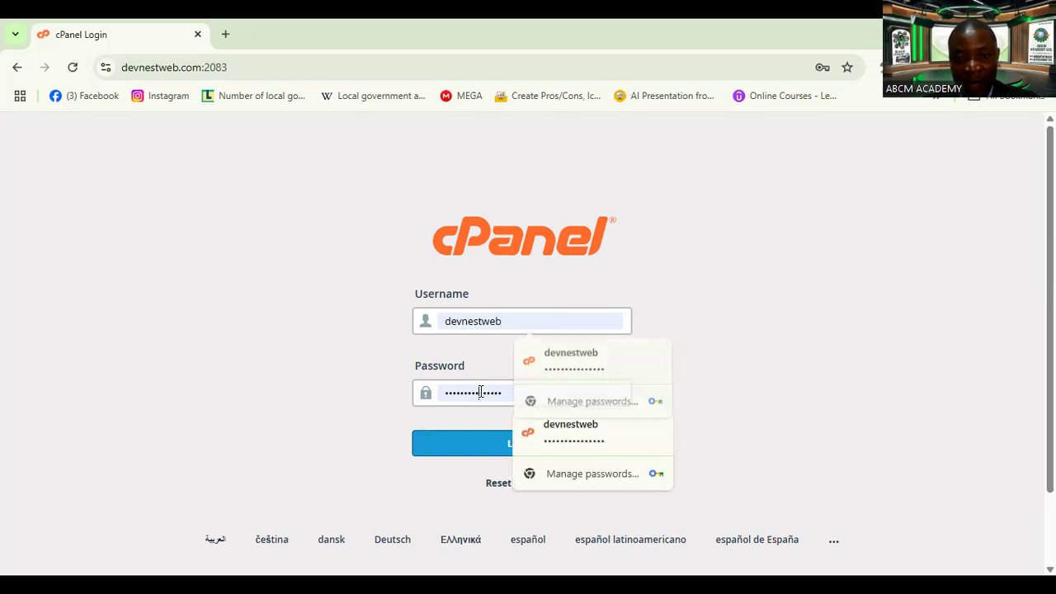
{"action": "left_click", "coordinate": [448, 455]}
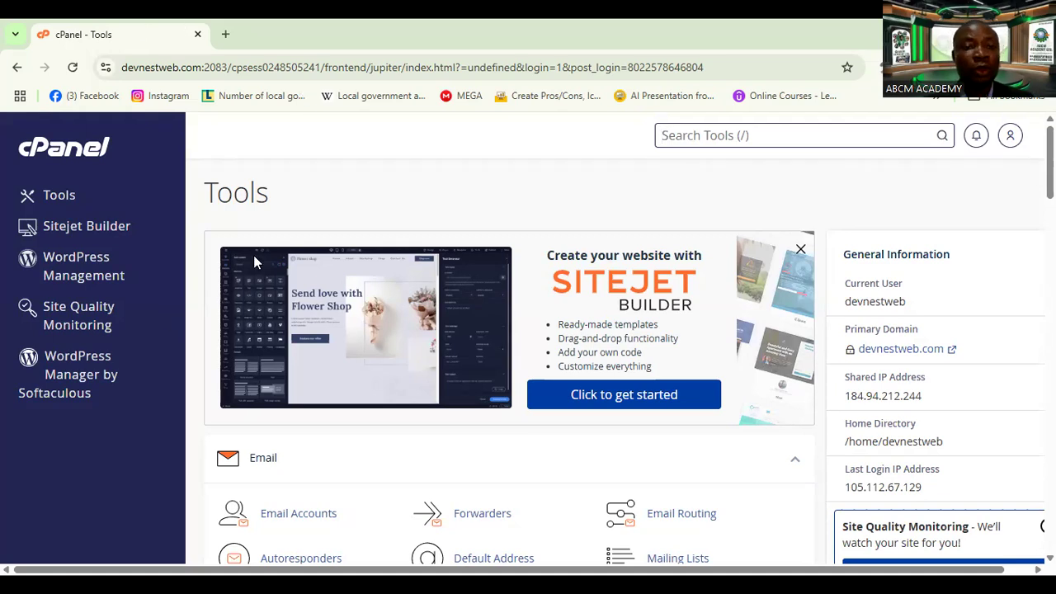
Scroll the cPanel Tools dashboard down to the Software section listing Softaculous Apps Installer.
{"action": "scroll", "coordinate": [313, 297], "scroll_direction": "down", "scroll_amount": 4}
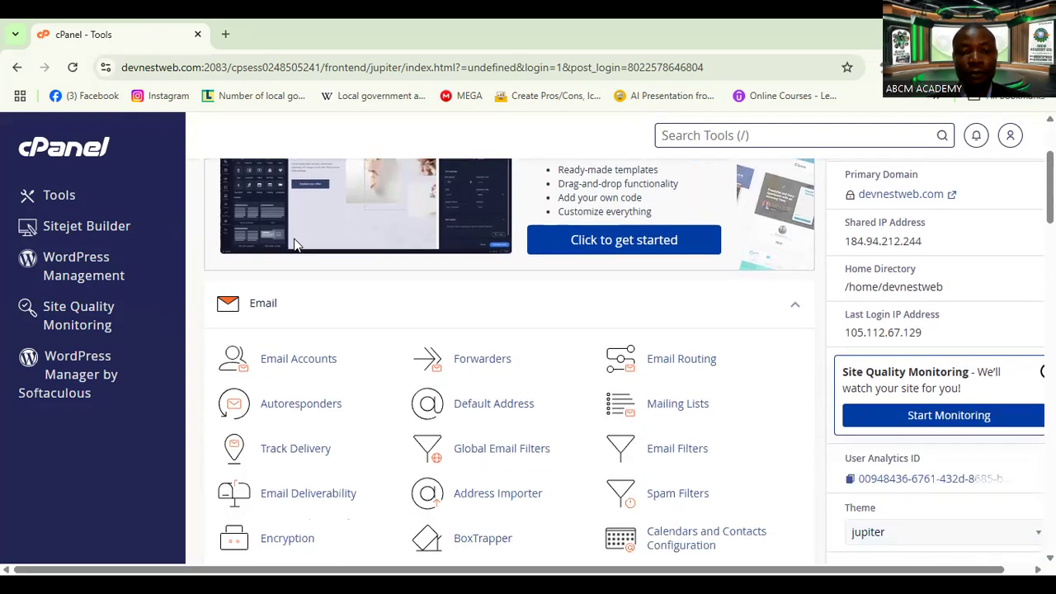
{"action": "scroll", "coordinate": [313, 302], "scroll_direction": "down", "scroll_amount": 5}
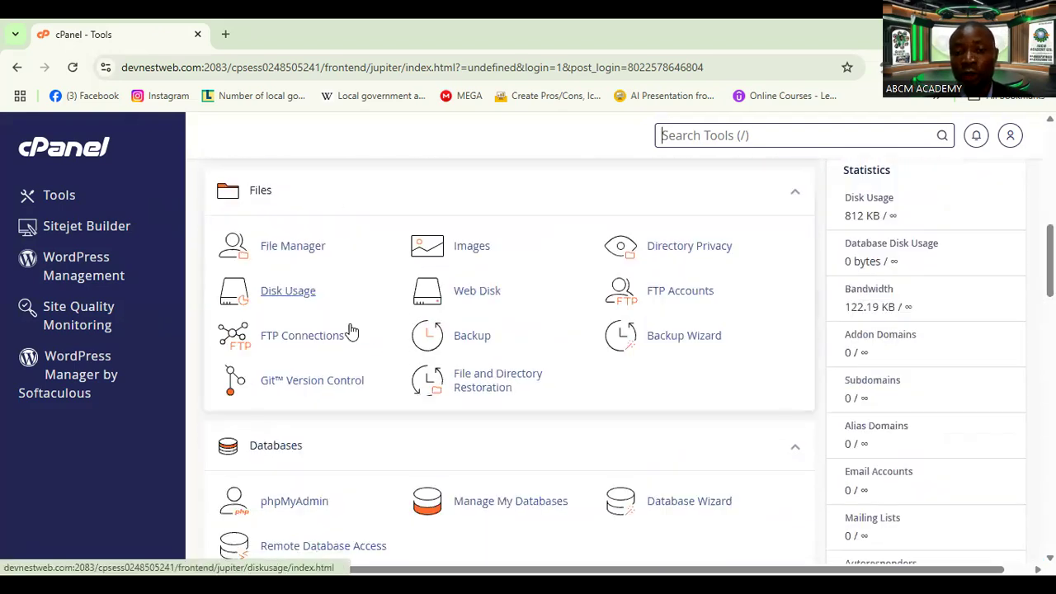
{"action": "scroll", "coordinate": [357, 332], "scroll_direction": "up", "scroll_amount": 3}
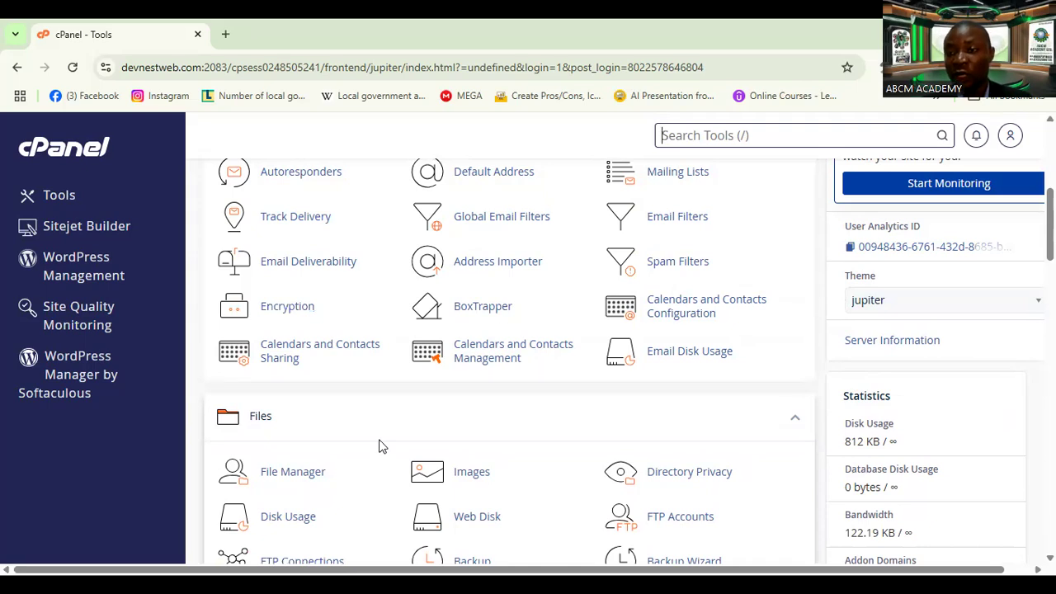
{"action": "scroll", "coordinate": [380, 445], "scroll_direction": "down", "scroll_amount": 2}
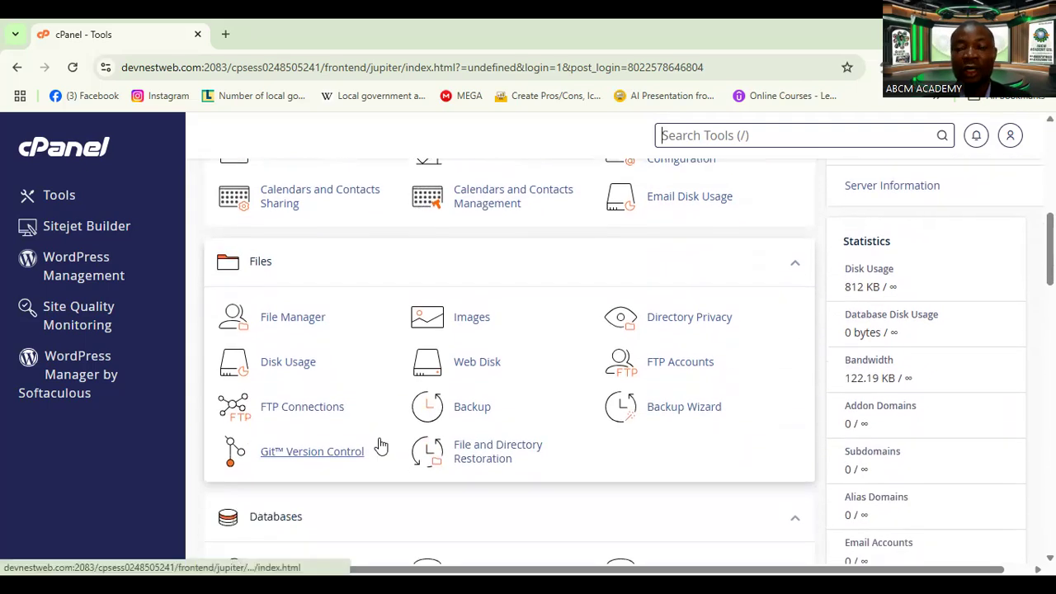
{"action": "scroll", "coordinate": [381, 446], "scroll_direction": "down", "scroll_amount": 2}
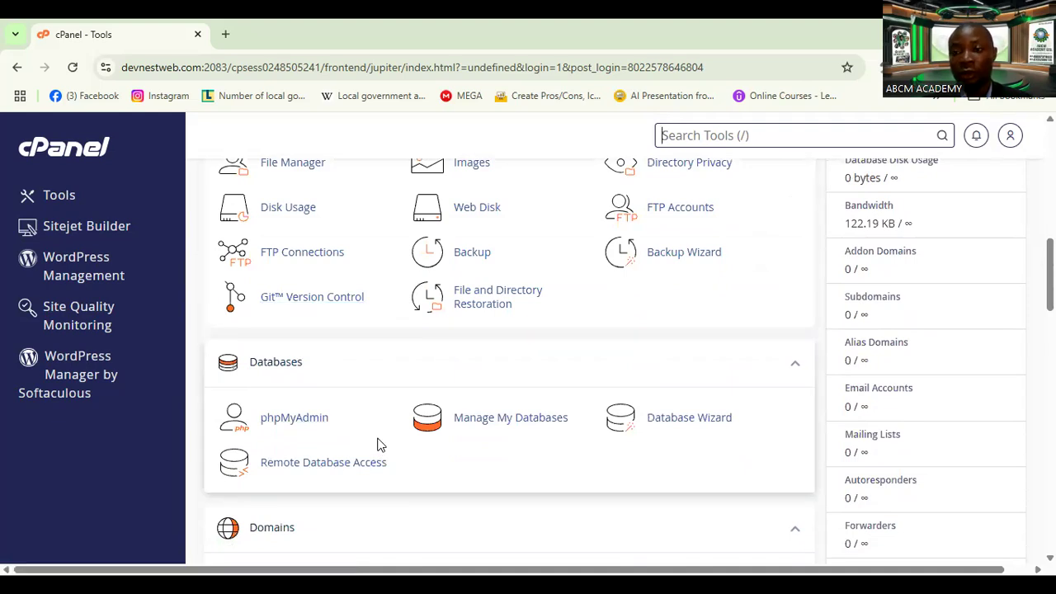
{"action": "scroll", "coordinate": [379, 445], "scroll_direction": "down", "scroll_amount": 2}
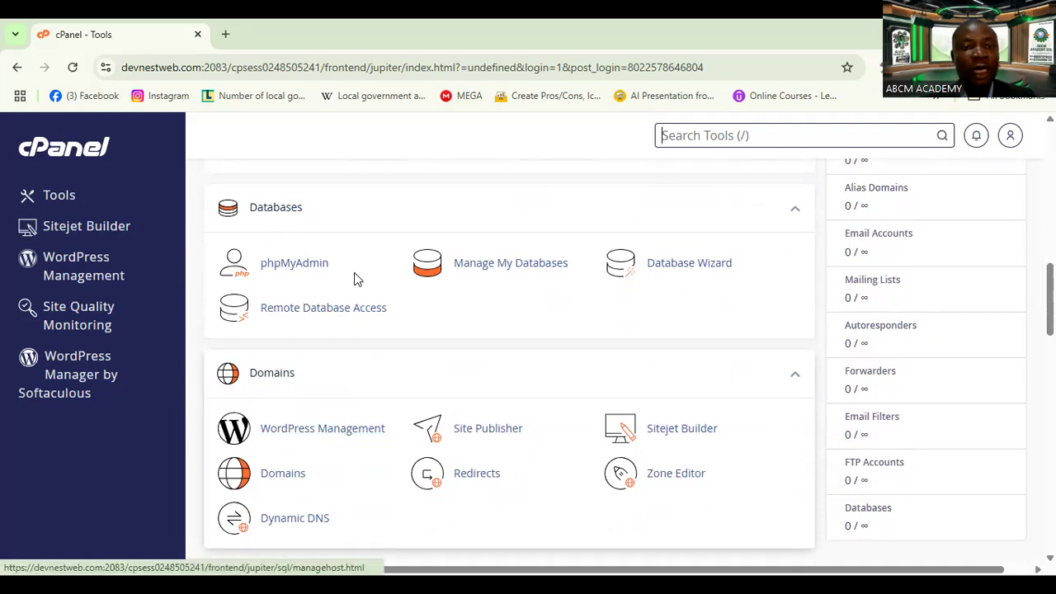
{"action": "scroll", "coordinate": [396, 335], "scroll_direction": "up", "scroll_amount": 10}
{"action": "scroll", "coordinate": [398, 374], "scroll_direction": "down", "scroll_amount": 1}
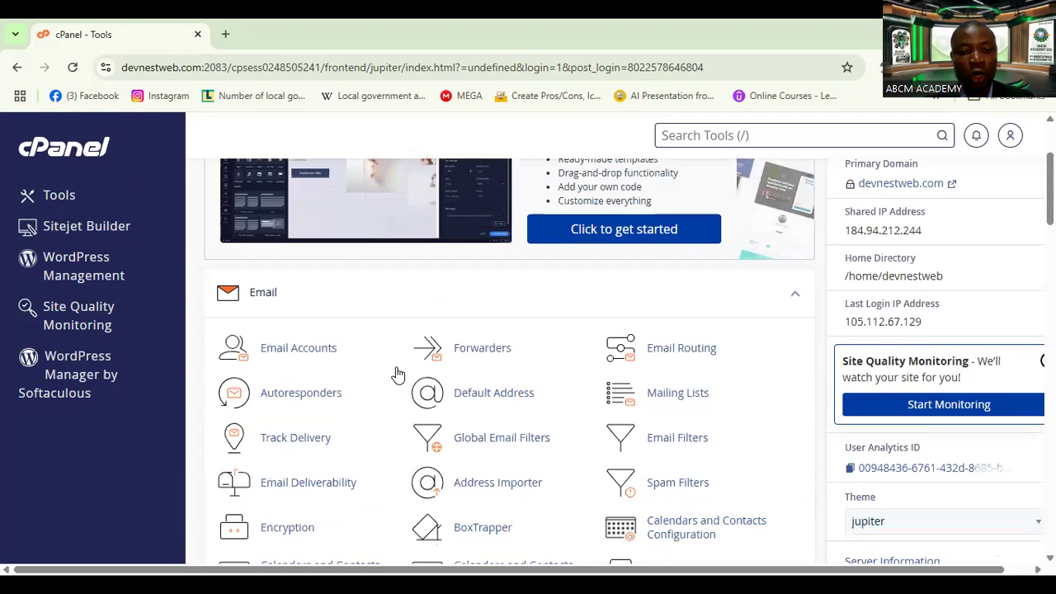
{"action": "scroll", "coordinate": [394, 370], "scroll_direction": "down", "scroll_amount": 15}
{"action": "scroll", "coordinate": [319, 361], "scroll_direction": "up", "scroll_amount": 3}
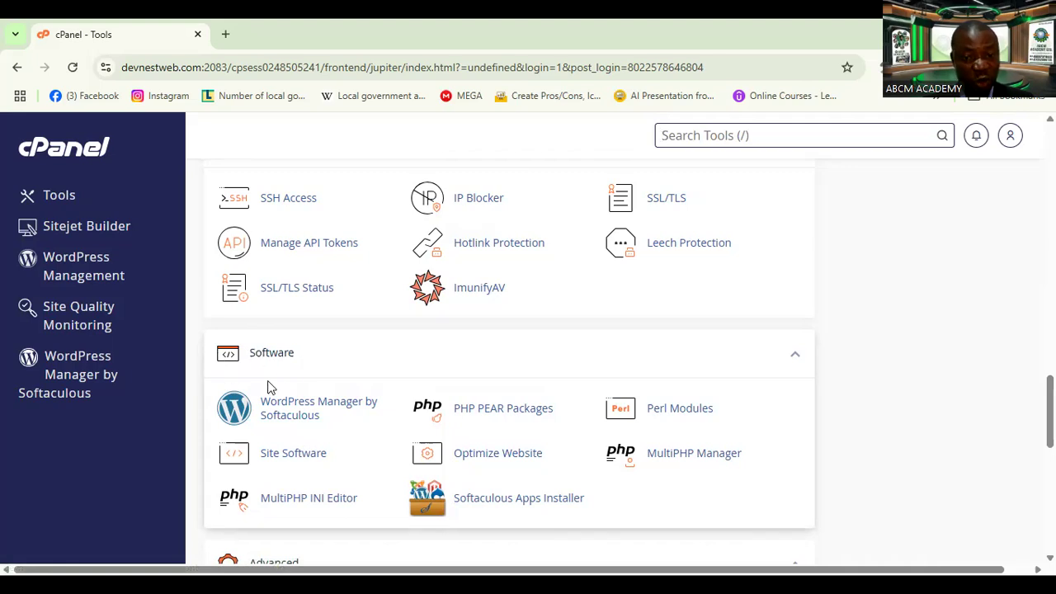
Open Softaculous Apps Installer and start a WordPress install.
{"action": "left_click", "coordinate": [492, 505]}
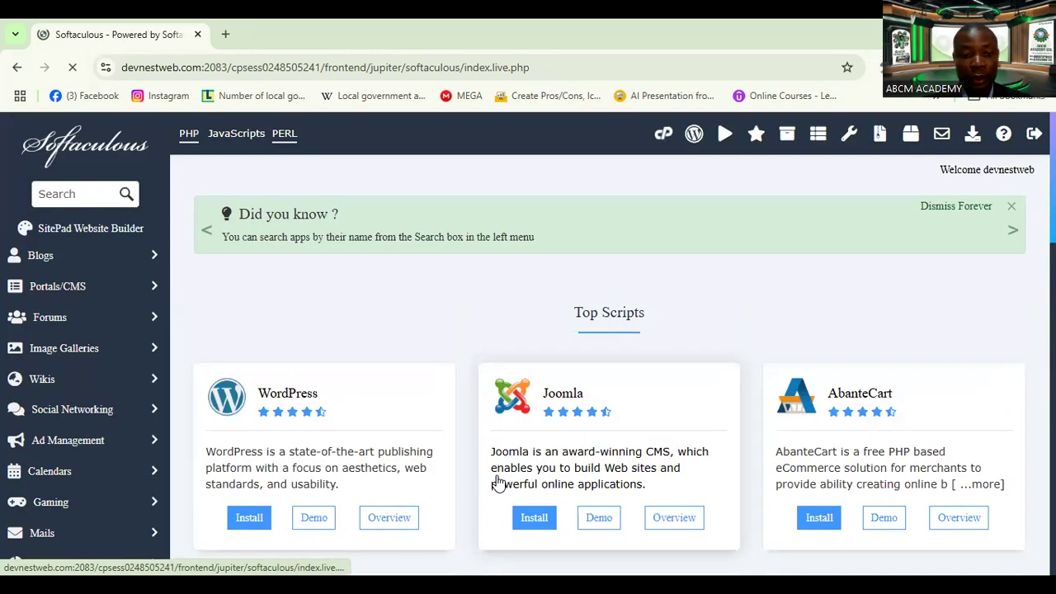
{"action": "scroll", "coordinate": [508, 247], "scroll_direction": "down", "scroll_amount": 2}
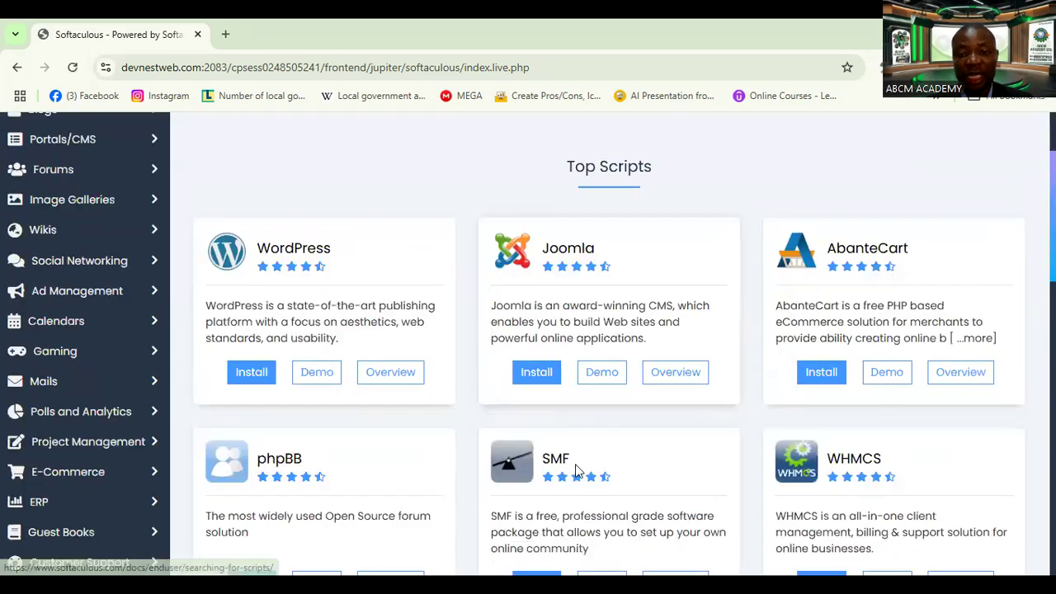
{"action": "scroll", "coordinate": [576, 469], "scroll_direction": "up", "scroll_amount": 2}
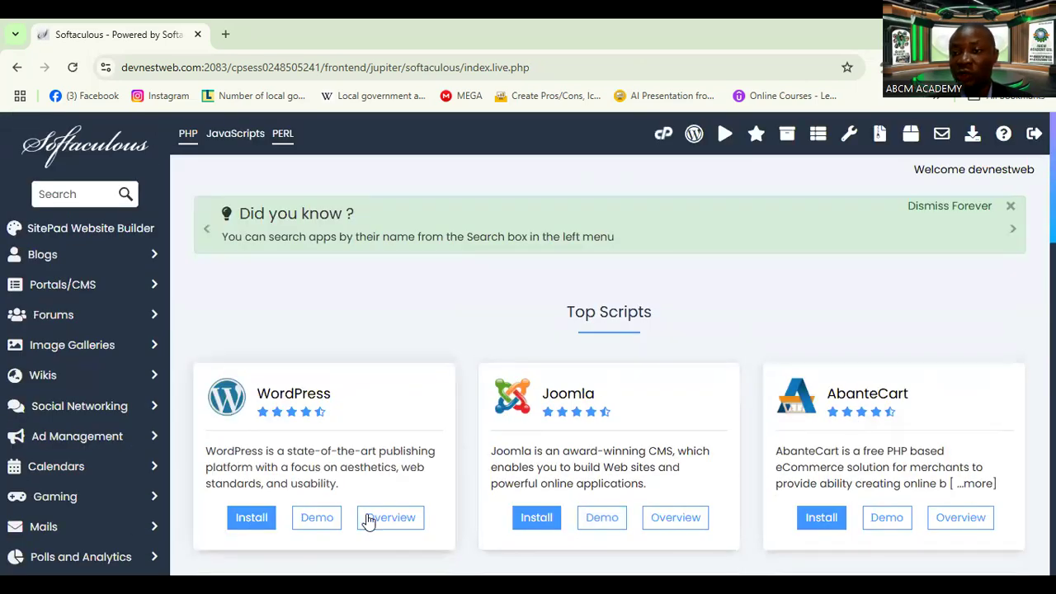
{"action": "scroll", "coordinate": [363, 518], "scroll_direction": "down", "scroll_amount": 1}
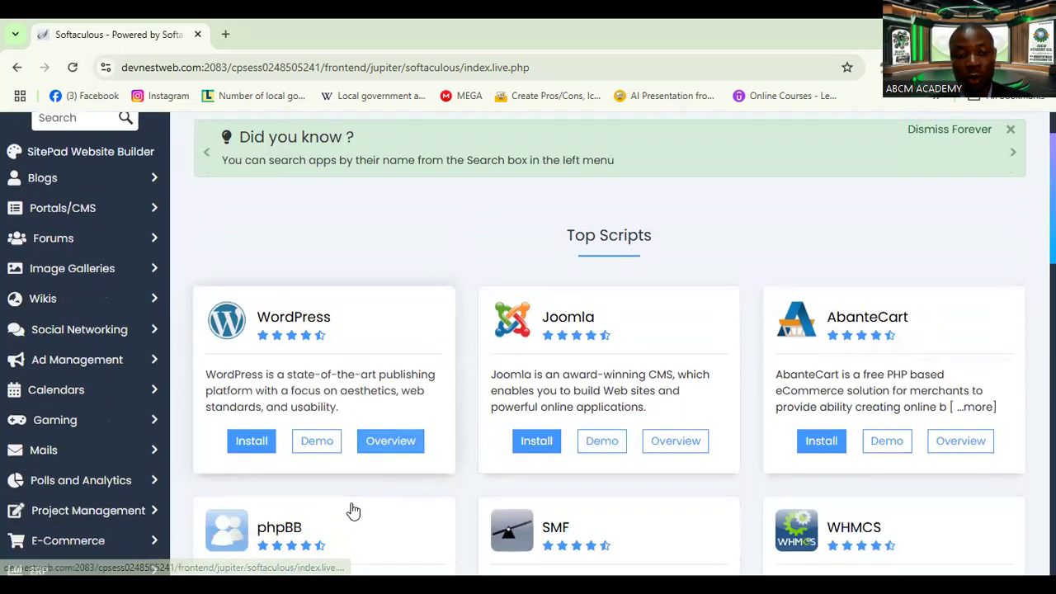
{"action": "left_click", "coordinate": [235, 447]}
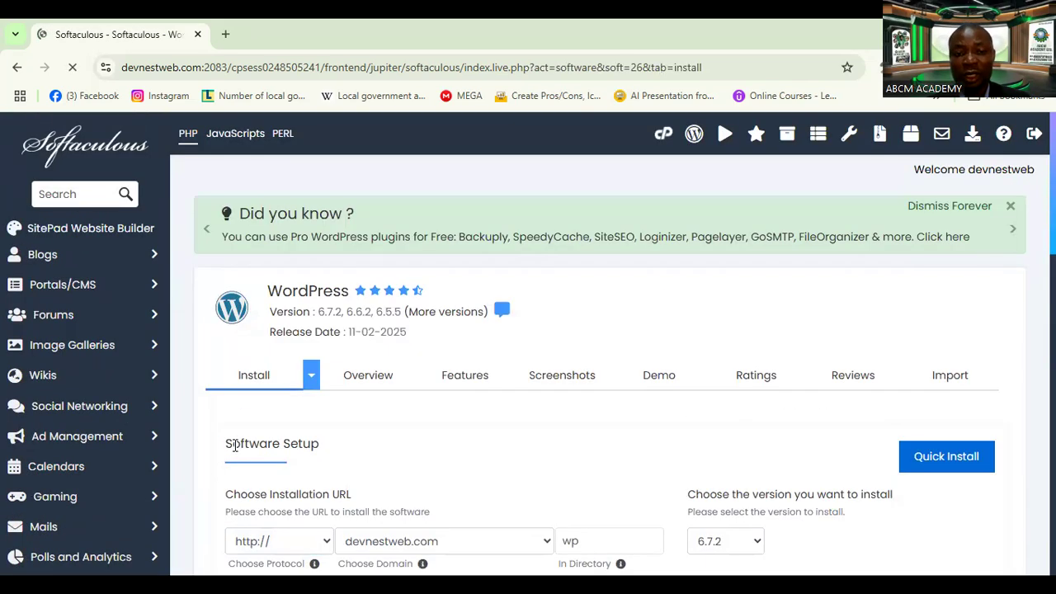
{"action": "scroll", "coordinate": [424, 399], "scroll_direction": "down", "scroll_amount": 3}
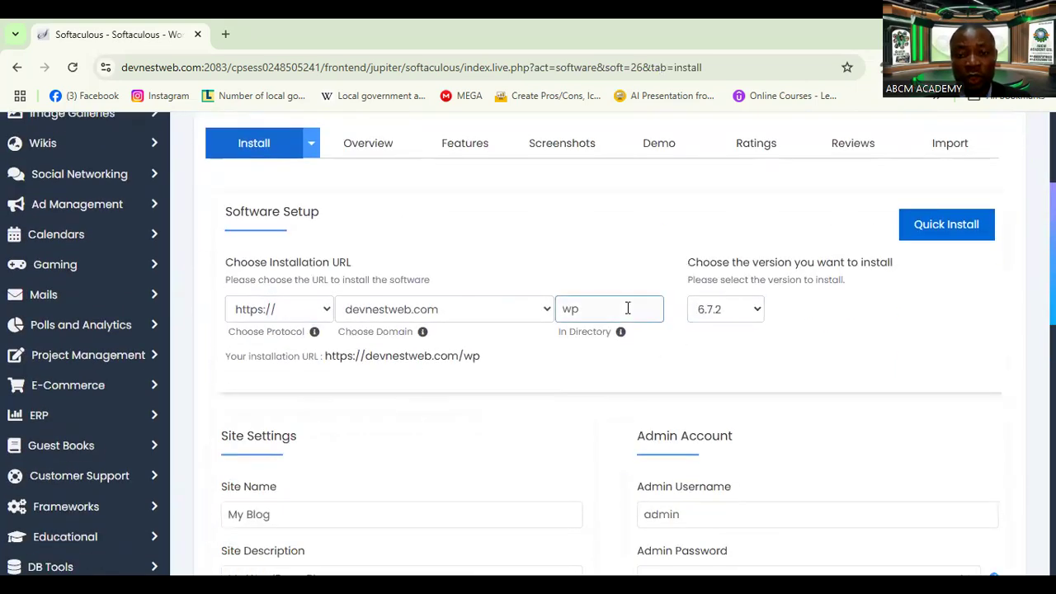
{"action": "left_click", "coordinate": [470, 318]}
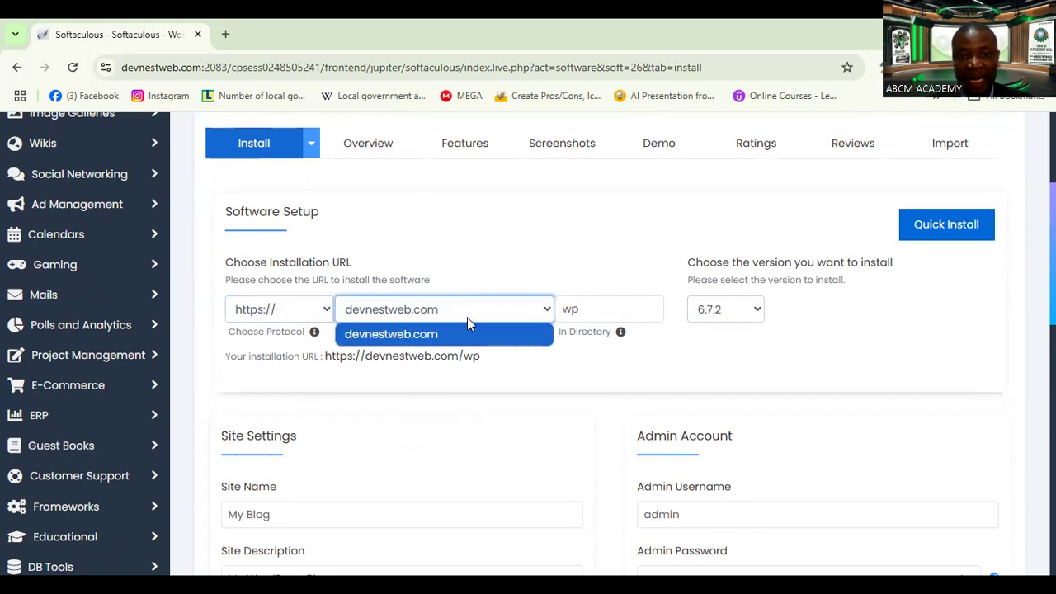
{"action": "left_click", "coordinate": [466, 318]}
{"action": "left_click", "coordinate": [629, 311]}
{"action": "key", "text": "BackSpace"}
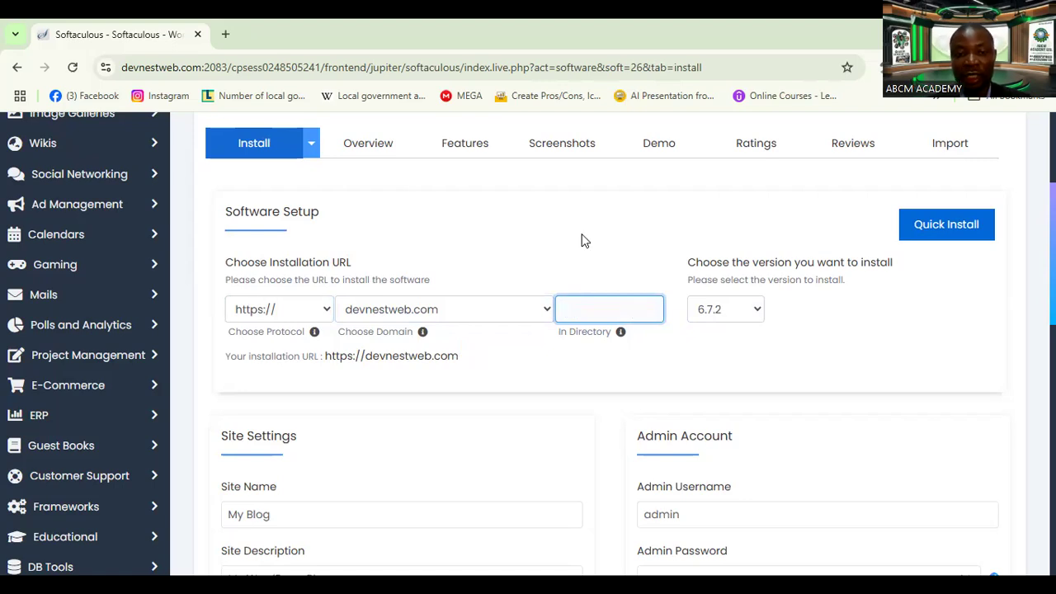
{"action": "scroll", "coordinate": [291, 488], "scroll_direction": "down", "scroll_amount": 1}
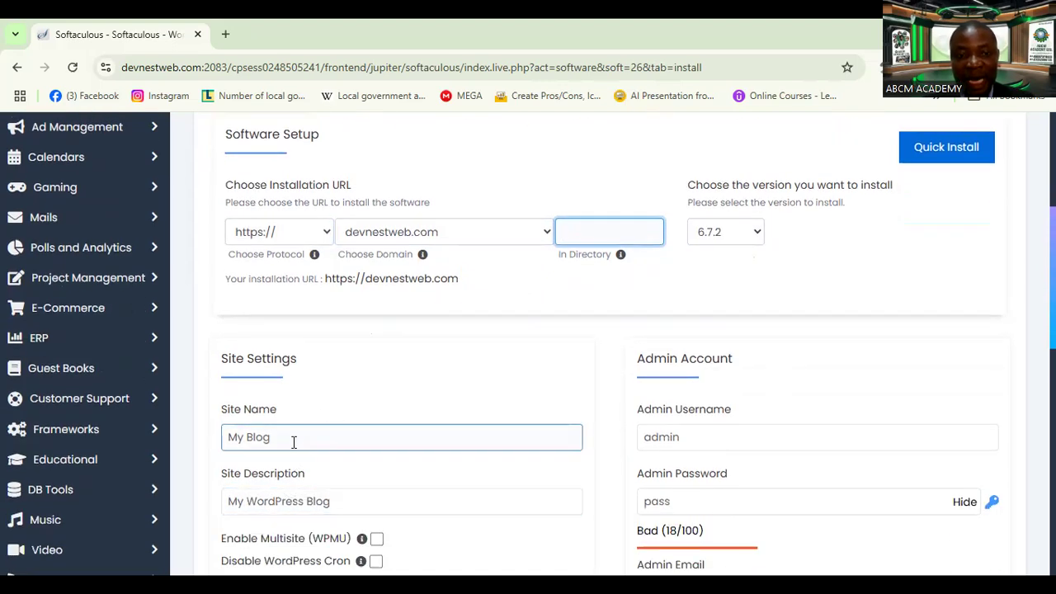
{"action": "left_click", "coordinate": [283, 233]}
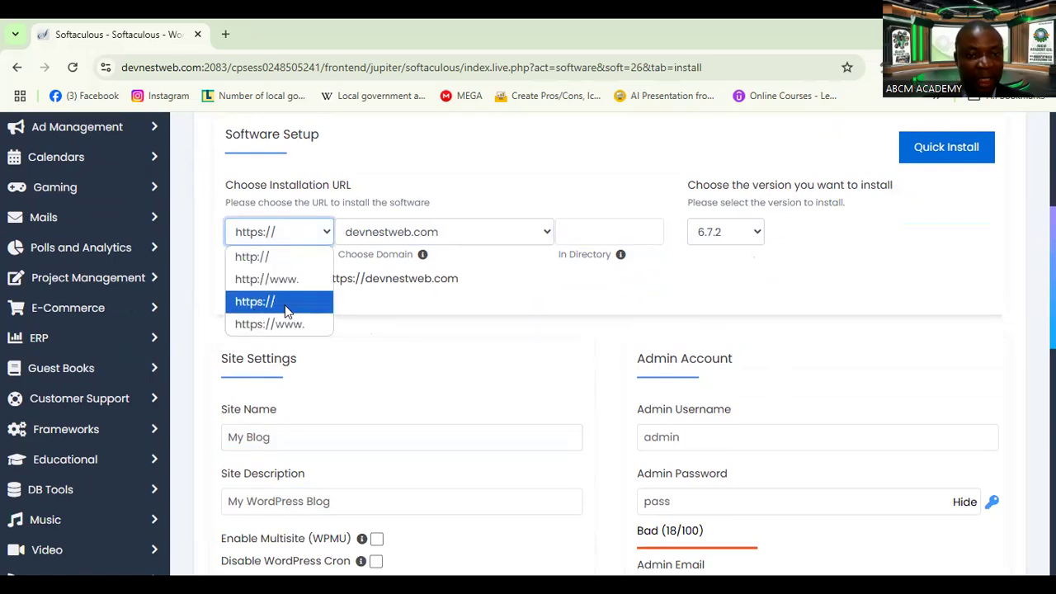
{"action": "left_click", "coordinate": [287, 302]}
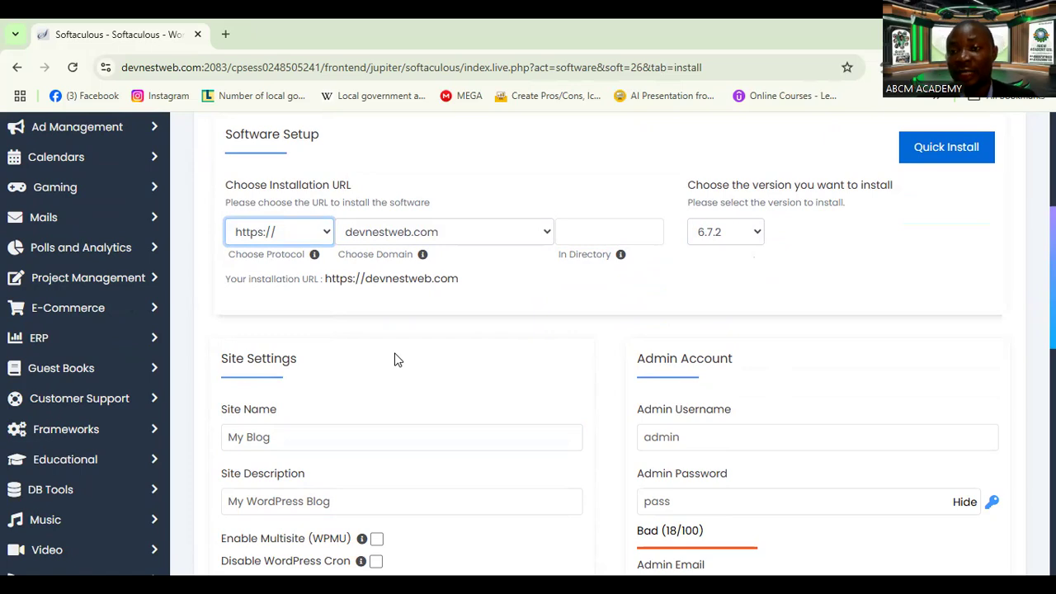
{"action": "left_click", "coordinate": [353, 437]}
Change the site name from My Blog to DEVNEST SERVICES.
{"action": "triple_click", "coordinate": [347, 441]}
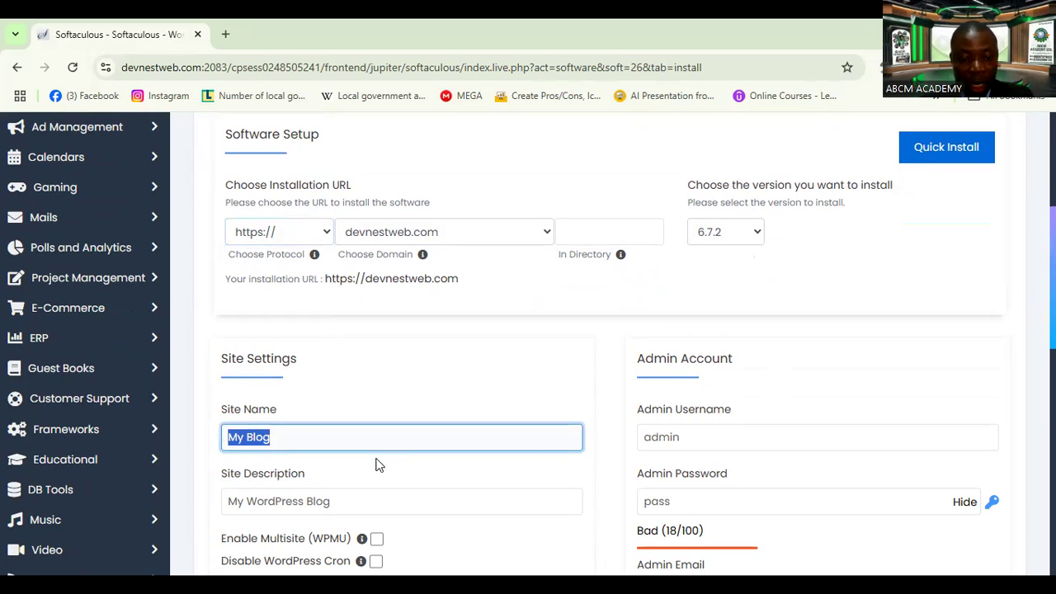
{"action": "type", "text": "DEV"}
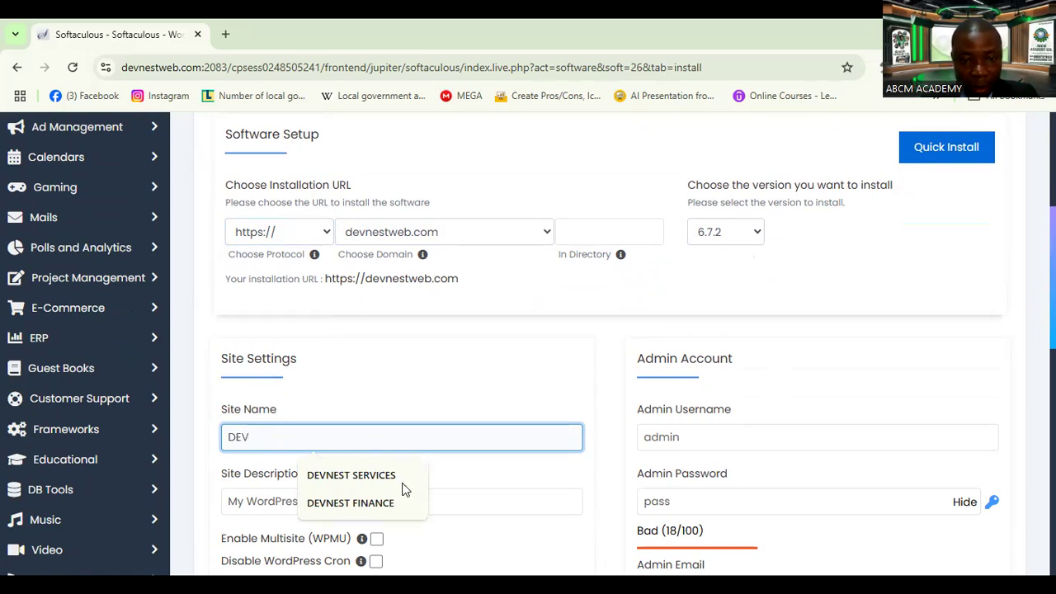
{"action": "left_click", "coordinate": [389, 473]}
{"action": "scroll", "coordinate": [438, 469], "scroll_direction": "down", "scroll_amount": 2}
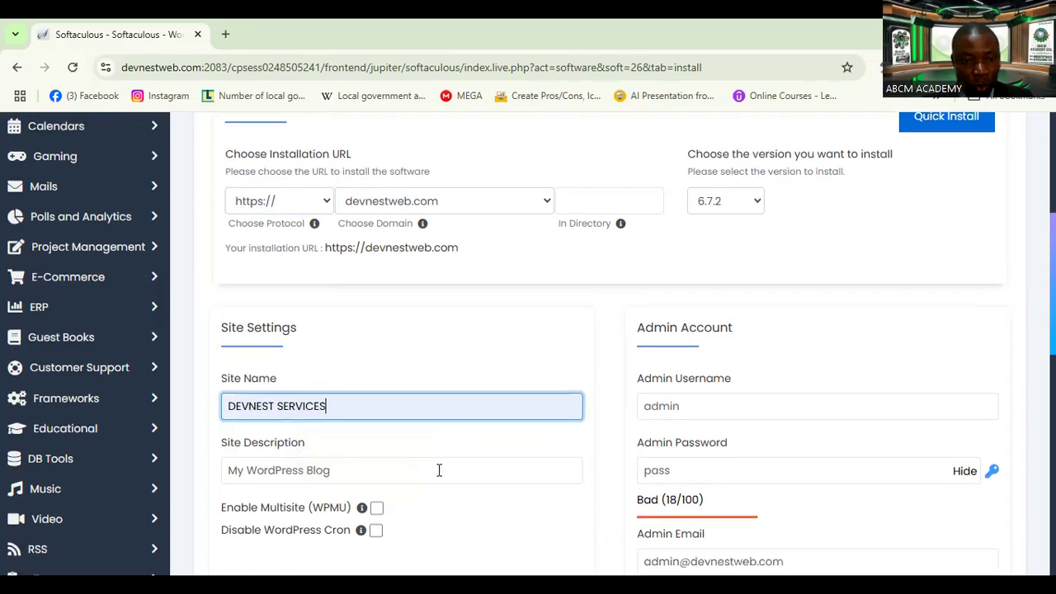
Replace the default site description, first entering UI UX DESIGN.
{"action": "left_click", "coordinate": [339, 346]}
{"action": "triple_click", "coordinate": [339, 346]}
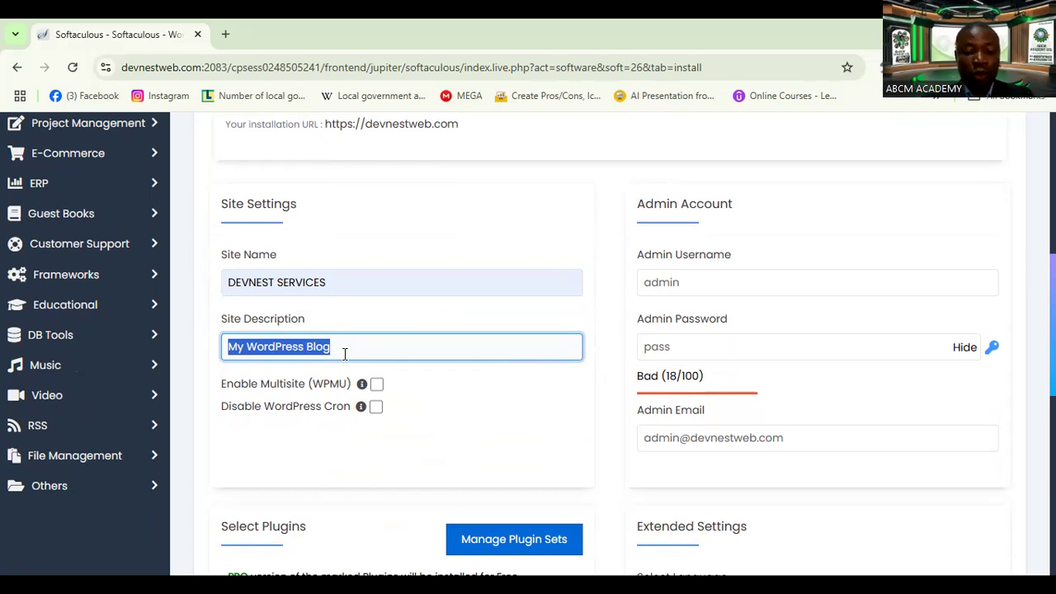
{"action": "type", "text": "u"}
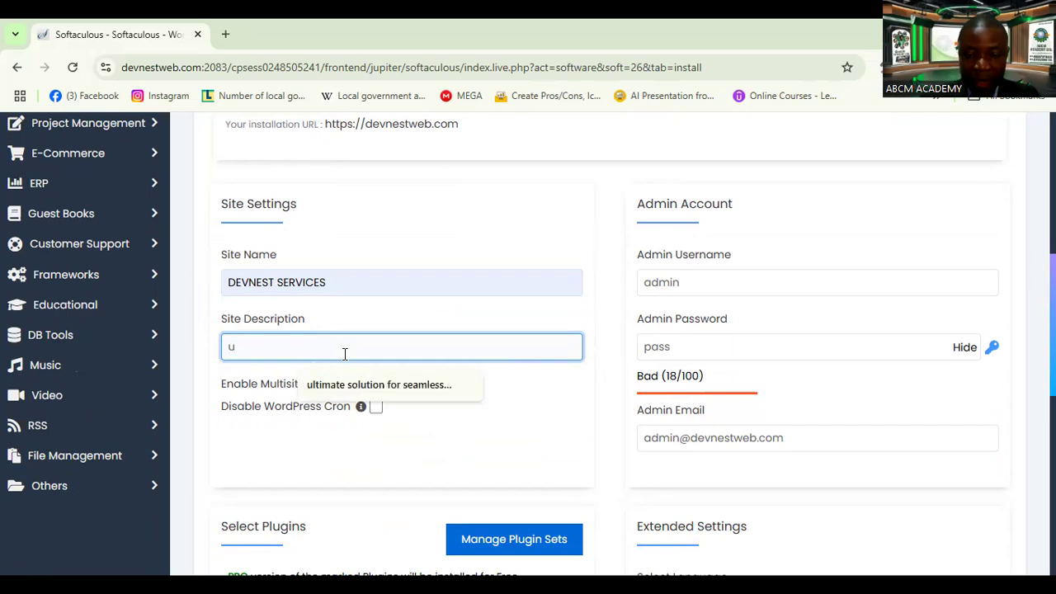
{"action": "key", "text": "BackSpace"}
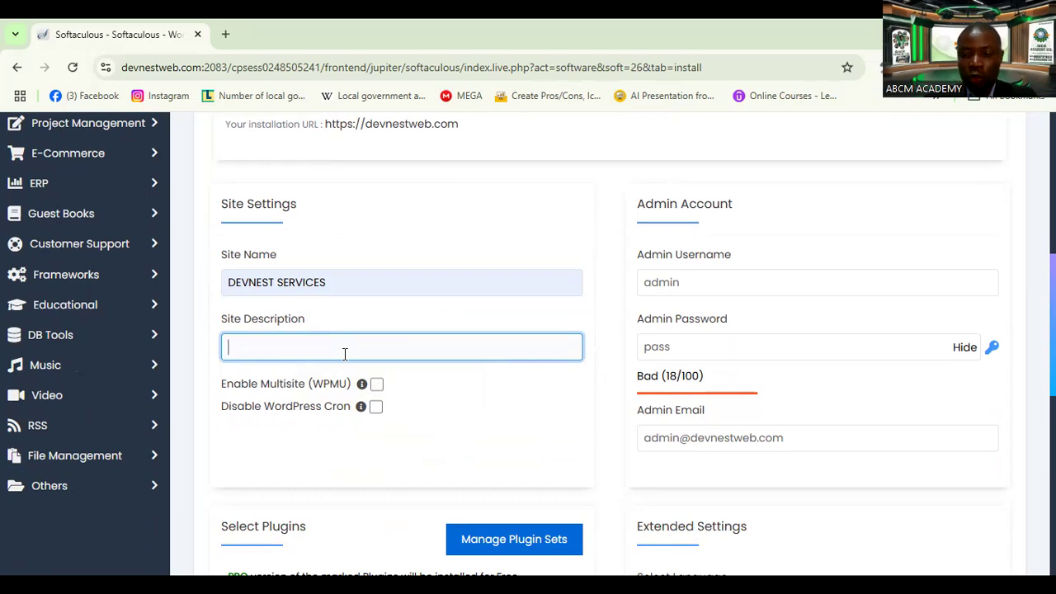
{"action": "type", "text": "ul"}
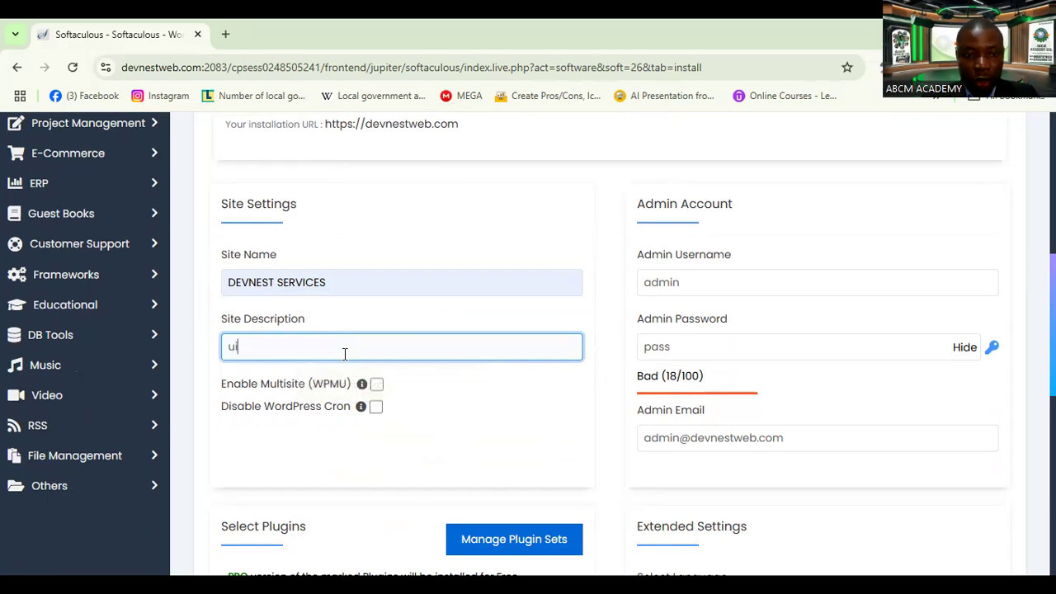
{"action": "key", "text": "BackSpace"}
{"action": "key", "text": "BackSpace"}
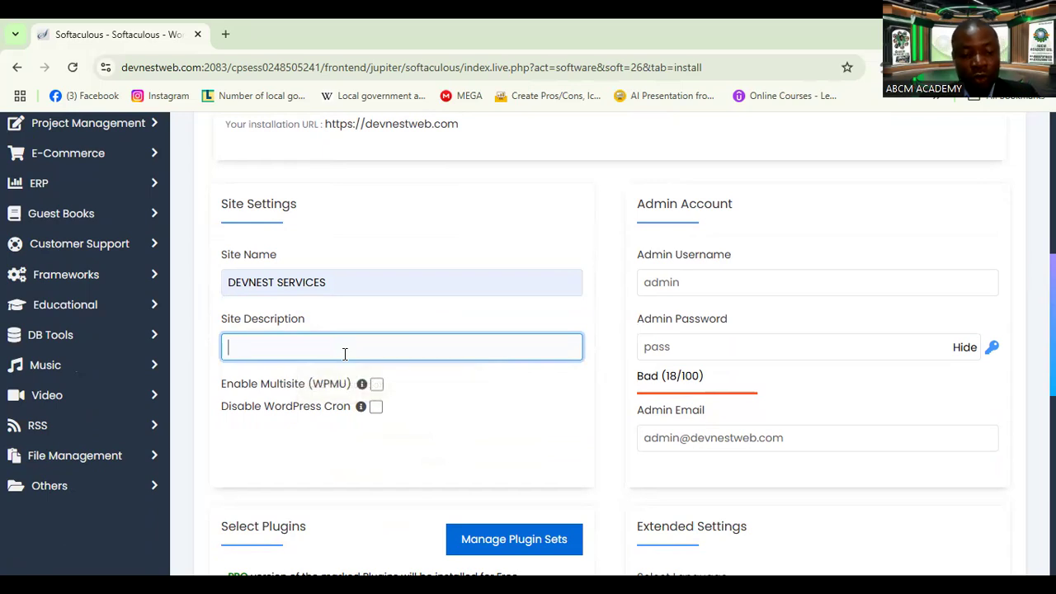
{"action": "type", "text": "Ul"}
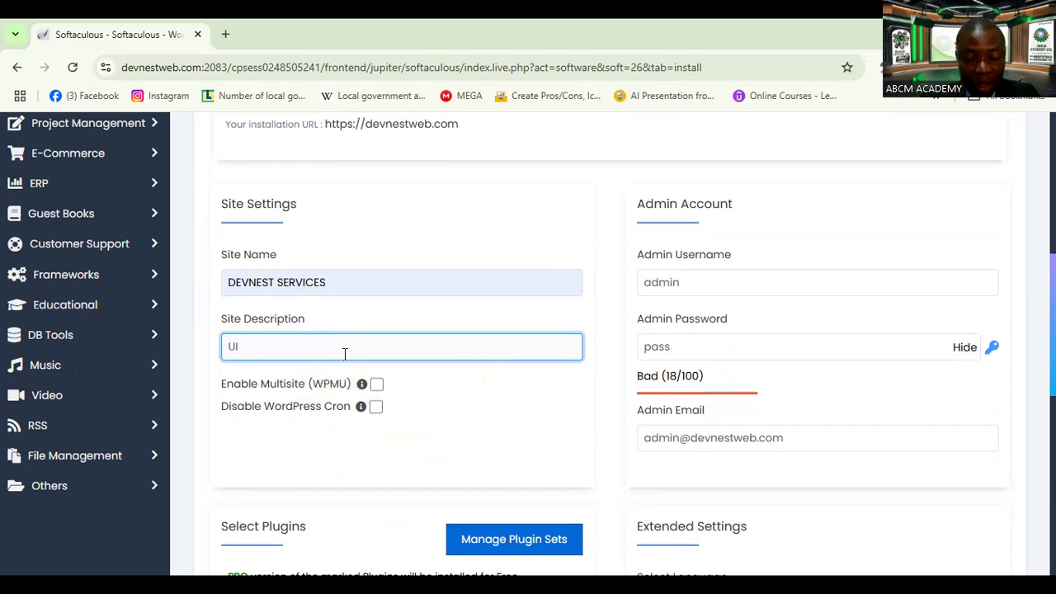
{"action": "type", "text": ">"}
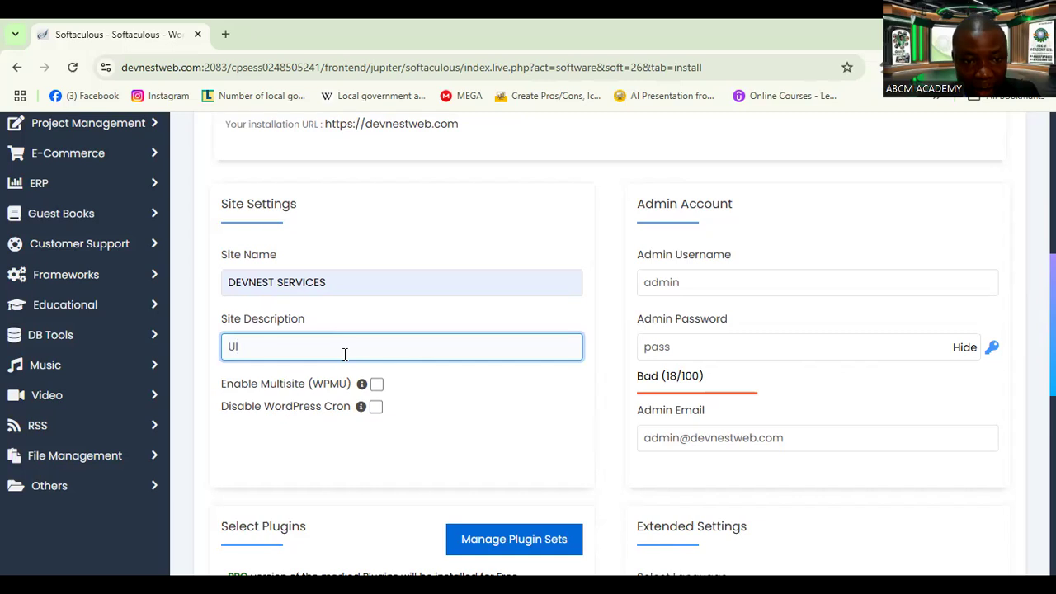
{"action": "type", "text": "/"}
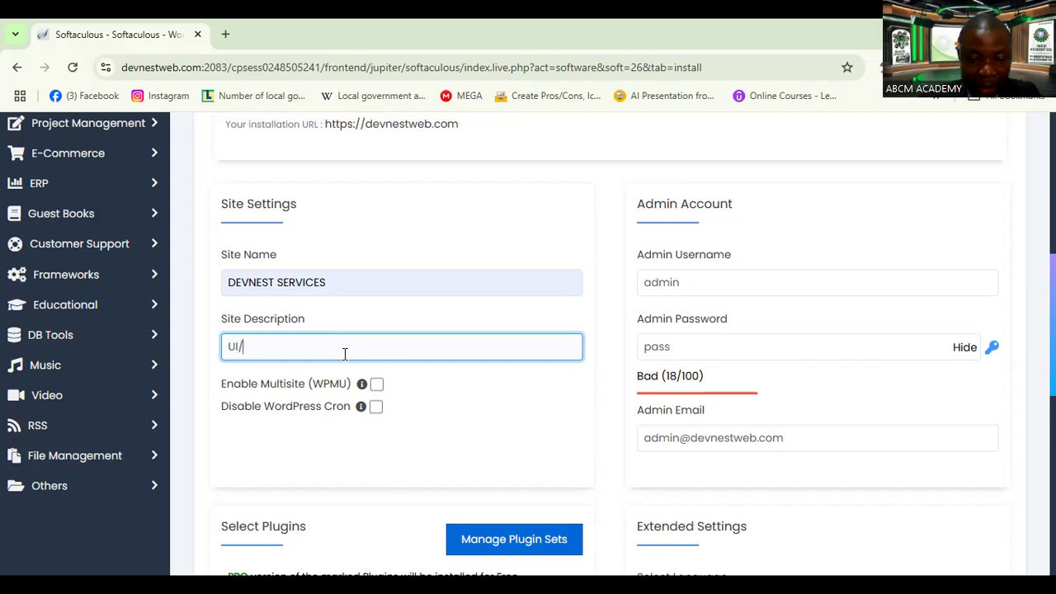
{"action": "key", "text": "ctrl+u"}
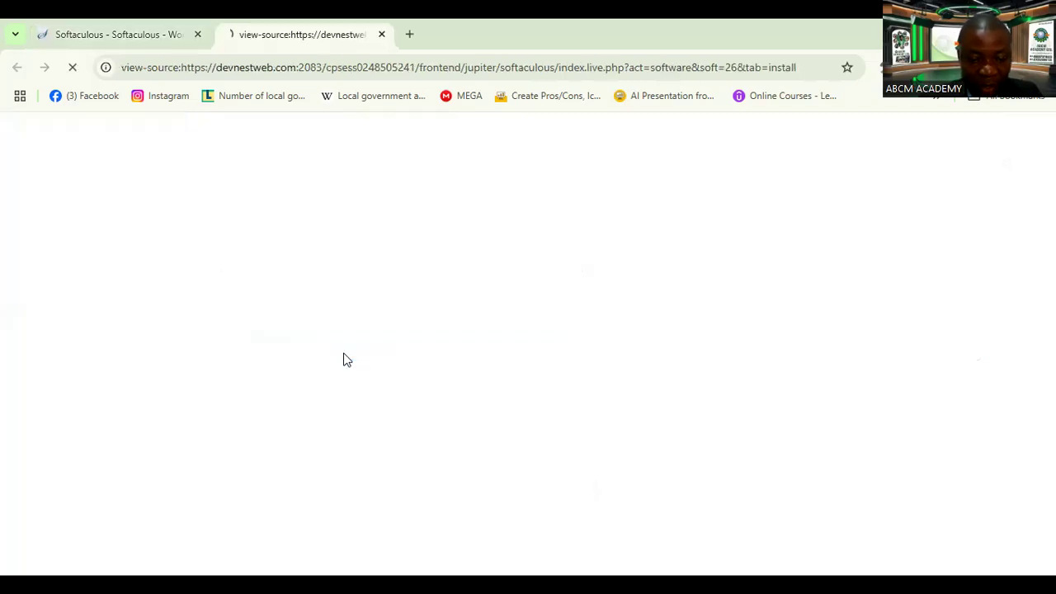
{"action": "left_click", "coordinate": [188, 28]}
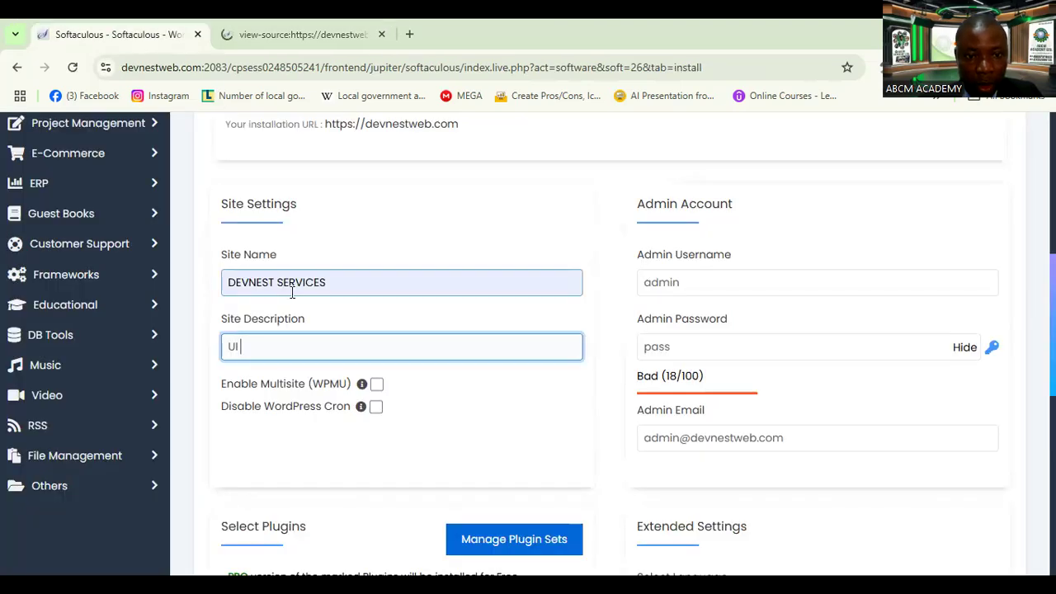
{"action": "type", "text": "UX DESIGN"}
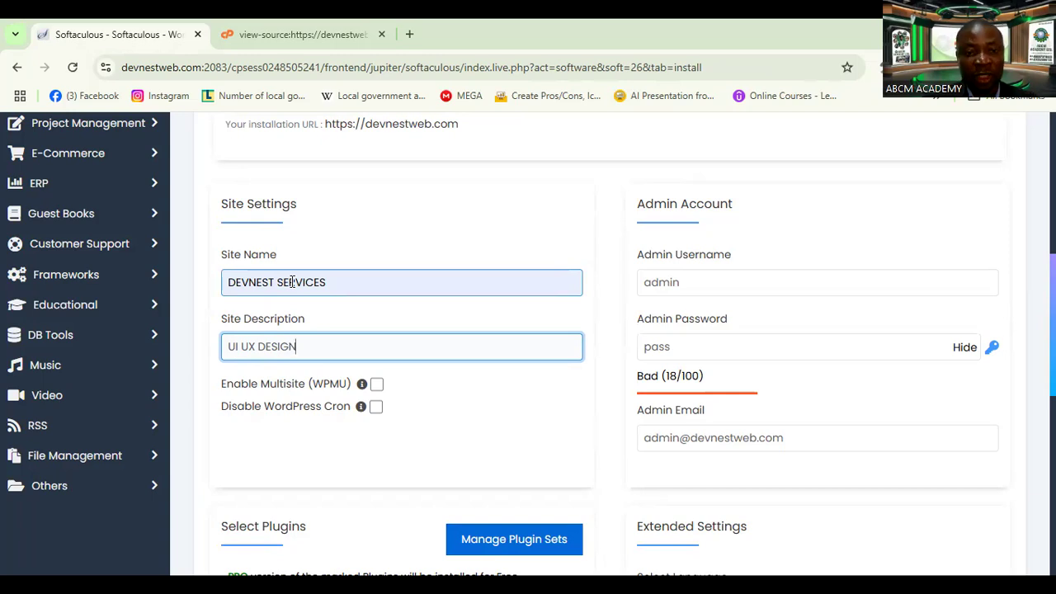
Change the site description to AGRICULTURAL EXPORT.
{"action": "key", "text": "BackSpace"}
{"action": "key", "text": "BackSpace"}
{"action": "key", "text": "BackSpace"}
{"action": "key", "text": "BackSpace"}
{"action": "key", "text": "BackSpace"}
{"action": "key", "text": "BackSpace"}
{"action": "key", "text": "BackSpace"}
{"action": "key", "text": "BackSpace"}
{"action": "key", "text": "BackSpace"}
{"action": "key", "text": "BackSpace"}
{"action": "key", "text": "BackSpace"}
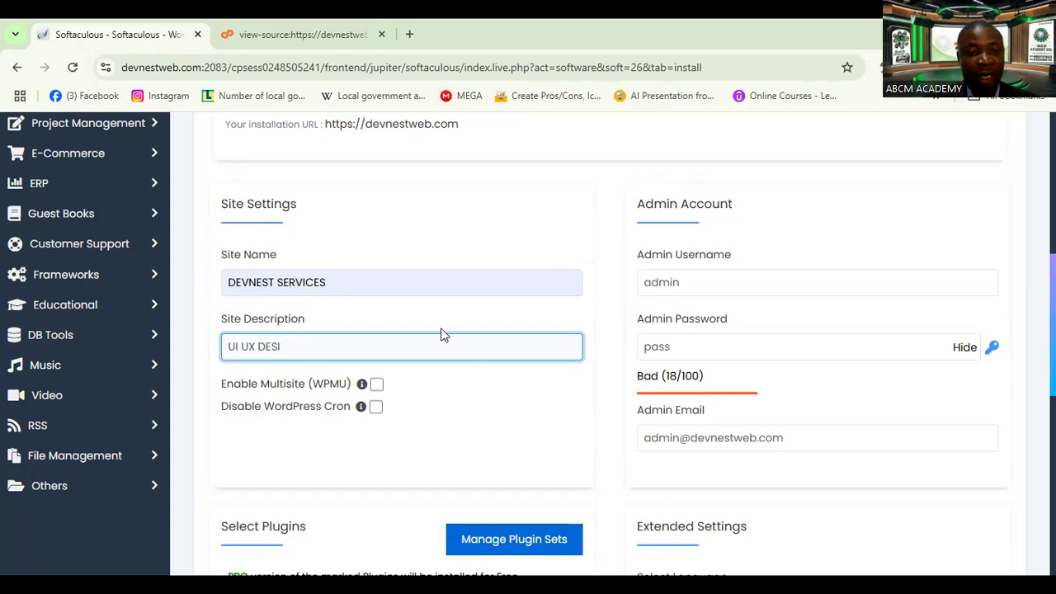
{"action": "key", "text": "BackSpace"}
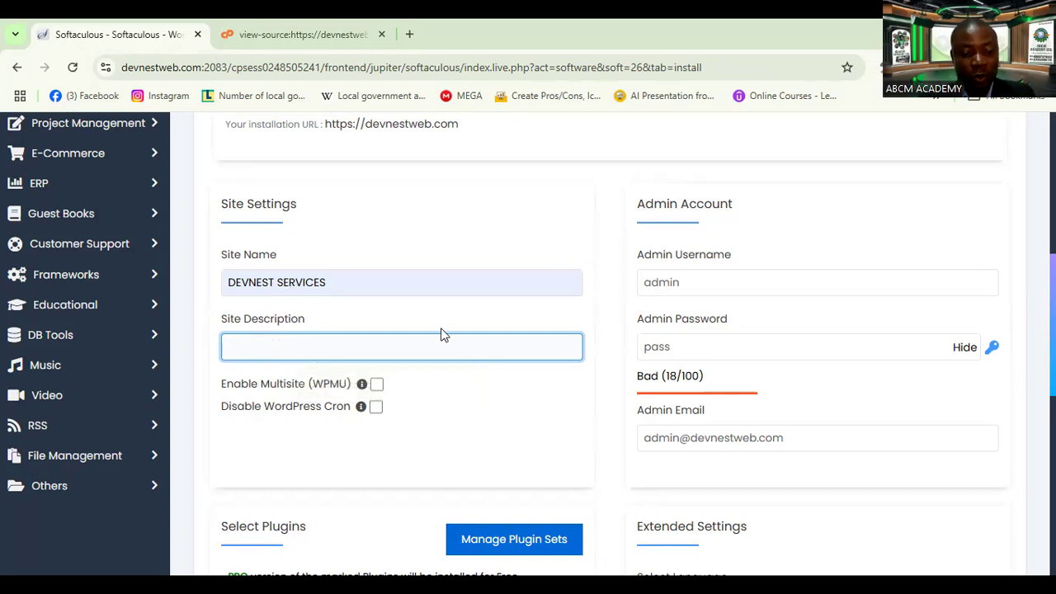
{"action": "type", "text": "AGRI"}
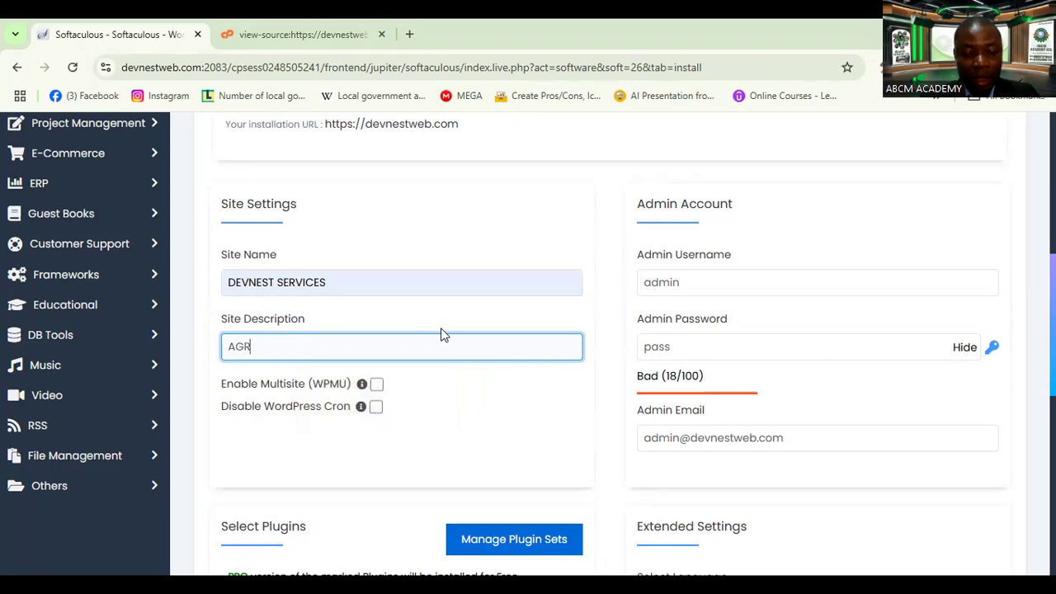
{"action": "type", "text": "CUL"}
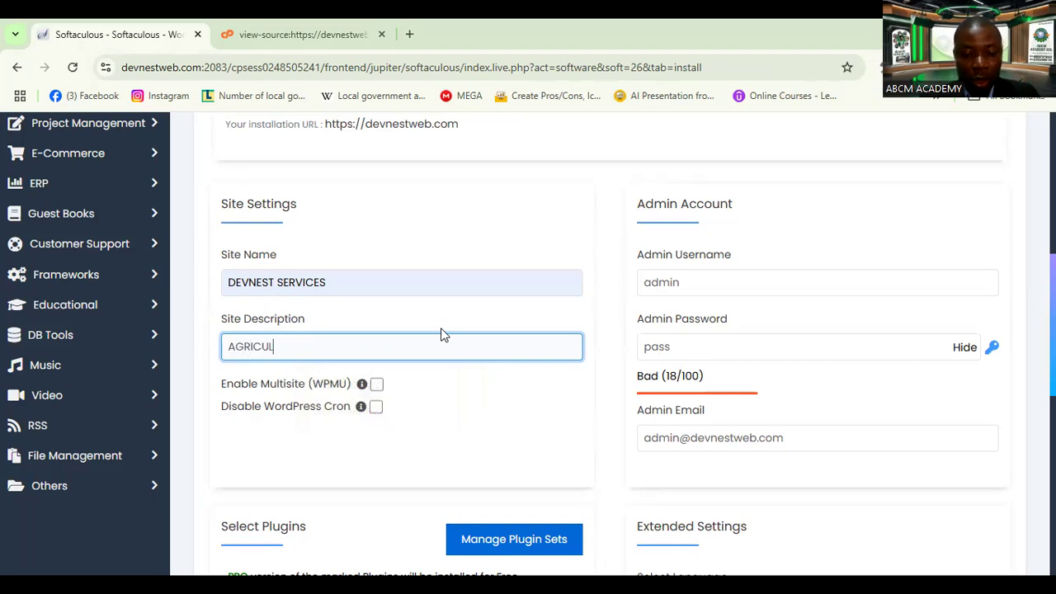
{"action": "type", "text": "TURAL "}
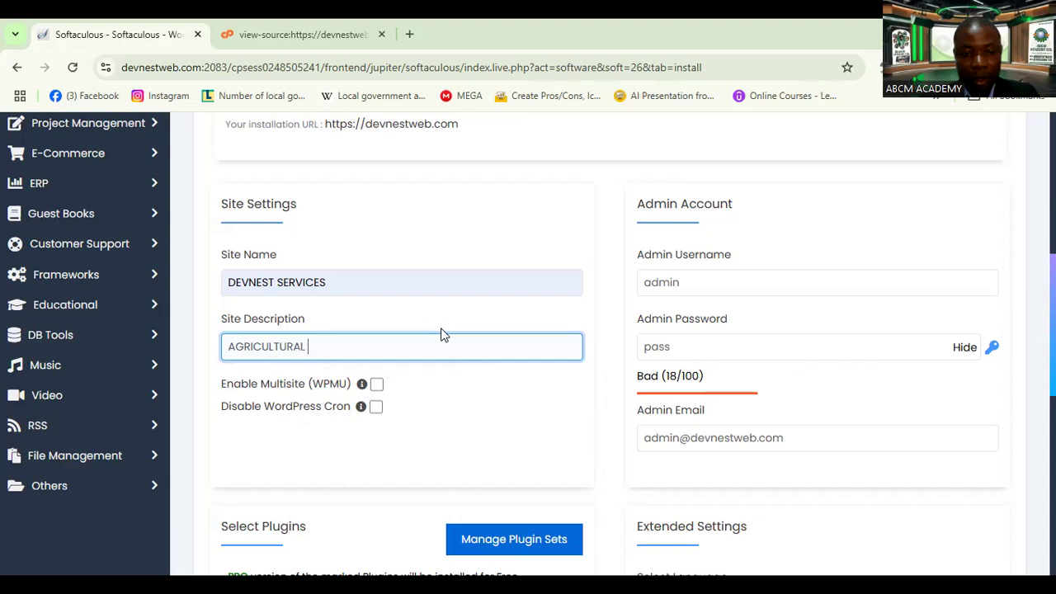
{"action": "type", "text": "WE"}
{"action": "key", "text": "BackSpace"}
{"action": "key", "text": "BackSpace"}
{"action": "type", "text": "EX"}
{"action": "type", "text": "PORT"}
{"action": "type", "text": " C"}
{"action": "key", "text": "BackSpace"}
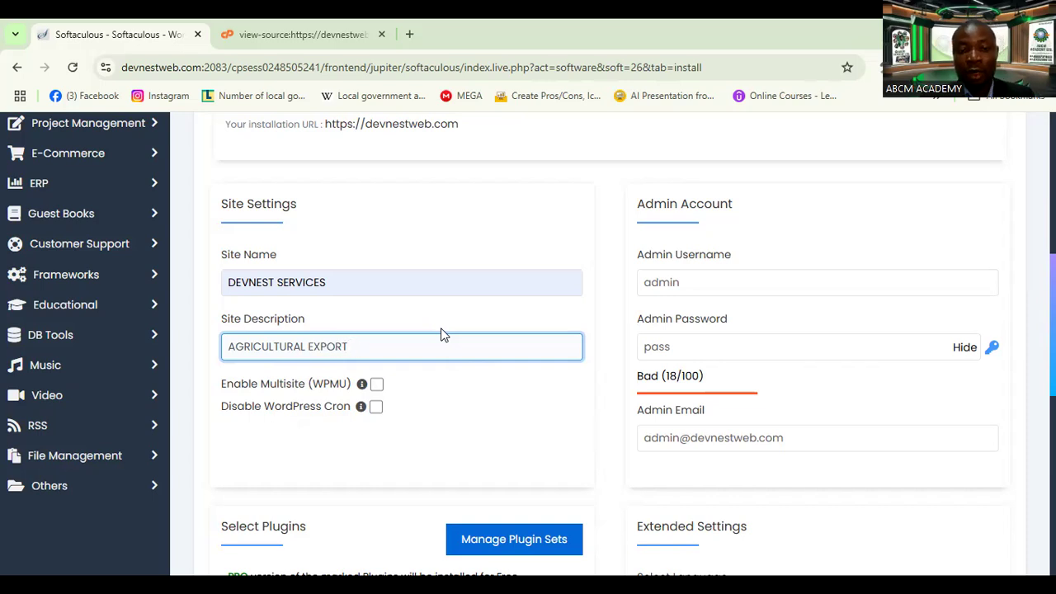
{"action": "left_click", "coordinate": [717, 279]}
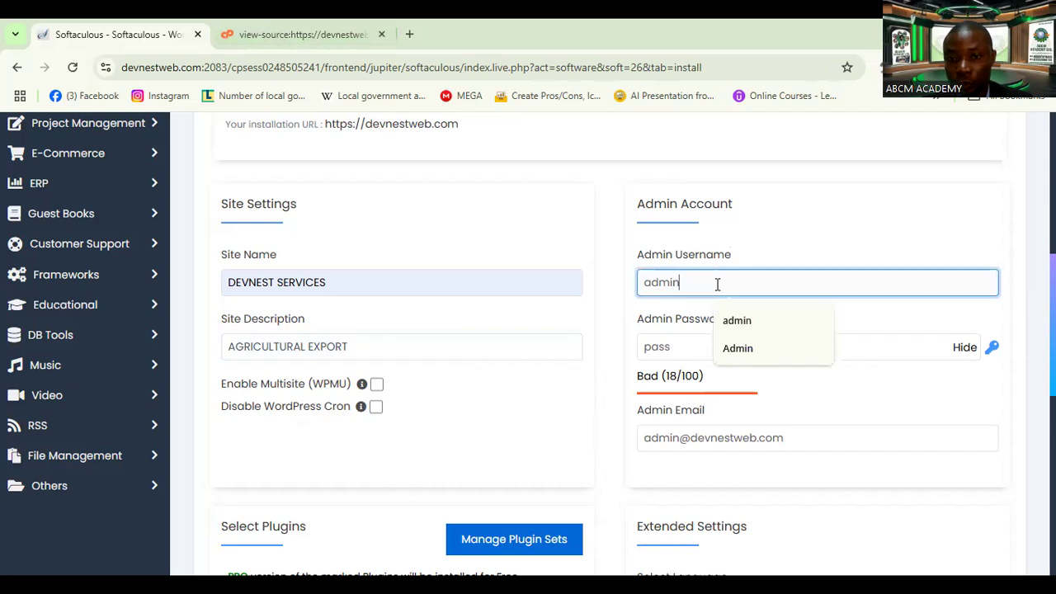
Mask the admin password and replace it with a new one rated Strong (78/100), keeping username admin.
{"action": "scroll", "coordinate": [356, 407], "scroll_direction": "down", "scroll_amount": 2}
{"action": "scroll", "coordinate": [763, 259], "scroll_direction": "up", "scroll_amount": 2}
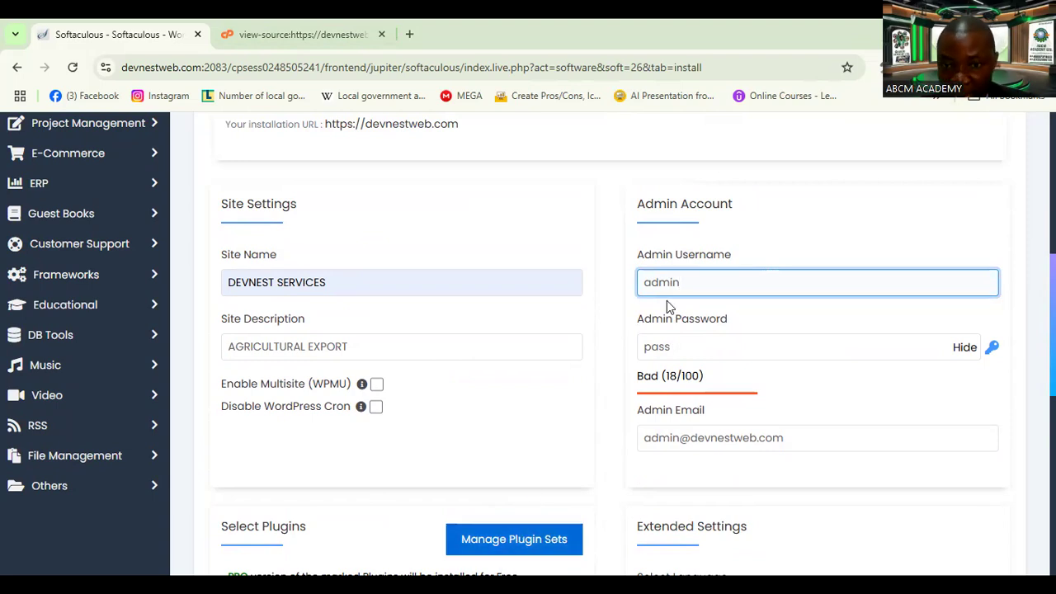
{"action": "left_click", "coordinate": [685, 286]}
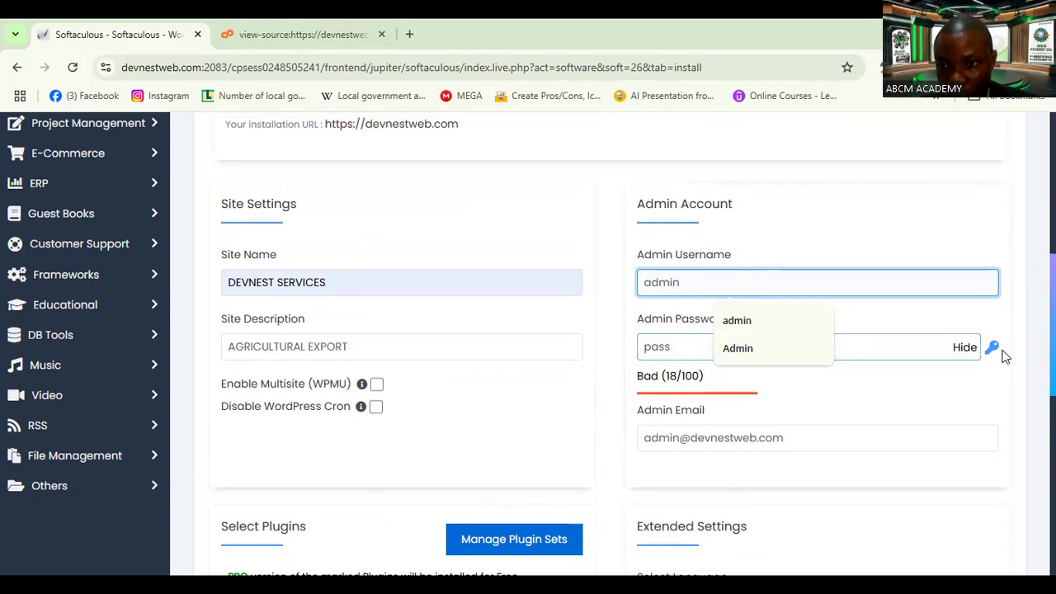
{"action": "left_click", "coordinate": [964, 348]}
{"action": "double_click", "coordinate": [779, 356]}
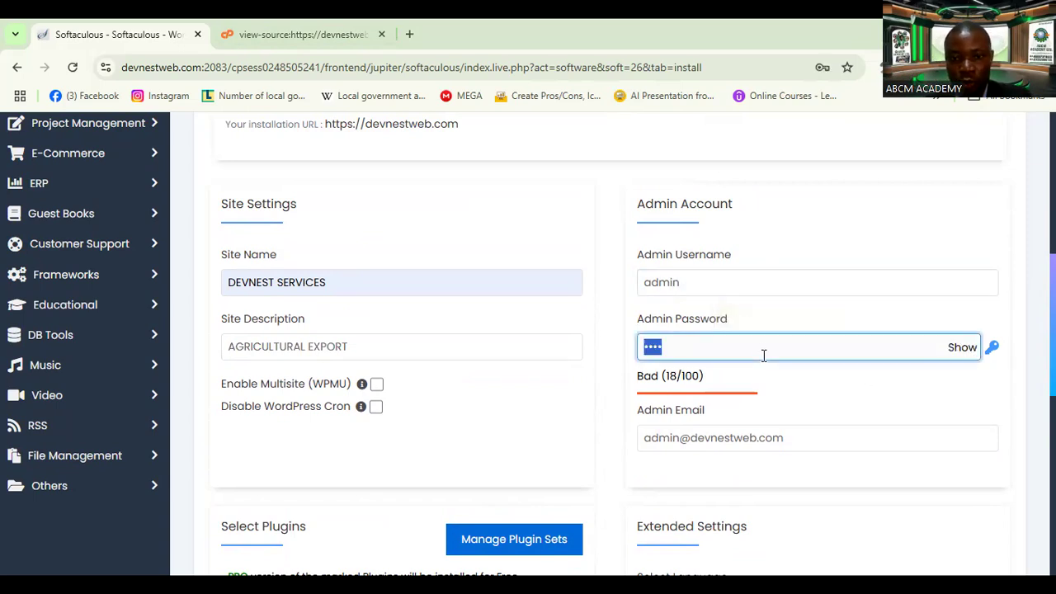
{"action": "type", "text": "••••"}
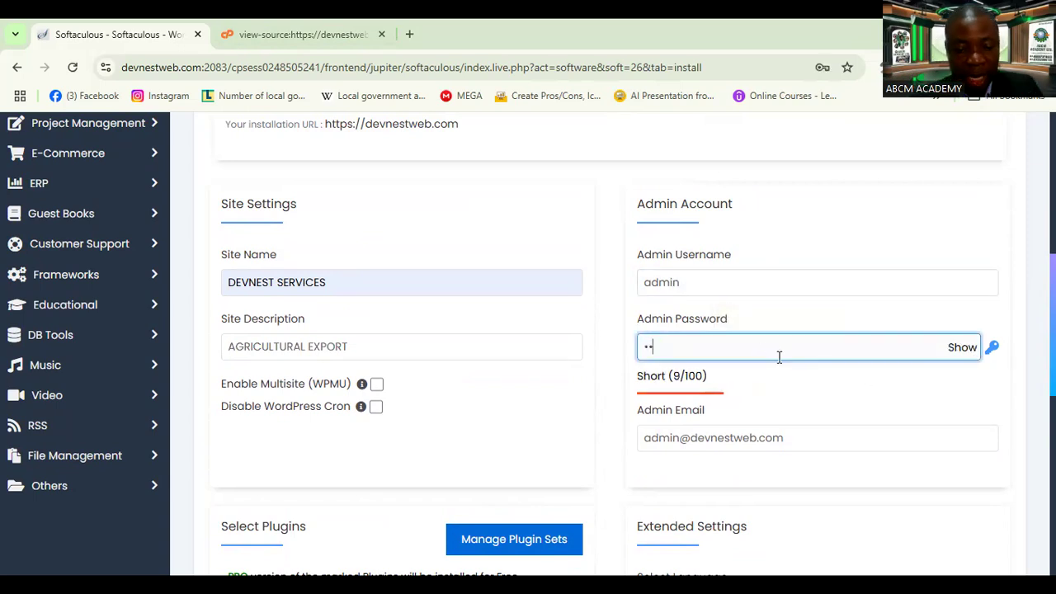
{"action": "key", "text": "BackSpace"}
{"action": "key", "text": "BackSpace"}
{"action": "key", "text": "BackSpace"}
{"action": "key", "text": "BackSpace"}
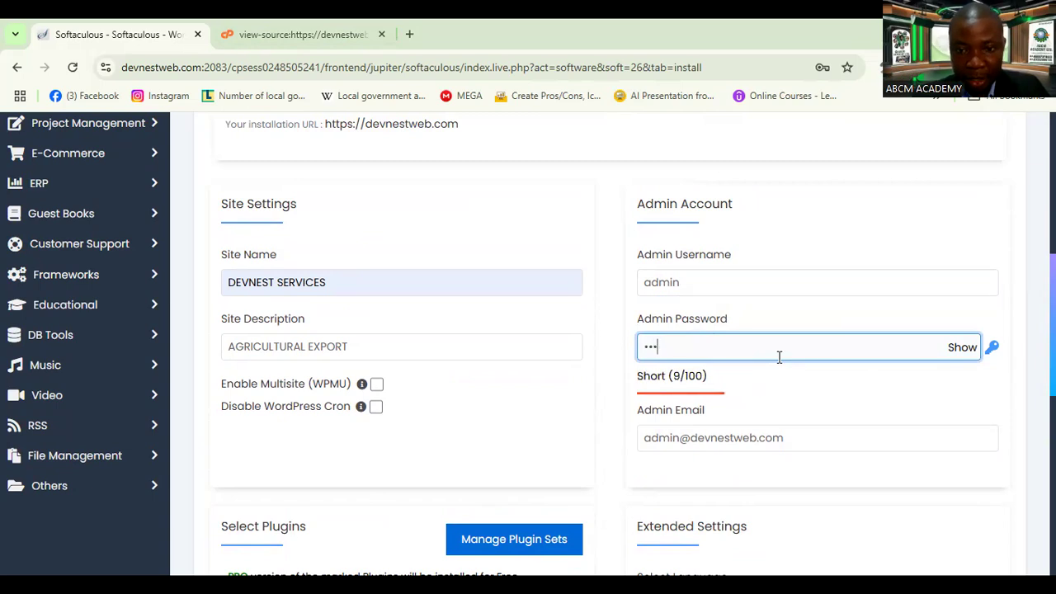
{"action": "type", "text": "•••••••••"}
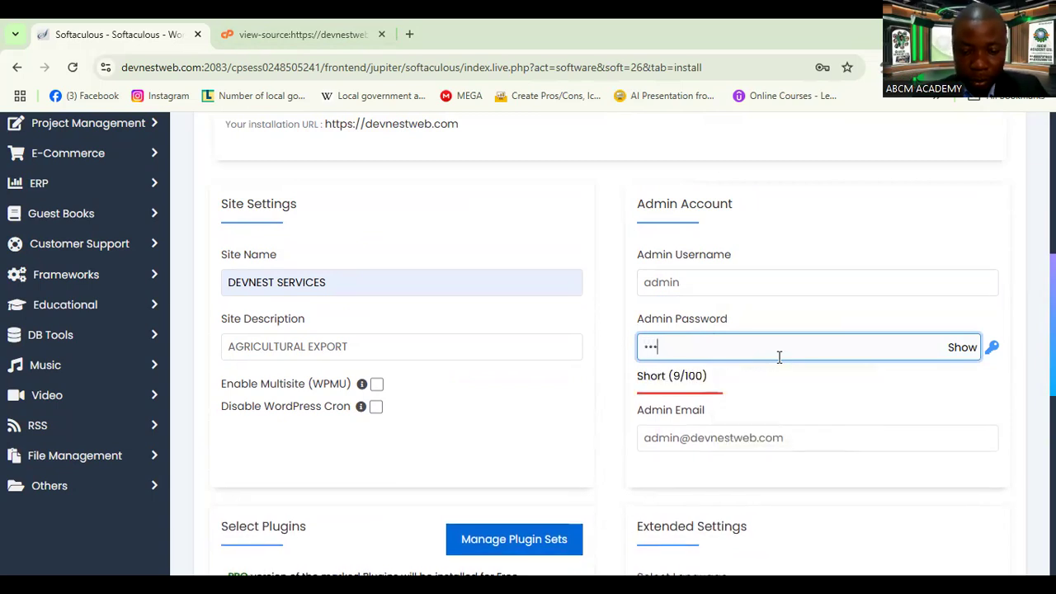
{"action": "type", "text": "•••"}
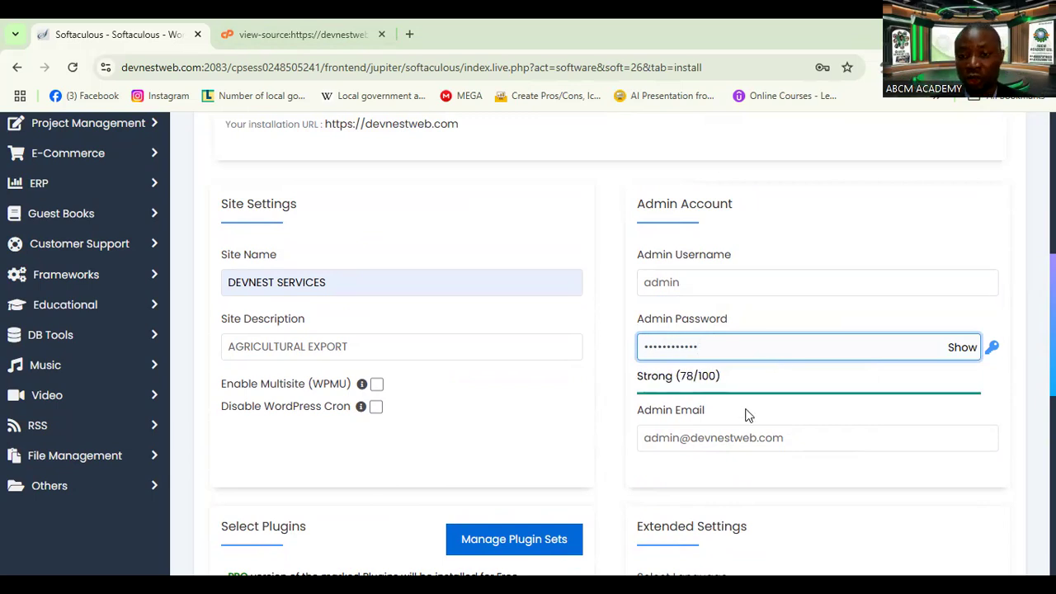
{"action": "scroll", "coordinate": [854, 433], "scroll_direction": "down", "scroll_amount": 1}
{"action": "left_click", "coordinate": [814, 364]}
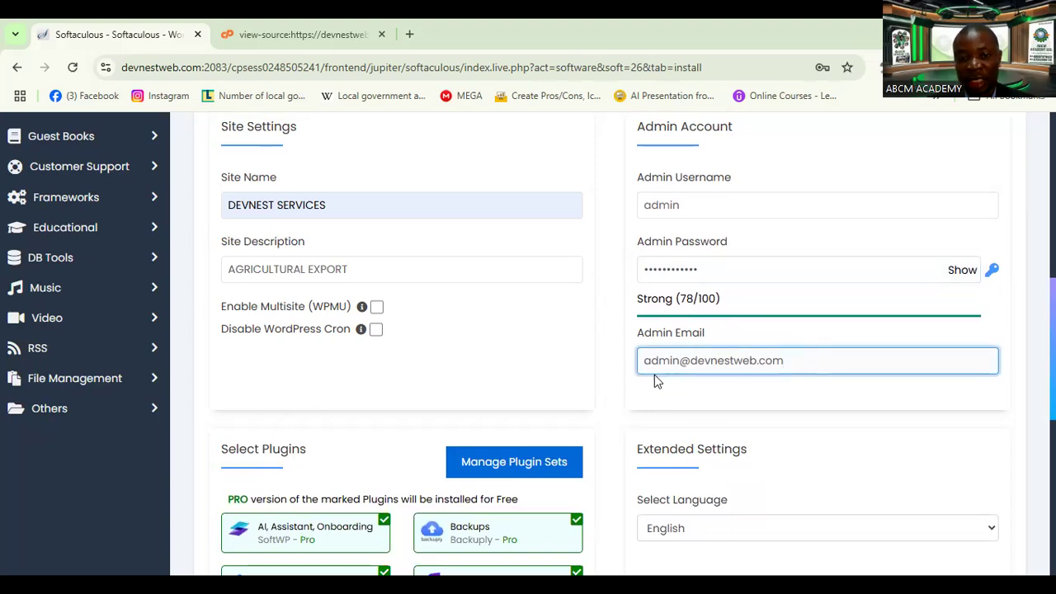
Uncheck the default plugins, including Backuply, Loginizer and GoSMTP.
{"action": "scroll", "coordinate": [655, 374], "scroll_direction": "down", "scroll_amount": 2}
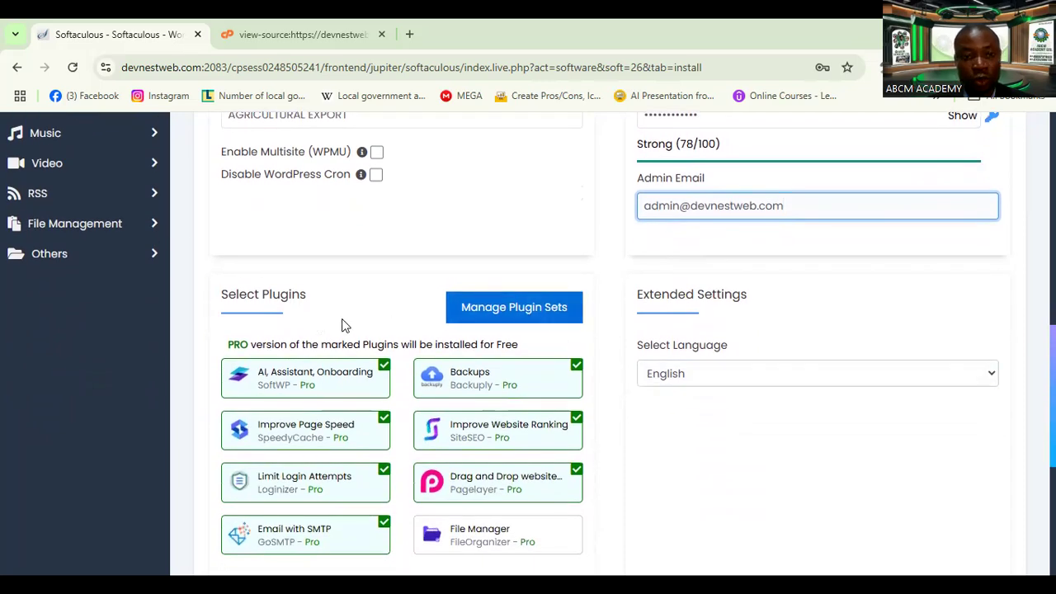
{"action": "scroll", "coordinate": [342, 322], "scroll_direction": "down", "scroll_amount": 1}
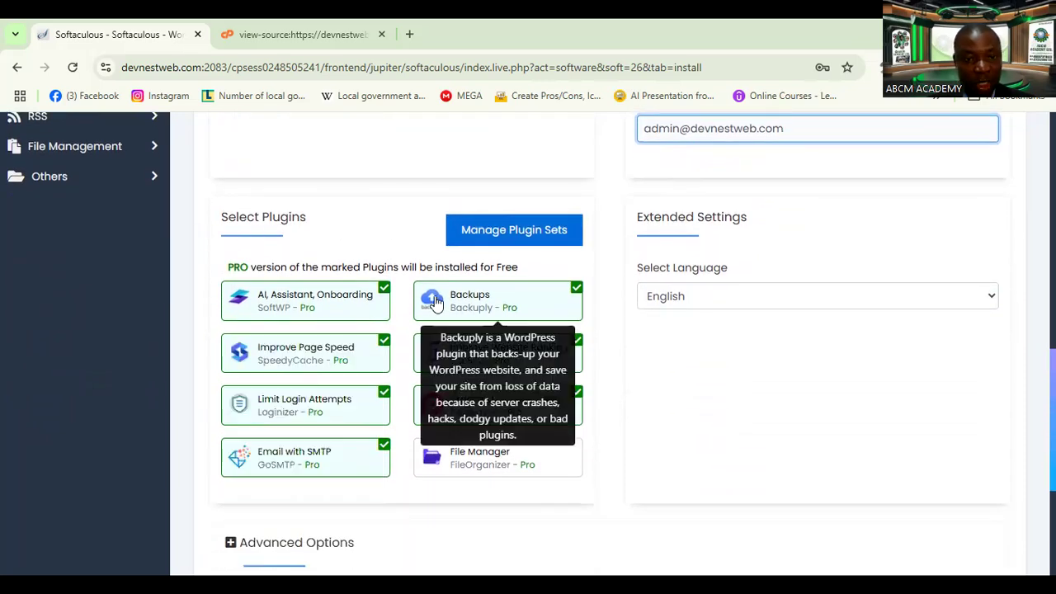
{"action": "left_click", "coordinate": [363, 304]}
{"action": "left_click", "coordinate": [382, 348]}
{"action": "left_click", "coordinate": [567, 299]}
{"action": "left_click", "coordinate": [522, 353]}
{"action": "left_click", "coordinate": [341, 402]}
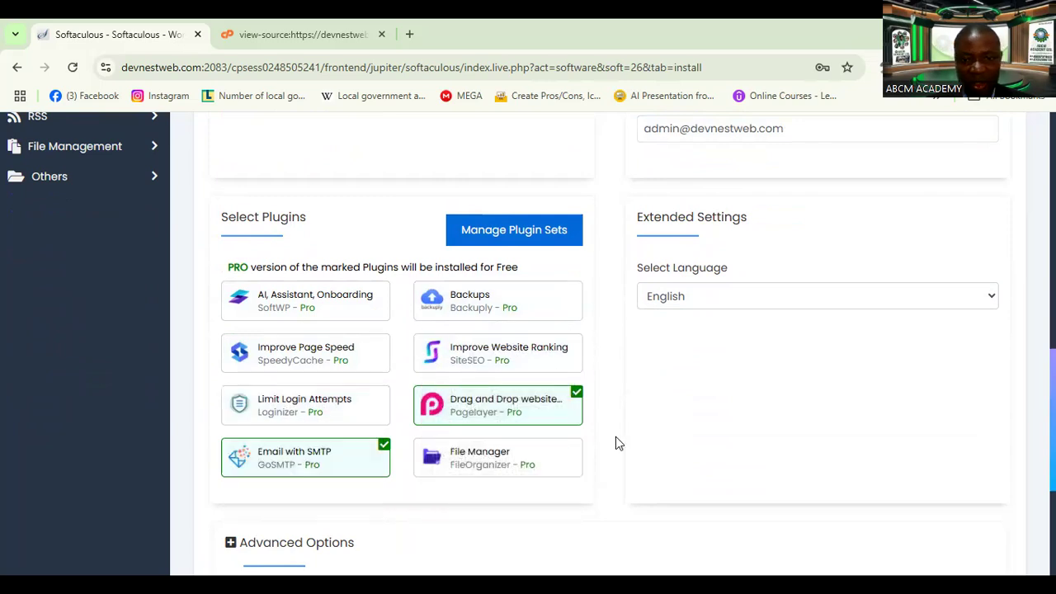
{"action": "left_click", "coordinate": [578, 417]}
{"action": "left_click", "coordinate": [359, 458]}
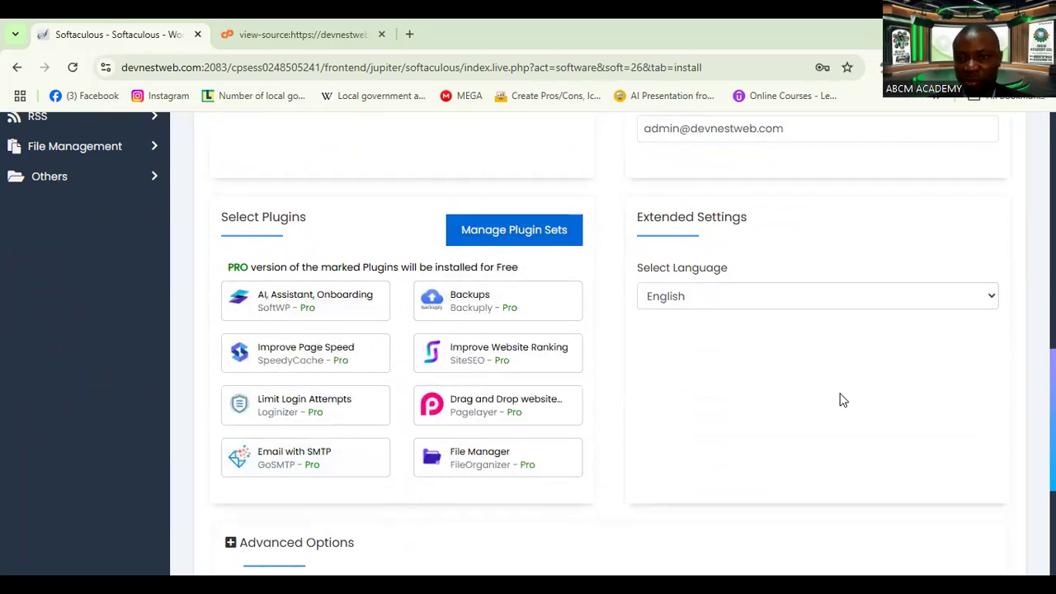
{"action": "scroll", "coordinate": [909, 388], "scroll_direction": "up", "scroll_amount": 1}
{"action": "scroll", "coordinate": [909, 388], "scroll_direction": "up", "scroll_amount": 2}
{"action": "scroll", "coordinate": [544, 457], "scroll_direction": "down", "scroll_amount": 3}
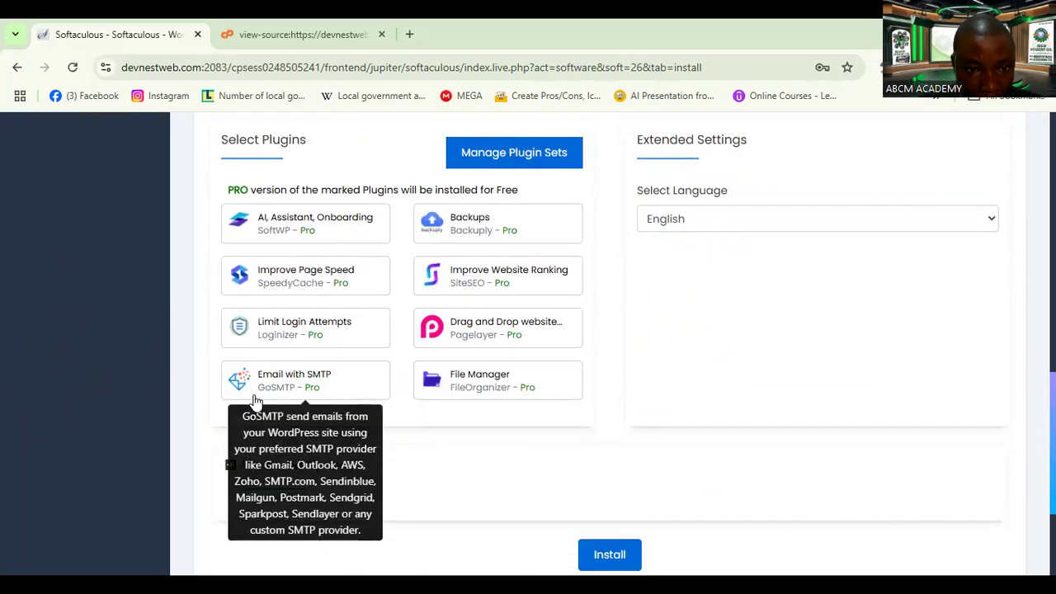
Select only the SiteSEO, Pagelayer and SpeedyCache plugins.
{"action": "mouse_move", "coordinate": [518, 287]}
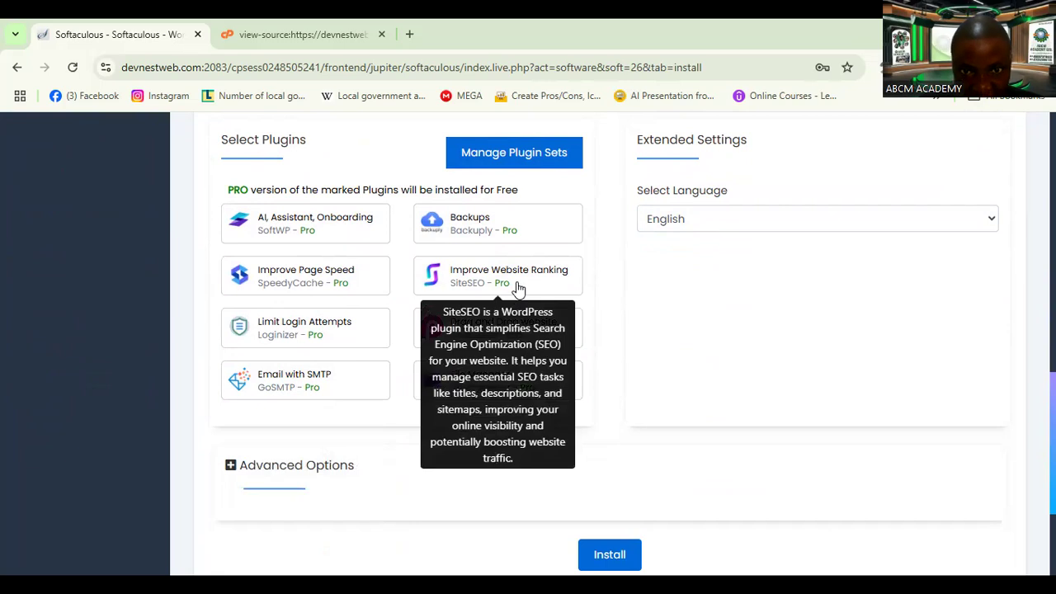
{"action": "left_click", "coordinate": [518, 287]}
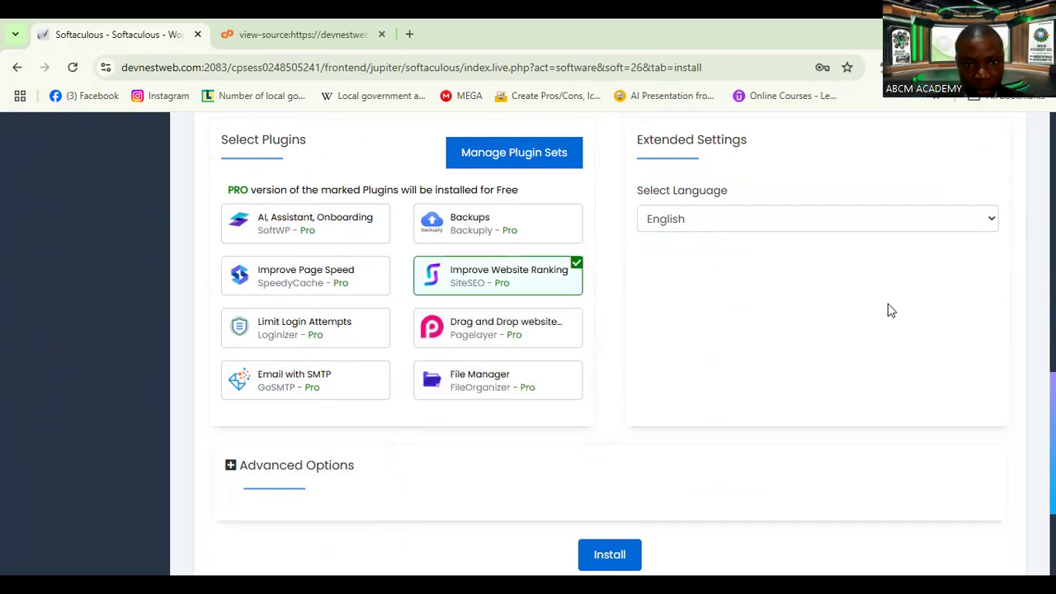
{"action": "left_click", "coordinate": [519, 335]}
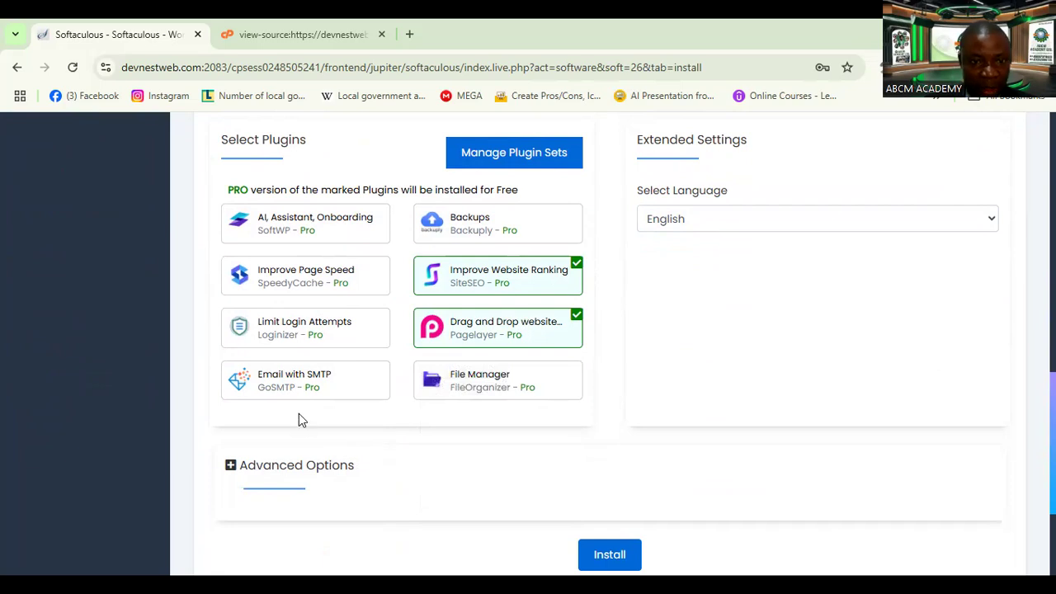
{"action": "left_click", "coordinate": [297, 291]}
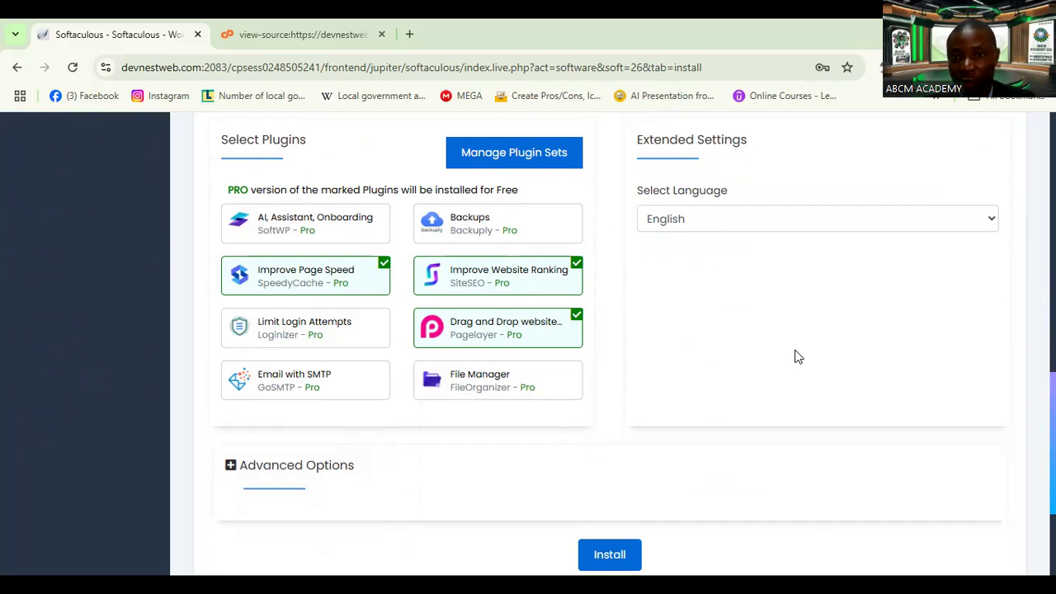
{"action": "scroll", "coordinate": [796, 357], "scroll_direction": "up", "scroll_amount": 2}
{"action": "scroll", "coordinate": [797, 357], "scroll_direction": "down", "scroll_amount": 1}
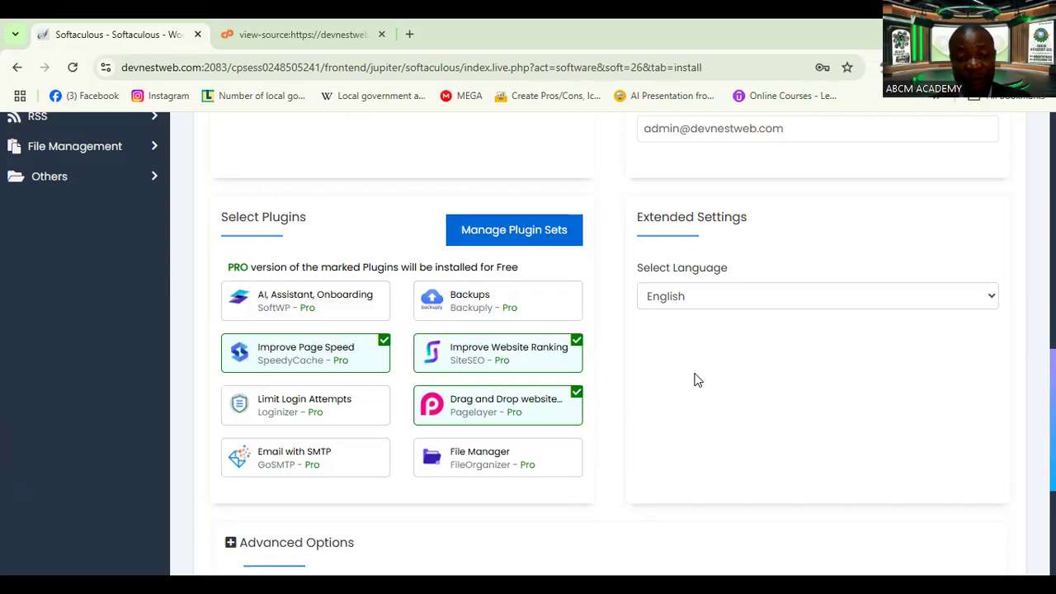
{"action": "scroll", "coordinate": [495, 412], "scroll_direction": "down", "scroll_amount": 2}
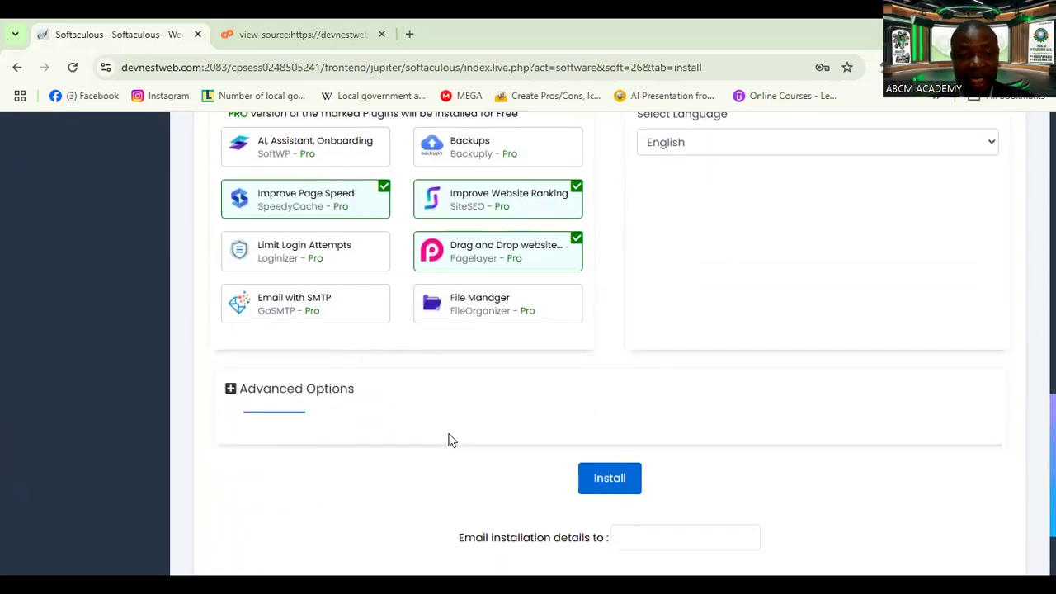
In Advanced Options, set automated backups to Once a week and choose Do not Auto Upgrade.
{"action": "left_click", "coordinate": [231, 389]}
{"action": "left_click", "coordinate": [232, 388]}
{"action": "scroll", "coordinate": [627, 347], "scroll_direction": "down", "scroll_amount": 3}
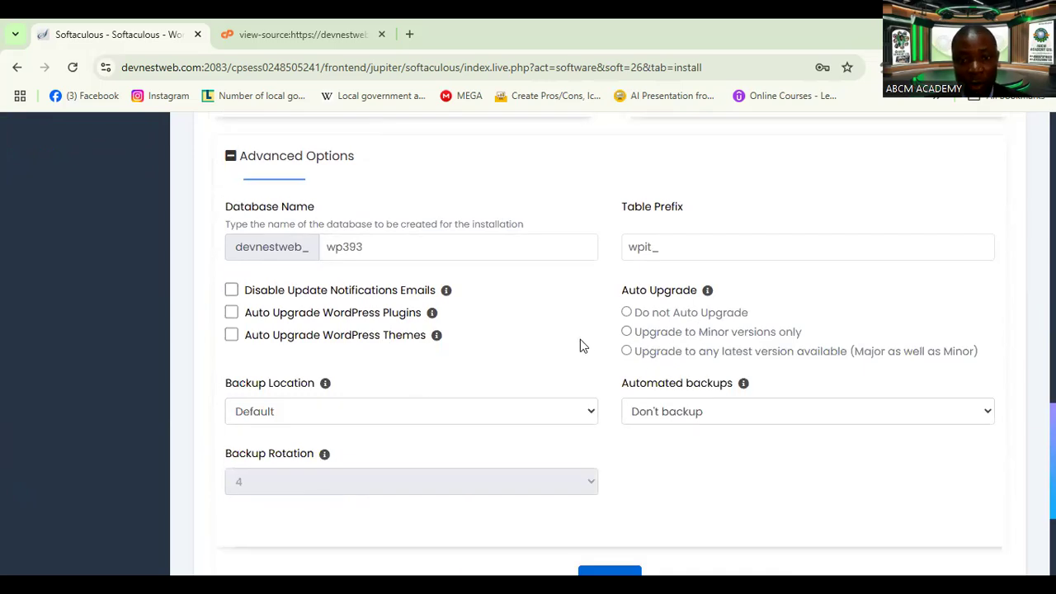
{"action": "left_click", "coordinate": [689, 413]}
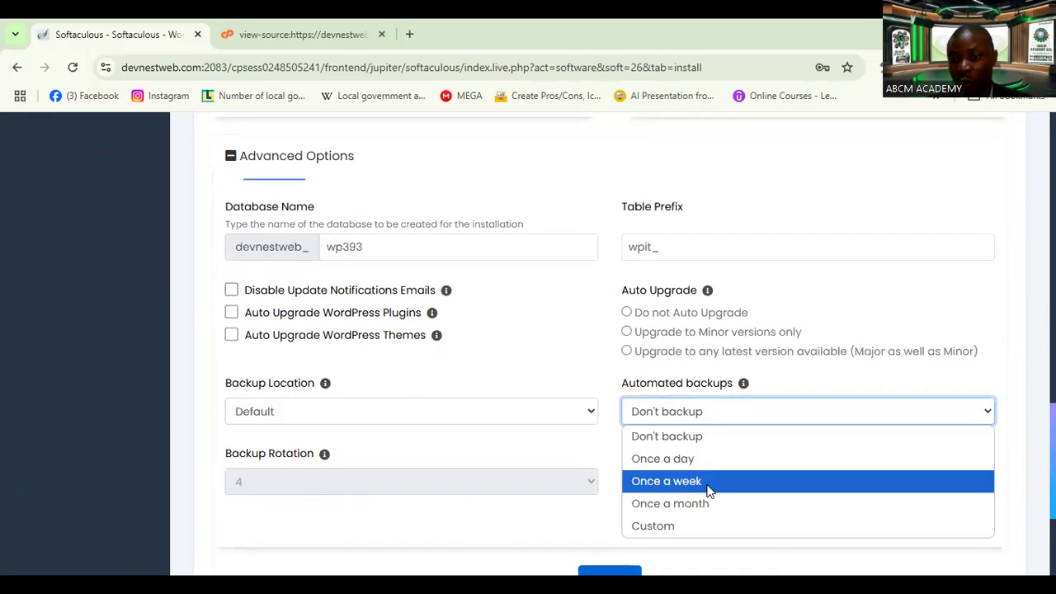
{"action": "left_click", "coordinate": [708, 489]}
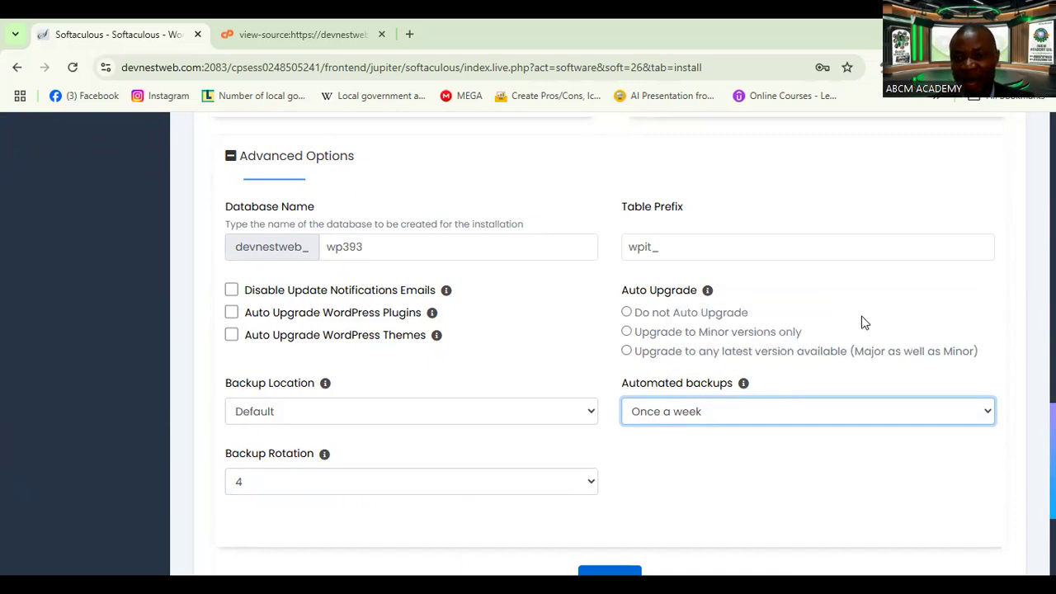
{"action": "left_click", "coordinate": [627, 313]}
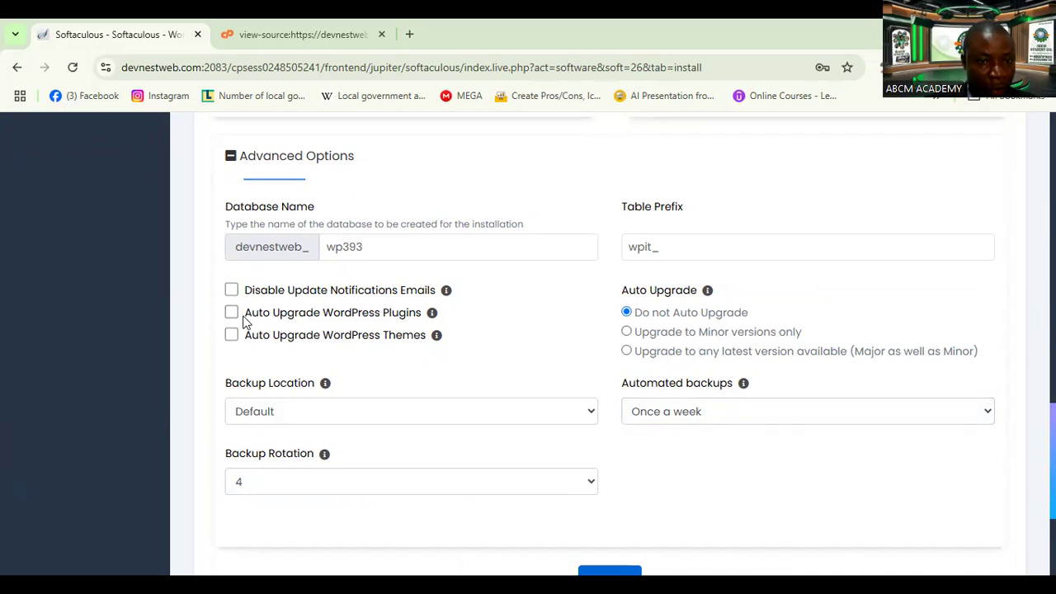
{"action": "scroll", "coordinate": [288, 334], "scroll_direction": "down", "scroll_amount": 2}
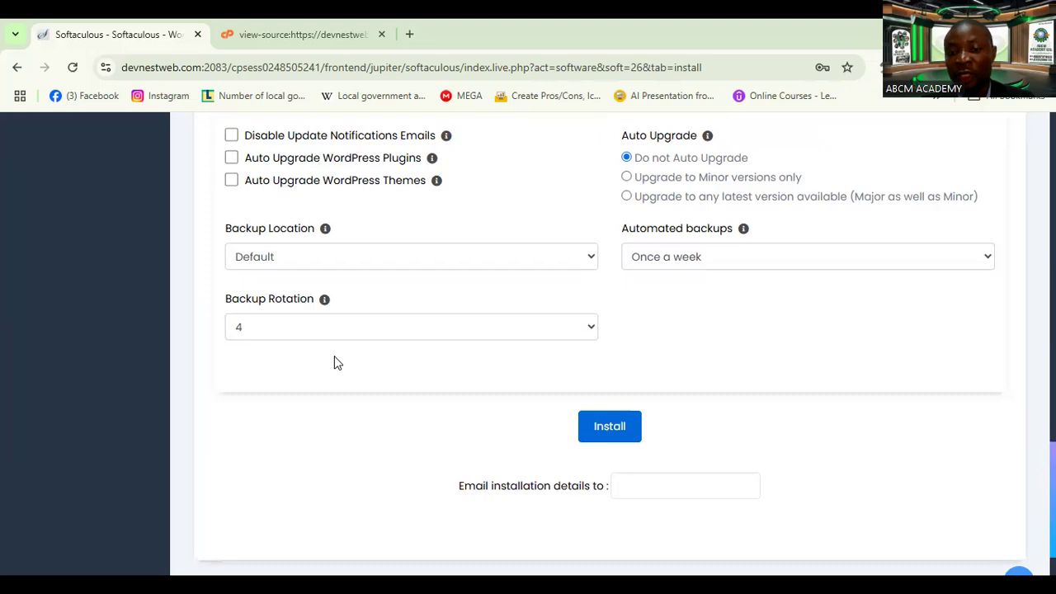
{"action": "scroll", "coordinate": [335, 364], "scroll_direction": "down", "scroll_amount": 2}
{"action": "scroll", "coordinate": [356, 347], "scroll_direction": "up", "scroll_amount": 2}
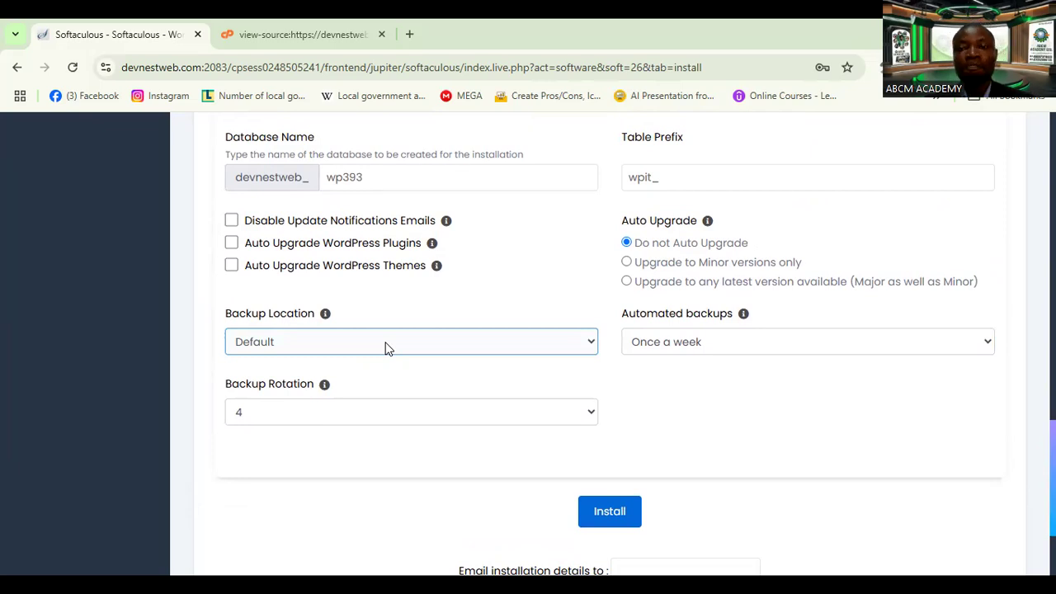
{"action": "scroll", "coordinate": [384, 346], "scroll_direction": "up", "scroll_amount": 10}
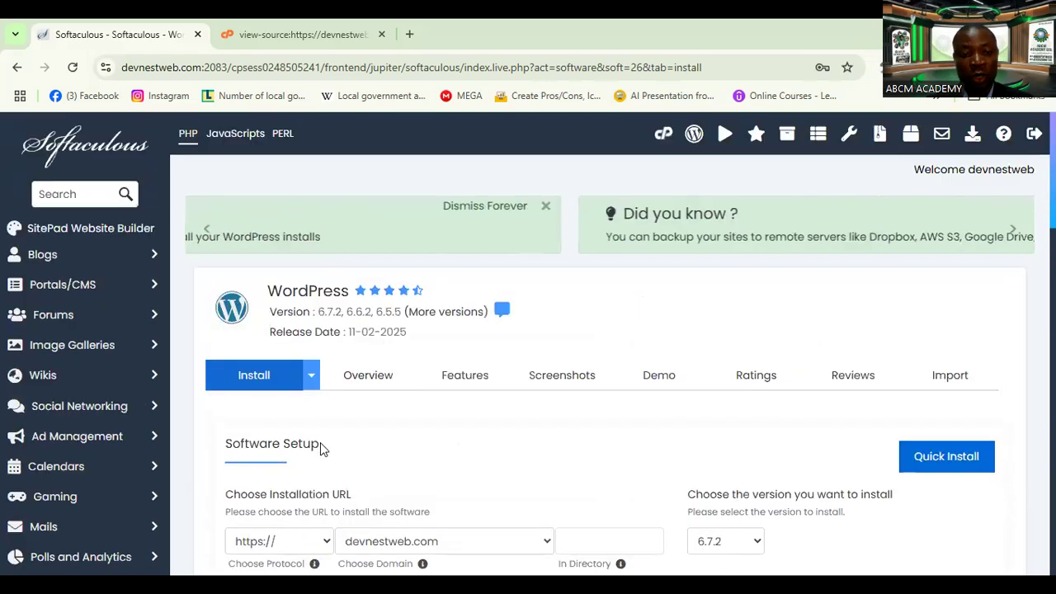
Review the site name, site description, admin username and password fields.
{"action": "scroll", "coordinate": [321, 448], "scroll_direction": "down", "scroll_amount": 5}
{"action": "left_click", "coordinate": [233, 355]}
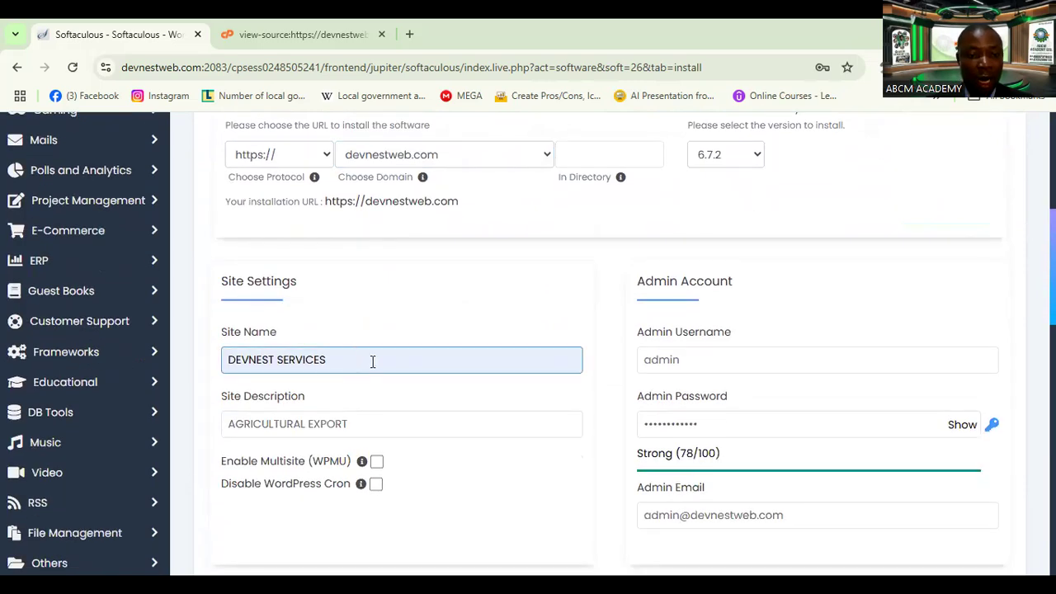
{"action": "scroll", "coordinate": [372, 361], "scroll_direction": "down", "scroll_amount": 2}
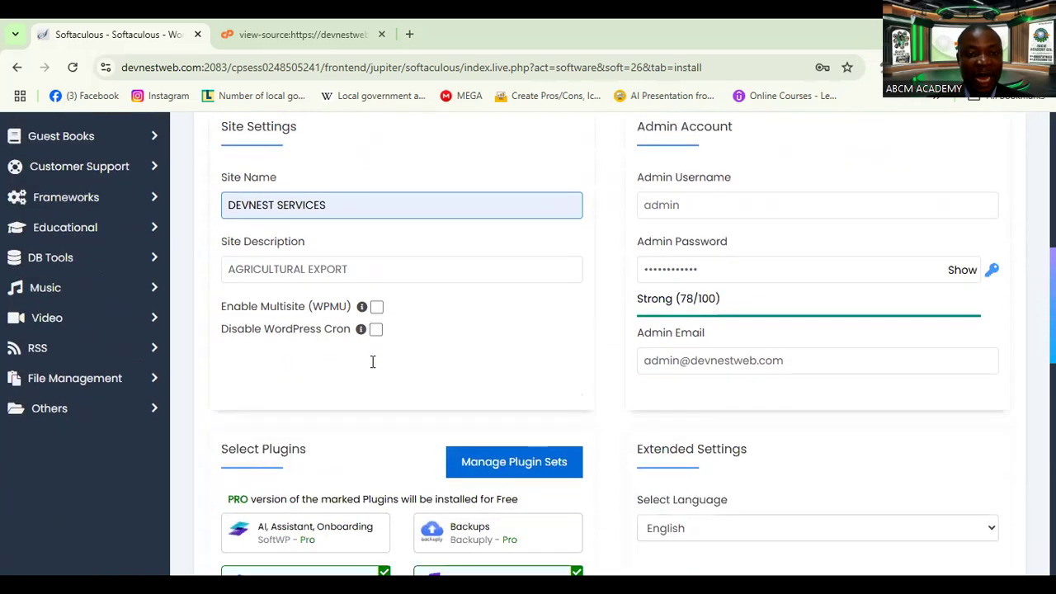
{"action": "scroll", "coordinate": [372, 362], "scroll_direction": "up", "scroll_amount": 1}
{"action": "left_click", "coordinate": [371, 345]}
{"action": "left_click", "coordinate": [343, 285]}
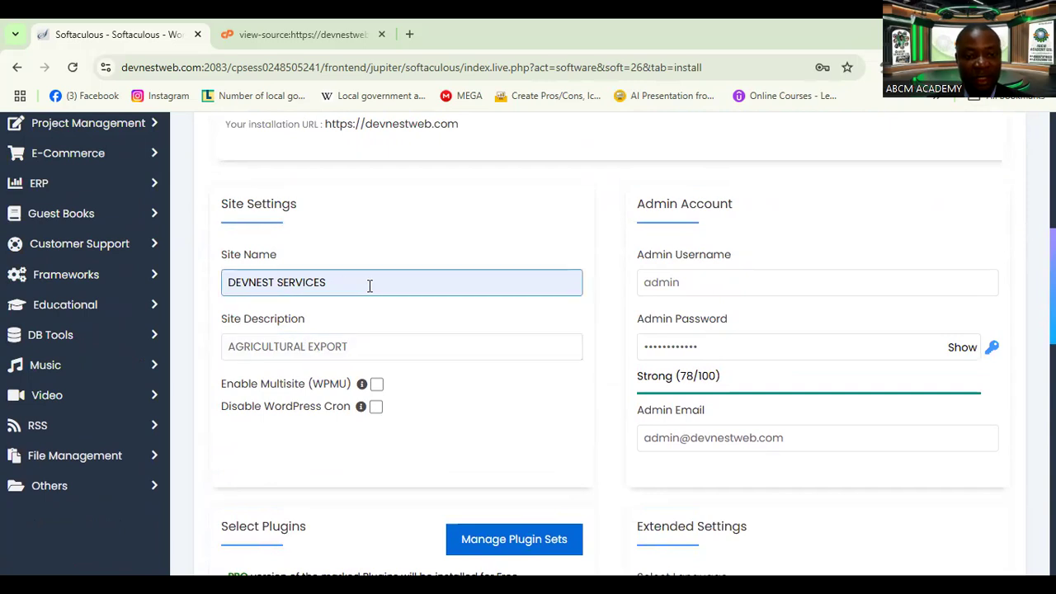
{"action": "left_click", "coordinate": [365, 356]}
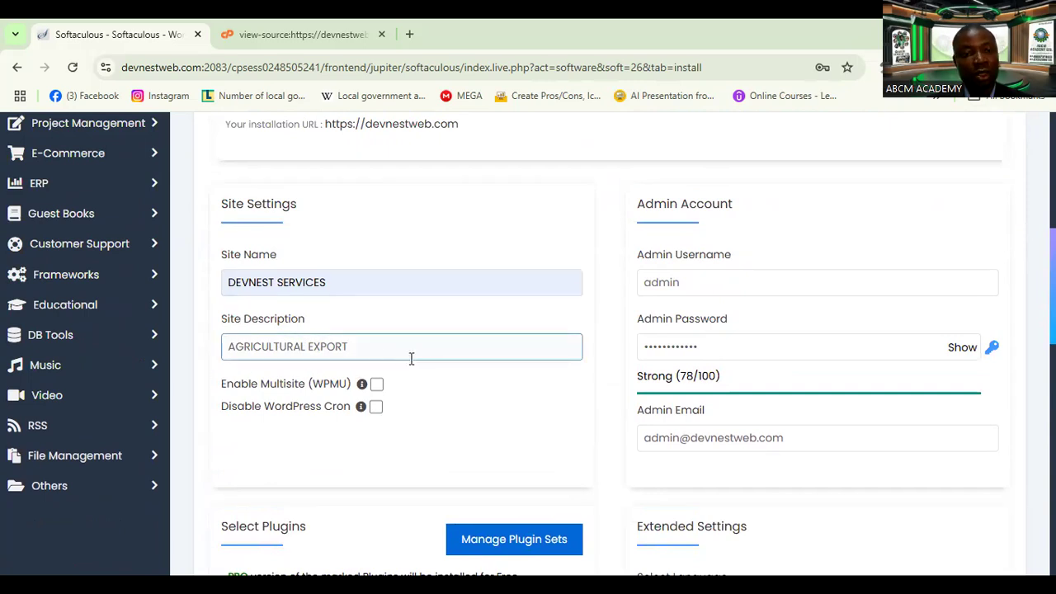
{"action": "left_click", "coordinate": [747, 288]}
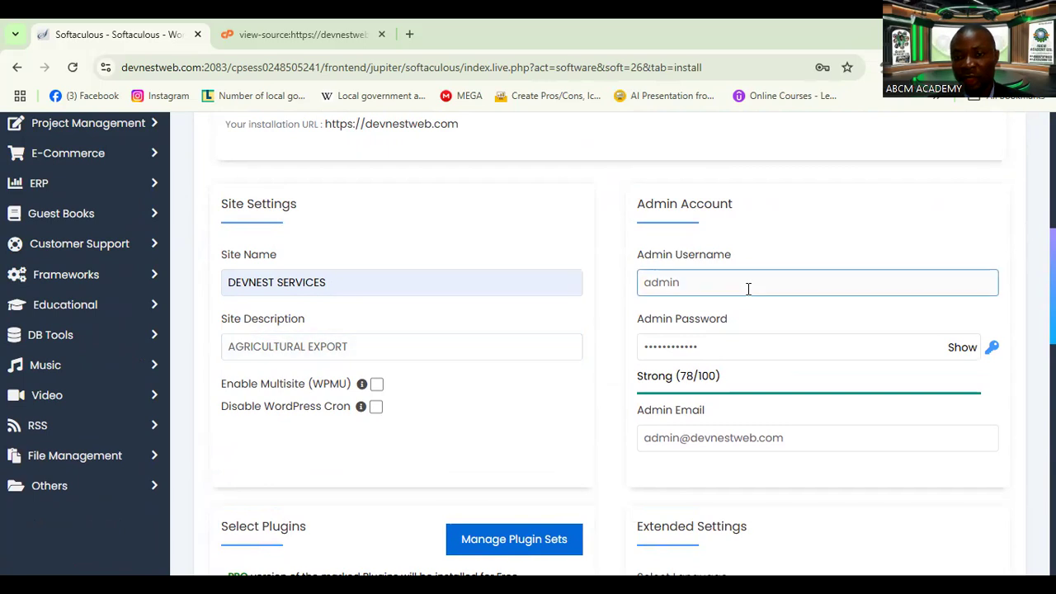
{"action": "left_click", "coordinate": [665, 341]}
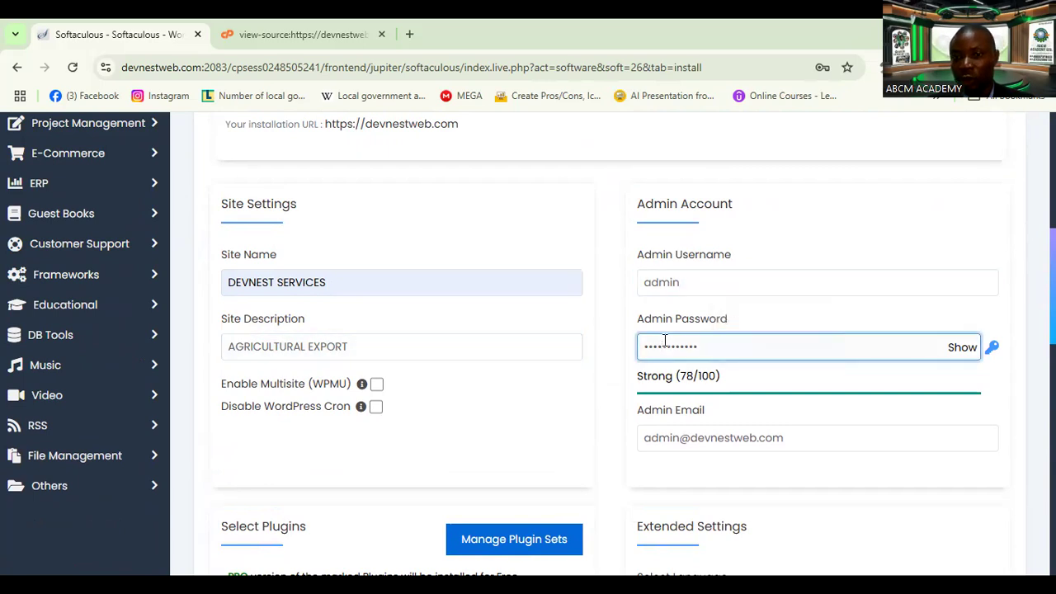
Check the table prefix and backup rotation, keeping automated backups weekly.
{"action": "scroll", "coordinate": [665, 342], "scroll_direction": "down", "scroll_amount": 2}
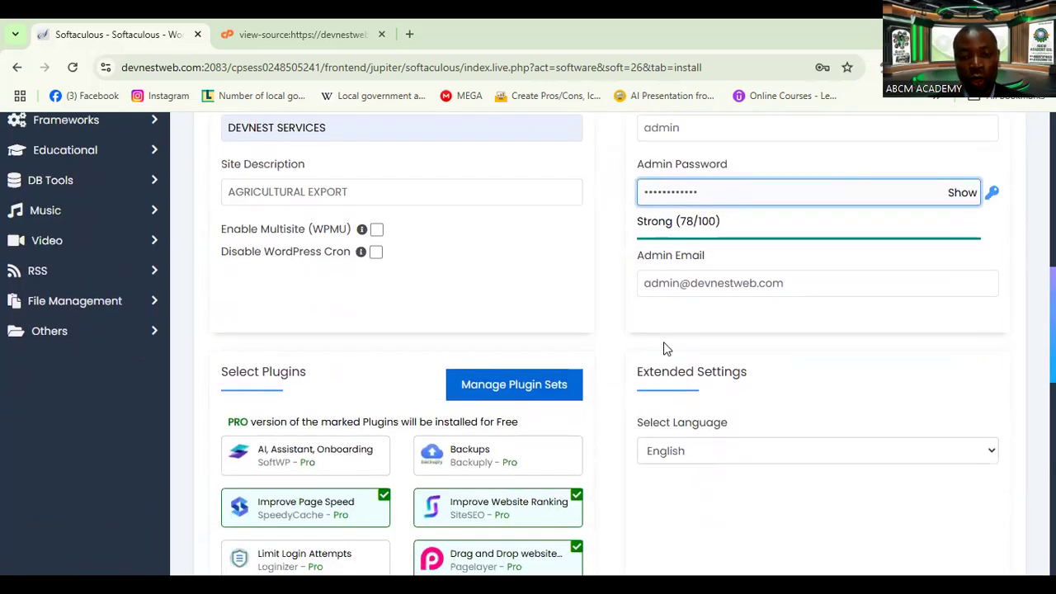
{"action": "scroll", "coordinate": [667, 349], "scroll_direction": "down", "scroll_amount": 2}
{"action": "scroll", "coordinate": [667, 349], "scroll_direction": "down", "scroll_amount": 4}
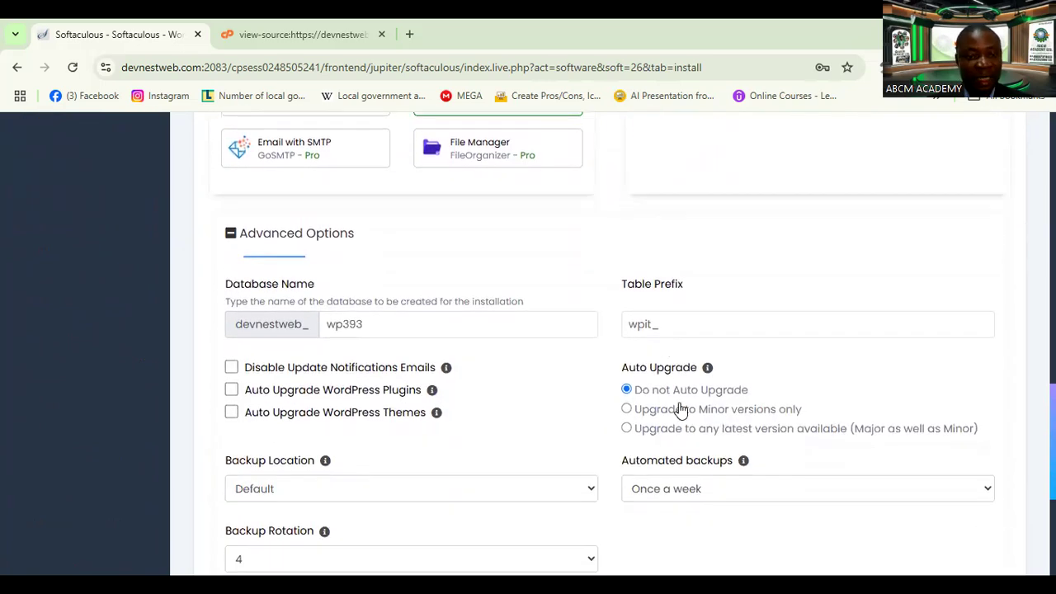
{"action": "left_click", "coordinate": [637, 327]}
{"action": "scroll", "coordinate": [637, 326], "scroll_direction": "down", "scroll_amount": 2}
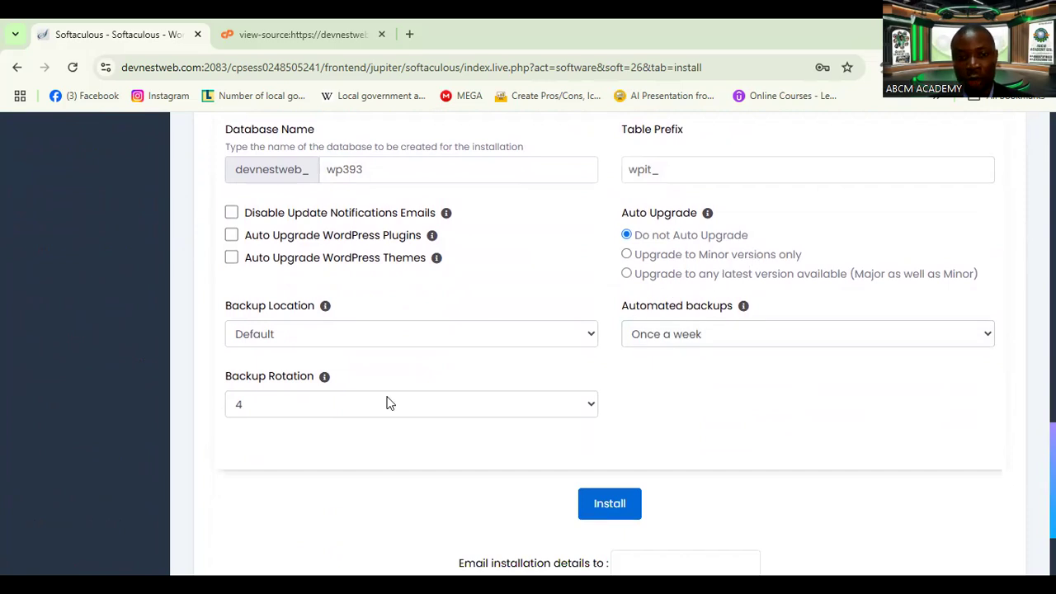
{"action": "left_click", "coordinate": [428, 405]}
{"action": "left_click", "coordinate": [881, 336]}
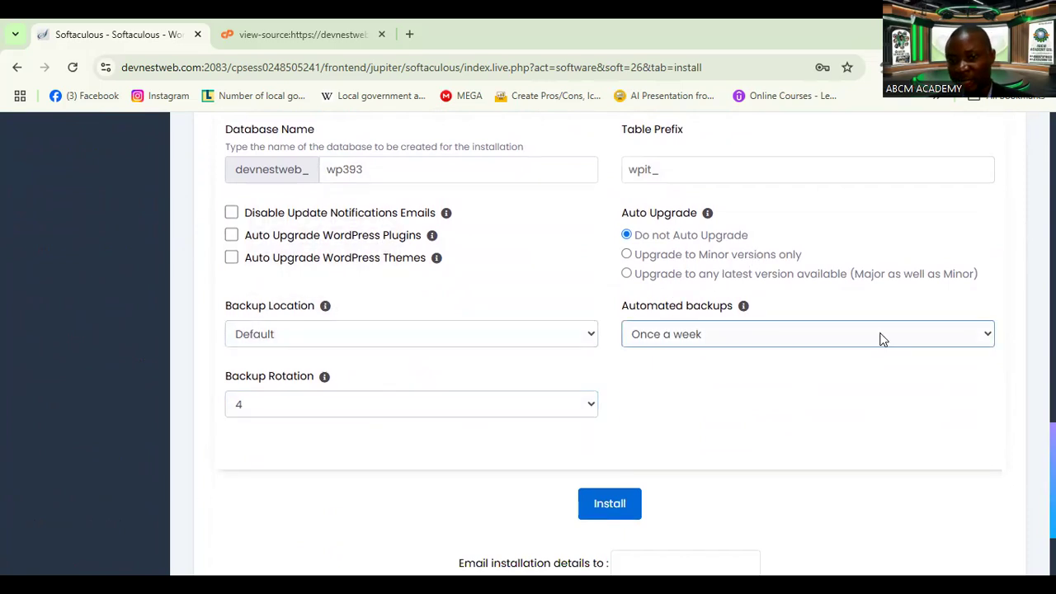
{"action": "left_click", "coordinate": [881, 336]}
{"action": "left_click", "coordinate": [896, 401]}
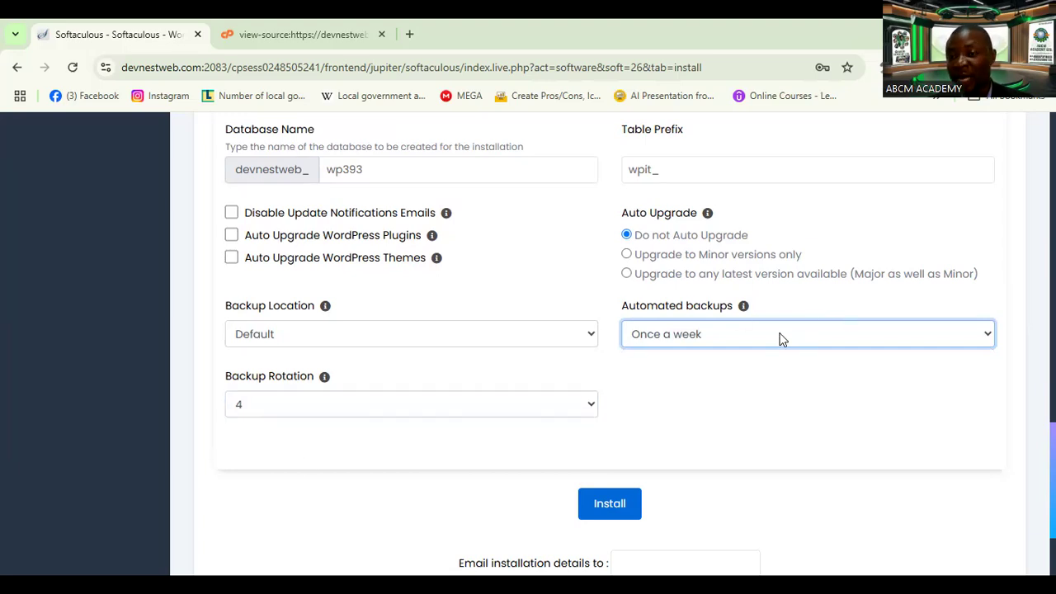
Start the WordPress installation with the Install button.
{"action": "scroll", "coordinate": [781, 339], "scroll_direction": "down", "scroll_amount": 2}
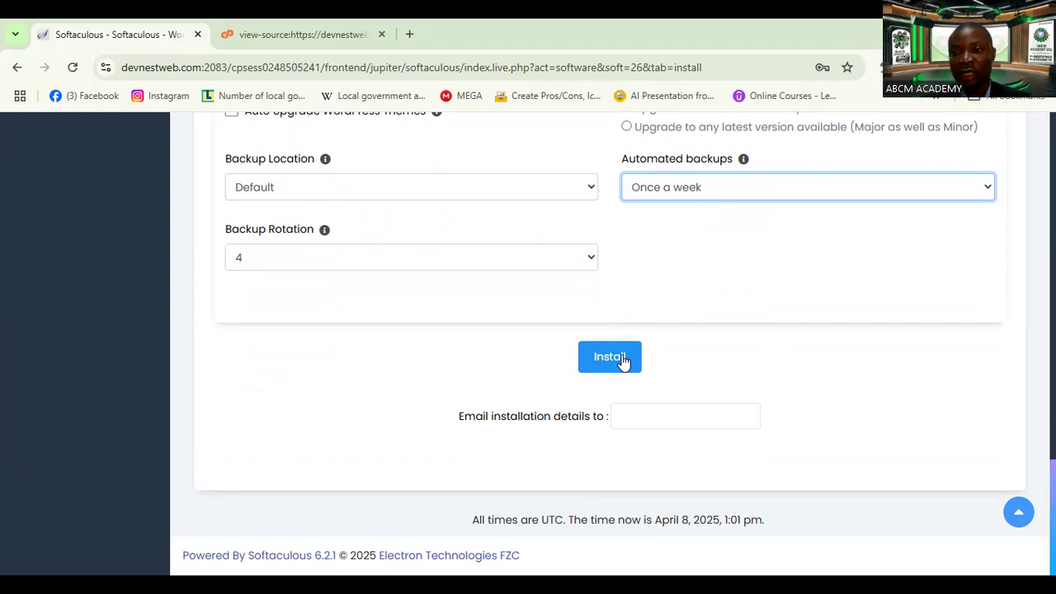
{"action": "scroll", "coordinate": [623, 363], "scroll_direction": "up", "scroll_amount": 20}
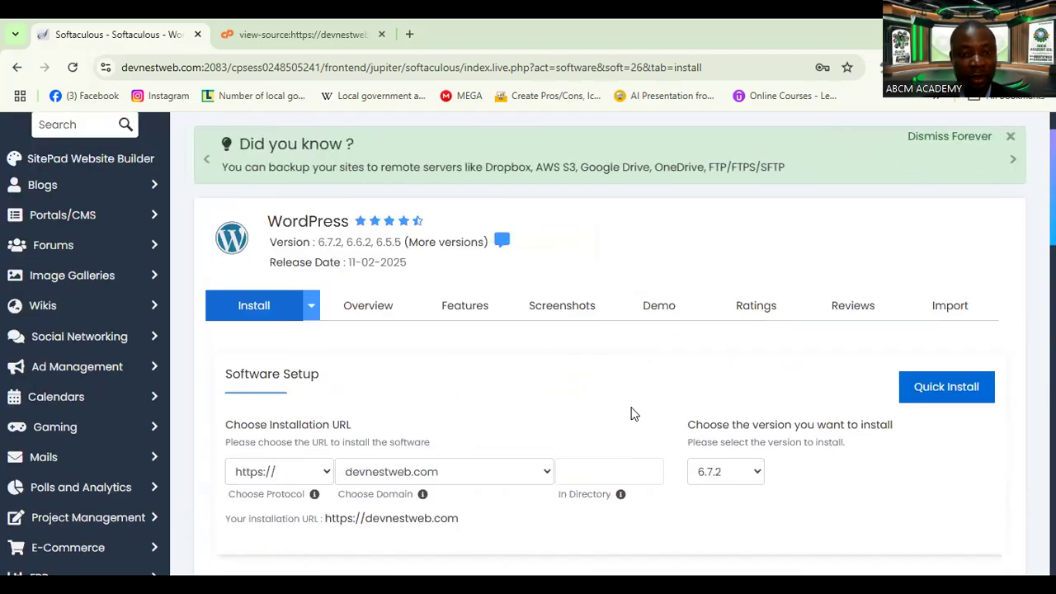
{"action": "scroll", "coordinate": [633, 413], "scroll_direction": "down", "scroll_amount": 1}
{"action": "scroll", "coordinate": [633, 413], "scroll_direction": "down", "scroll_amount": 4}
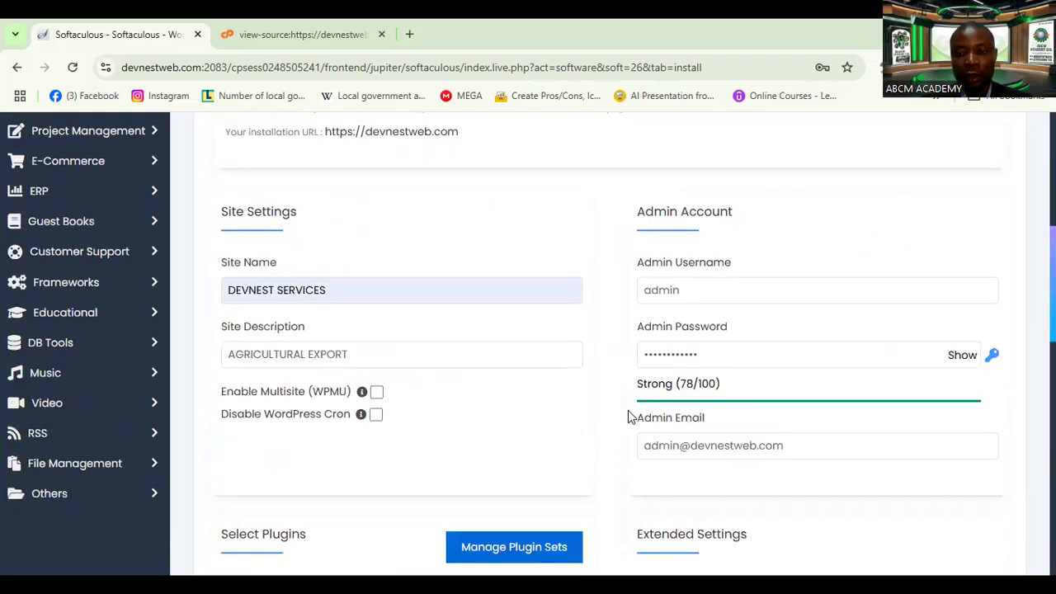
{"action": "scroll", "coordinate": [631, 416], "scroll_direction": "down", "scroll_amount": 3}
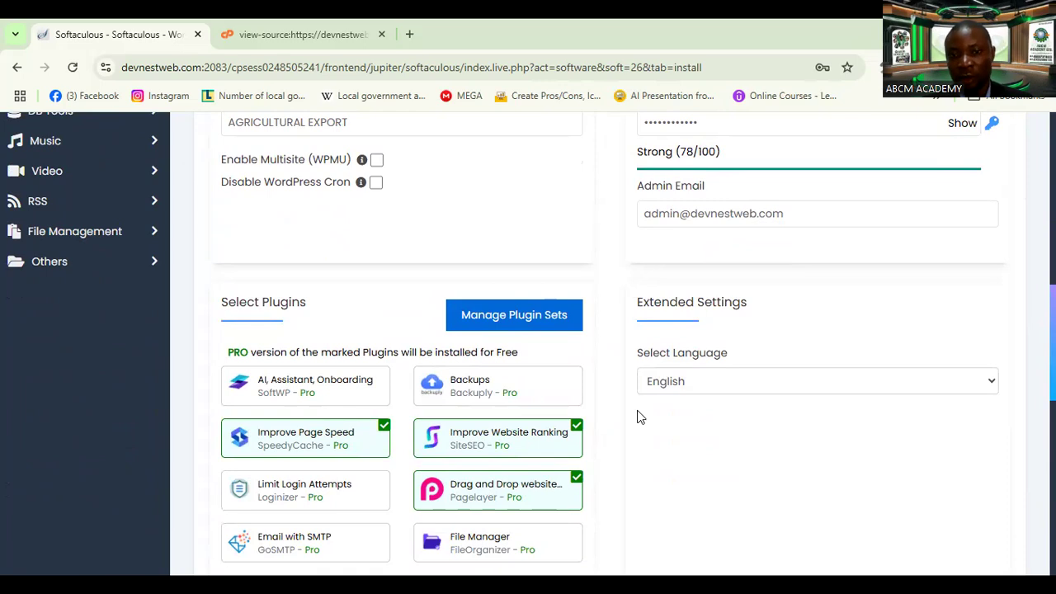
{"action": "scroll", "coordinate": [640, 416], "scroll_direction": "down", "scroll_amount": 9}
{"action": "left_click", "coordinate": [593, 358]}
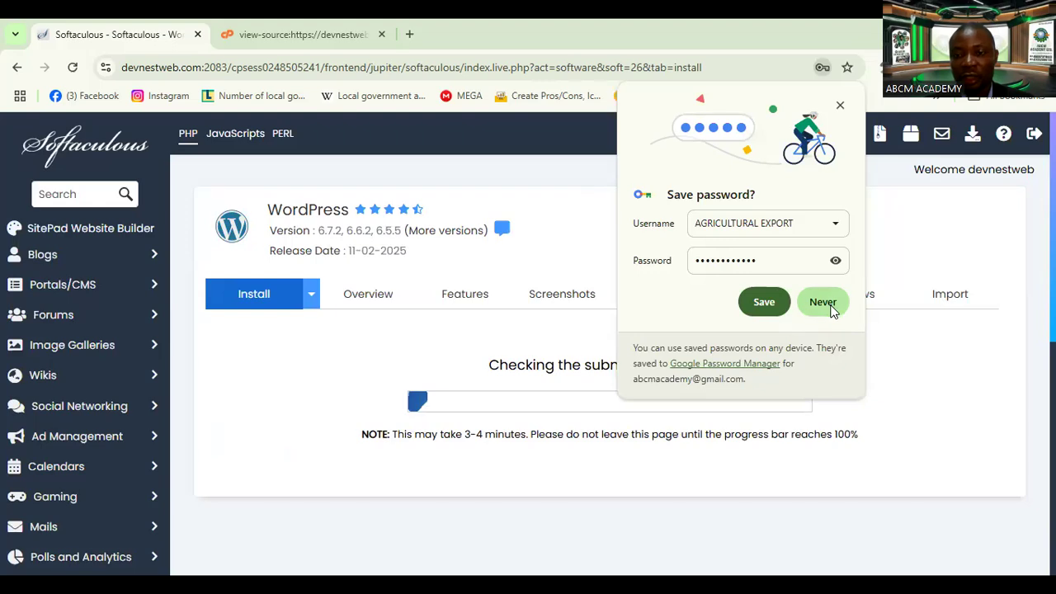
{"action": "left_click", "coordinate": [832, 310]}
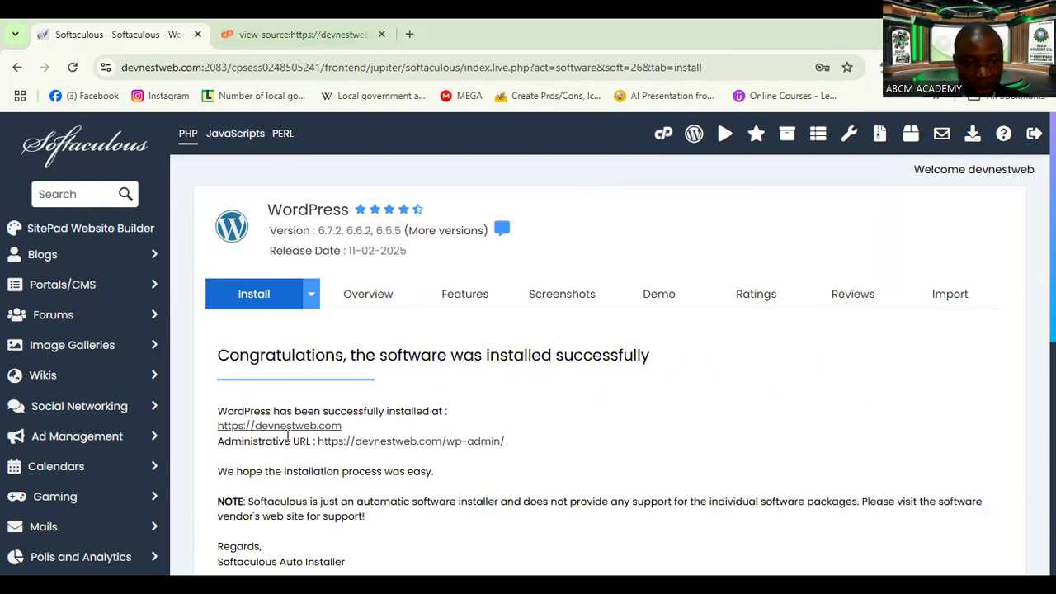
{"action": "right_click", "coordinate": [285, 437]}
{"action": "left_click", "coordinate": [383, 213]}
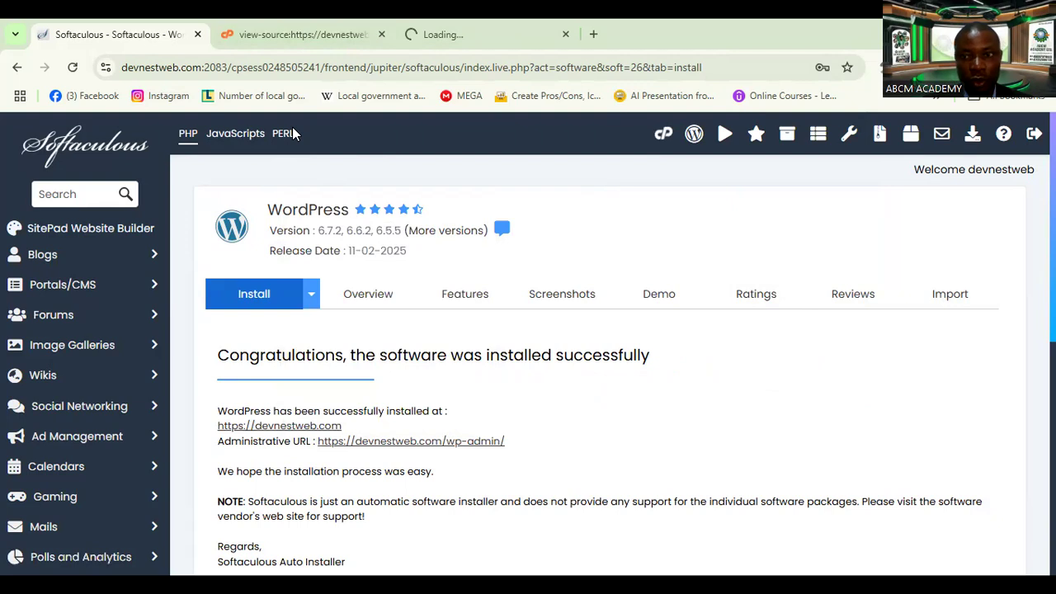
Show the DEVNEST SERVICES blog page with its 'Hello world!' post and close the page-source tab.
{"action": "left_click", "coordinate": [426, 37]}
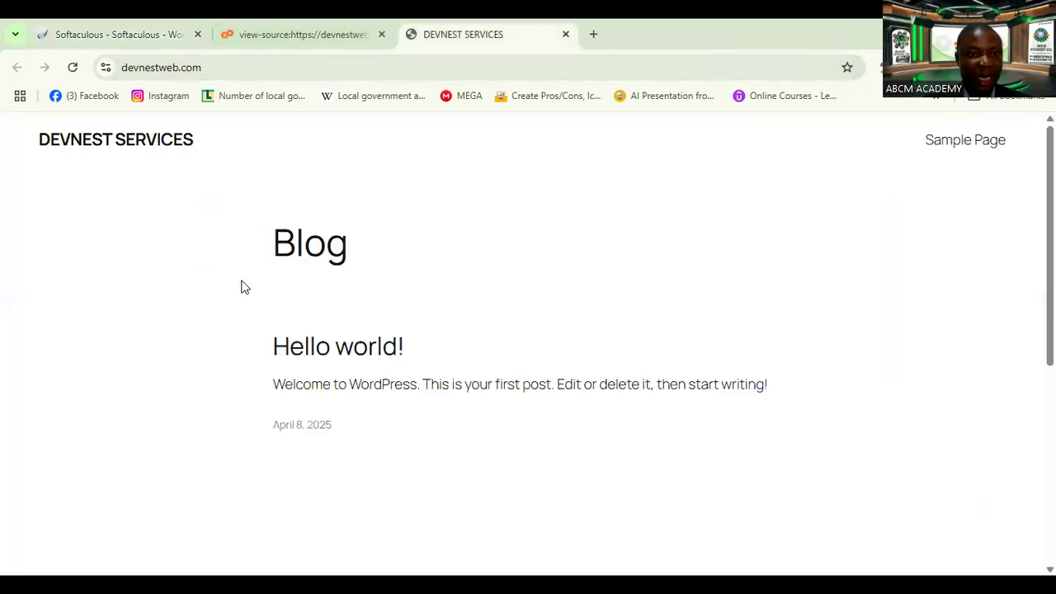
{"action": "left_click", "coordinate": [381, 33]}
{"action": "scroll", "coordinate": [247, 361], "scroll_direction": "down", "scroll_amount": 3}
{"action": "scroll", "coordinate": [255, 354], "scroll_direction": "up", "scroll_amount": 3}
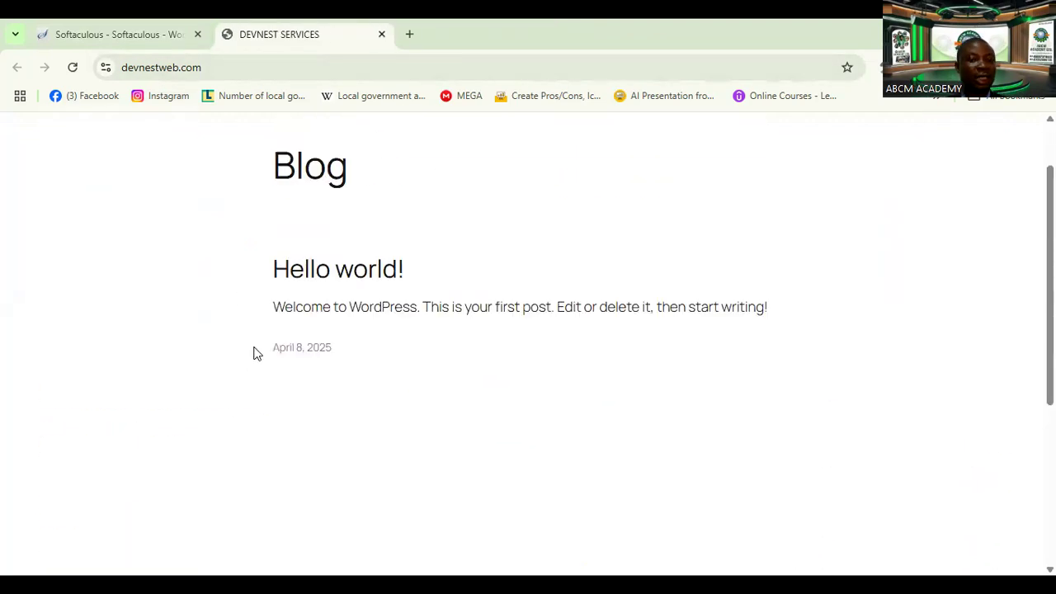
{"action": "left_click", "coordinate": [86, 32]}
{"action": "left_click", "coordinate": [260, 31]}
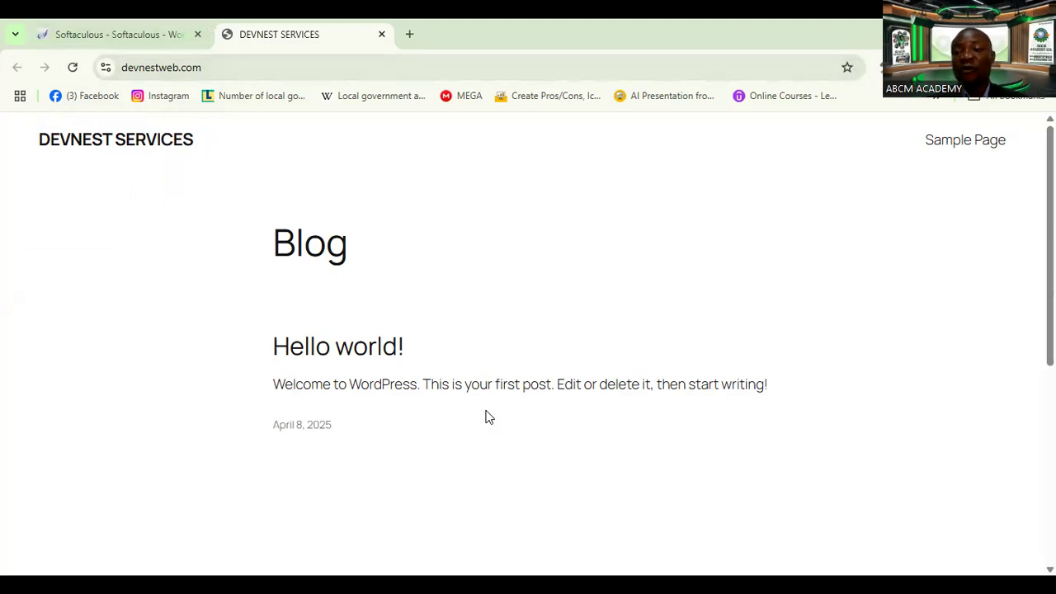
Append /wp-admin to devnestweb.com in the address bar and load the WordPress login page.
{"action": "left_click", "coordinate": [314, 67]}
{"action": "left_click", "coordinate": [321, 67]}
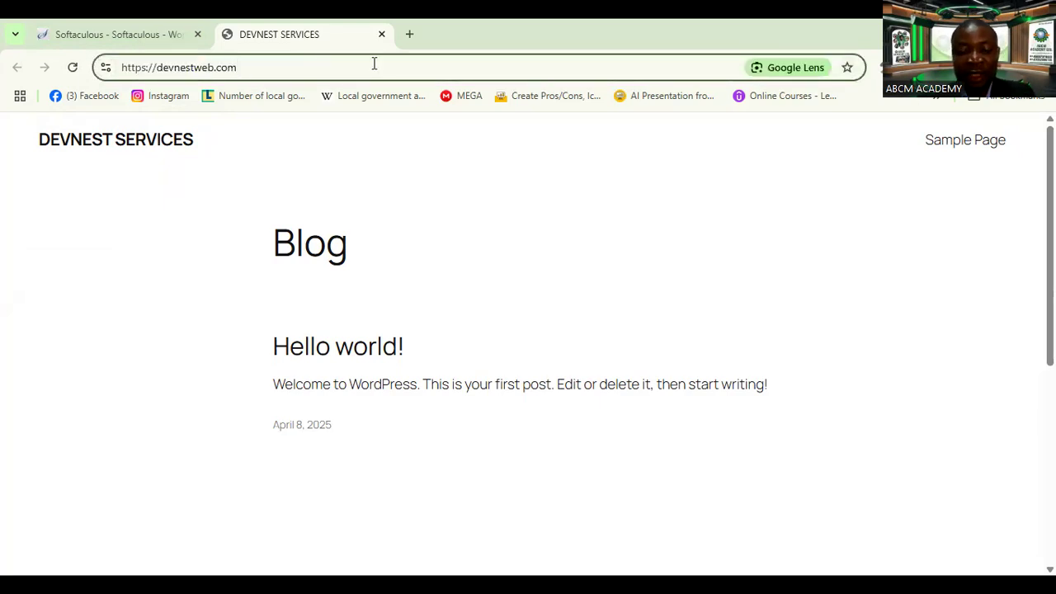
{"action": "type", "text": "/"}
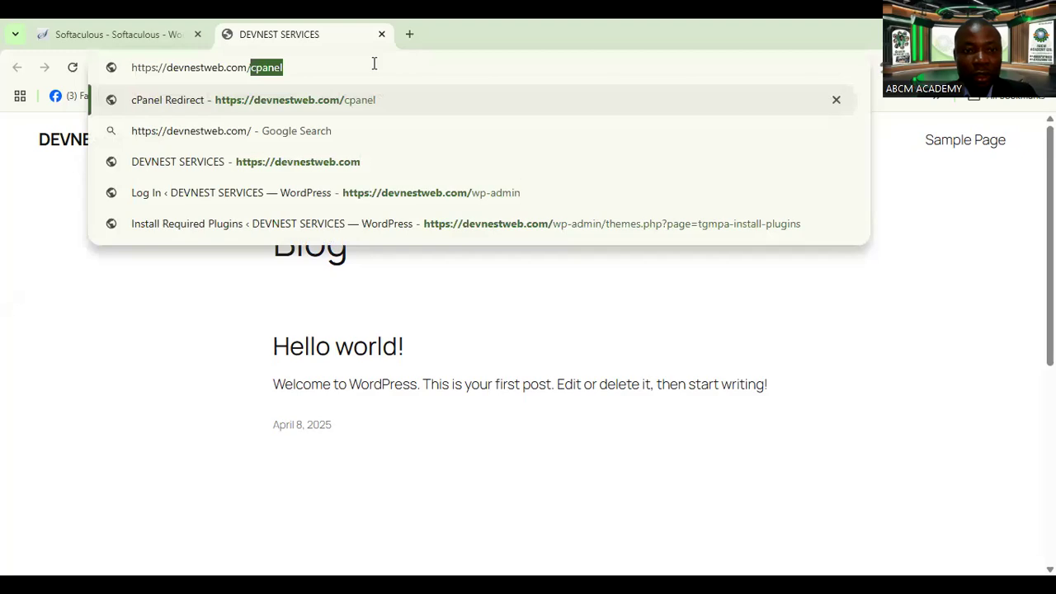
{"action": "type", "text": "wp0"}
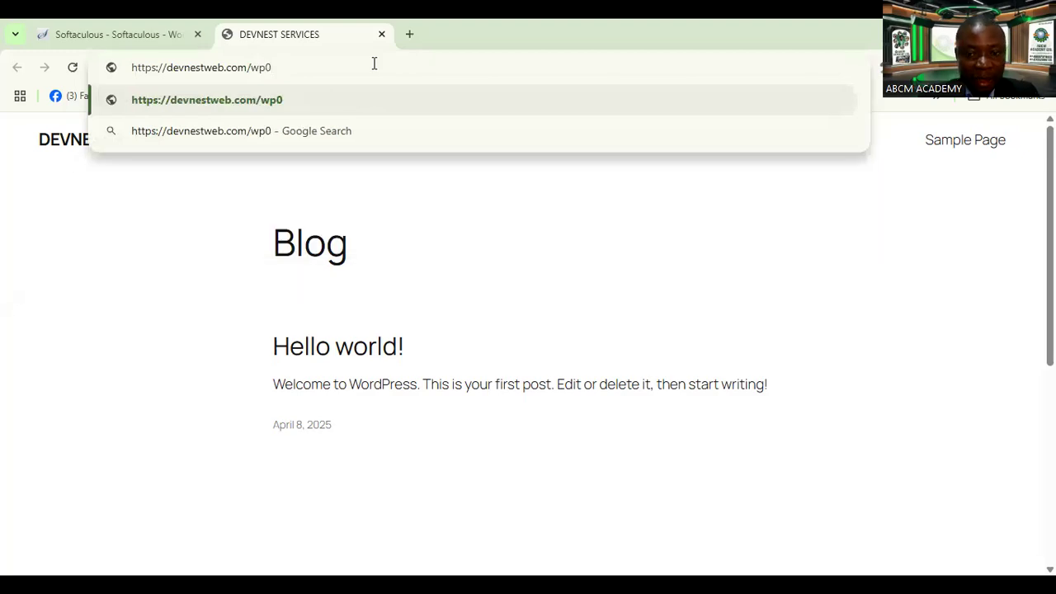
{"action": "key", "text": "BackSpace"}
{"action": "type", "text": "-ad"}
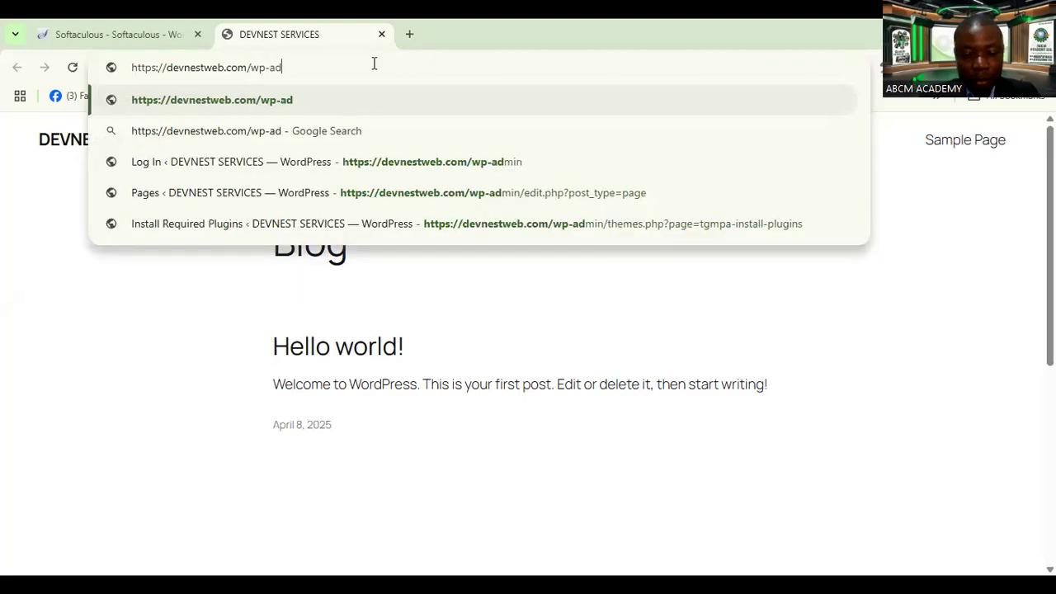
{"action": "type", "text": "min"}
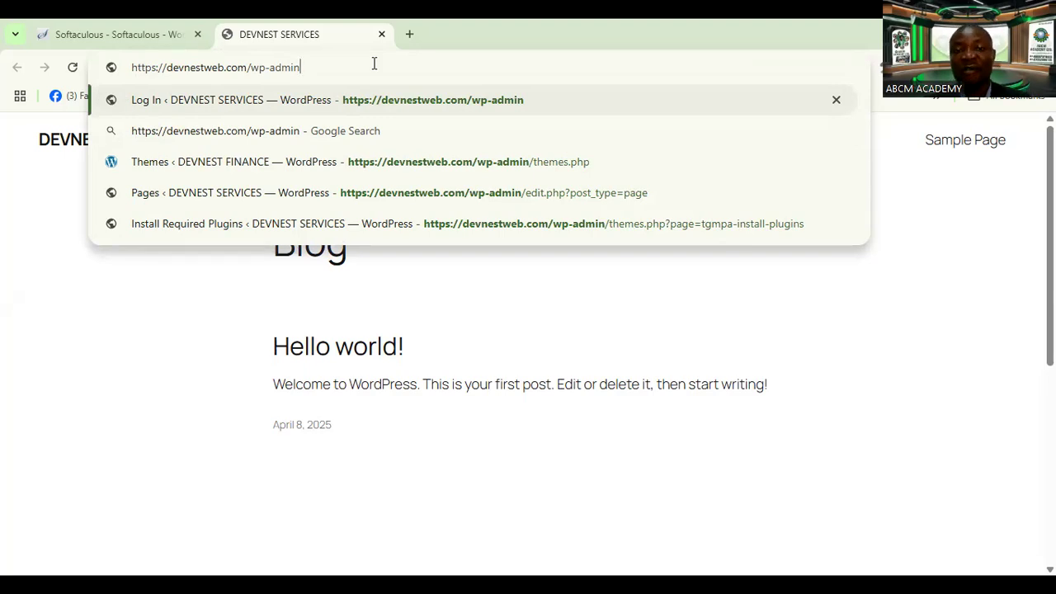
{"action": "key", "text": "Return"}
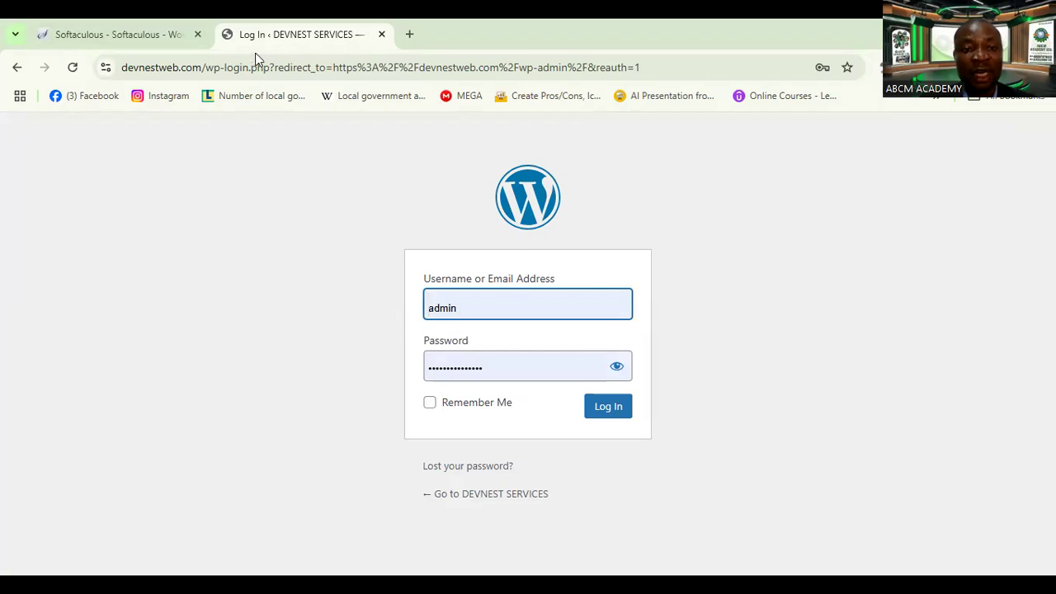
Retype the admin password, log in to the WordPress Dashboard, then return to the Softaculous tab.
{"action": "left_click", "coordinate": [503, 308]}
{"action": "left_click", "coordinate": [815, 325]}
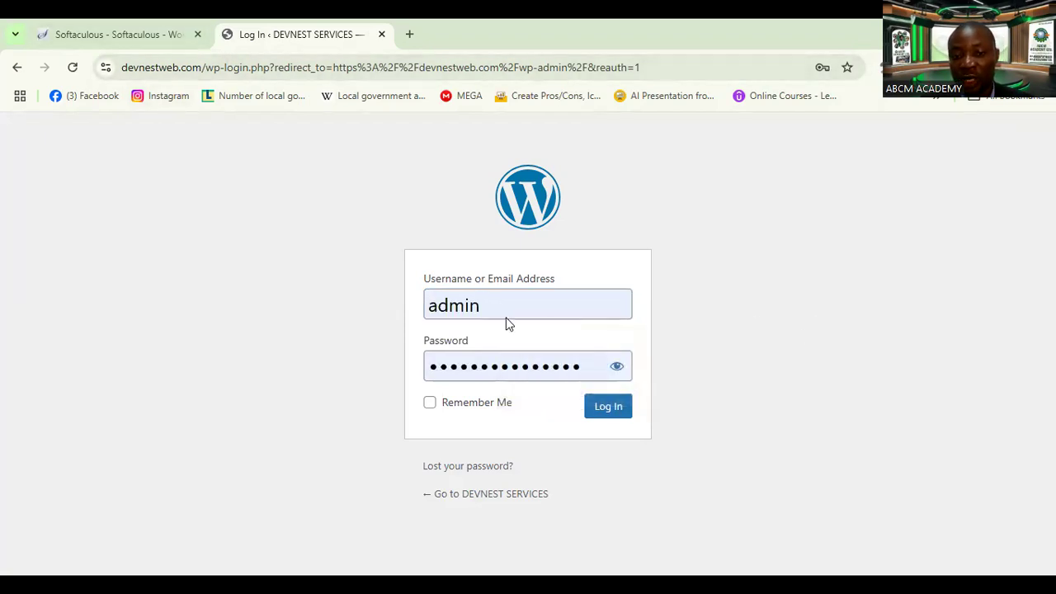
{"action": "left_click", "coordinate": [562, 372]}
{"action": "double_click", "coordinate": [562, 372]}
{"action": "type", "text": "•••••"}
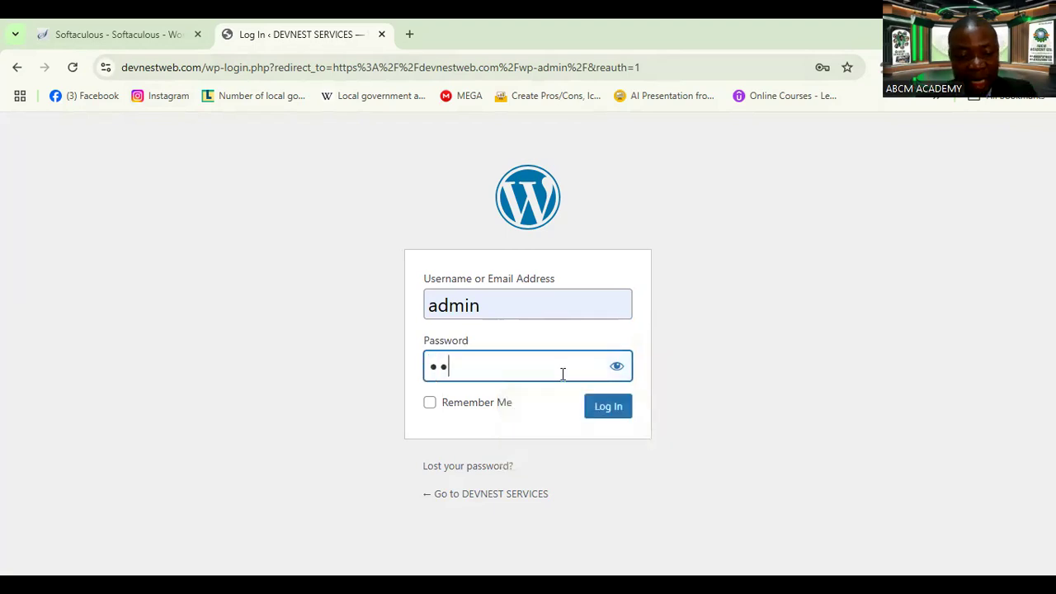
{"action": "type", "text": "•••••"}
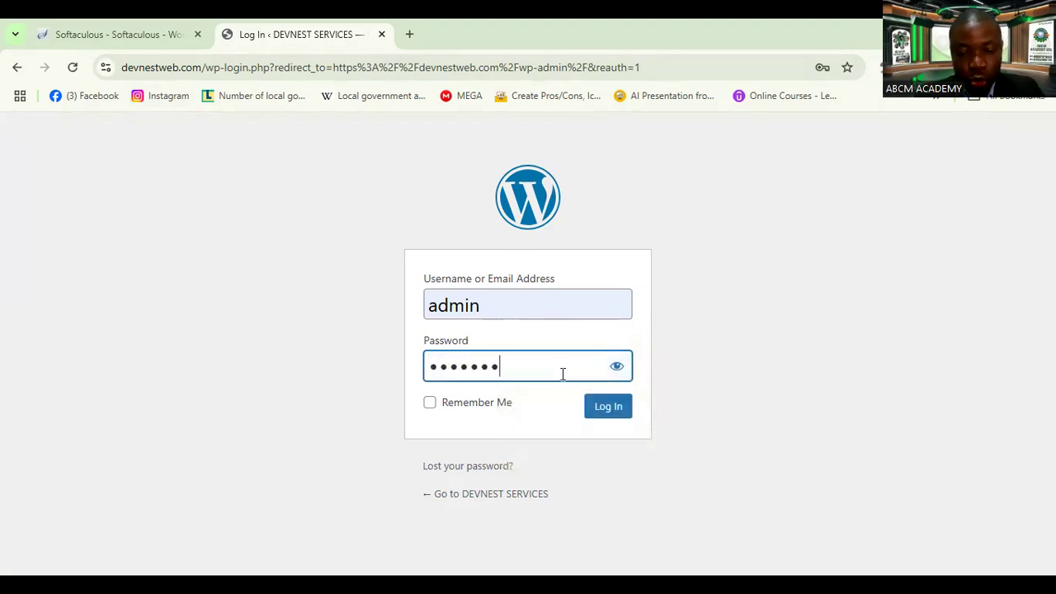
{"action": "key", "text": "BackSpace"}
{"action": "key", "text": "BackSpace"}
{"action": "key", "text": "BackSpace"}
{"action": "key", "text": "BackSpace"}
{"action": "key", "text": "BackSpace"}
{"action": "key", "text": "BackSpace"}
{"action": "key", "text": "BackSpace"}
{"action": "key", "text": "BackSpace"}
{"action": "key", "text": "BackSpace"}
{"action": "key", "text": "BackSpace"}
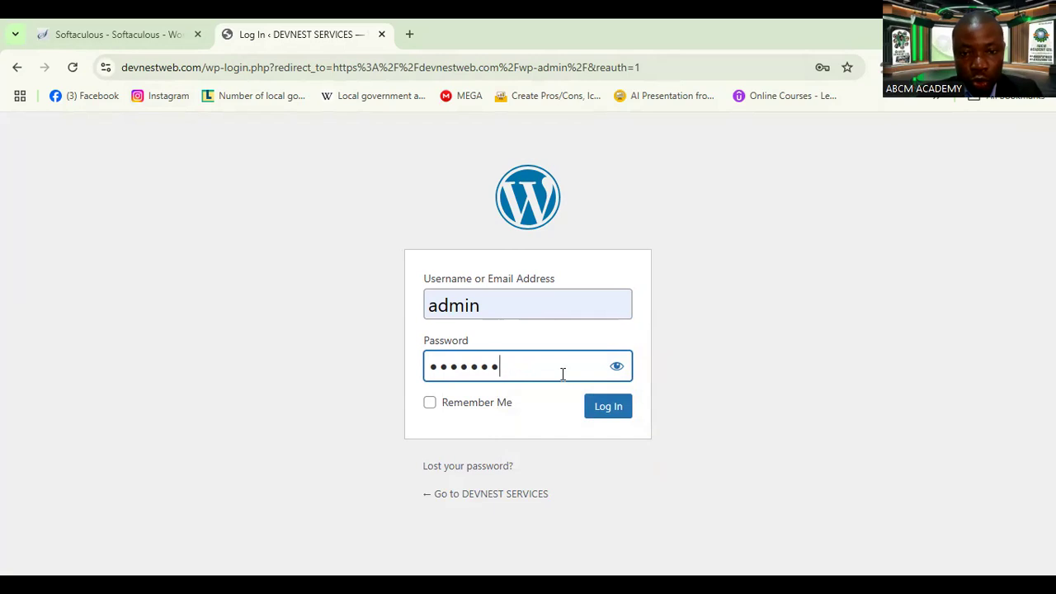
{"action": "type", "text": "••••••••"}
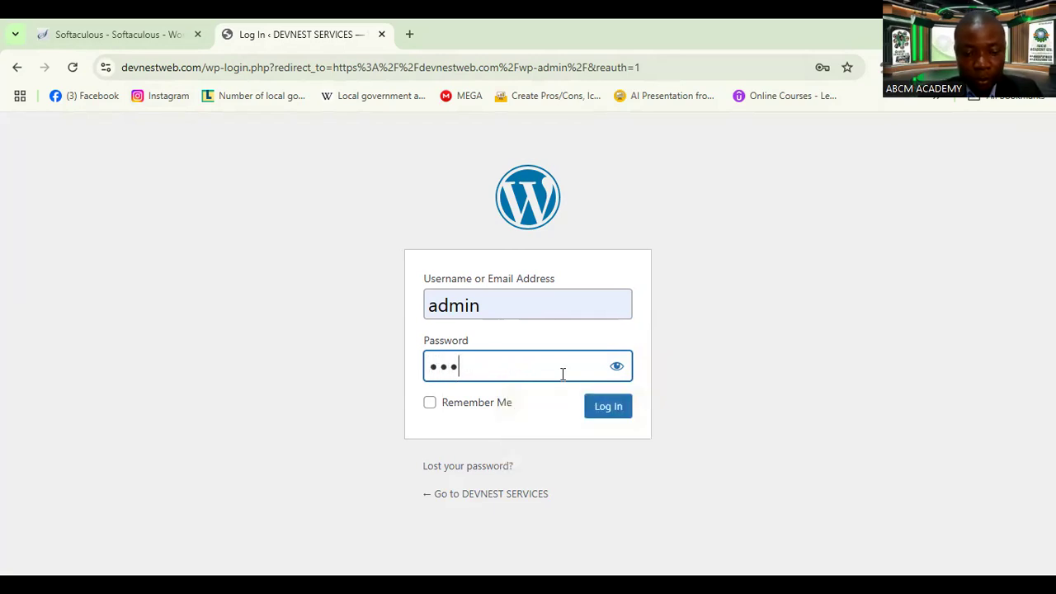
{"action": "type", "text": "••••"}
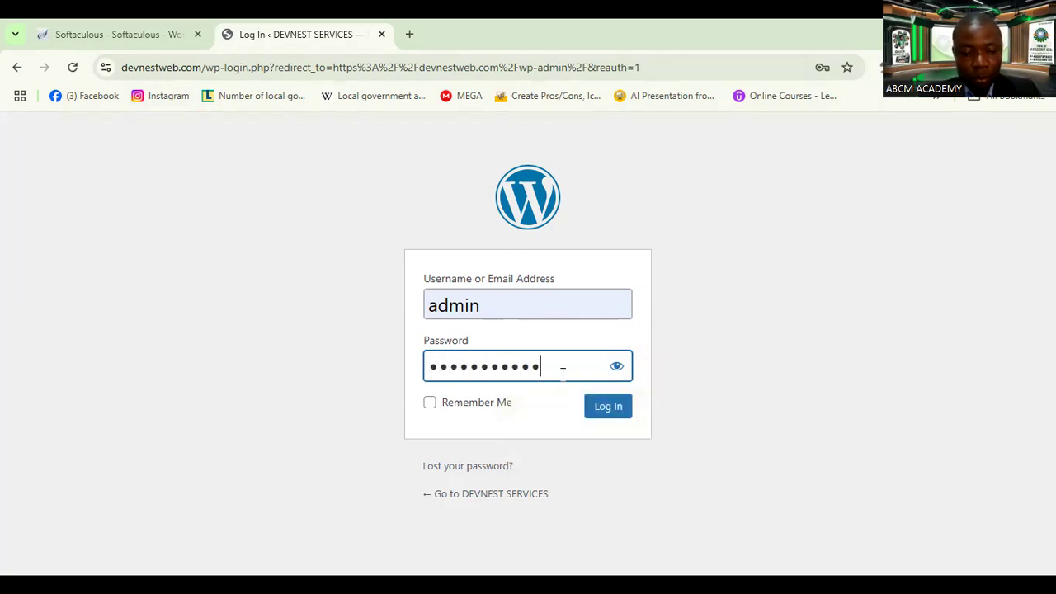
{"action": "left_click", "coordinate": [629, 414]}
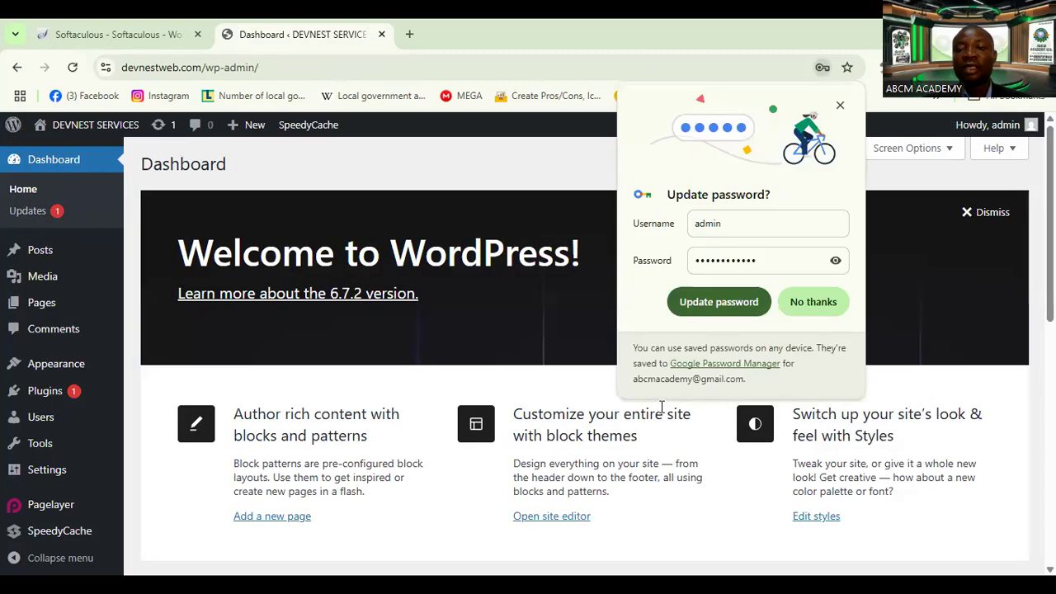
{"action": "left_click", "coordinate": [795, 487]}
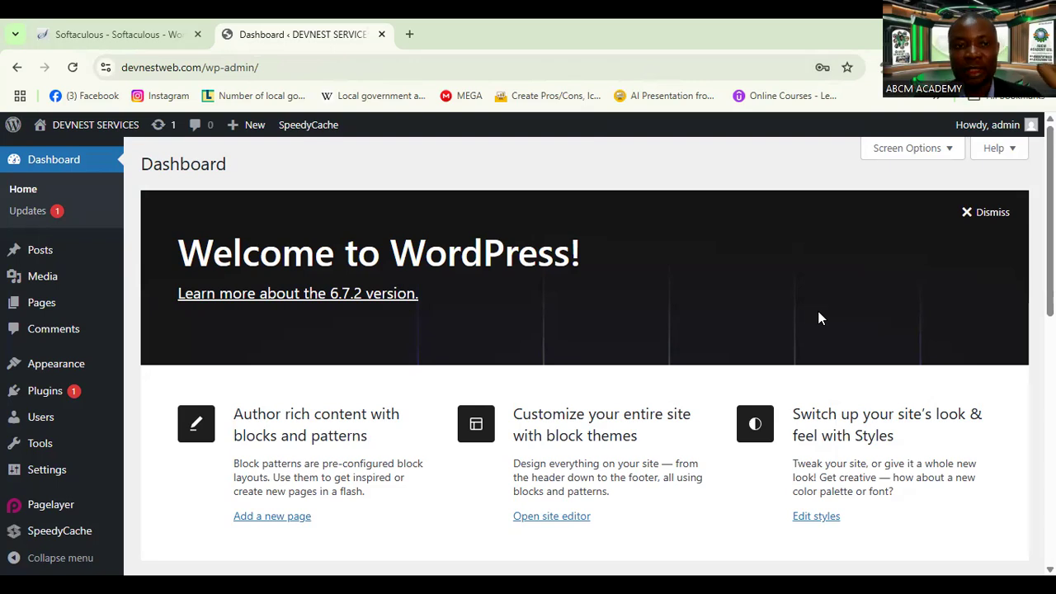
{"action": "left_click", "coordinate": [111, 32]}
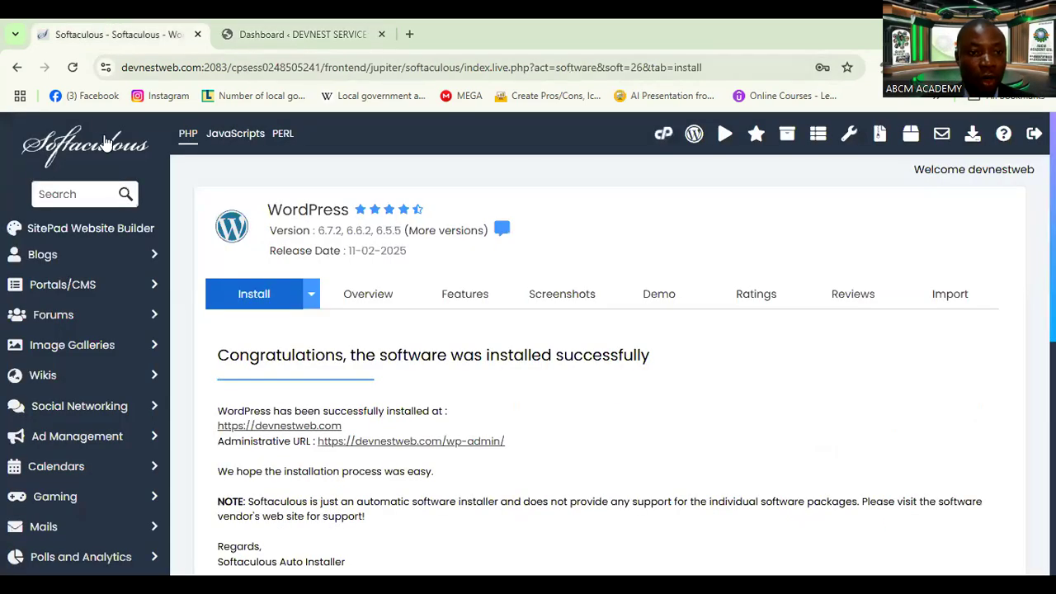
Go from Softaculous to the main cPanel Tools page and browse its Security and Software sections.
{"action": "left_click", "coordinate": [661, 139]}
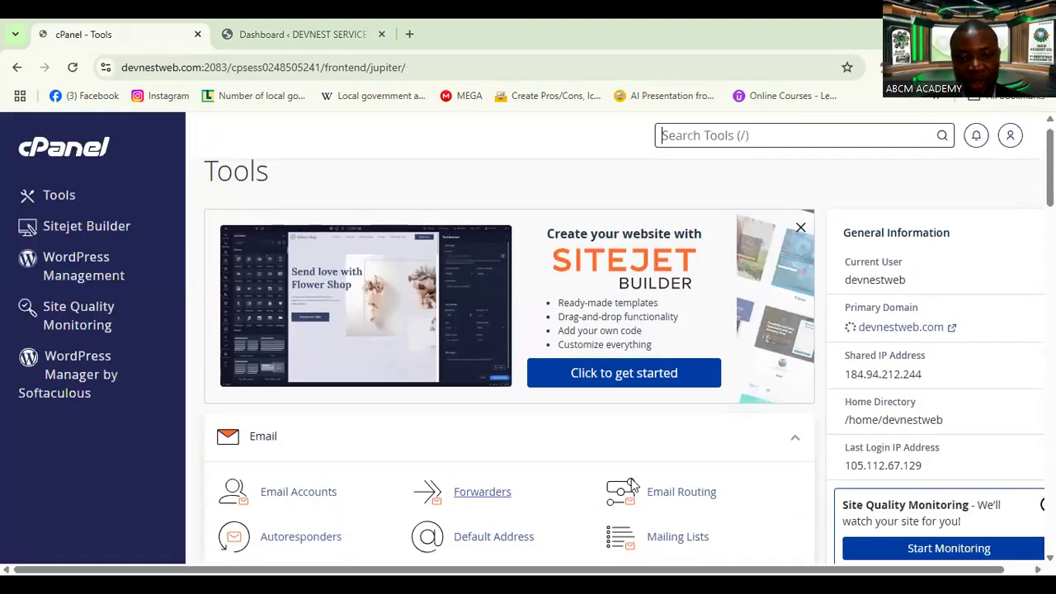
{"action": "scroll", "coordinate": [697, 452], "scroll_direction": "down", "scroll_amount": 15}
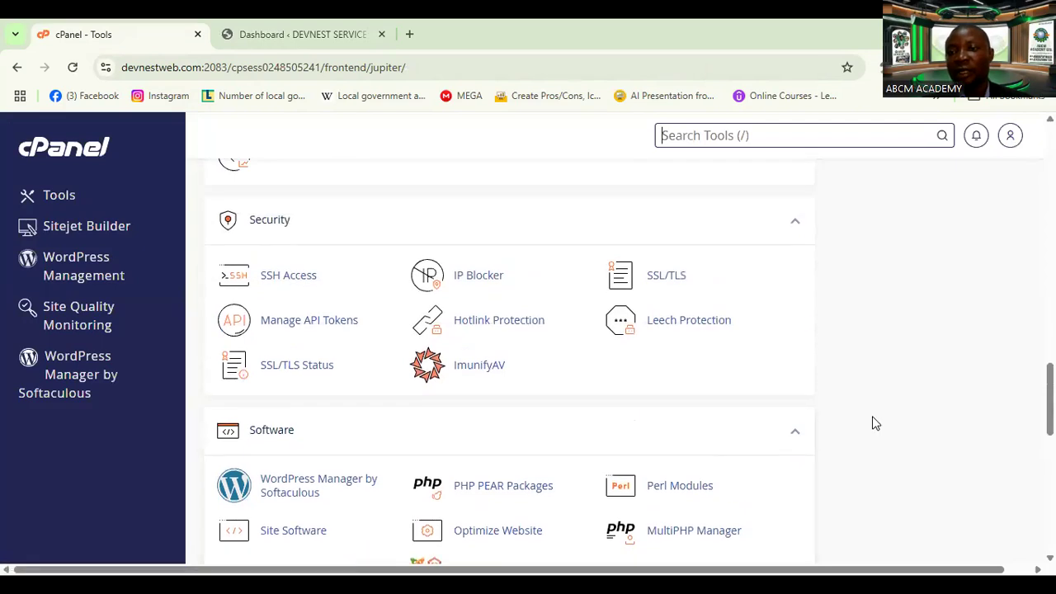
{"action": "key", "text": "slash"}
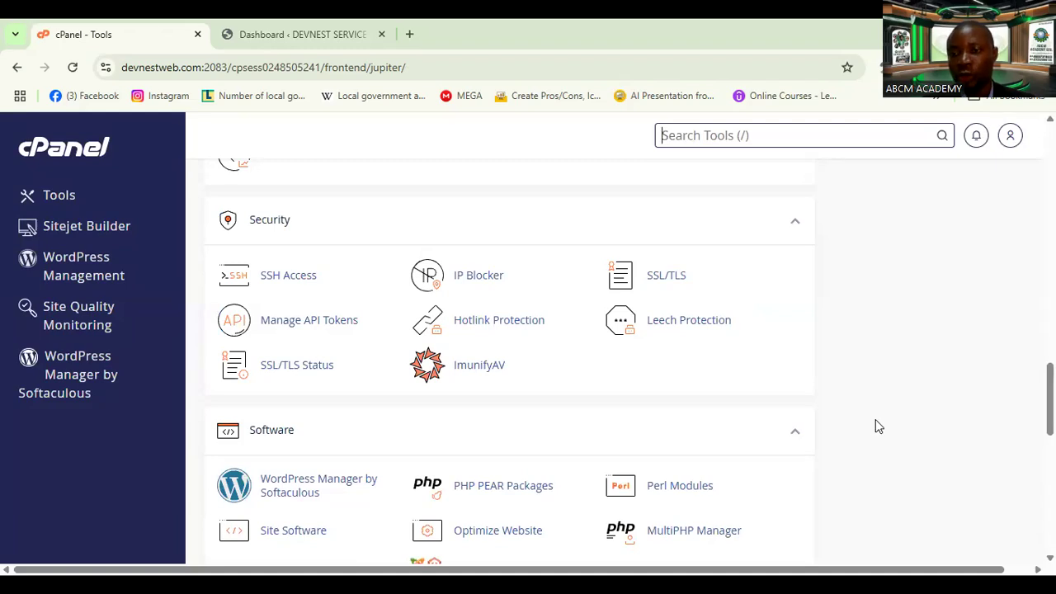
{"action": "scroll", "coordinate": [870, 421], "scroll_direction": "up", "scroll_amount": 1}
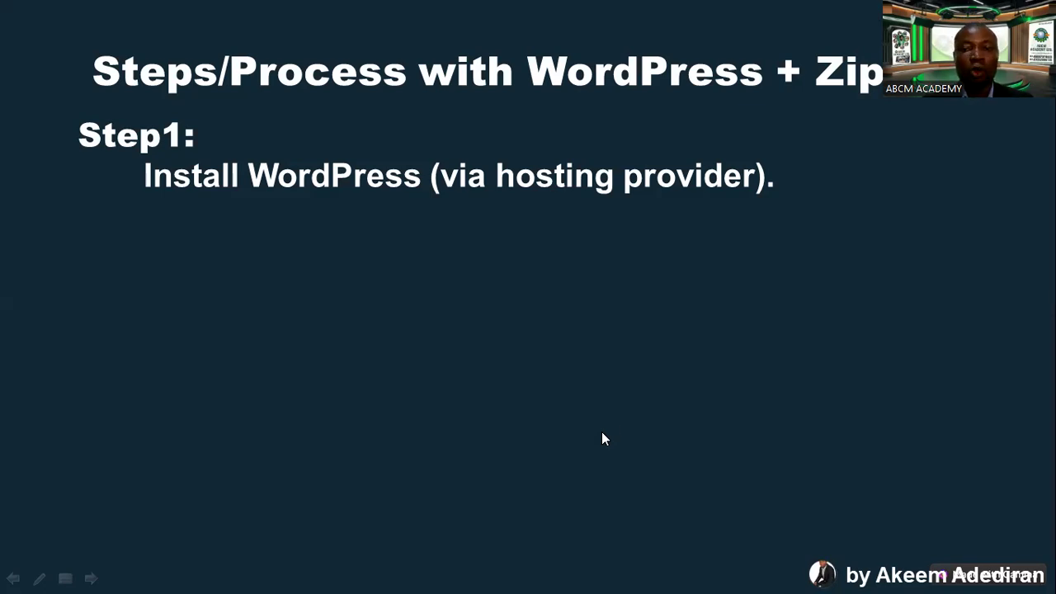
Animate in the Step 2 heading and its 'Activate ZipWP: Integrate plugin/subscription' text.
{"action": "left_click", "coordinate": [608, 419]}
{"action": "left_click", "coordinate": [608, 418]}
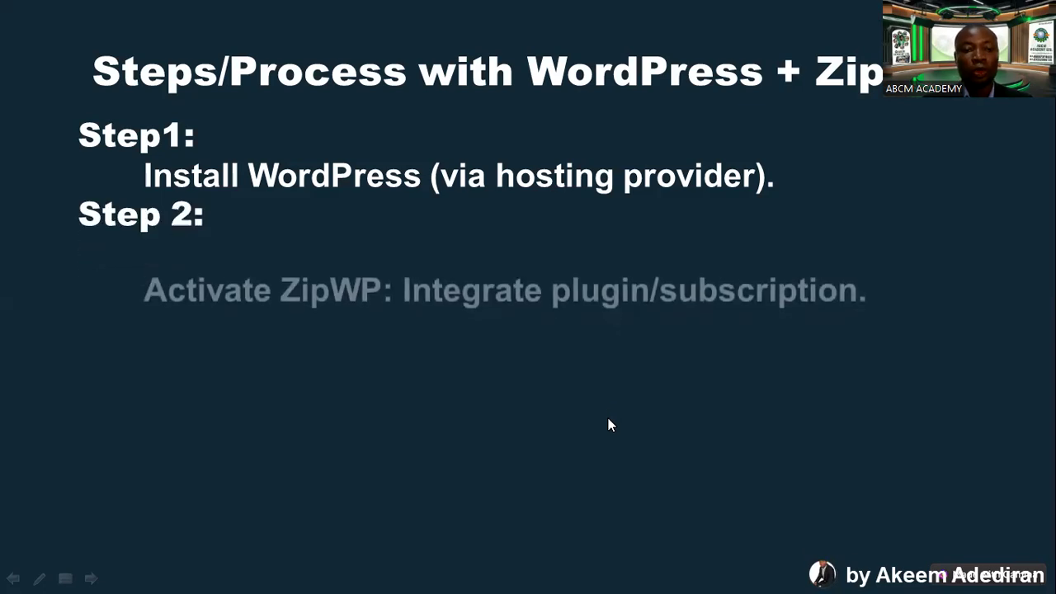
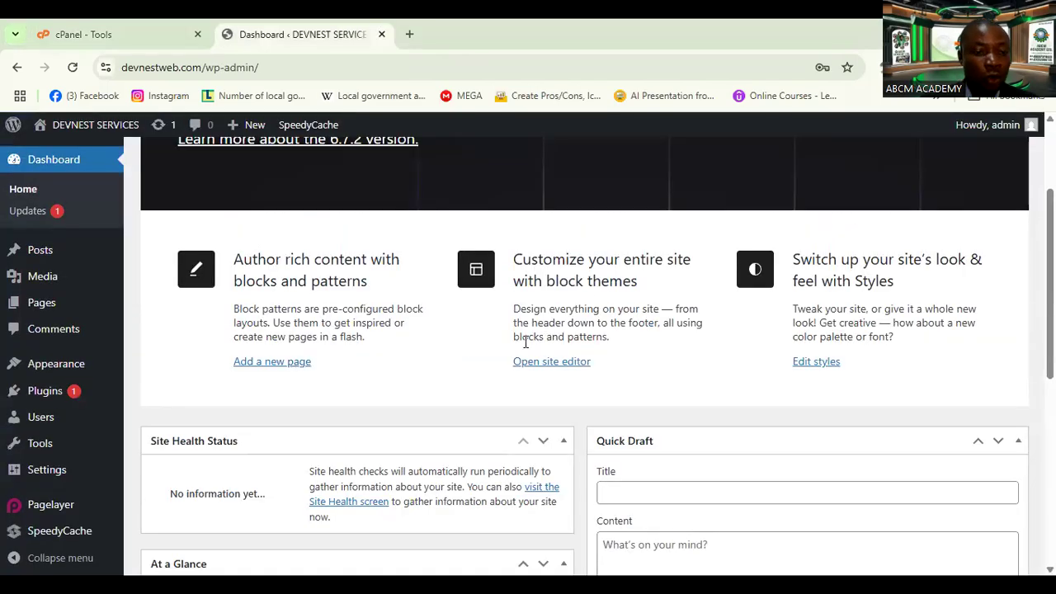
Go to Appearance > Themes and open Add New Theme to list the popular themes.
{"action": "mouse_move", "coordinate": [59, 364]}
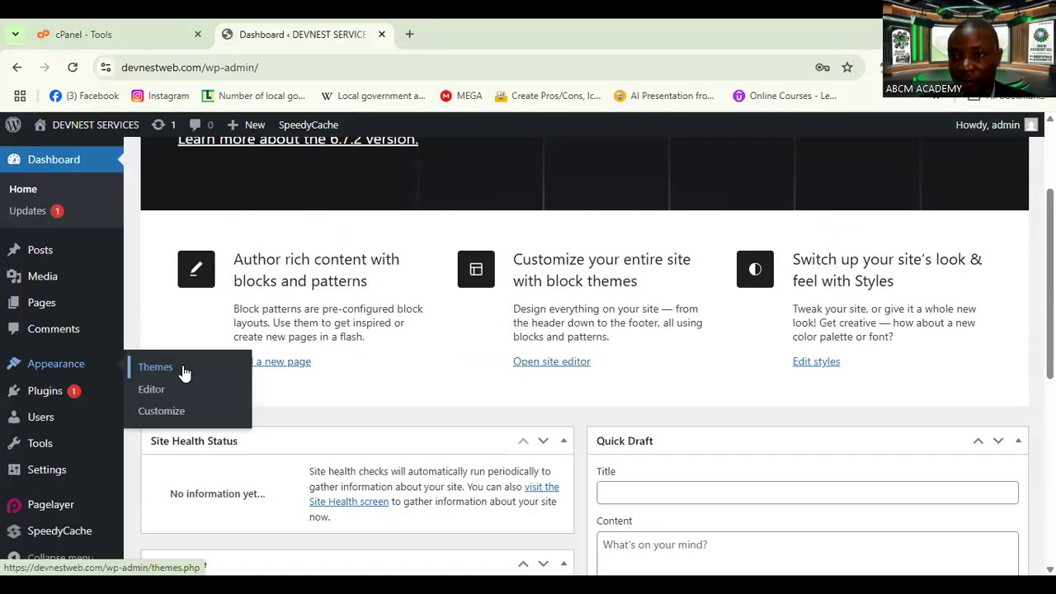
{"action": "left_click", "coordinate": [159, 376]}
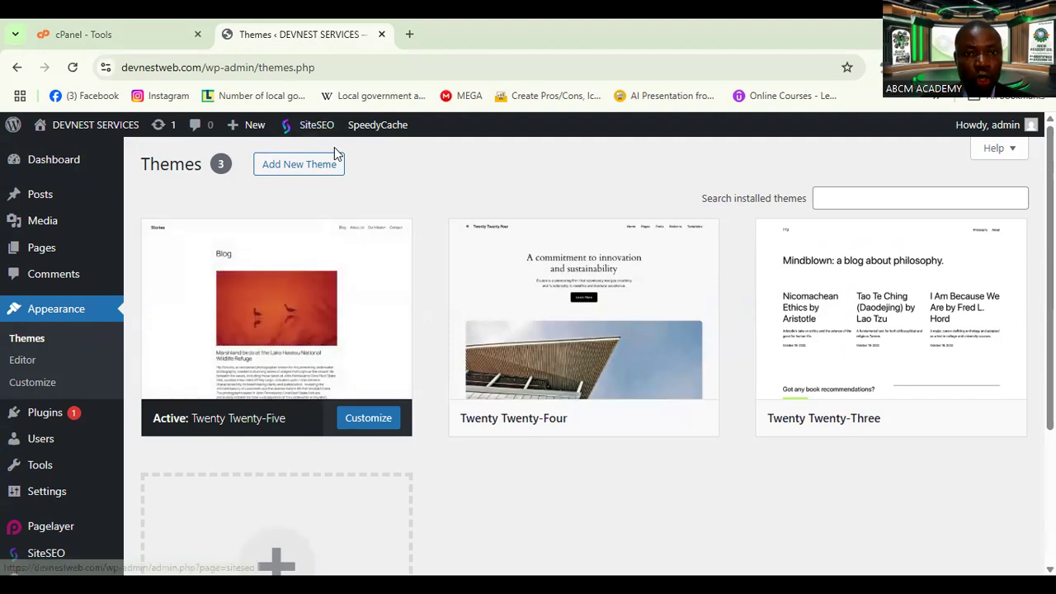
{"action": "left_click", "coordinate": [325, 173]}
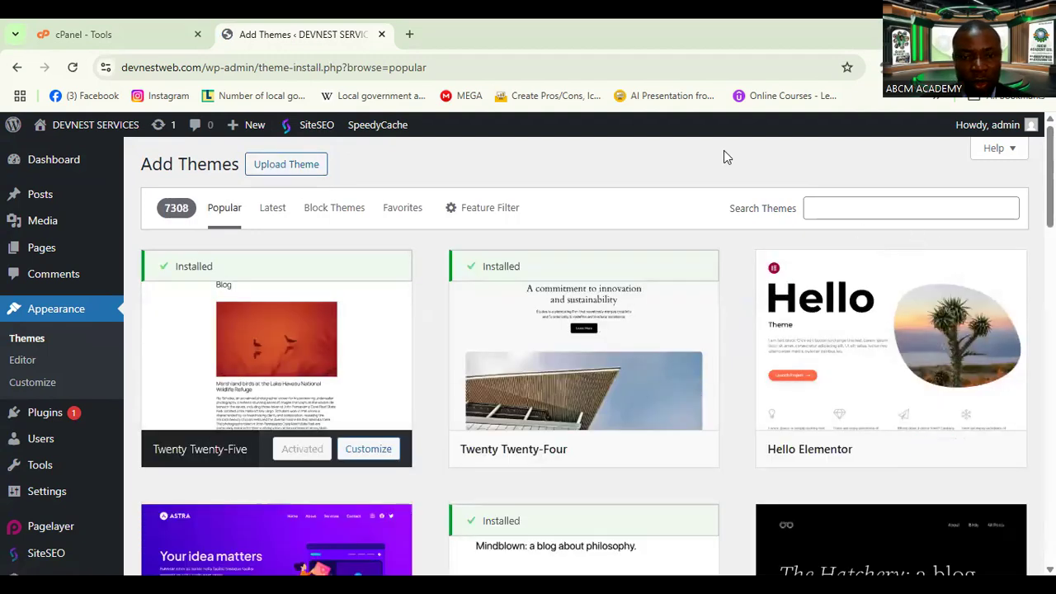
Search the theme directory for 'astra', preview it, then install and activate Astra.
{"action": "left_click", "coordinate": [871, 219]}
{"action": "left_click", "coordinate": [917, 247]}
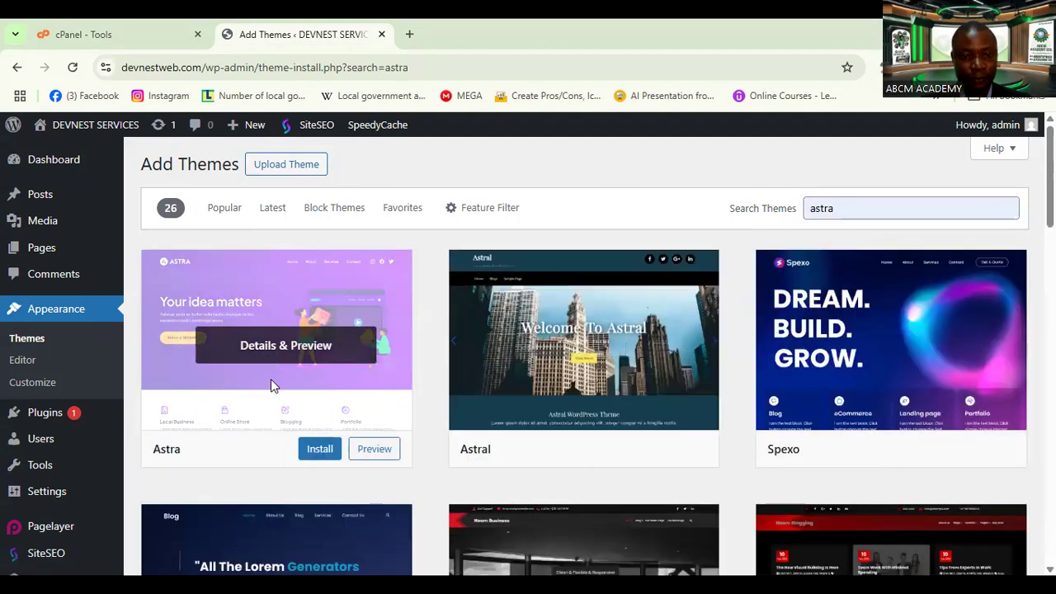
{"action": "left_click", "coordinate": [270, 377]}
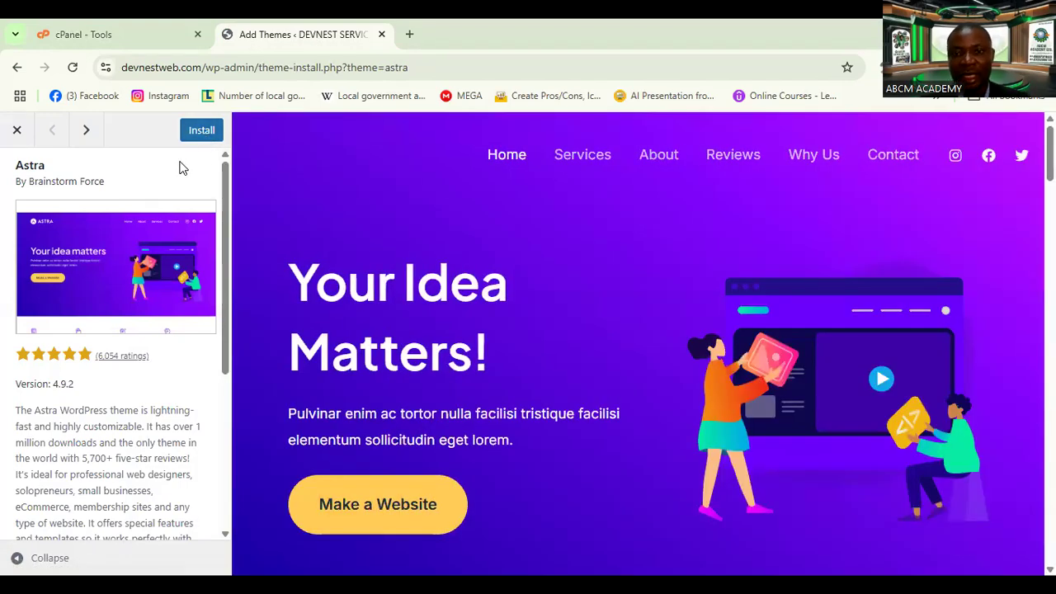
{"action": "left_click", "coordinate": [17, 129]}
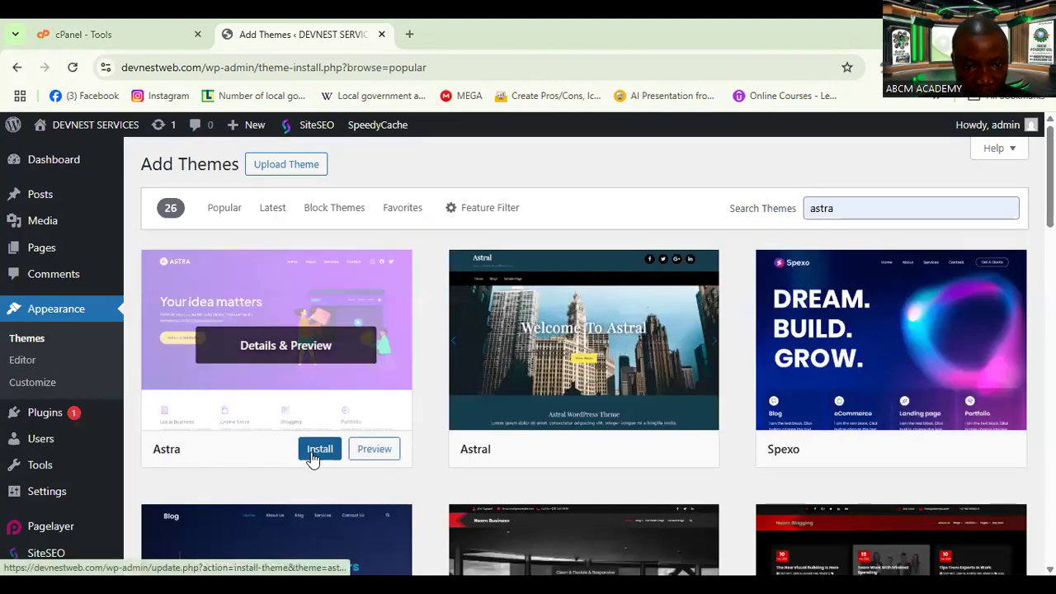
{"action": "left_click", "coordinate": [314, 454]}
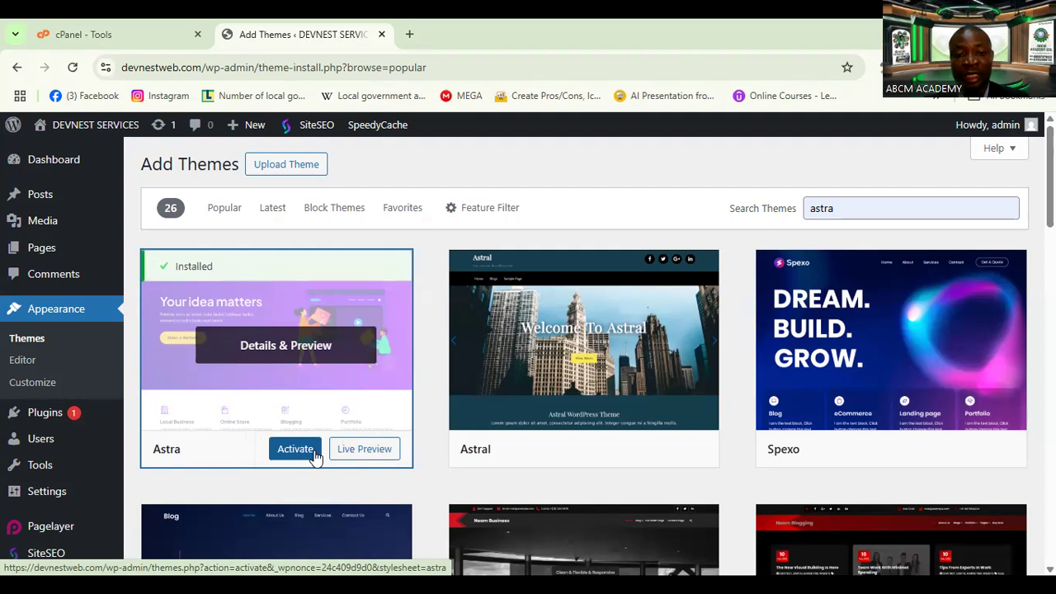
{"action": "left_click", "coordinate": [294, 455]}
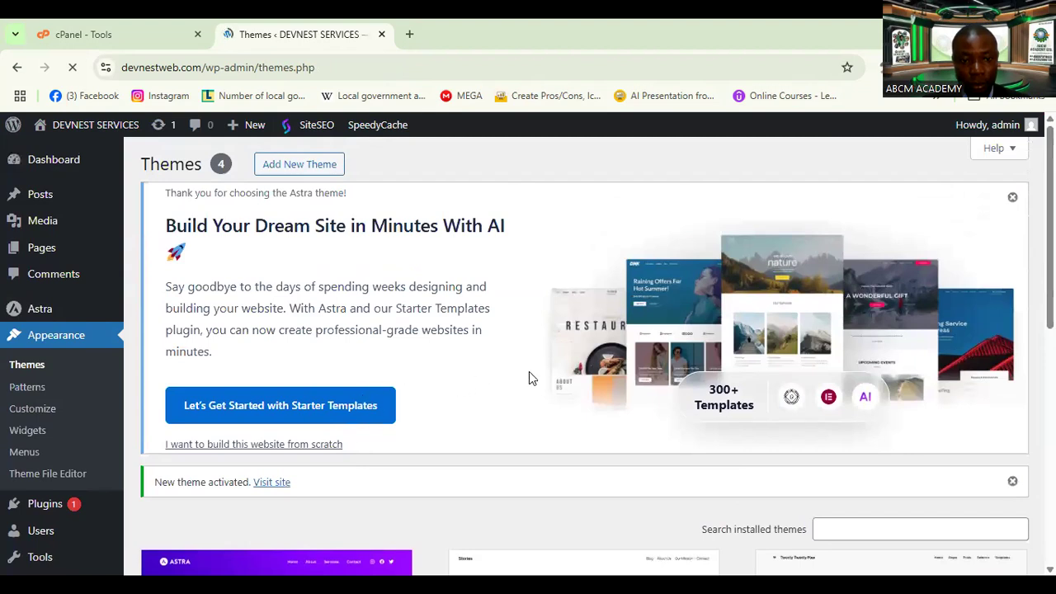
Dismiss the Astra welcome notice and scroll through the installed themes.
{"action": "left_click", "coordinate": [1013, 203]}
{"action": "scroll", "coordinate": [239, 404], "scroll_direction": "down", "scroll_amount": 1}
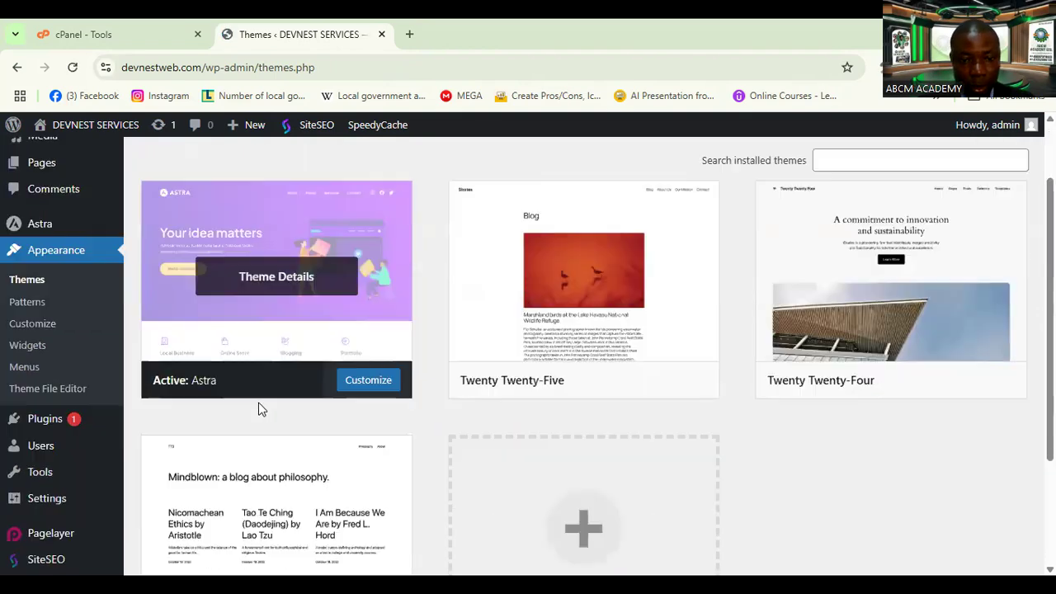
{"action": "scroll", "coordinate": [272, 363], "scroll_direction": "down", "scroll_amount": 1}
{"action": "scroll", "coordinate": [215, 284], "scroll_direction": "up", "scroll_amount": 1}
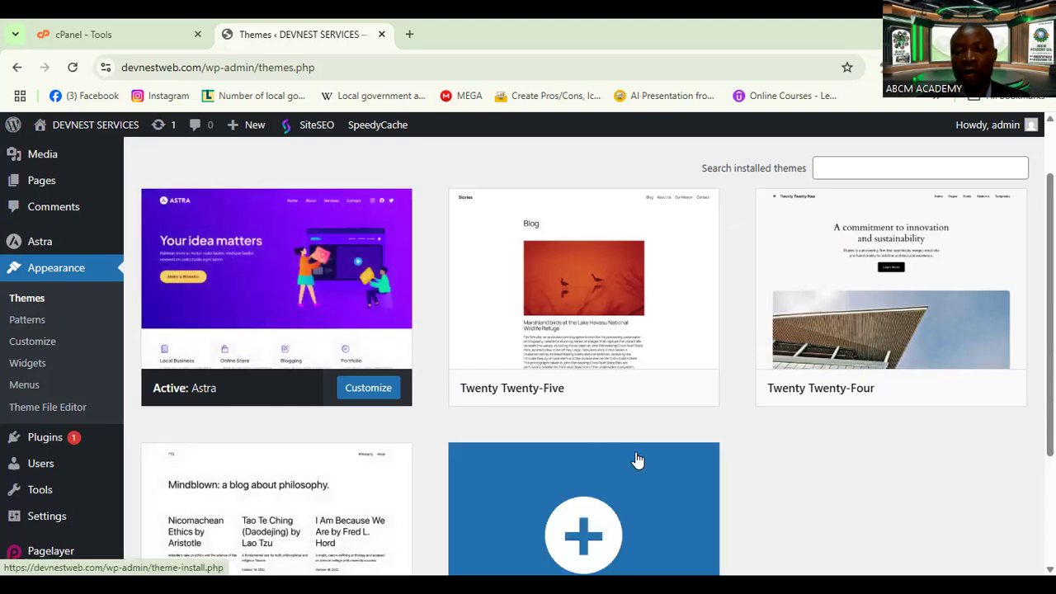
{"action": "mouse_move", "coordinate": [281, 339]}
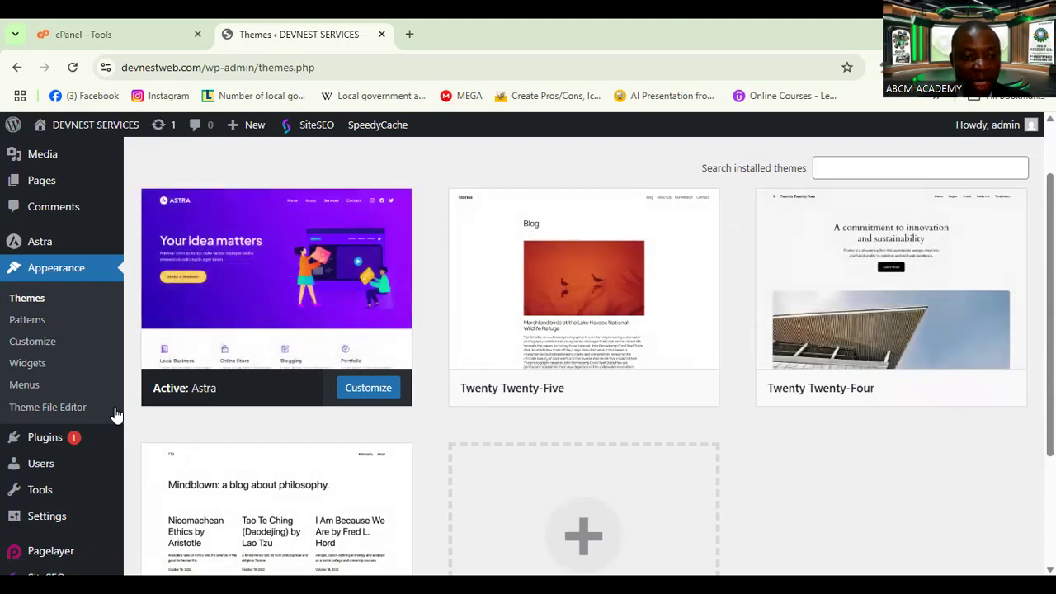
{"action": "scroll", "coordinate": [66, 371], "scroll_direction": "down", "scroll_amount": 2}
Go to Plugins > Add New Plugin and focus the plugin search box.
{"action": "left_click", "coordinate": [64, 369]}
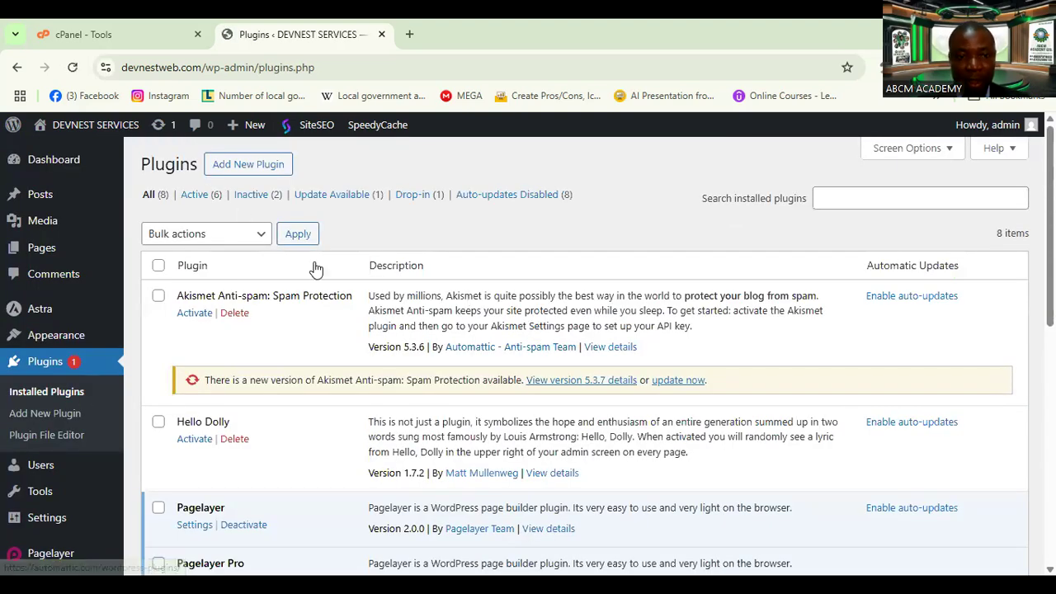
{"action": "left_click", "coordinate": [250, 170]}
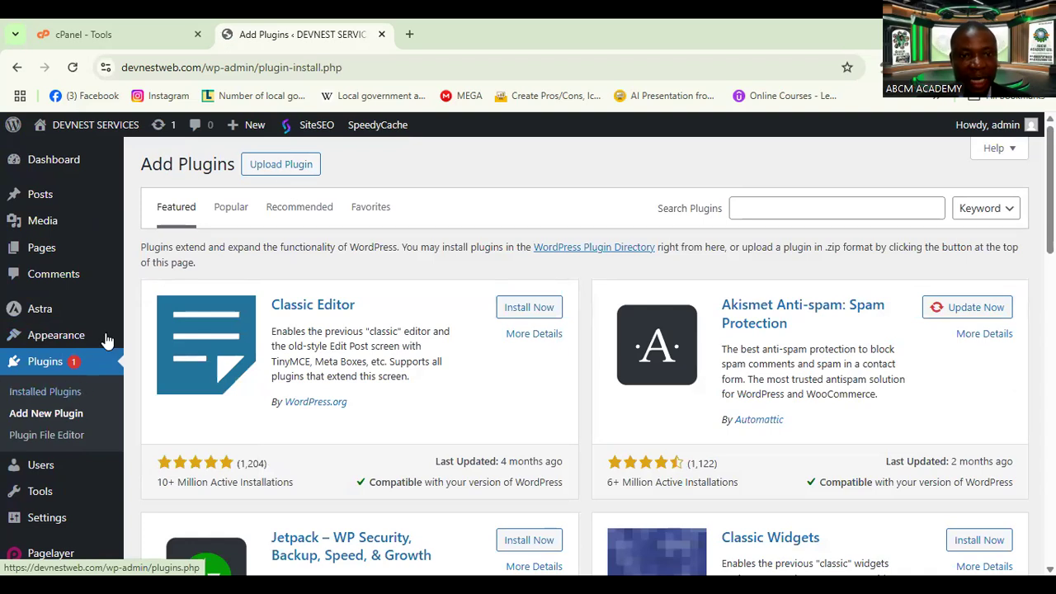
{"action": "left_click", "coordinate": [825, 212]}
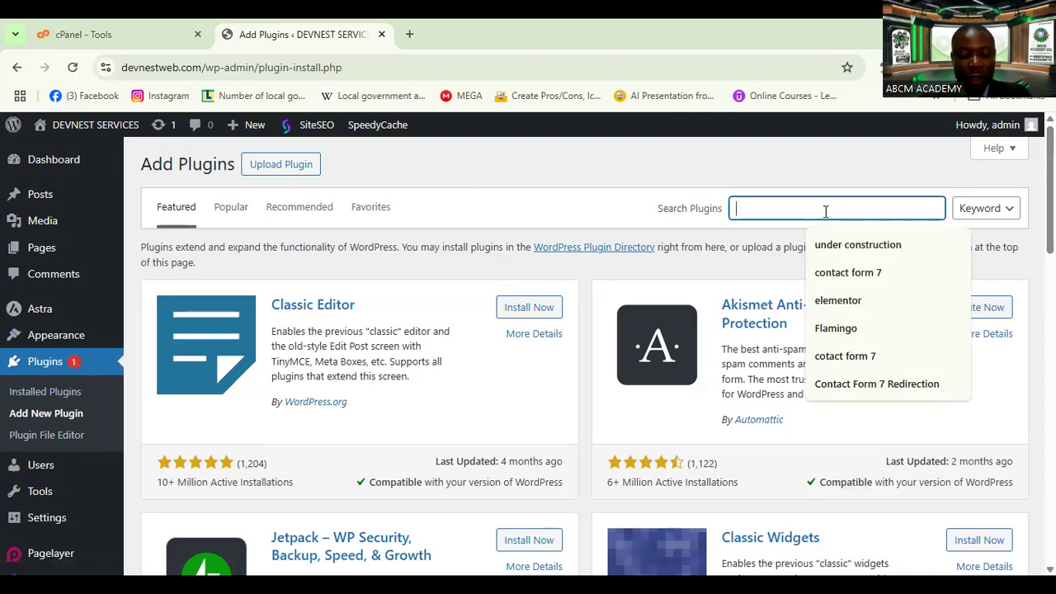
Try 'zipwp' as a search term, then settle on 'starter' to list Starter Templates.
{"action": "type", "text": "sta"}
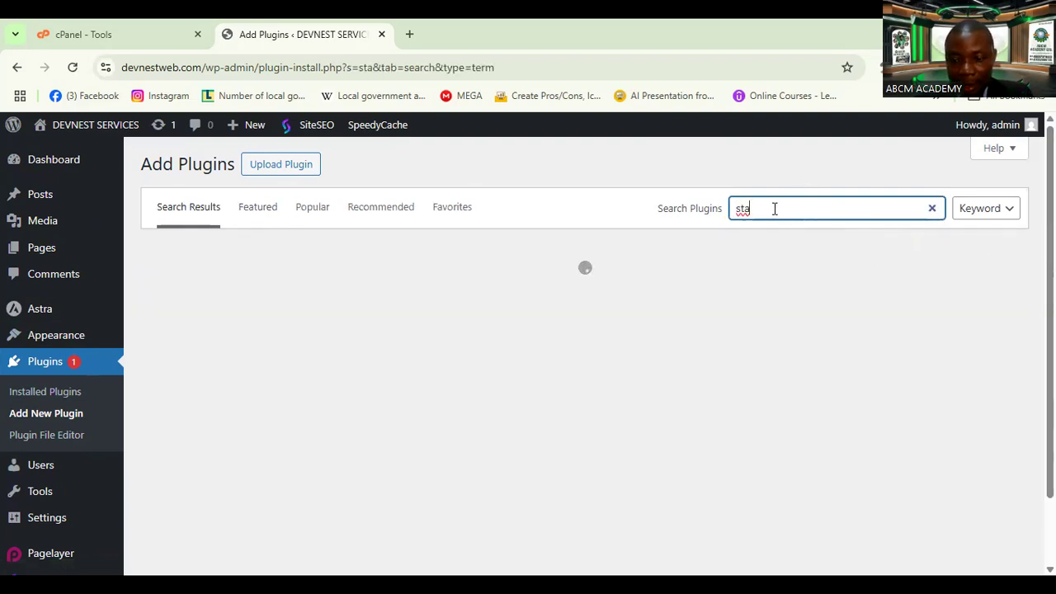
{"action": "key", "text": "BackSpace"}
{"action": "type", "text": "er"}
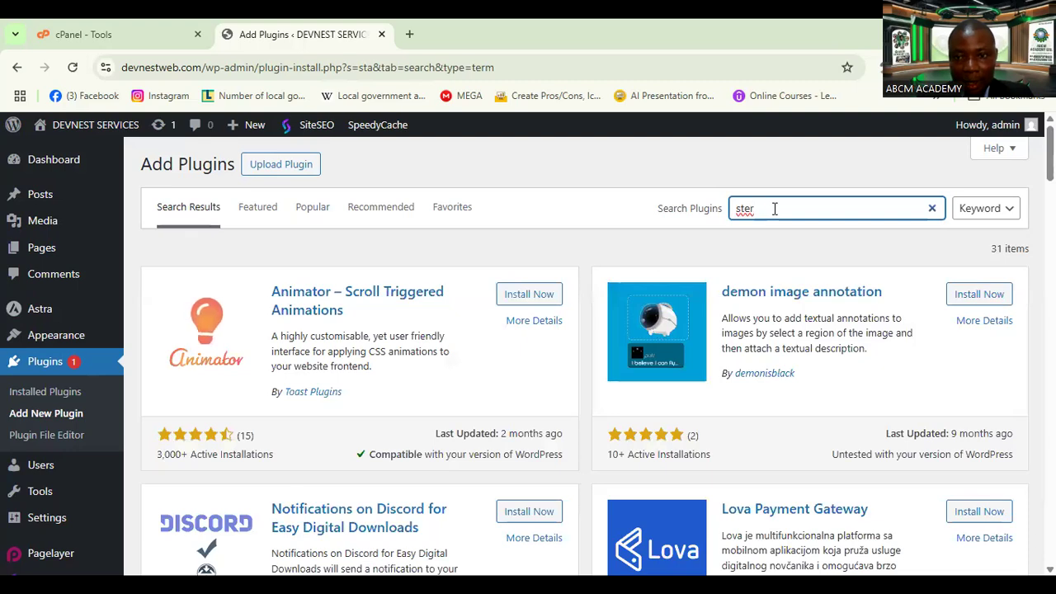
{"action": "key", "text": "BackSpace"}
{"action": "key", "text": "BackSpace"}
{"action": "key", "text": "BackSpace"}
{"action": "key", "text": "BackSpace"}
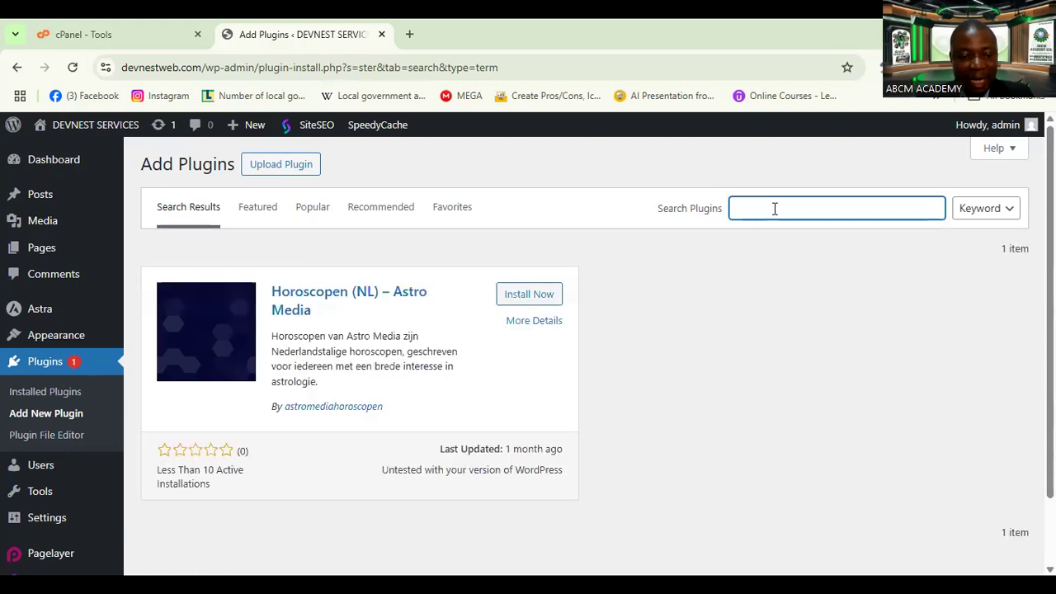
{"action": "type", "text": "zi"}
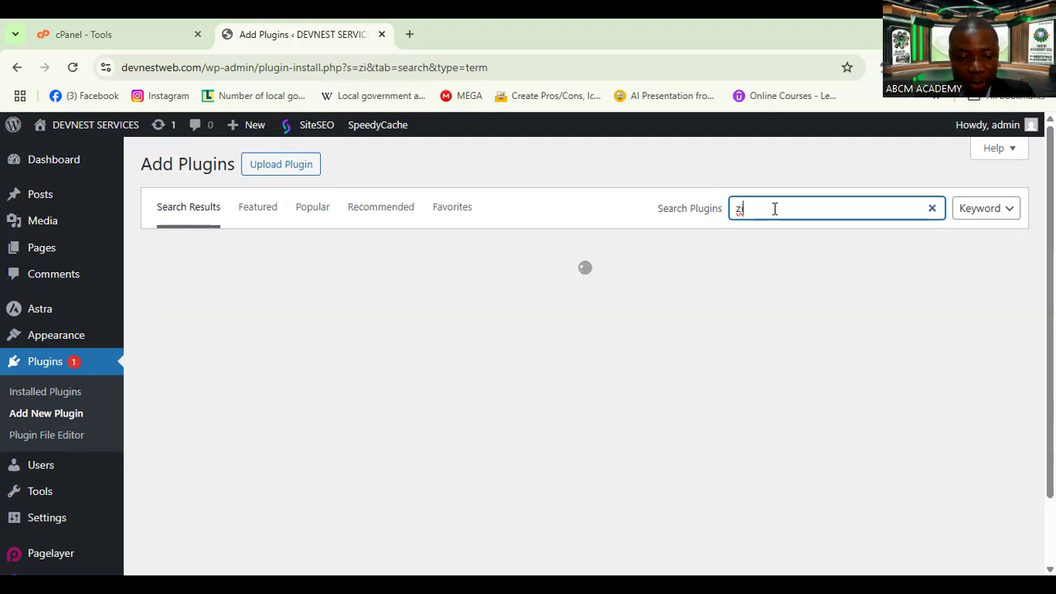
{"action": "type", "text": "pwp"}
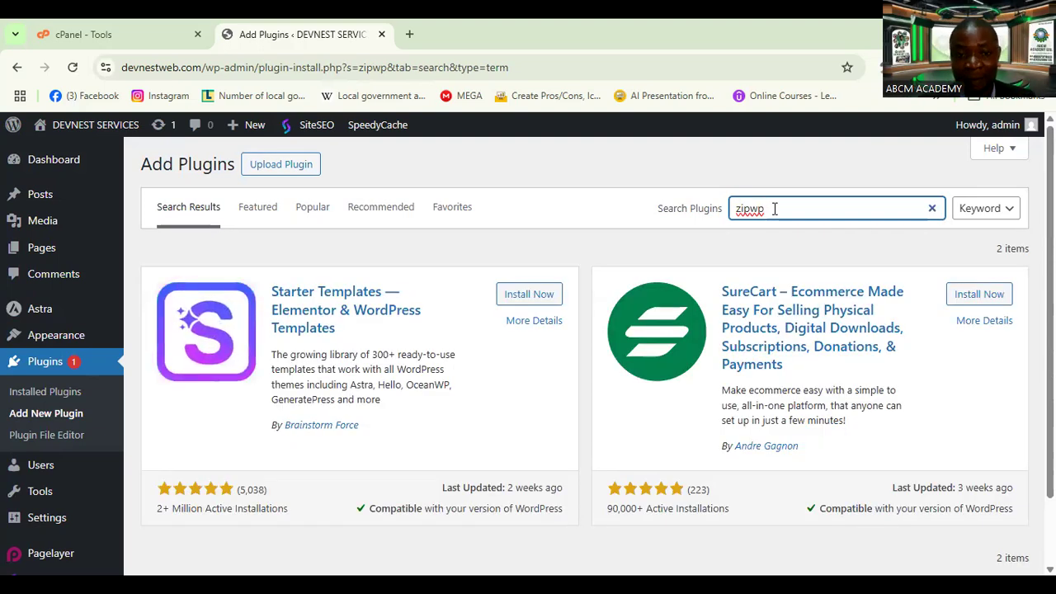
{"action": "key", "text": "ctrl+a"}
{"action": "type", "text": "s"}
{"action": "key", "text": "BackSpace"}
{"action": "type", "text": "starter te"}
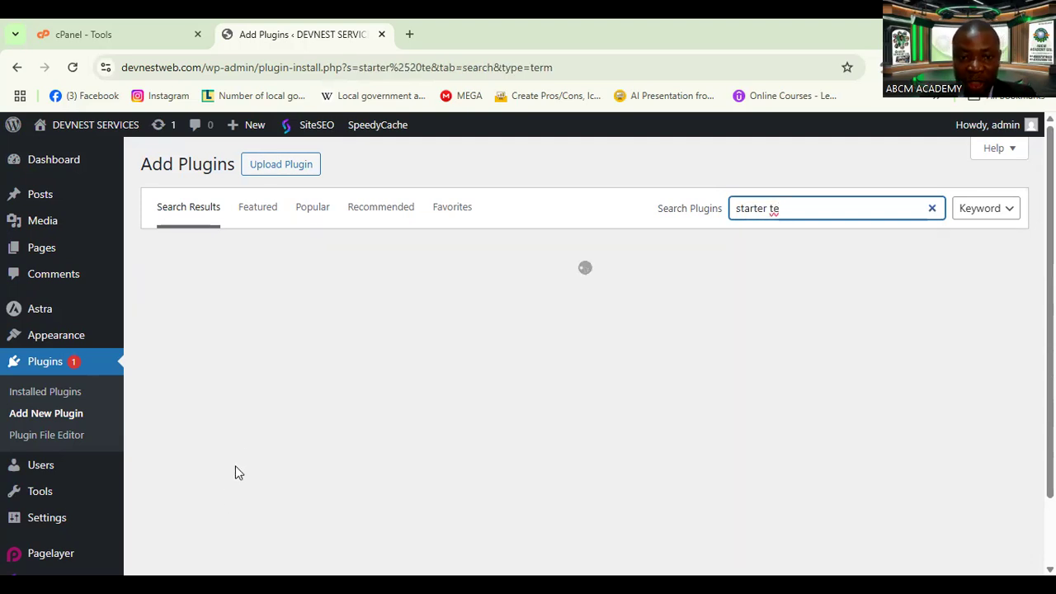
{"action": "key", "text": "BackSpace"}
{"action": "key", "text": "BackSpace"}
{"action": "key", "text": "BackSpace"}
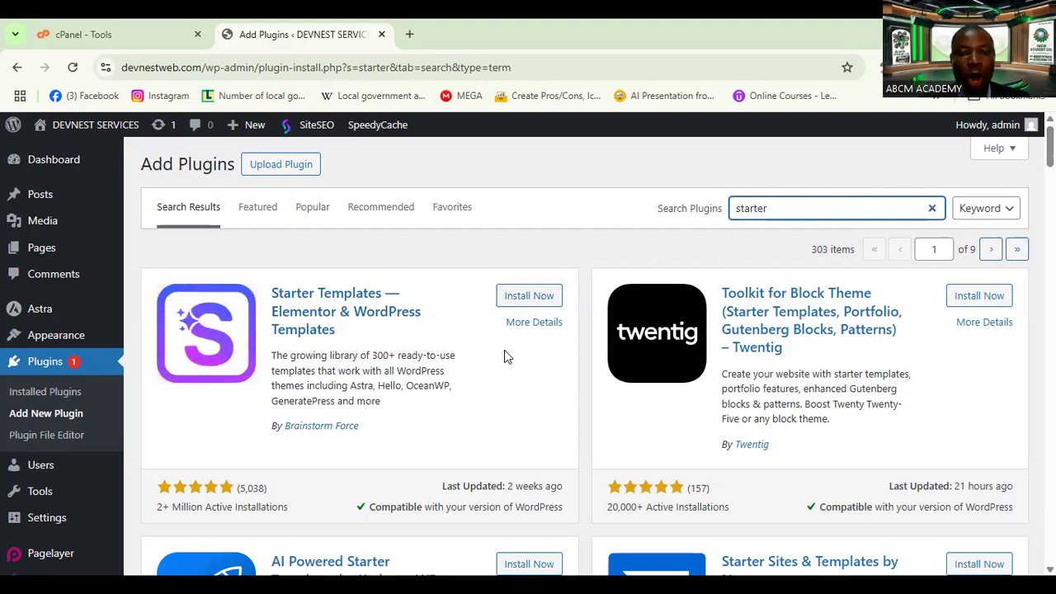
Install and activate Starter Templates, reaching its 'How would you like to build your website?' screen.
{"action": "left_click", "coordinate": [545, 298]}
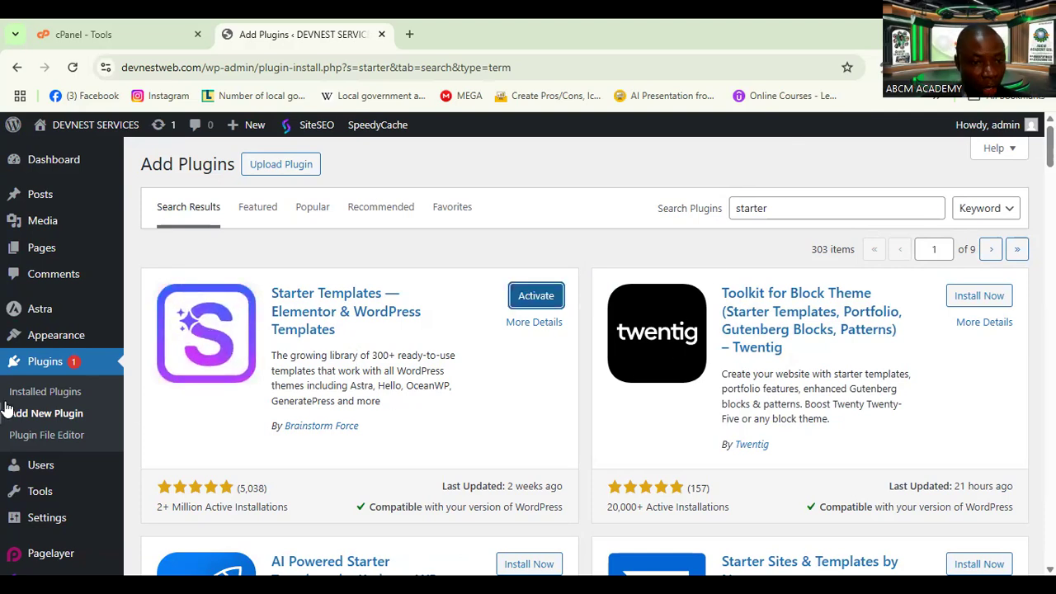
{"action": "mouse_move", "coordinate": [59, 334]}
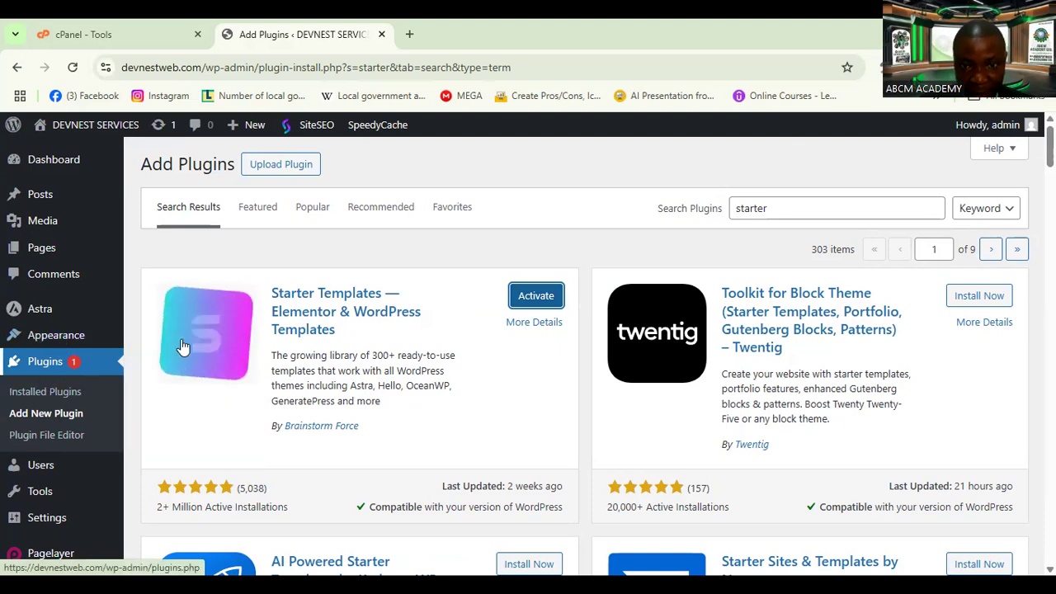
{"action": "left_click", "coordinate": [532, 299]}
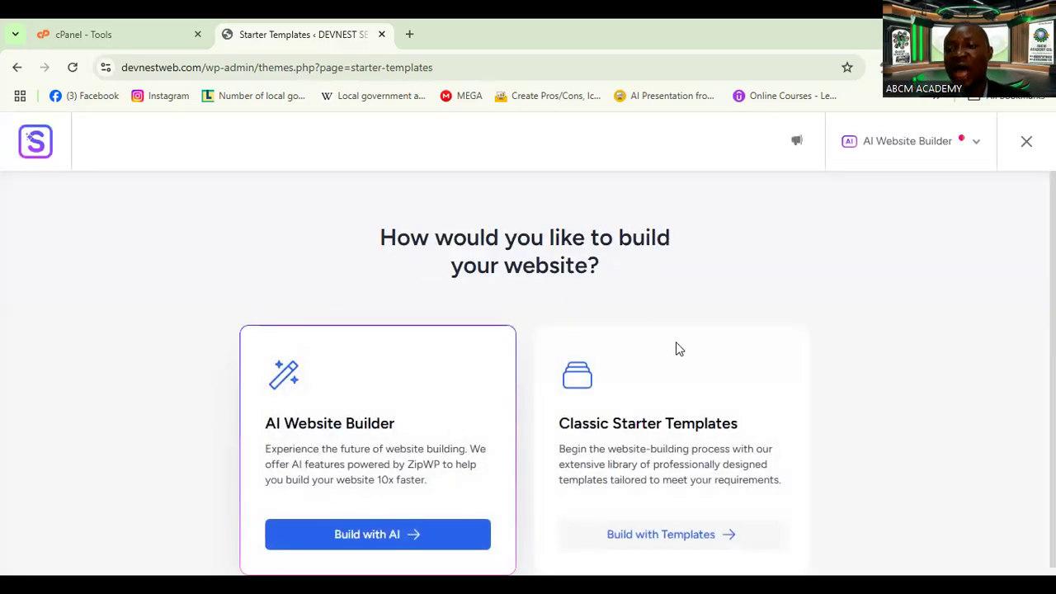
Choose Build with AI and scroll through the five-step ZipWP AI Builder introduction.
{"action": "scroll", "coordinate": [705, 334], "scroll_direction": "down", "scroll_amount": 1}
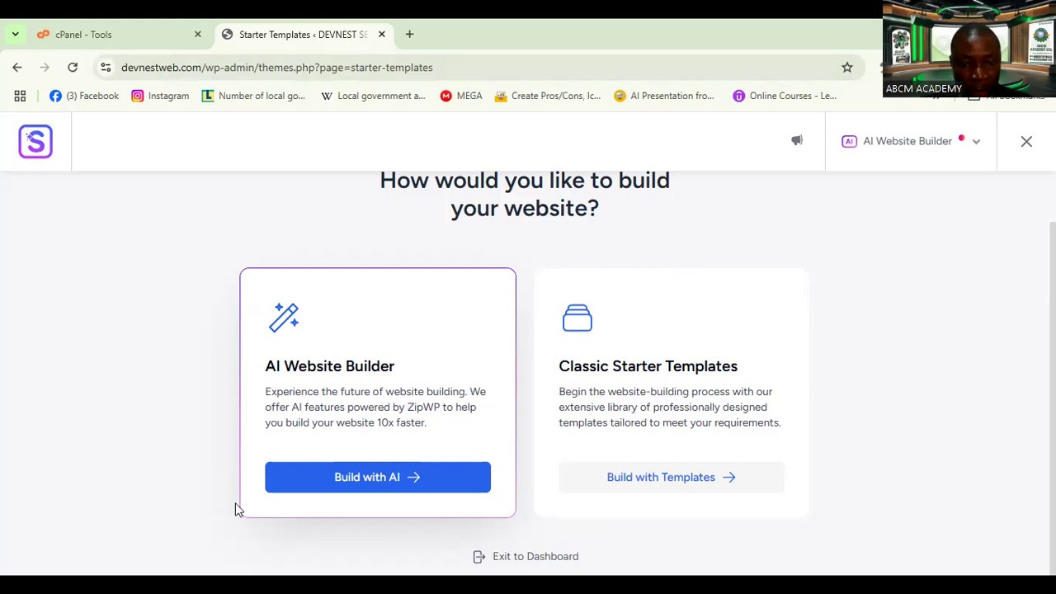
{"action": "left_click", "coordinate": [397, 490]}
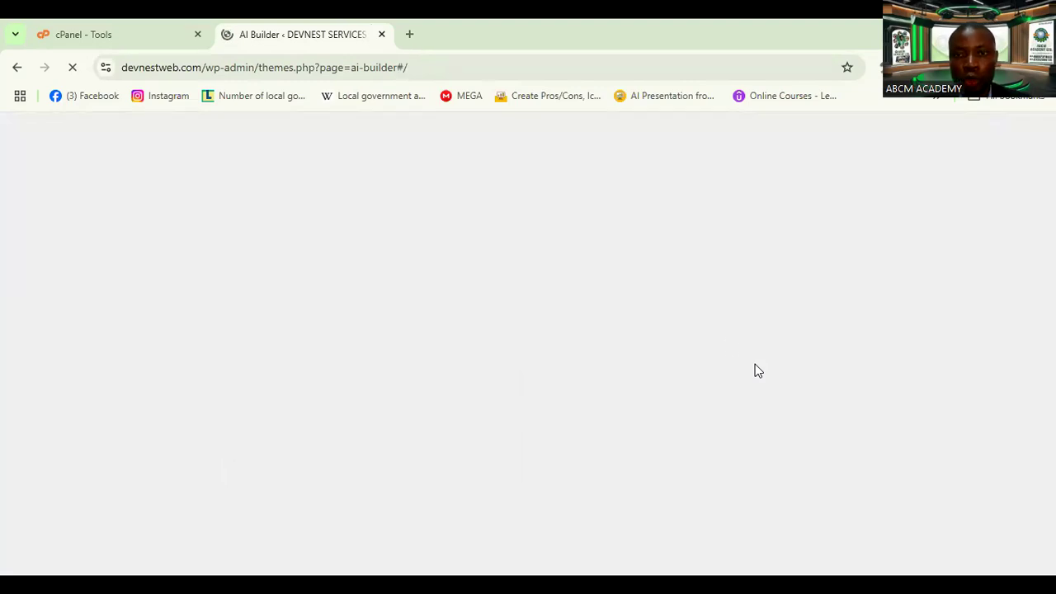
{"action": "scroll", "coordinate": [231, 516], "scroll_direction": "down", "scroll_amount": 1}
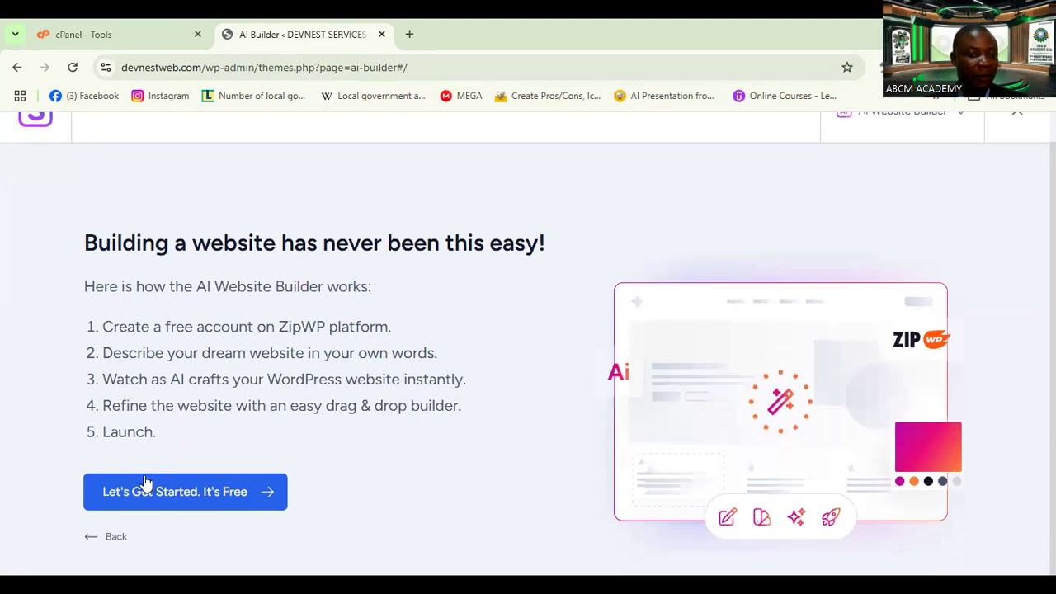
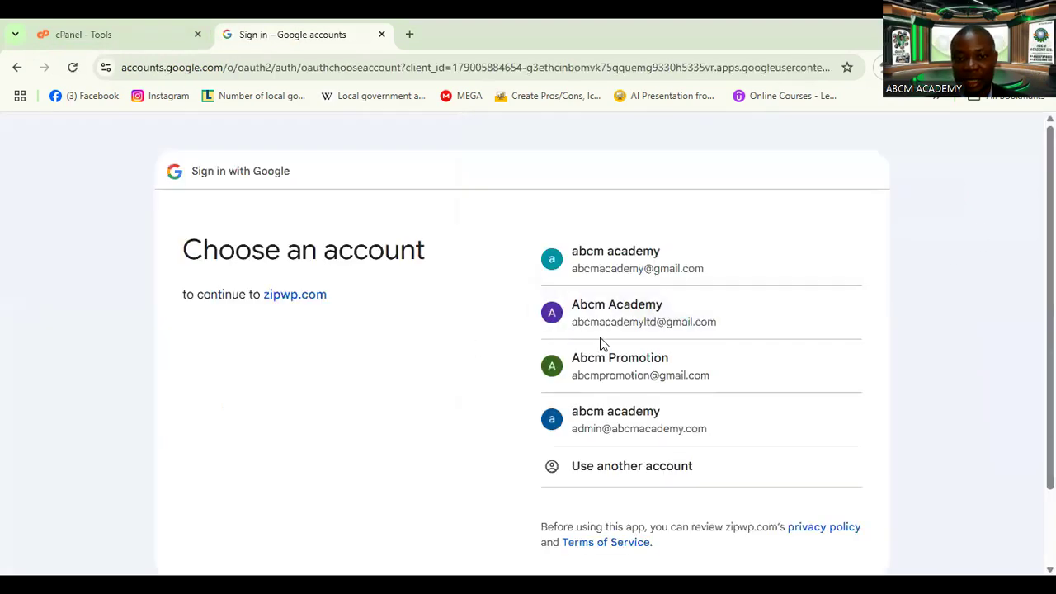
Sign in to zipwp.com with the chosen Google account and approve the consent.
{"action": "left_click", "coordinate": [638, 323]}
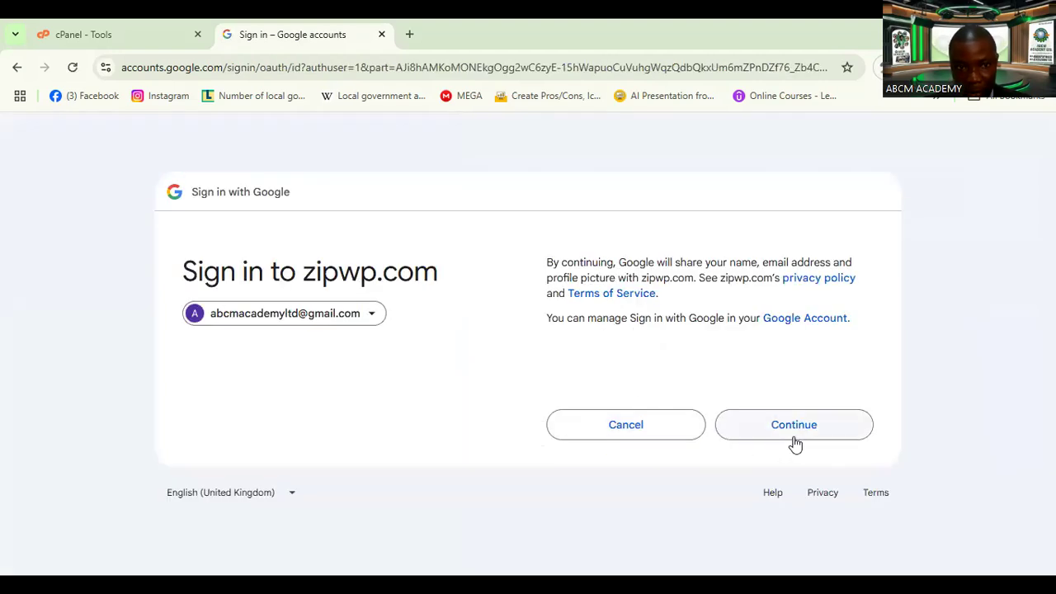
{"action": "left_click", "coordinate": [792, 437]}
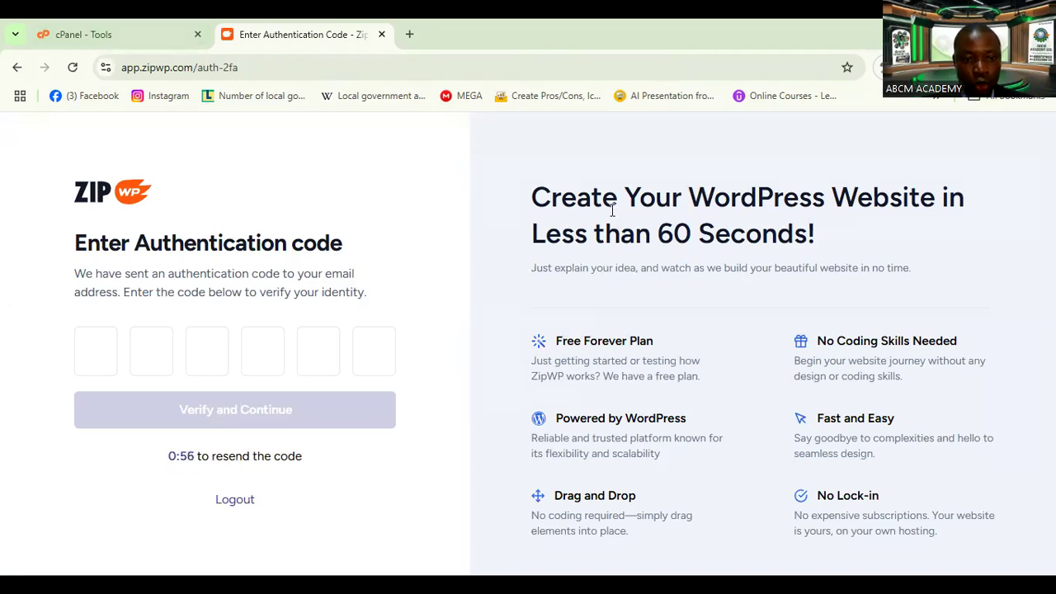
Open Gmail in a new tab and switch to the other account's inbox.
{"action": "left_click", "coordinate": [410, 34]}
{"action": "type", "text": "gma"}
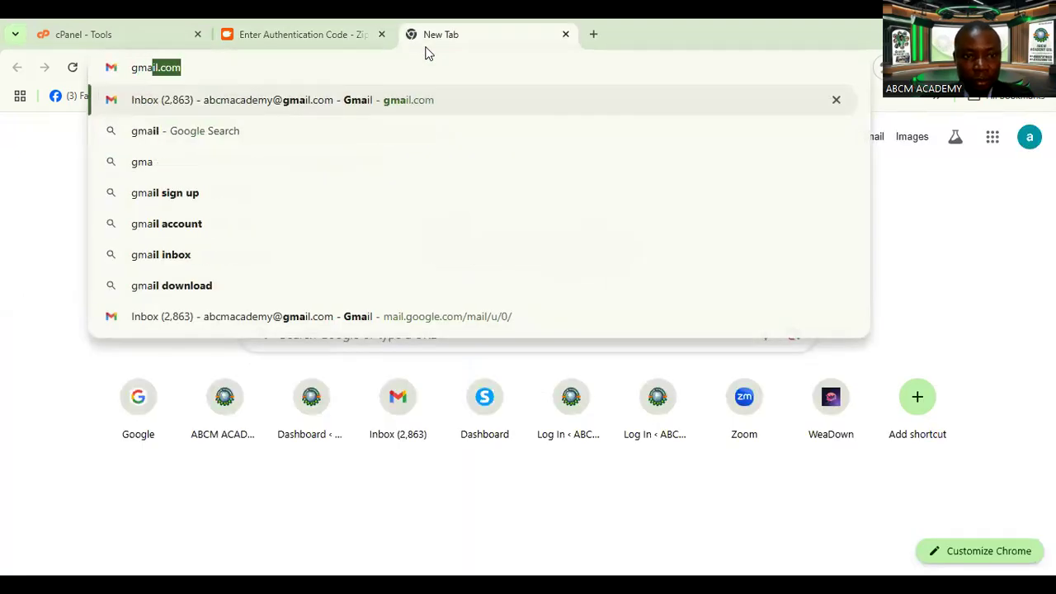
{"action": "key", "text": "Return"}
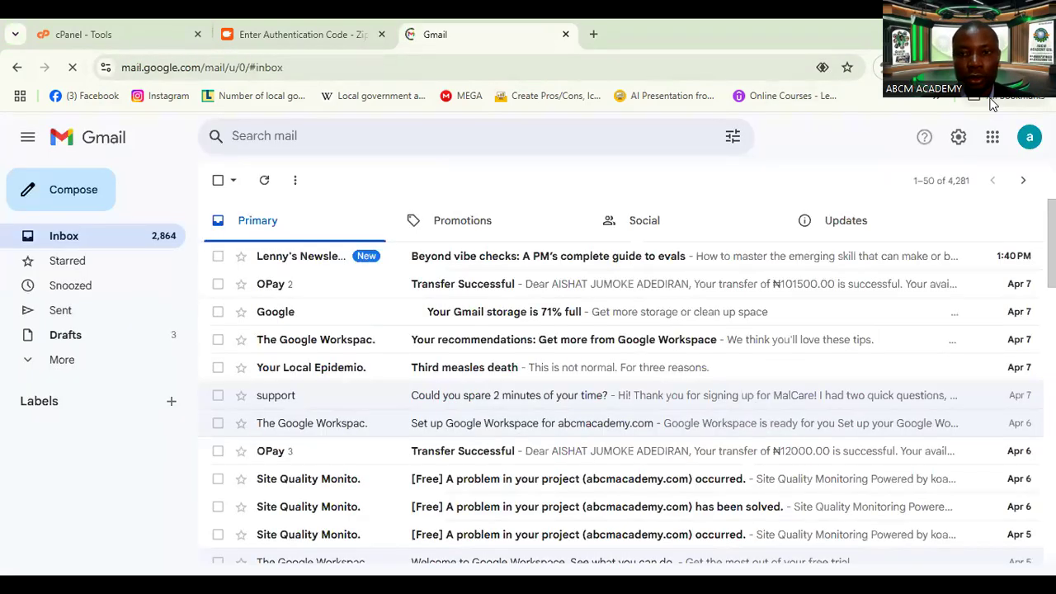
{"action": "left_click", "coordinate": [1025, 137]}
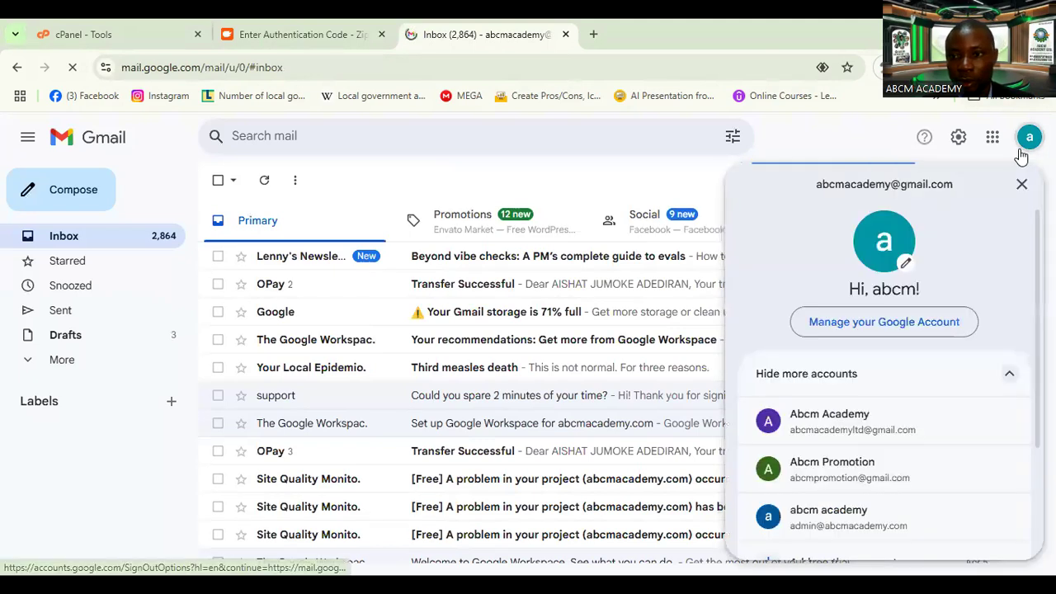
{"action": "left_click", "coordinate": [931, 441]}
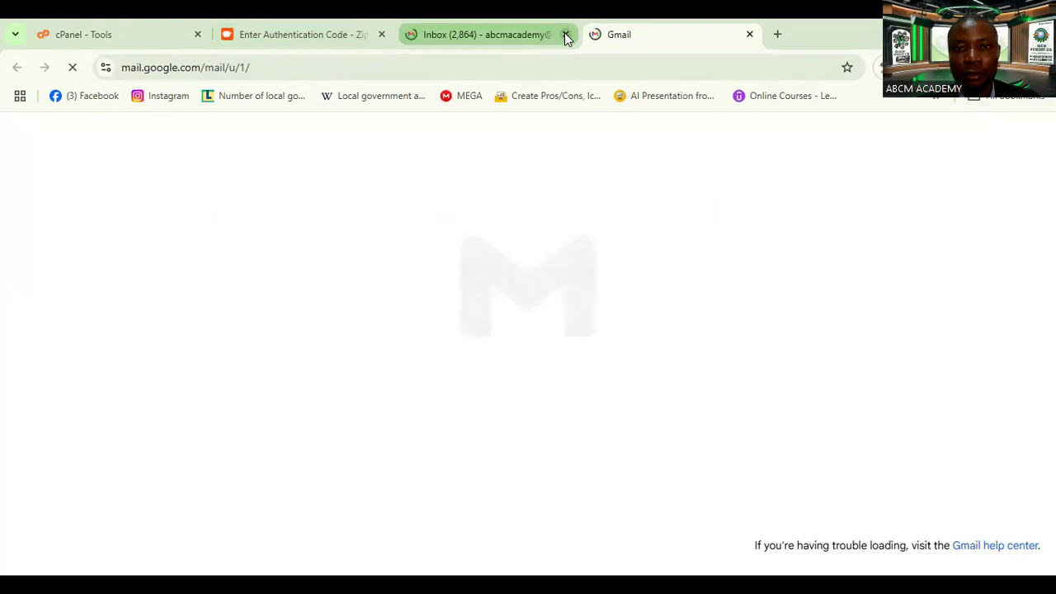
{"action": "left_click", "coordinate": [566, 36]}
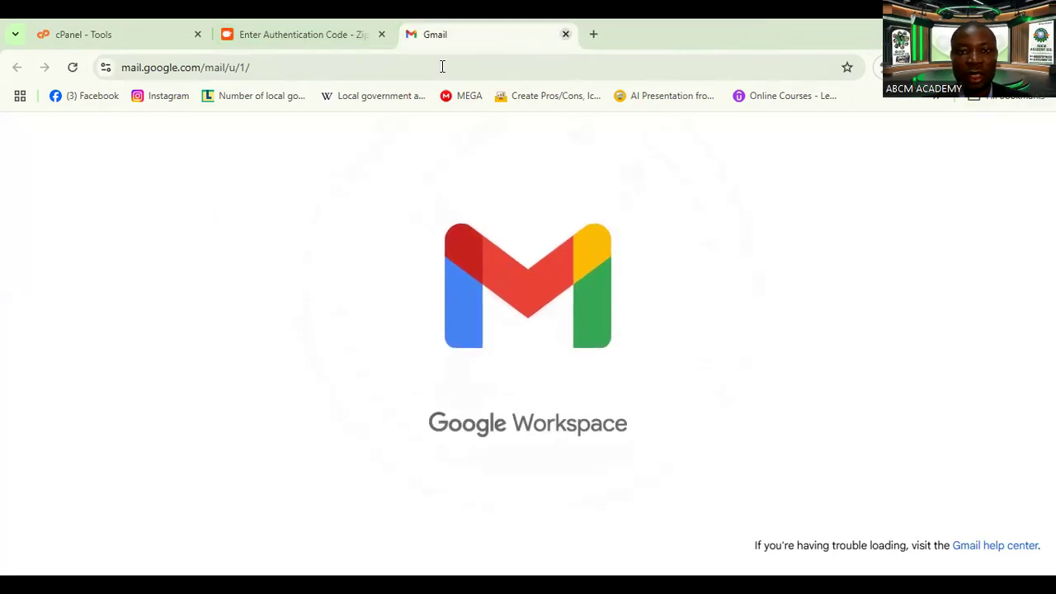
{"action": "left_click", "coordinate": [242, 24]}
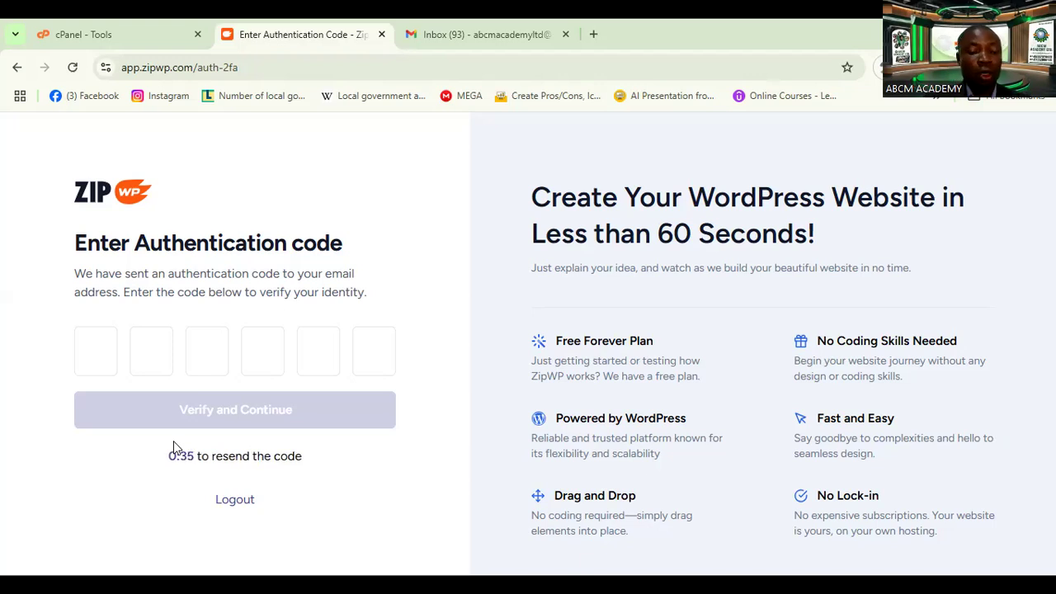
Copy the code from ZipWP's email and paste it into the six authentication code boxes.
{"action": "left_click", "coordinate": [474, 34]}
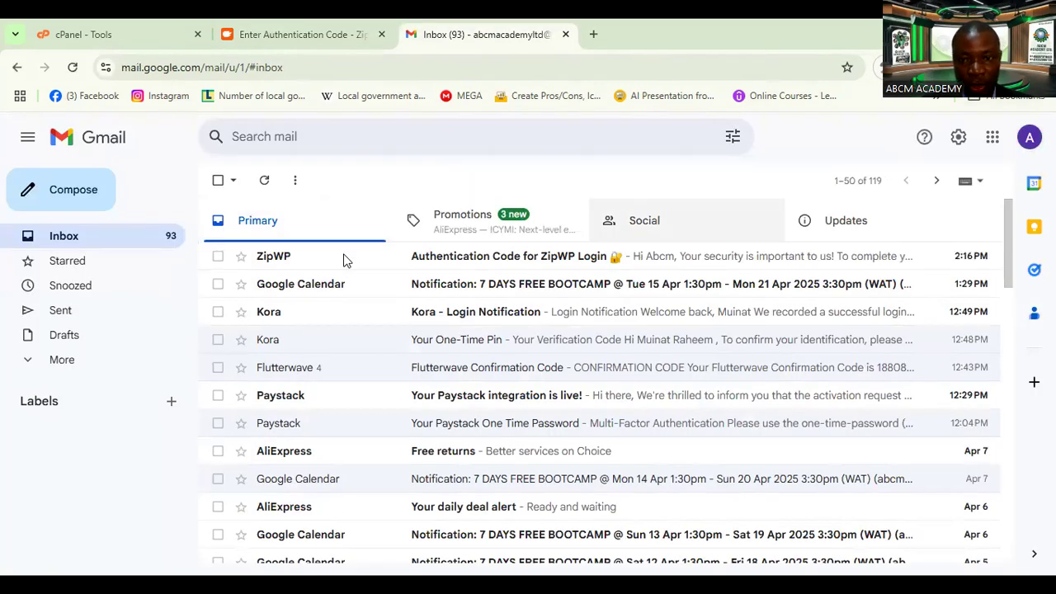
{"action": "double_click", "coordinate": [334, 411]}
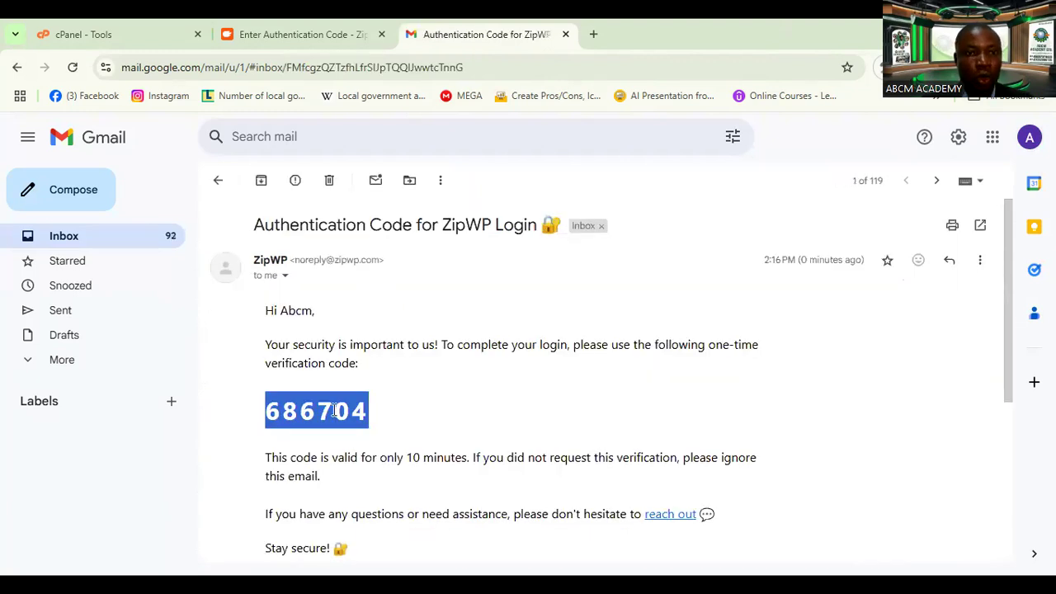
{"action": "left_click", "coordinate": [268, 34]}
{"action": "left_click", "coordinate": [96, 353]}
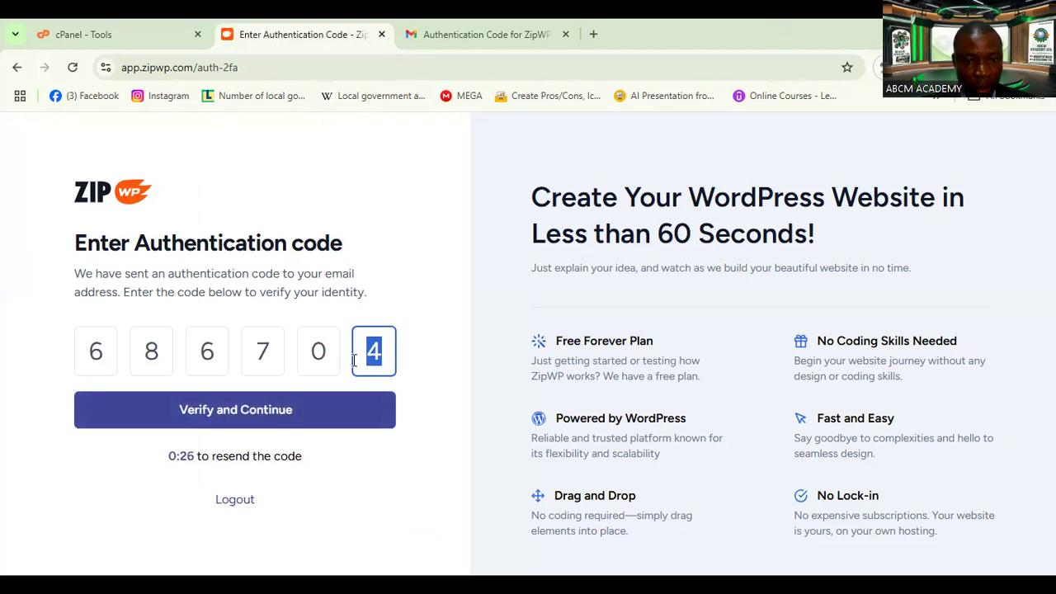
Verify the six-digit code and choose Try Free Plan on ZipWP's pricing page.
{"action": "left_click", "coordinate": [268, 426]}
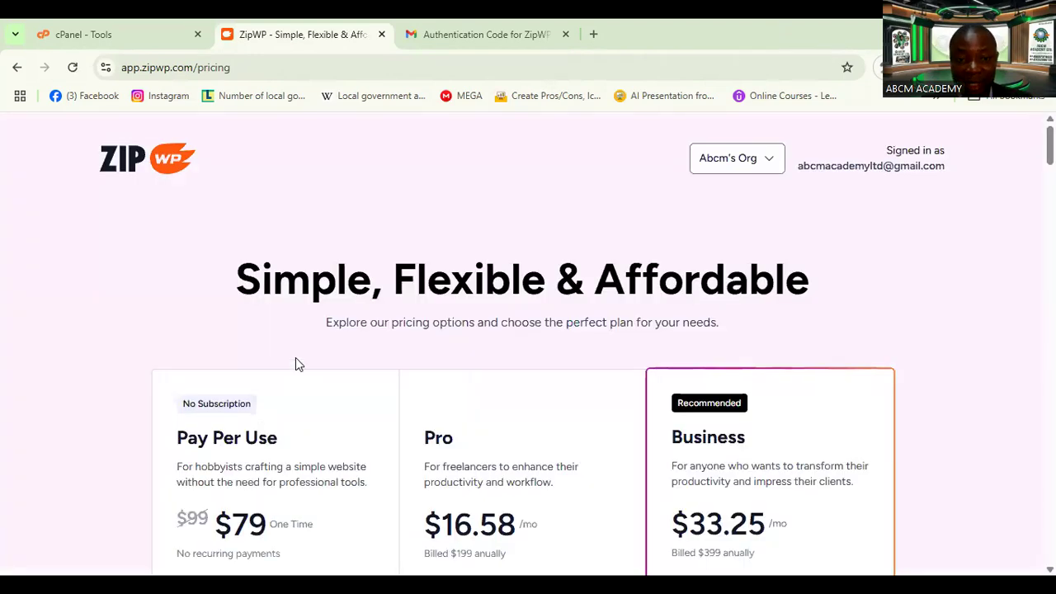
{"action": "scroll", "coordinate": [90, 351], "scroll_direction": "down", "scroll_amount": 2}
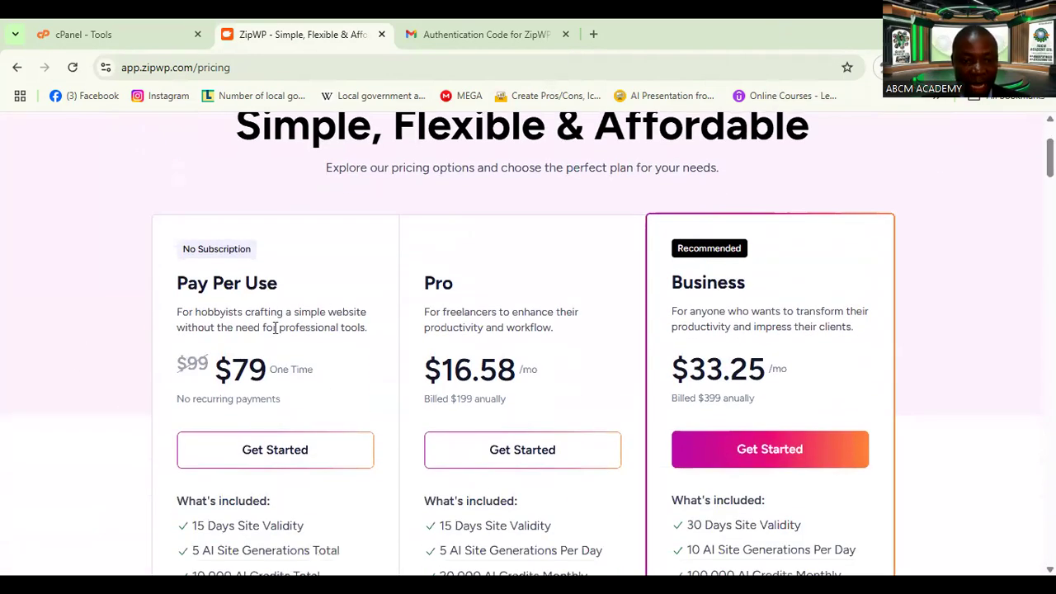
{"action": "scroll", "coordinate": [260, 420], "scroll_direction": "down", "scroll_amount": 2}
{"action": "mouse_move", "coordinate": [206, 427]}
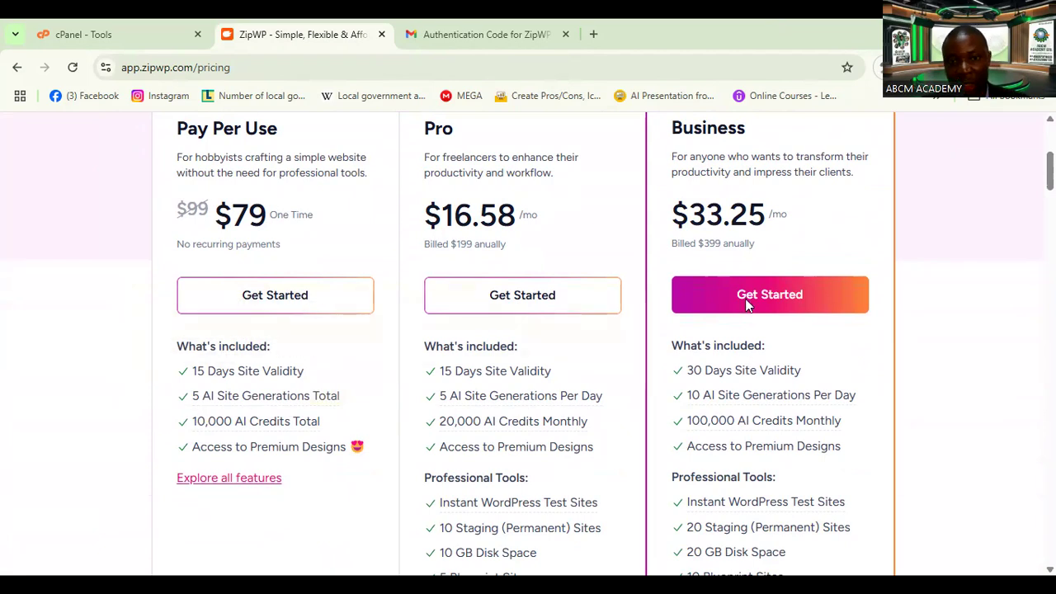
{"action": "scroll", "coordinate": [717, 350], "scroll_direction": "down", "scroll_amount": 7}
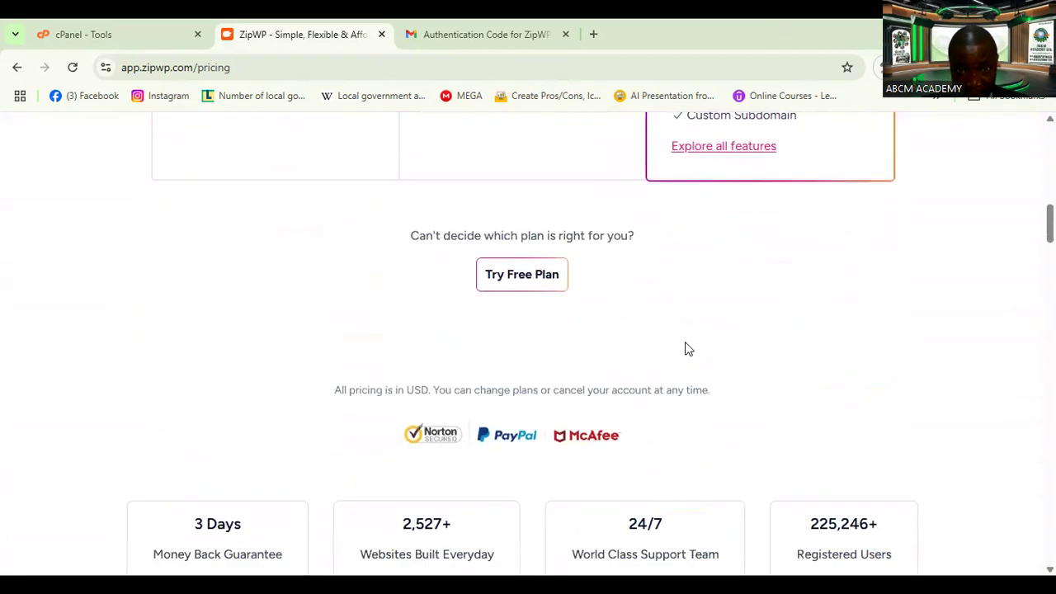
{"action": "left_click", "coordinate": [530, 284]}
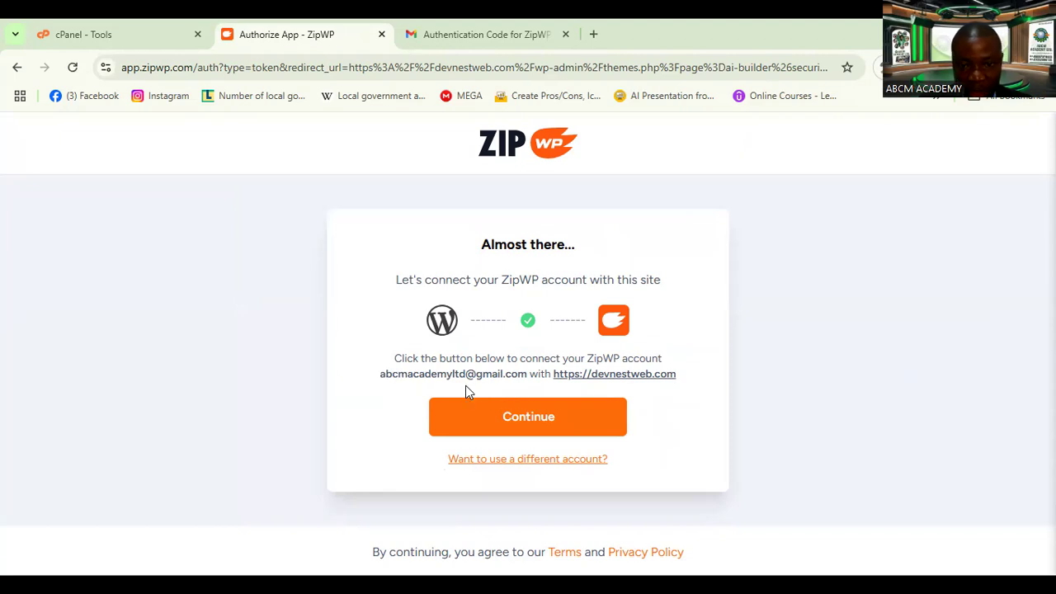
Confirm the Almost there page to authorize ZipWP on devnestweb.com.
{"action": "left_click", "coordinate": [547, 423]}
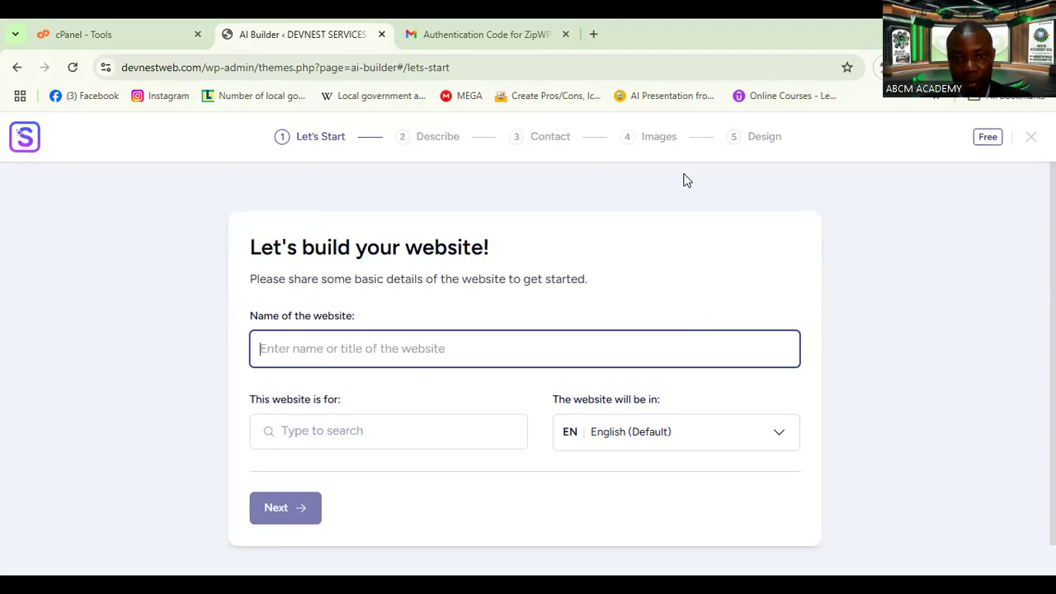
Enter 'DEVNEST AGRIC EXPORT' as the website name.
{"action": "key", "text": "alt+Tab"}
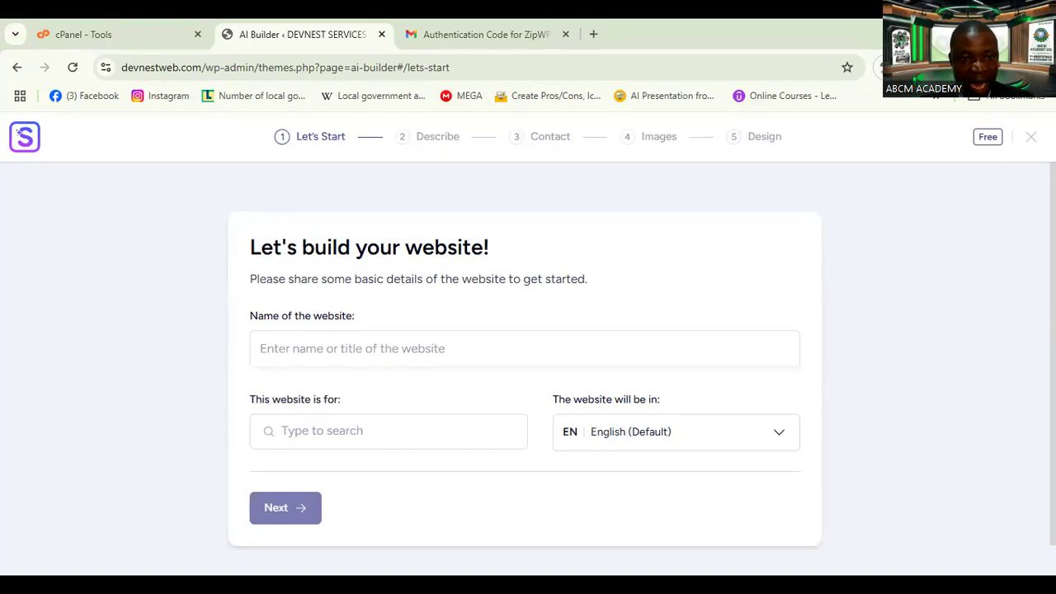
{"action": "key", "text": "alt+Tab"}
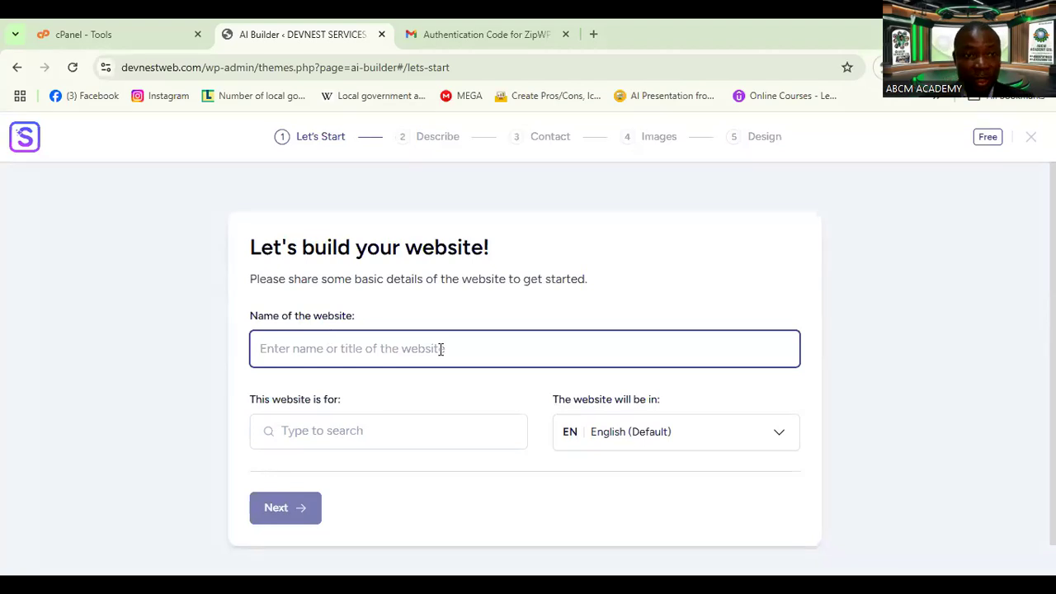
{"action": "type", "text": "DEVNE"}
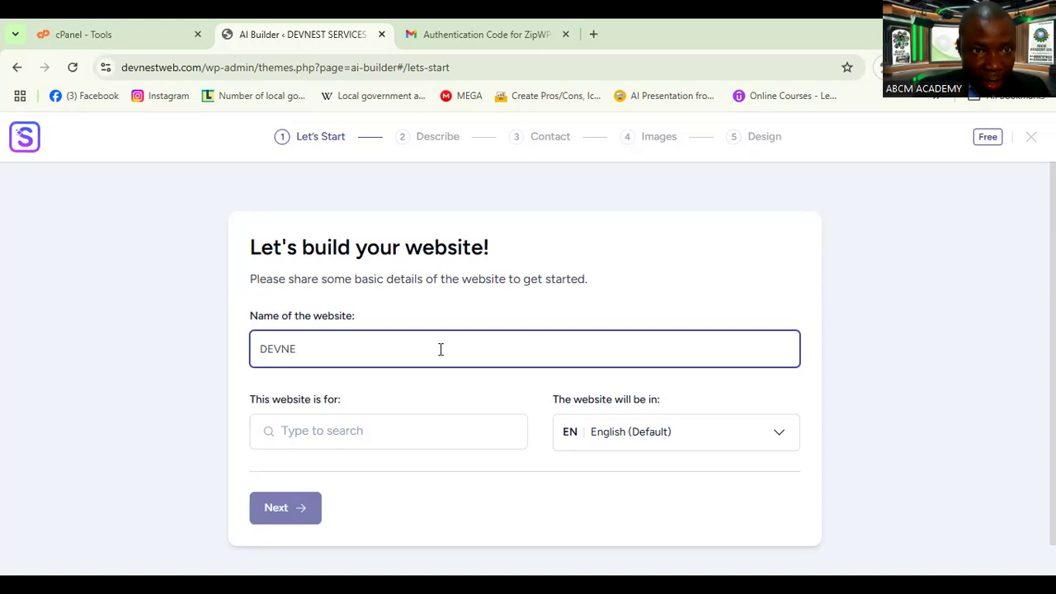
{"action": "type", "text": "ST"}
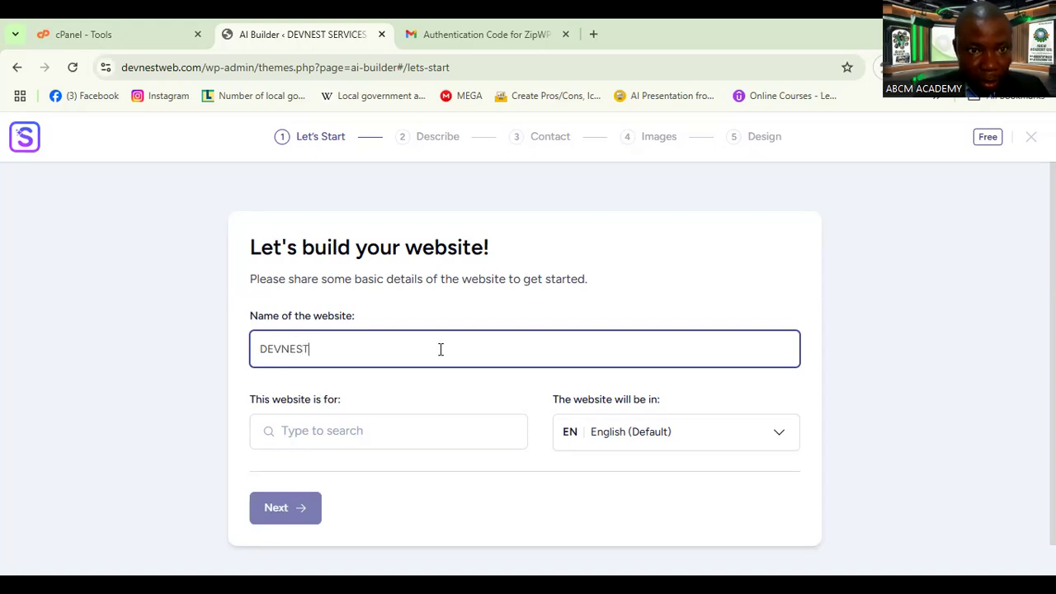
{"action": "type", "text": " A"}
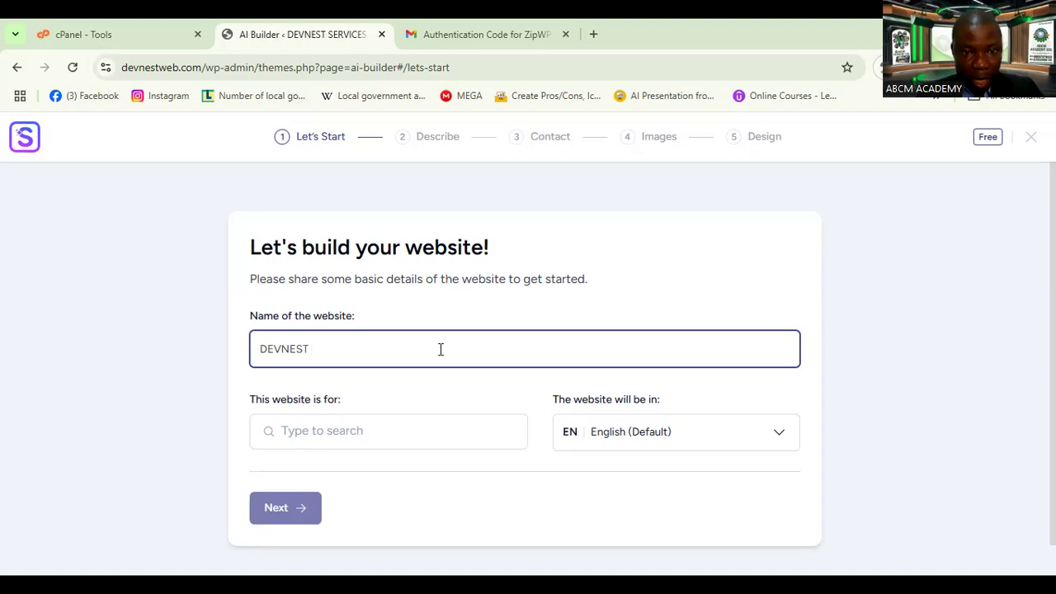
{"action": "type", "text": "GR"}
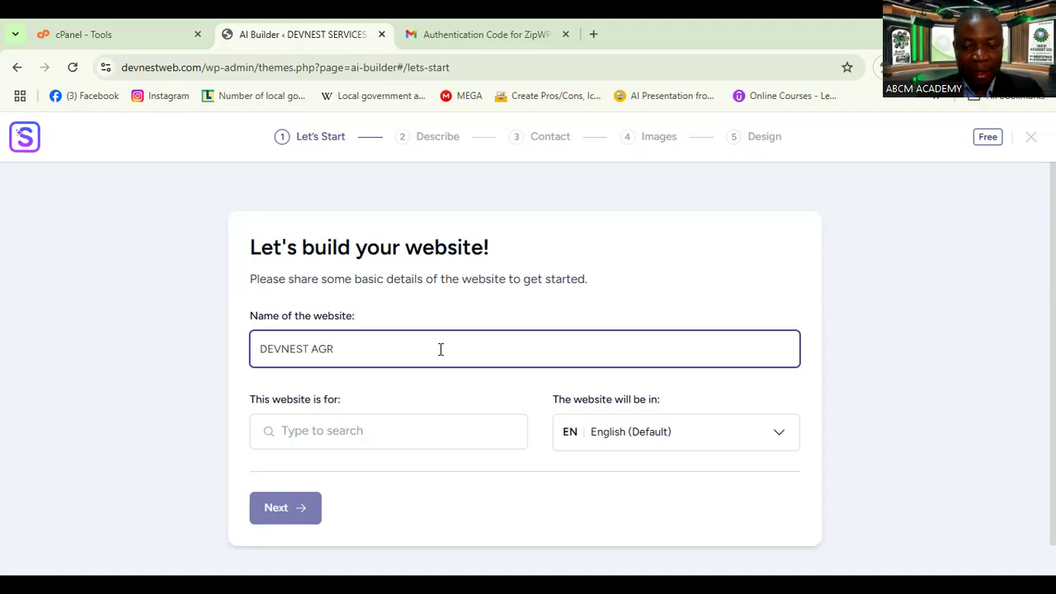
{"action": "type", "text": "IC "}
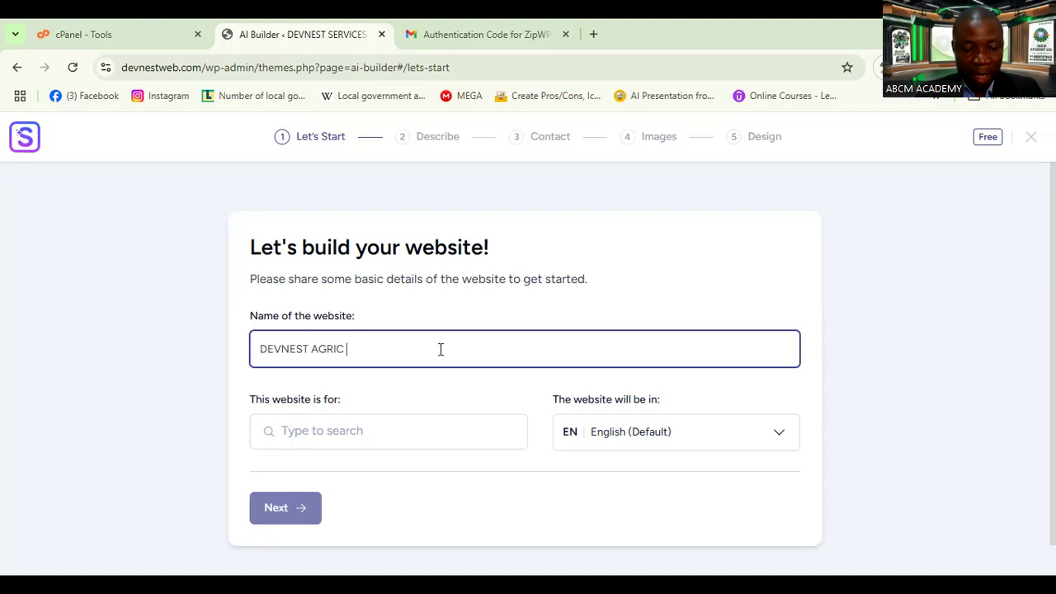
{"action": "type", "text": "EXPORT"}
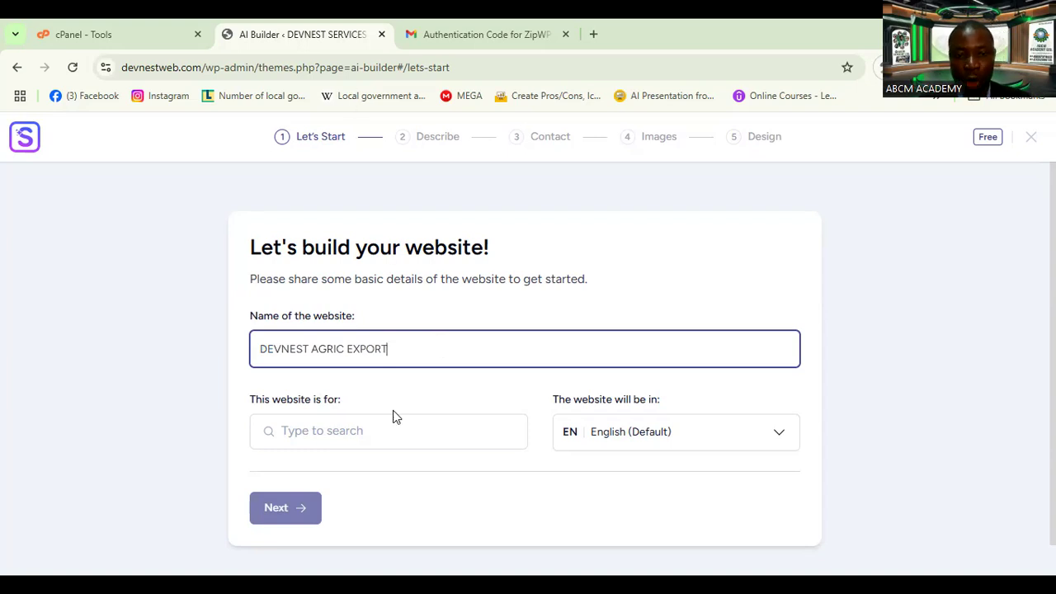
{"action": "scroll", "coordinate": [413, 418], "scroll_direction": "down", "scroll_amount": 1}
{"action": "left_click", "coordinate": [311, 416]}
Select Entrepreneur from the 'This website is for' category list.
{"action": "left_click", "coordinate": [330, 398]}
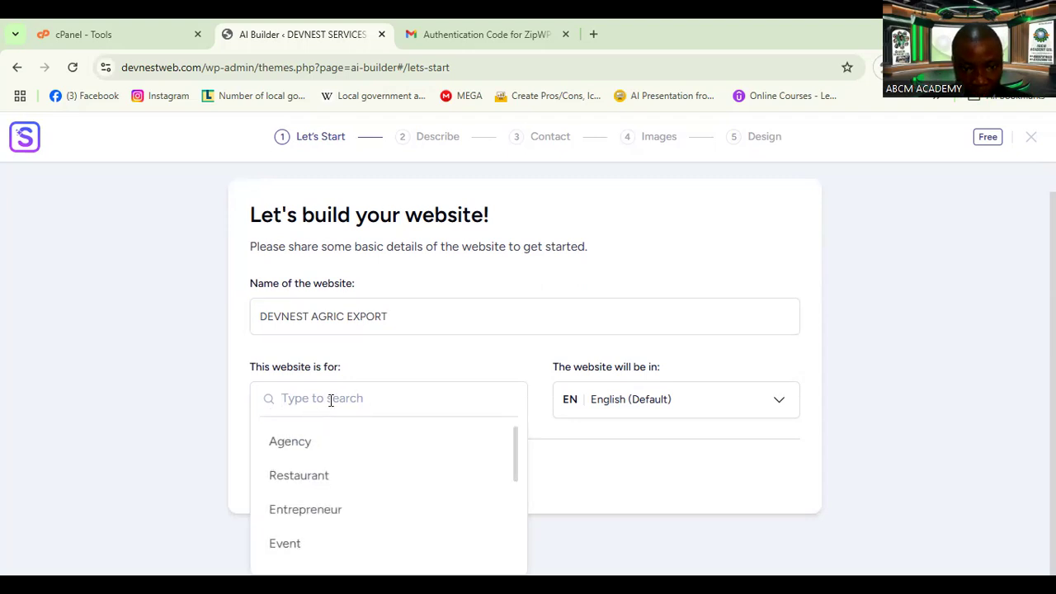
{"action": "scroll", "coordinate": [464, 515], "scroll_direction": "down", "scroll_amount": 1}
{"action": "scroll", "coordinate": [465, 515], "scroll_direction": "down", "scroll_amount": 3}
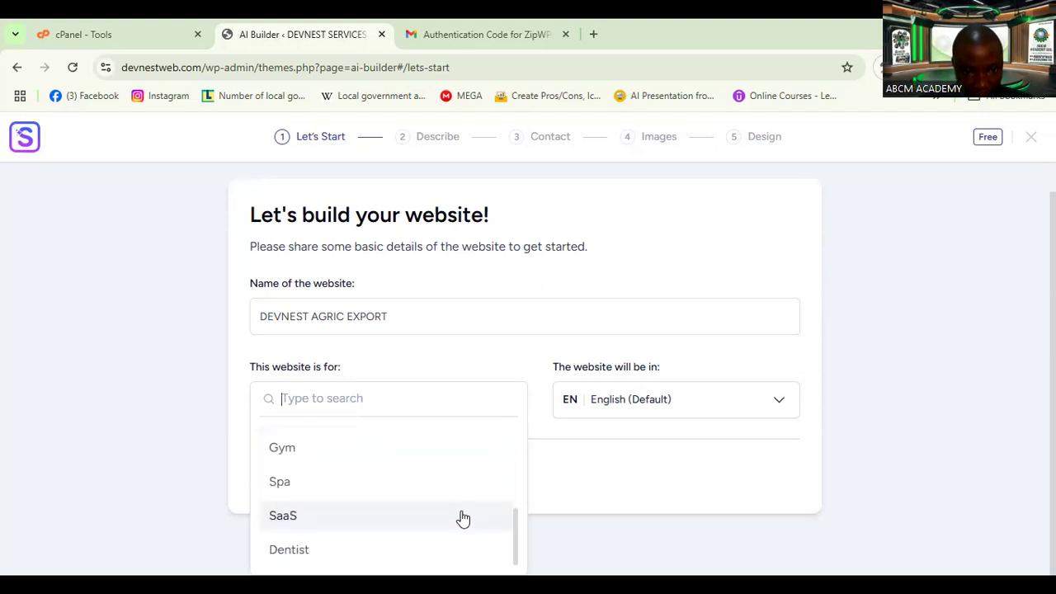
{"action": "scroll", "coordinate": [462, 518], "scroll_direction": "up", "scroll_amount": 3}
{"action": "scroll", "coordinate": [459, 521], "scroll_direction": "up", "scroll_amount": 3}
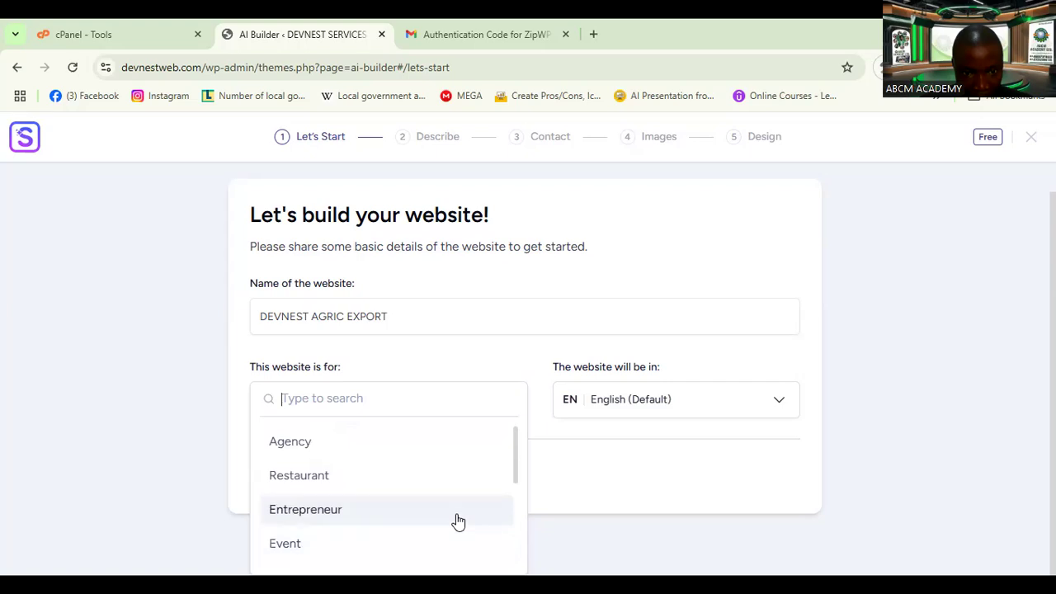
{"action": "scroll", "coordinate": [458, 521], "scroll_direction": "down", "scroll_amount": 2}
{"action": "scroll", "coordinate": [459, 521], "scroll_direction": "down", "scroll_amount": 2}
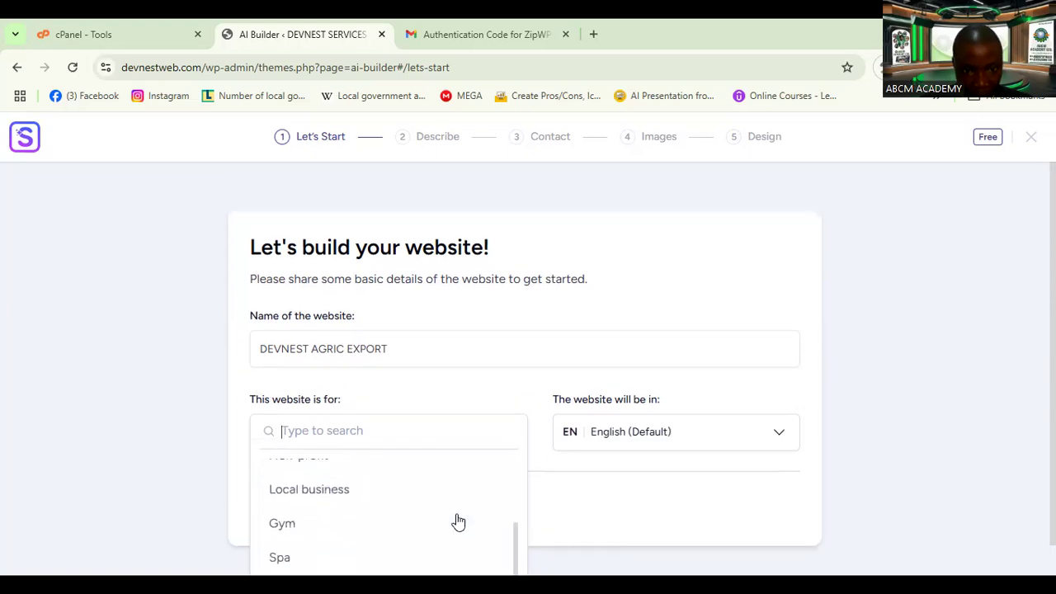
{"action": "scroll", "coordinate": [589, 358], "scroll_direction": "down", "scroll_amount": 1}
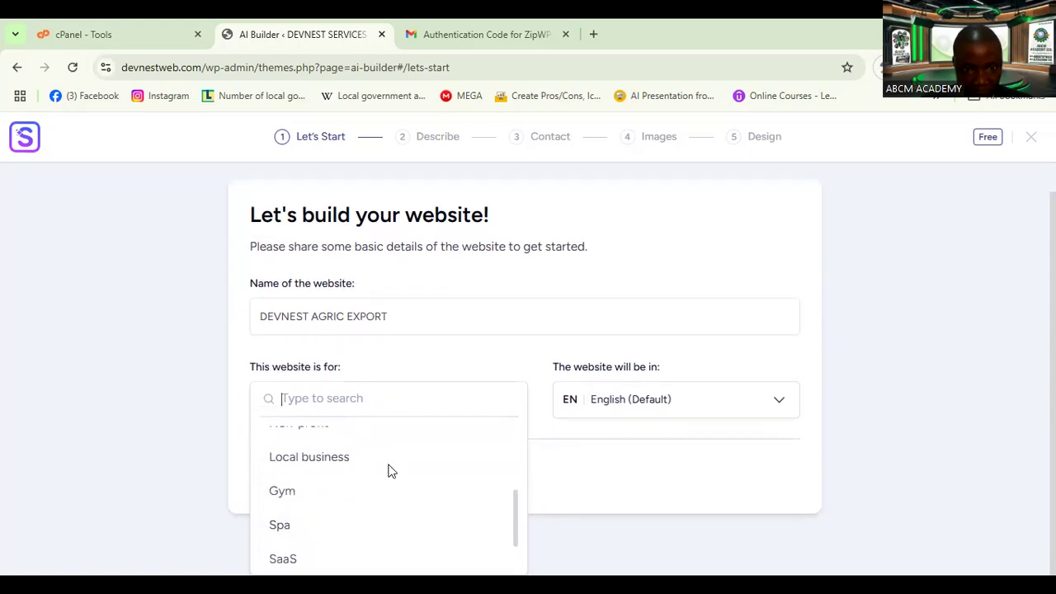
{"action": "scroll", "coordinate": [384, 462], "scroll_direction": "up", "scroll_amount": 4}
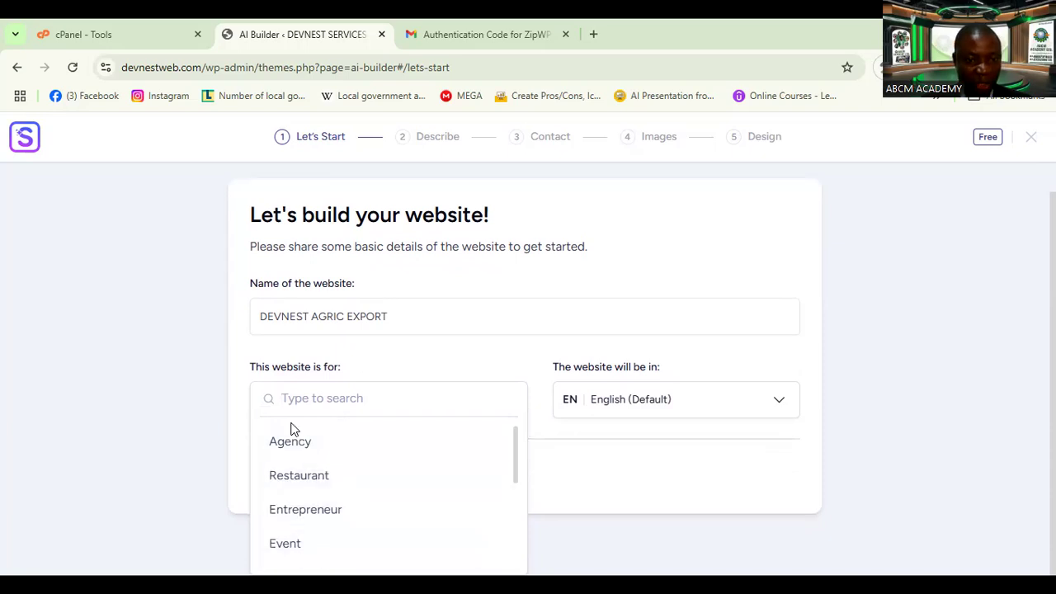
{"action": "left_click", "coordinate": [327, 509]}
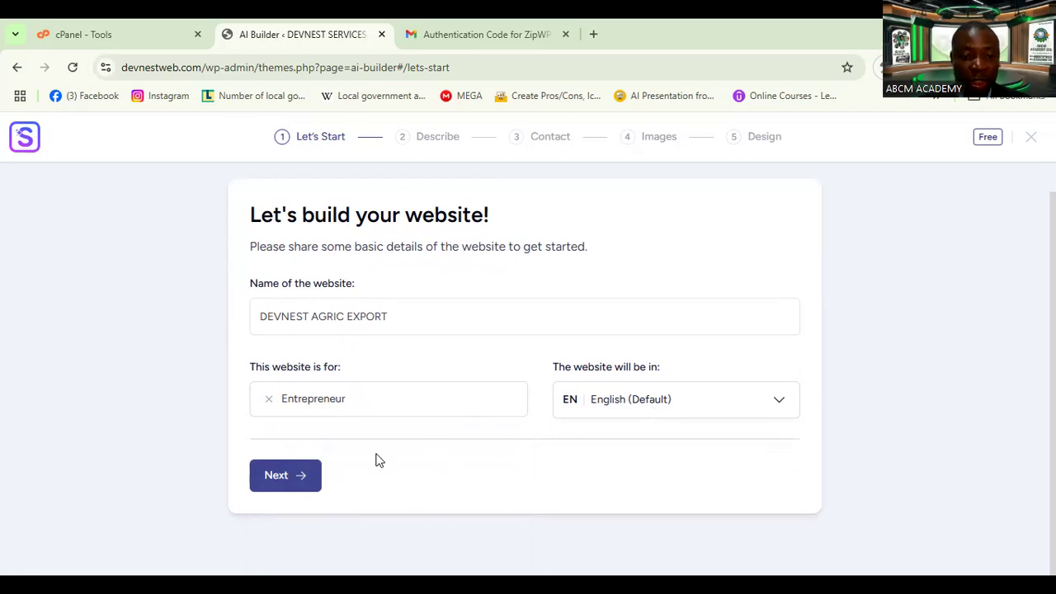
Start the description: 'Devnest Agric Export is an agricultural, farming, and farm produce exporting company…'.
{"action": "left_click", "coordinate": [278, 475]}
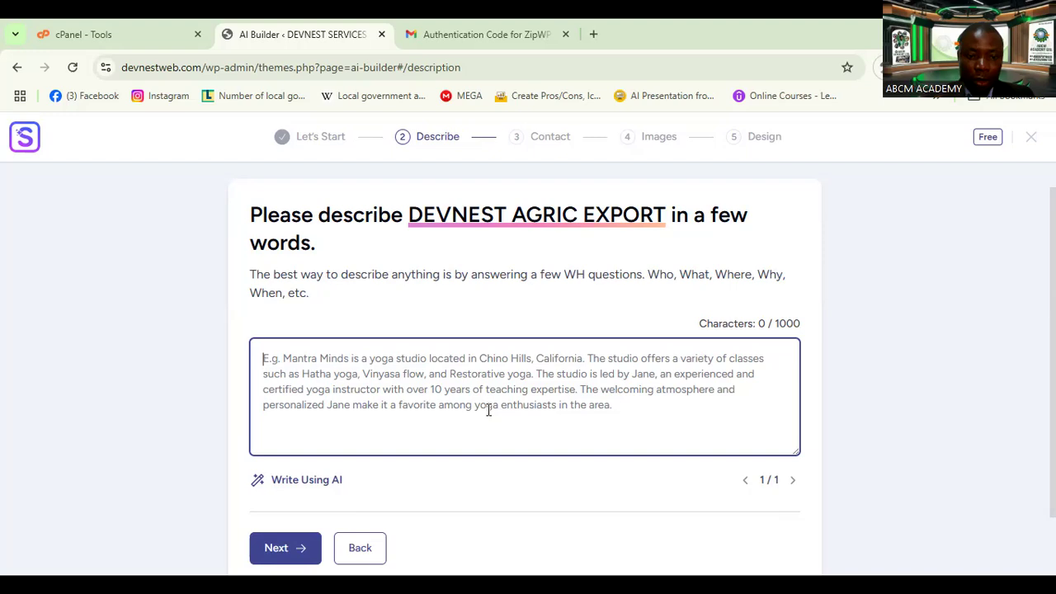
{"action": "type", "text": "dd"}
{"action": "key", "text": "BackSpace"}
{"action": "key", "text": "BackSpace"}
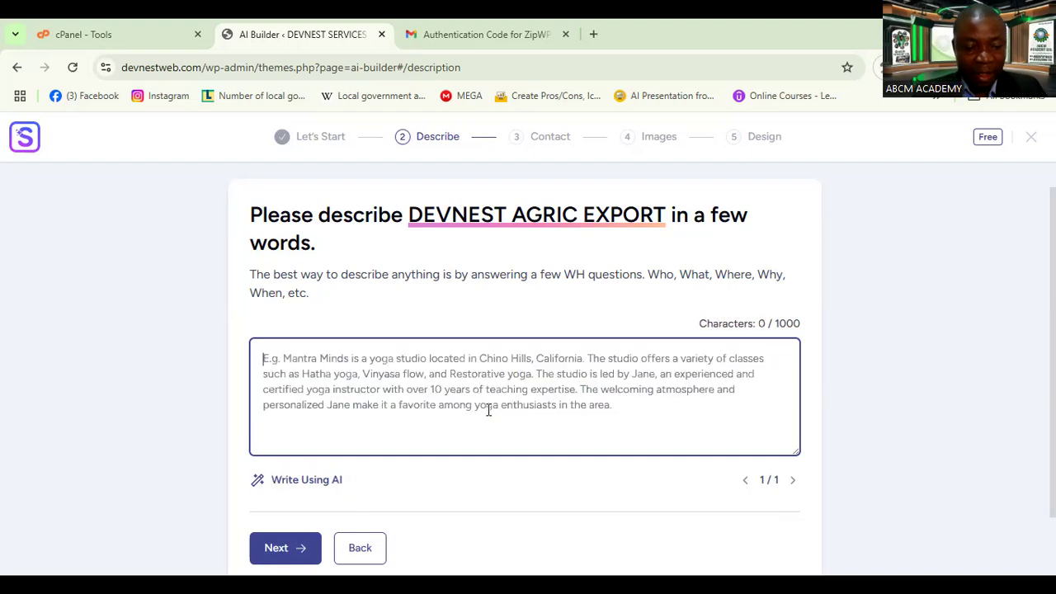
{"action": "type", "text": "De"}
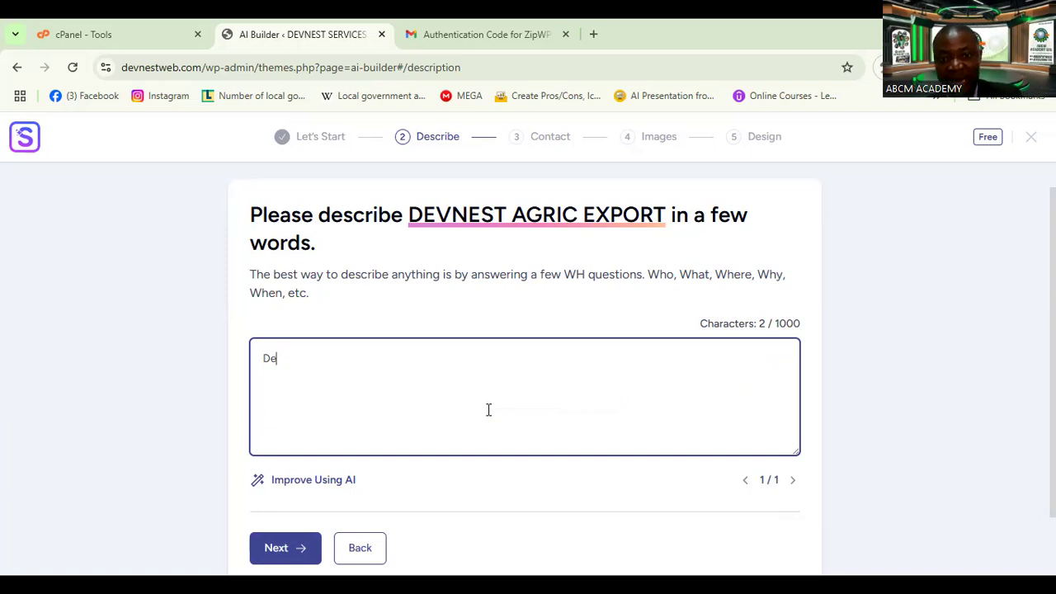
{"action": "type", "text": "vnest ag"}
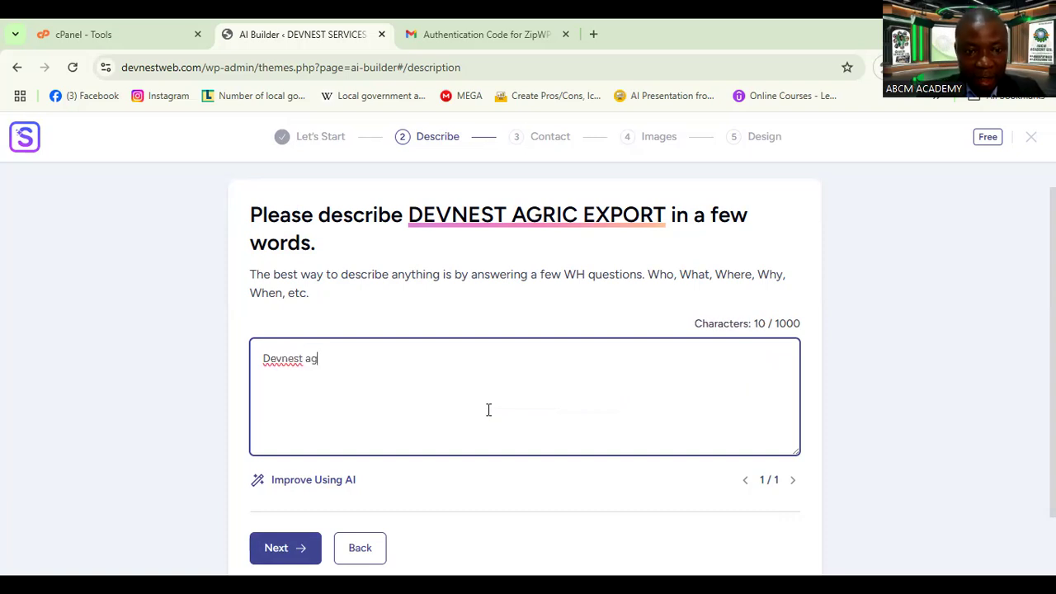
{"action": "key", "text": "BackSpace"}
{"action": "key", "text": "BackSpace"}
{"action": "type", "text": "Agric"}
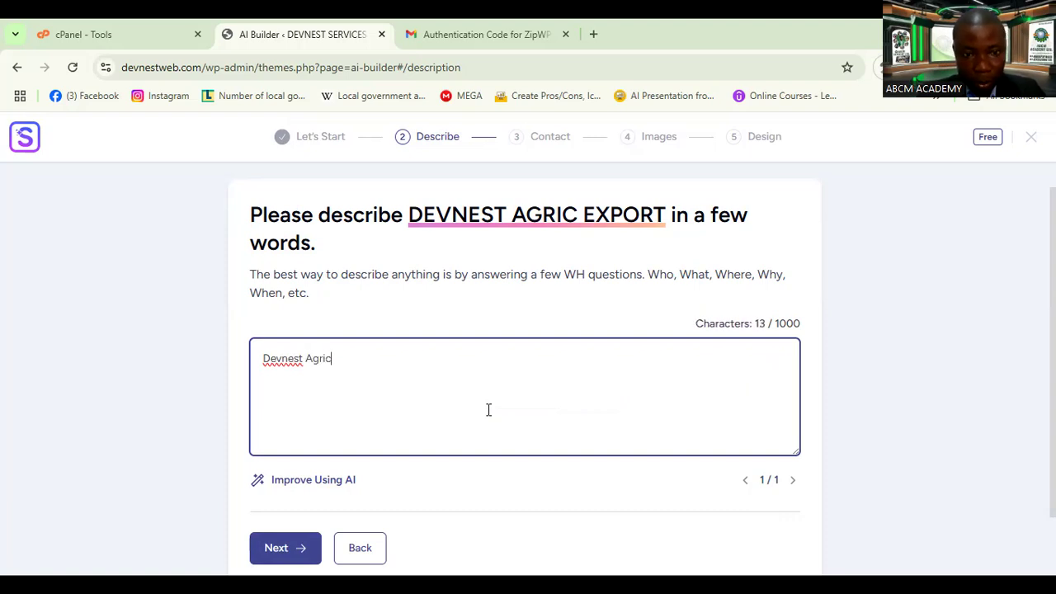
{"action": "type", "text": "ul"}
{"action": "key", "text": "BackSpace"}
{"action": "key", "text": "BackSpace"}
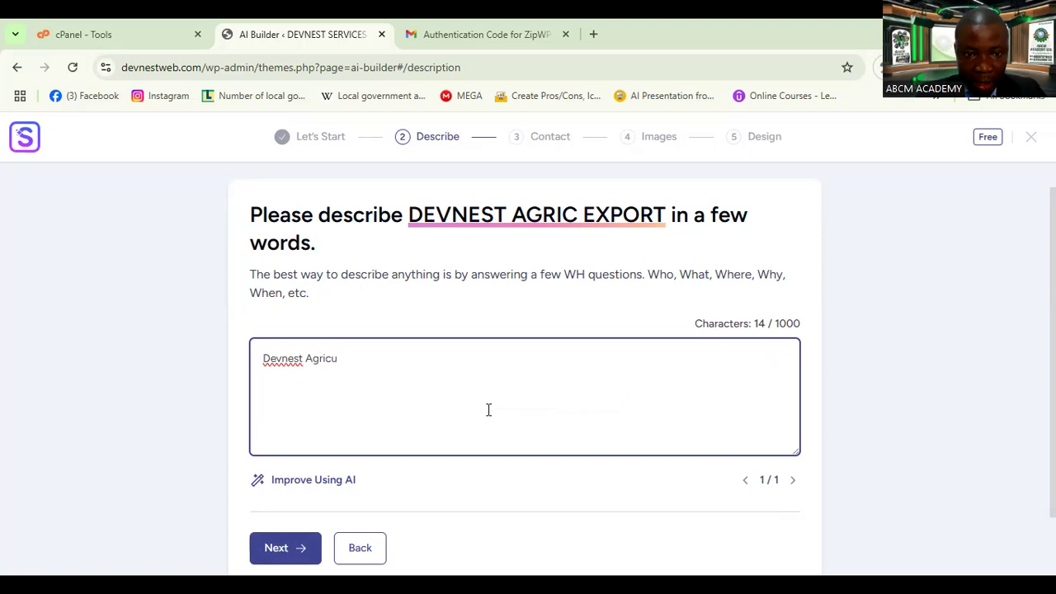
{"action": "type", "text": "E"}
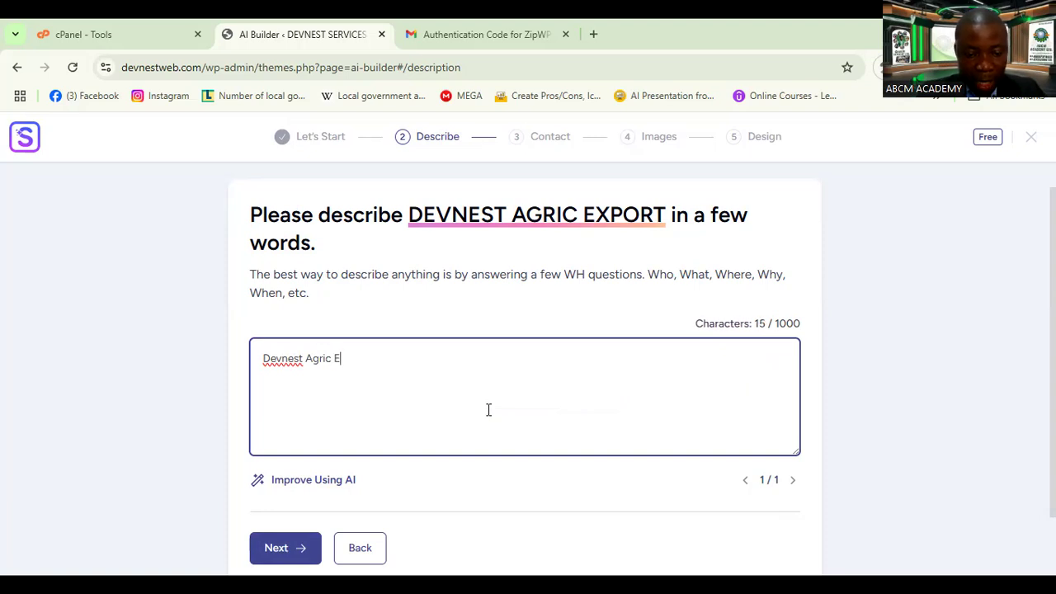
{"action": "type", "text": "xport "}
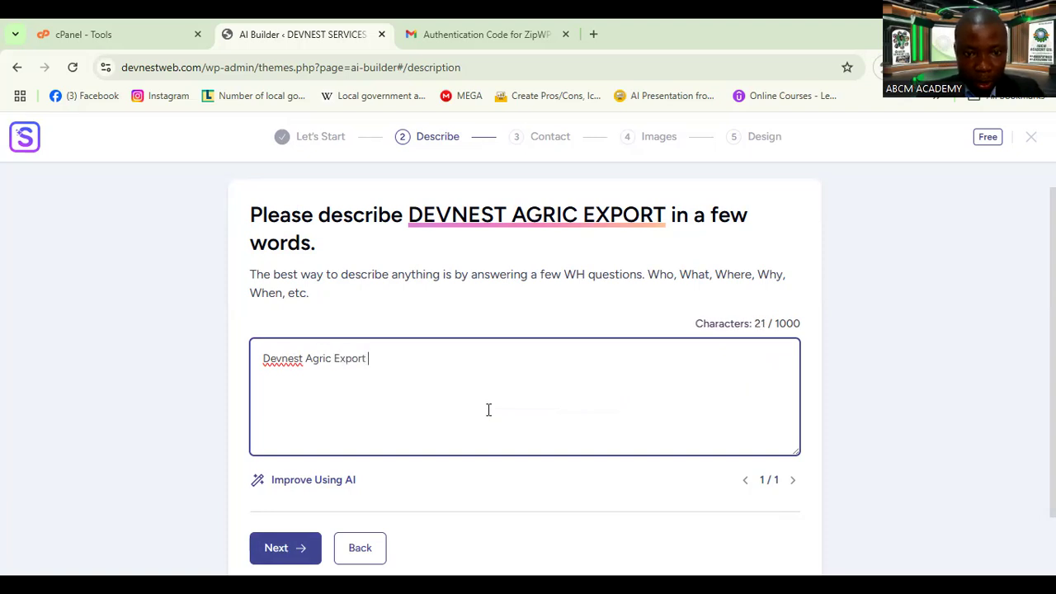
{"action": "type", "text": "is an agric"}
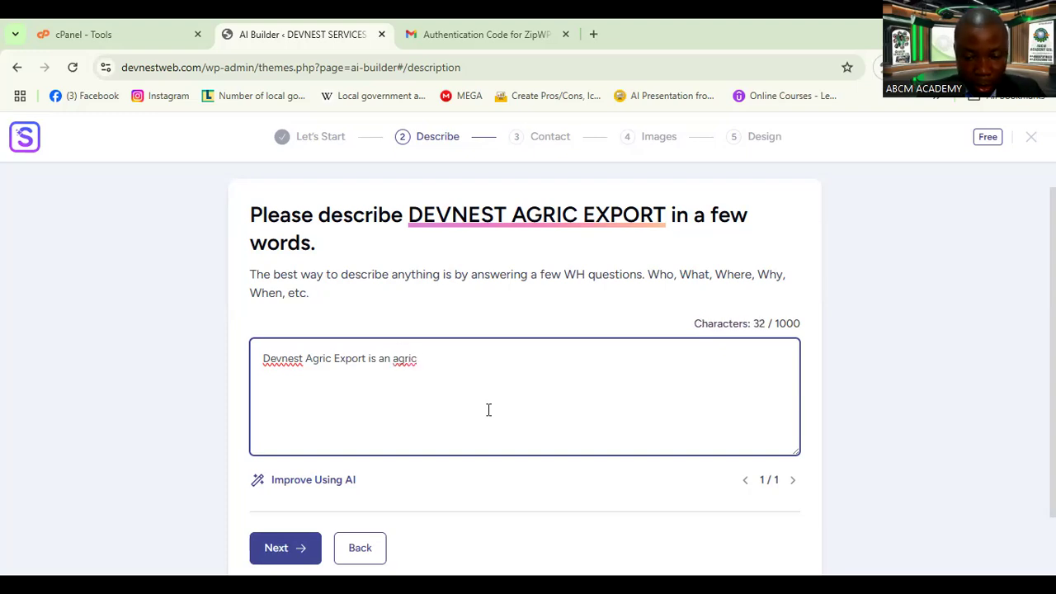
{"action": "type", "text": "ultural, fae"}
{"action": "key", "text": "BackSpace"}
{"action": "type", "text": "rming, and "}
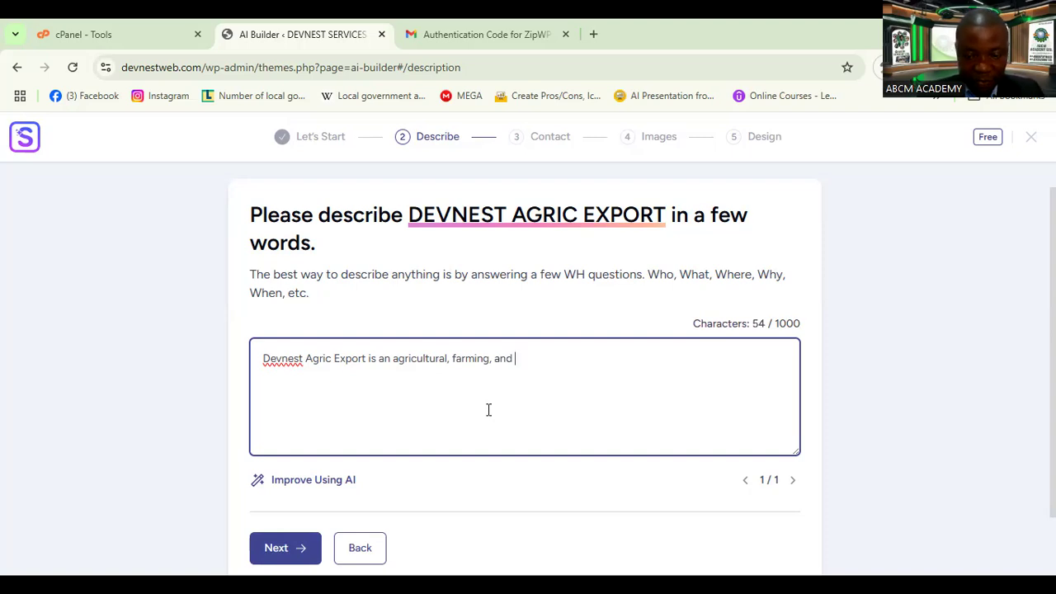
{"action": "type", "text": "farm "}
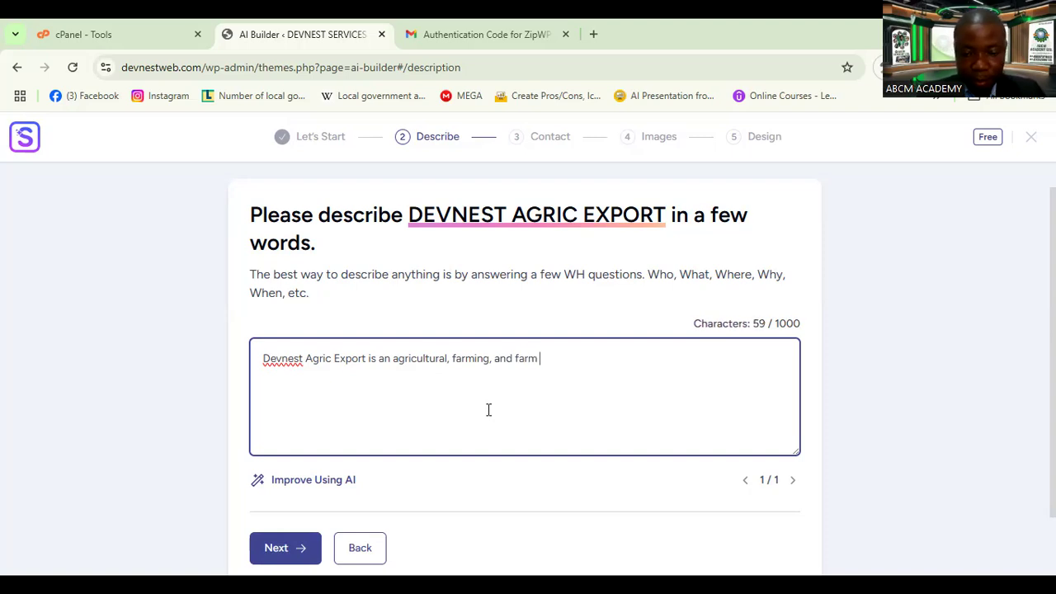
{"action": "type", "text": "produce"}
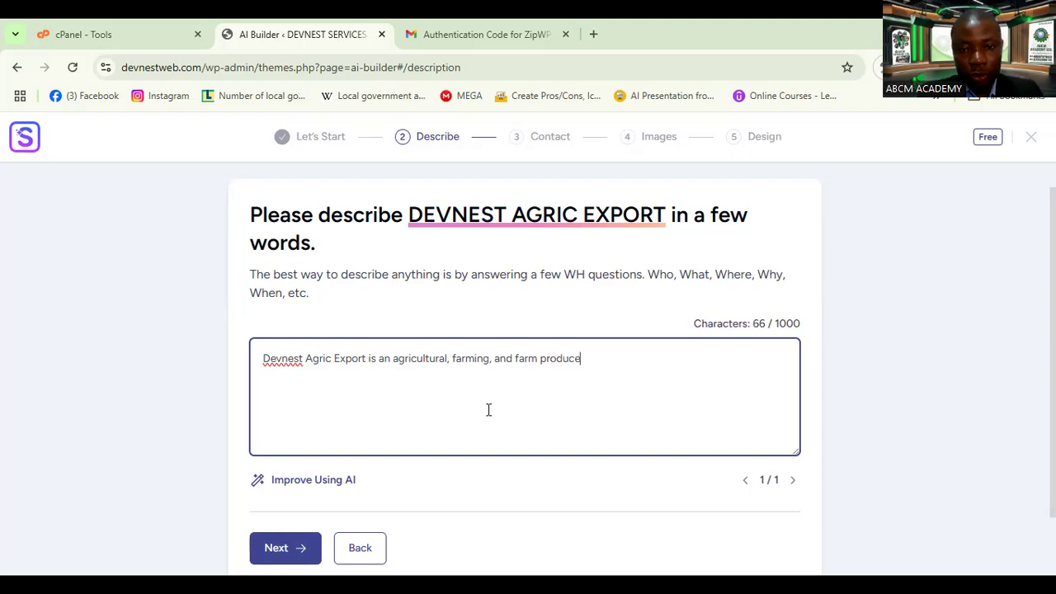
{"action": "type", "text": " expo"}
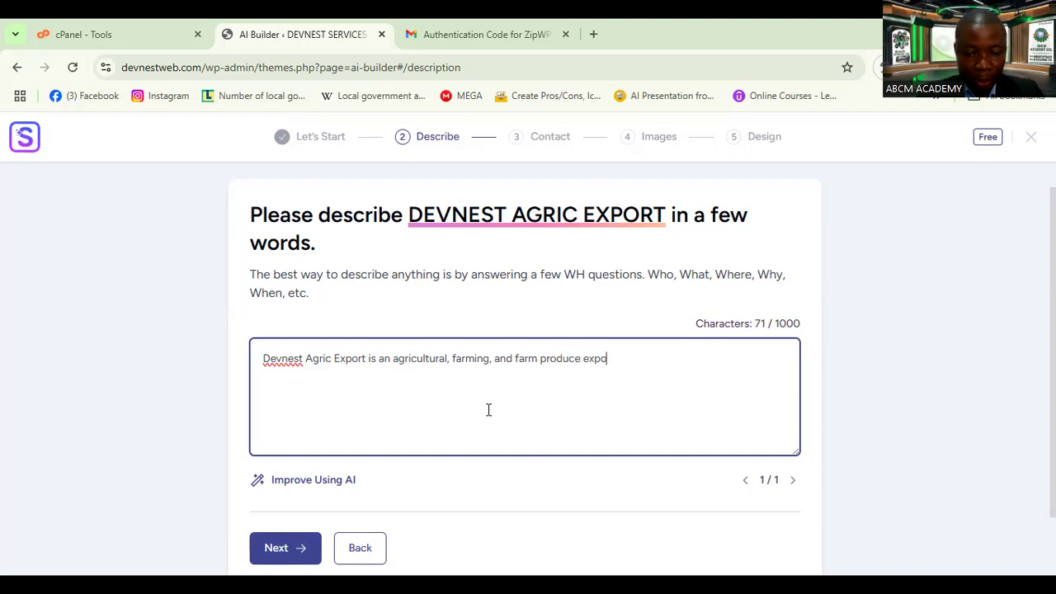
{"action": "type", "text": "rting c"}
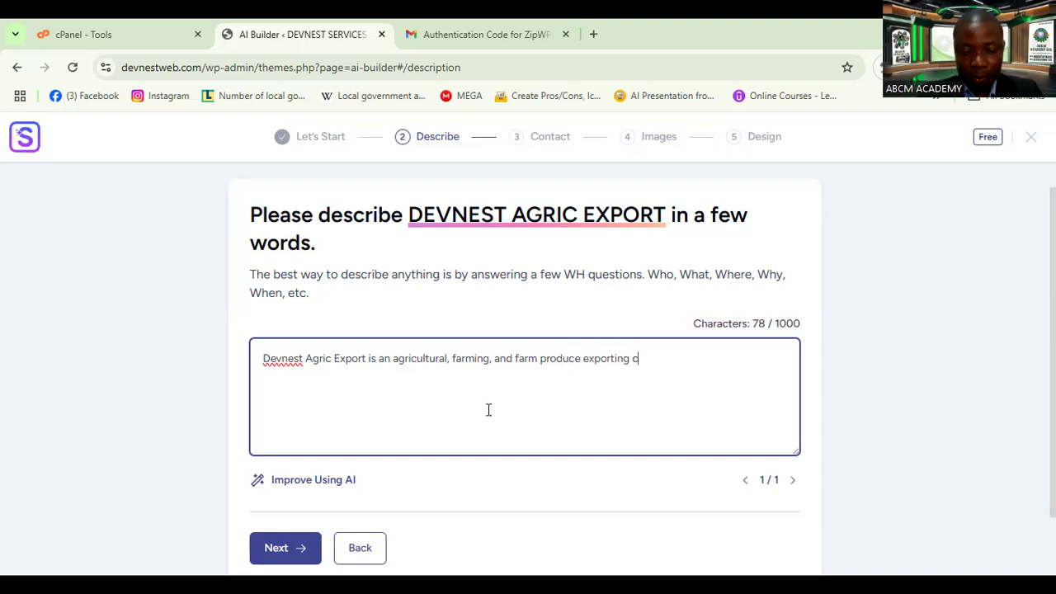
{"action": "type", "text": "ompan"}
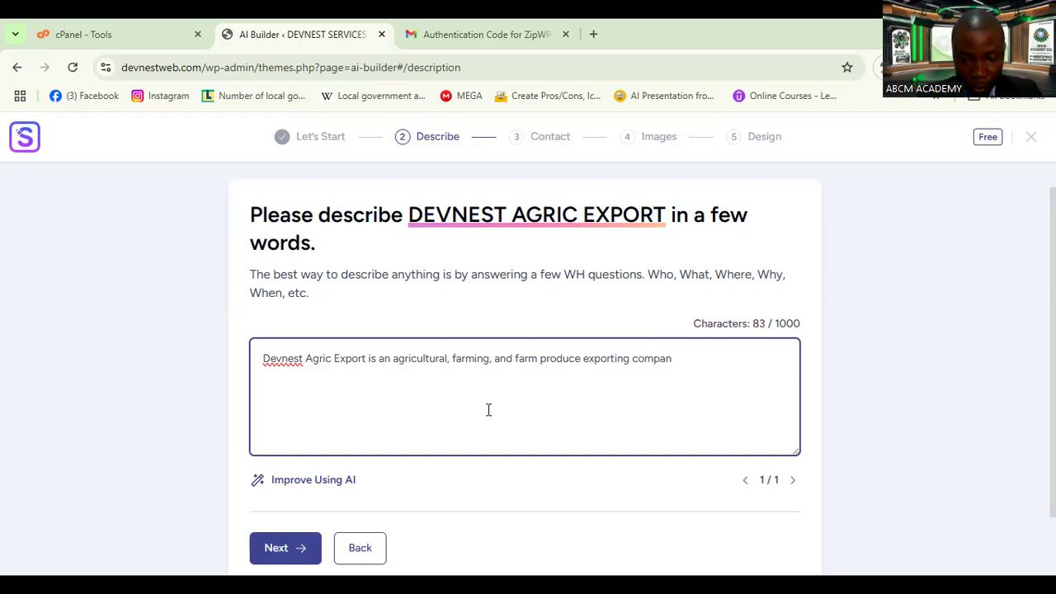
{"action": "type", "text": "y"}
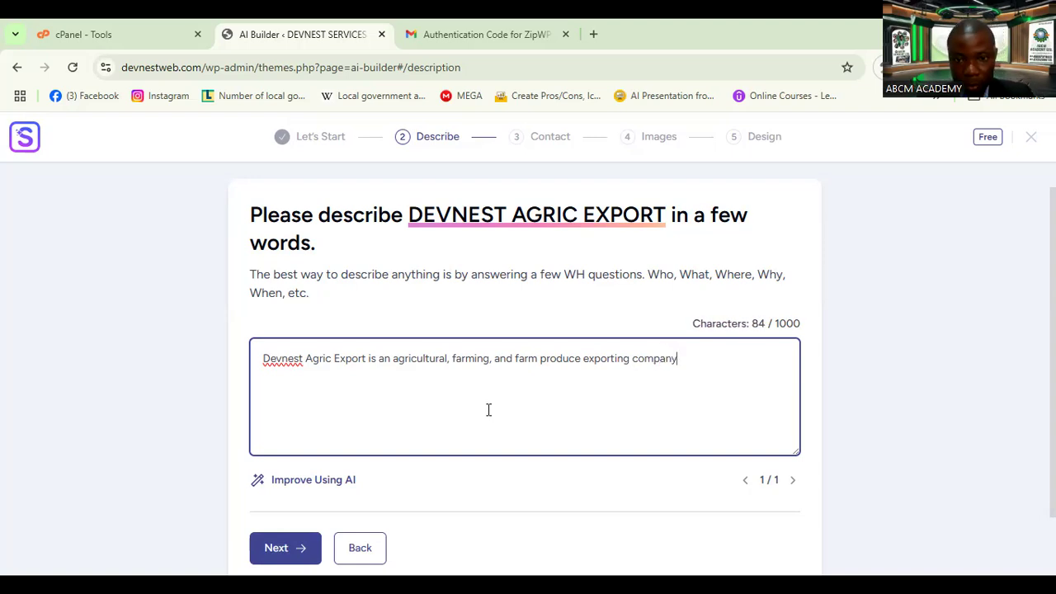
{"action": "type", "text": " wi"}
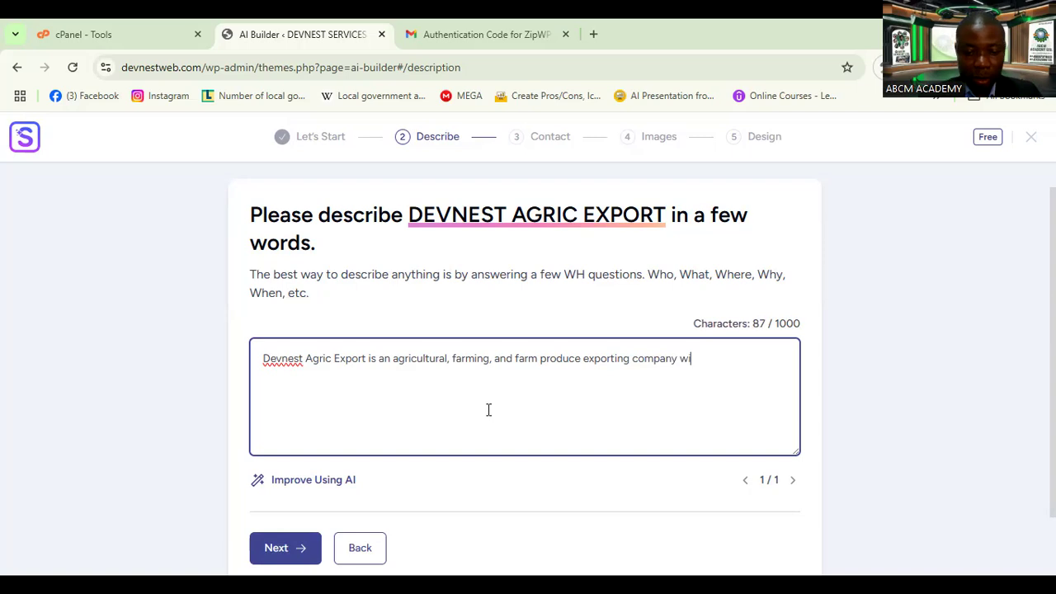
{"action": "type", "text": "th a "}
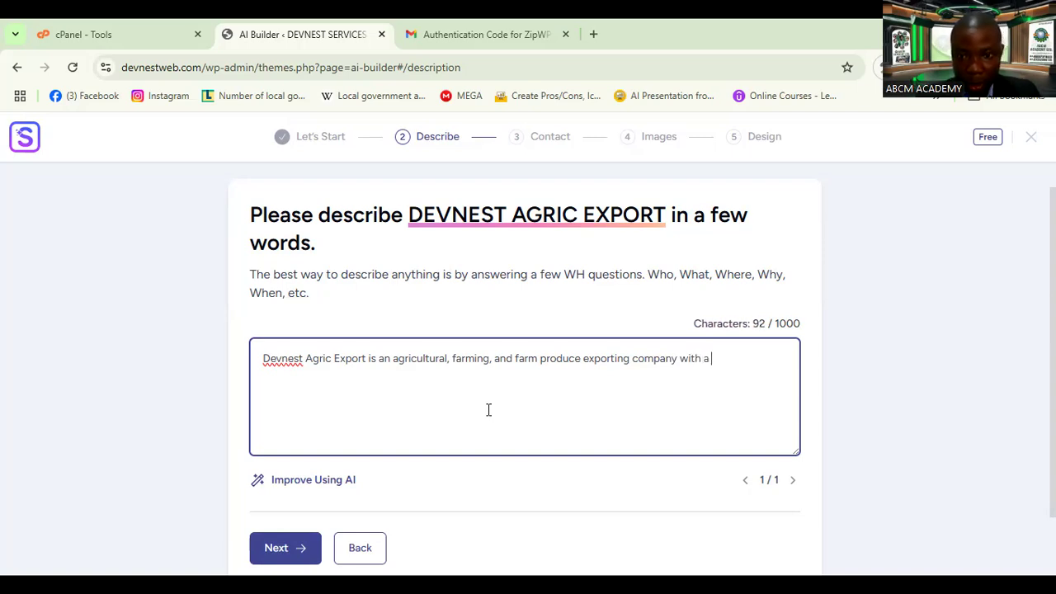
{"action": "type", "text": "track "}
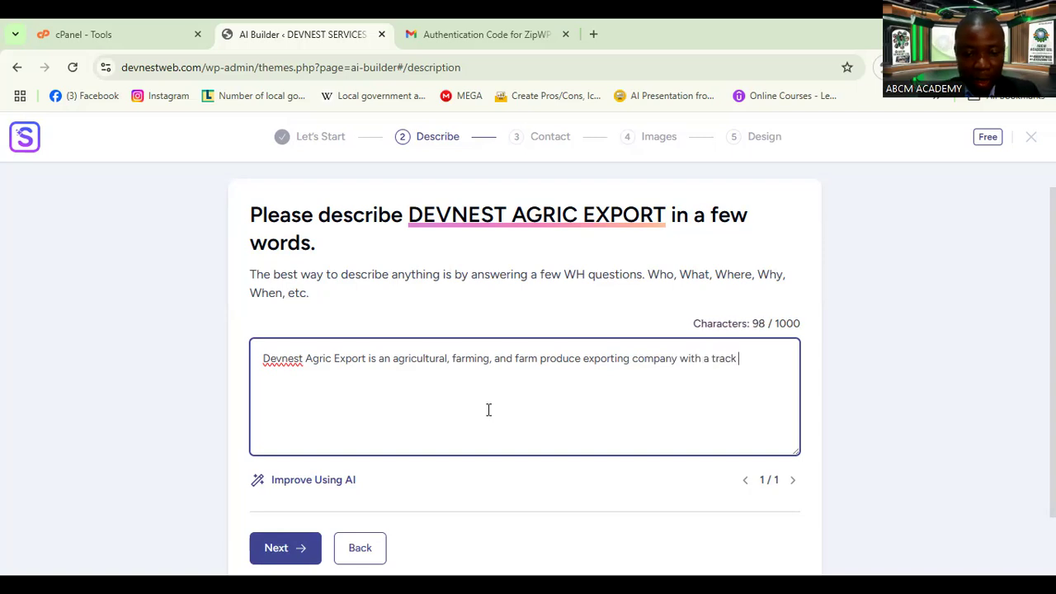
{"action": "type", "text": "record"}
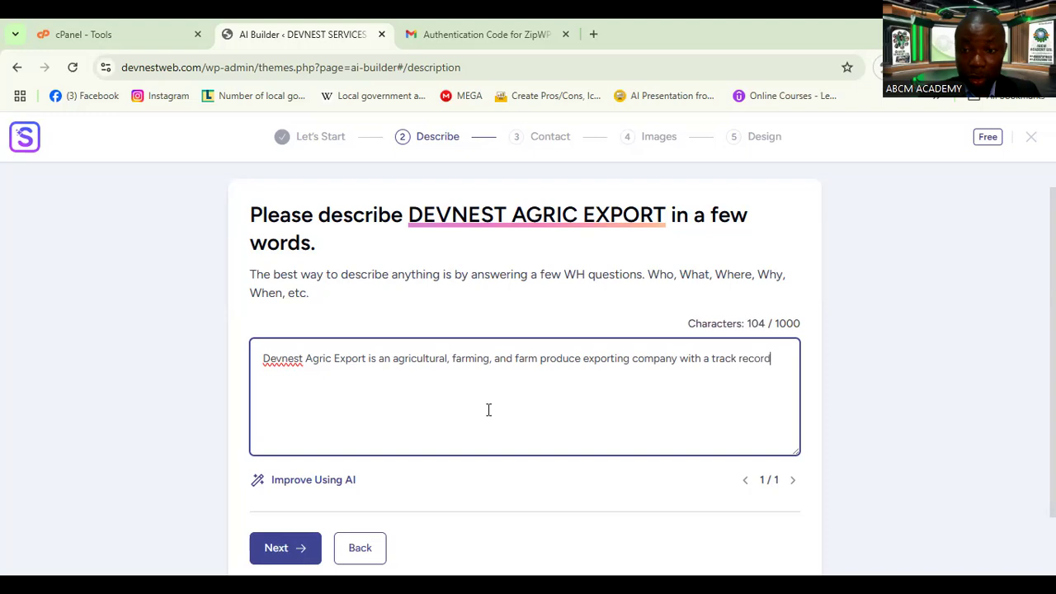
{"action": "type", "text": " of "}
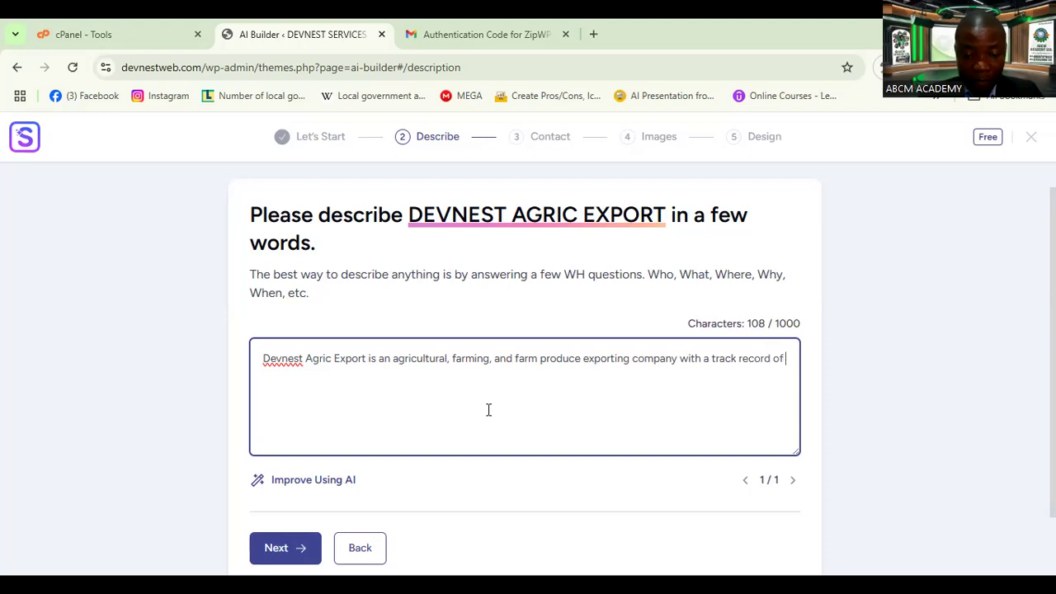
{"action": "type", "text": "over "}
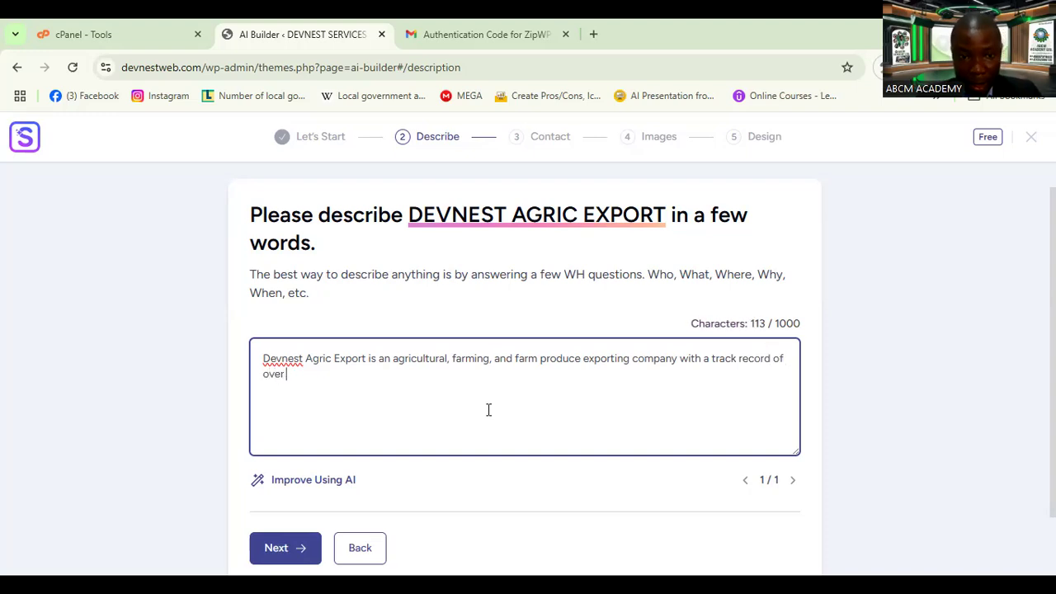
{"action": "type", "text": "10 tera"}
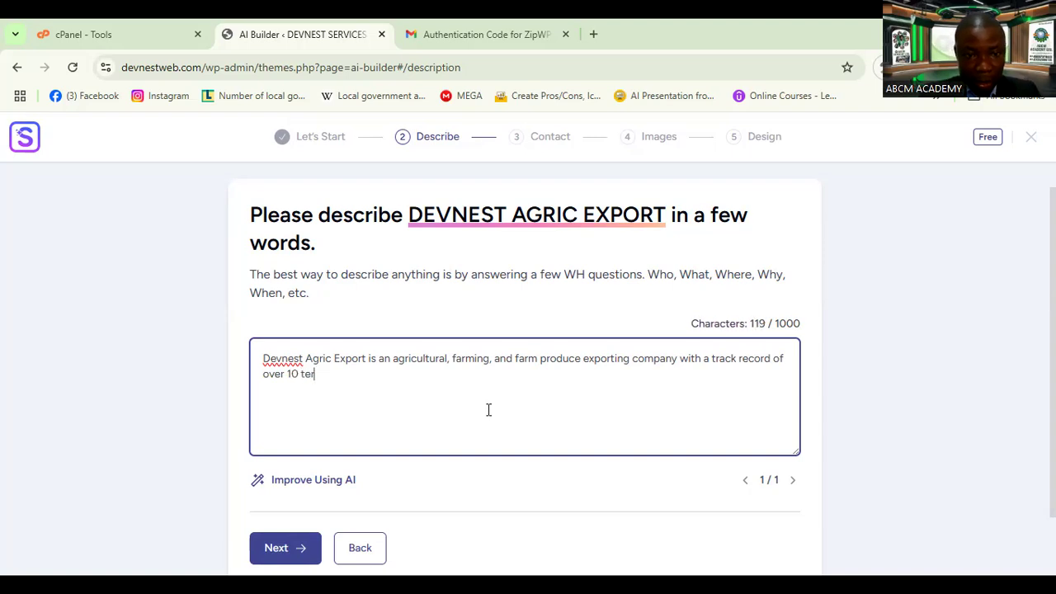
Finish it with 'over 10 years in agricultural services.', correcting the misspelled 'agricultural'.
{"action": "key", "text": "BackSpace"}
{"action": "key", "text": "BackSpace"}
{"action": "key", "text": "BackSpace"}
{"action": "key", "text": "BackSpace"}
{"action": "type", "text": "ye"}
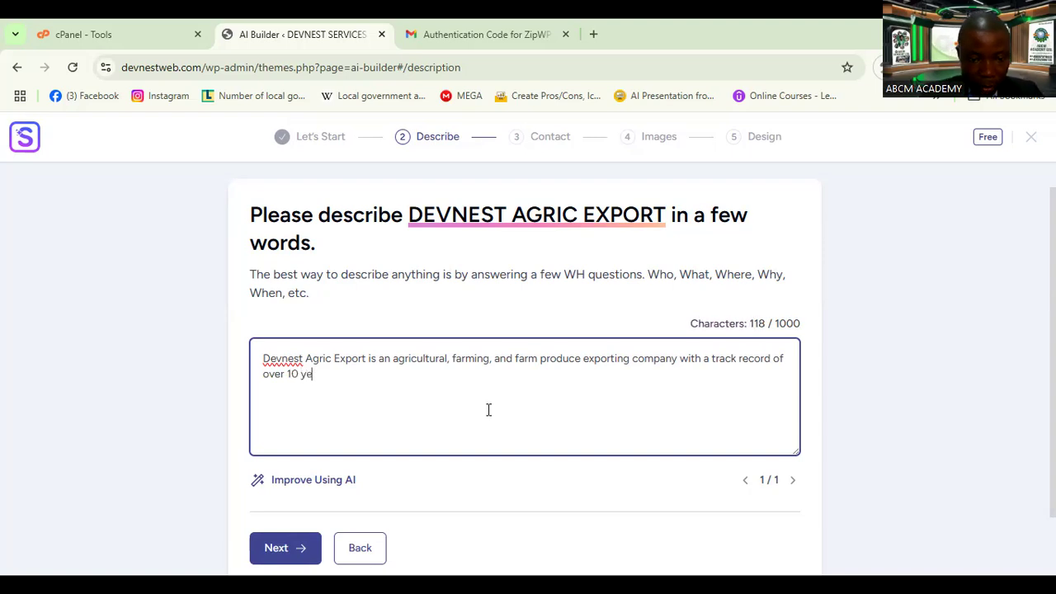
{"action": "type", "text": "ars in agric"}
{"action": "key", "text": "BackSpace"}
{"action": "type", "text": "u"}
{"action": "key", "text": "BackSpace"}
{"action": "type", "text": "cultural services"}
{"action": "left_click", "coordinate": [365, 375]}
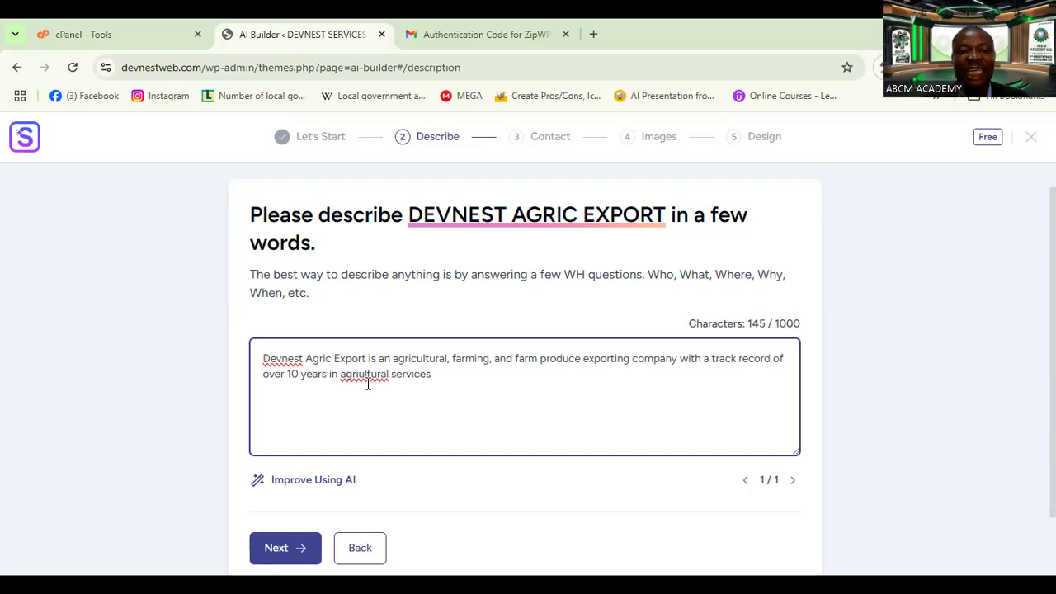
{"action": "right_click", "coordinate": [366, 373]}
{"action": "left_click", "coordinate": [451, 219]}
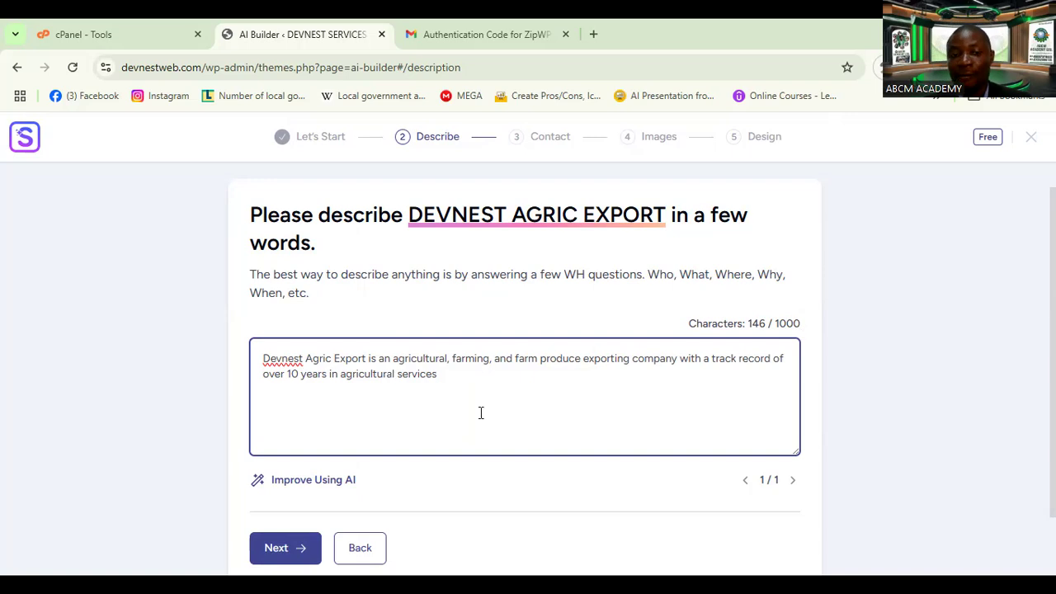
{"action": "type", "text": "."}
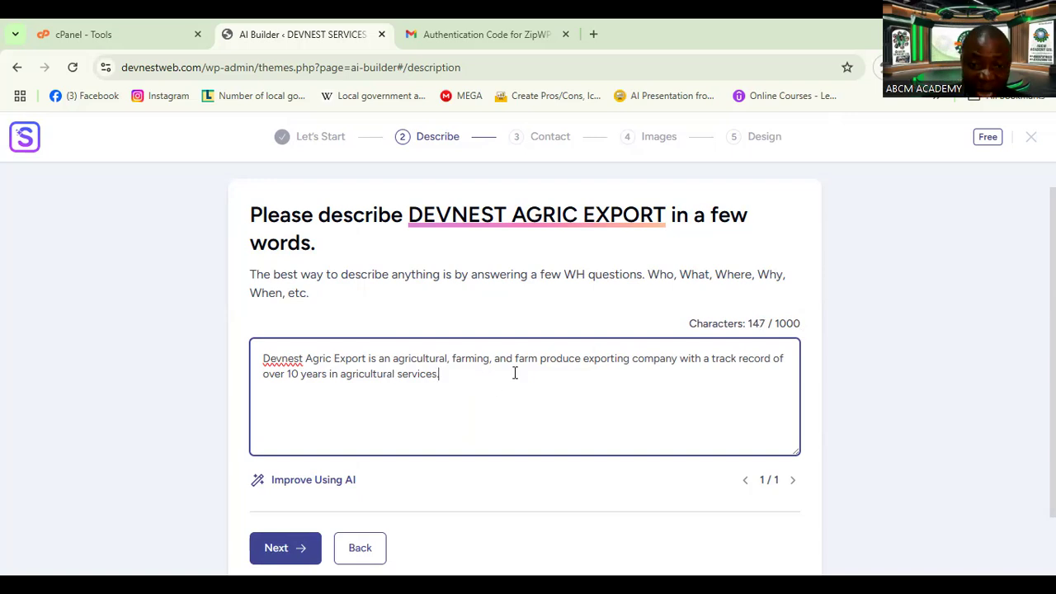
{"action": "left_click_drag", "start_coordinate": [397, 360], "coordinate": [405, 360]}
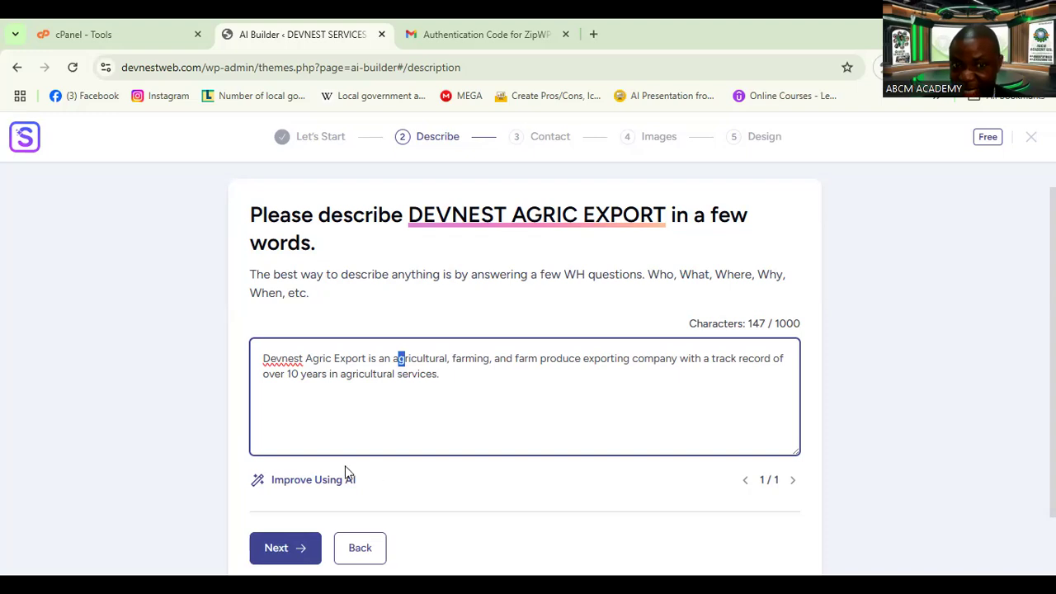
Improve the description with AI, keep the 570-character version 2/2, and proceed to Contact.
{"action": "left_click", "coordinate": [465, 376]}
{"action": "left_click", "coordinate": [306, 483]}
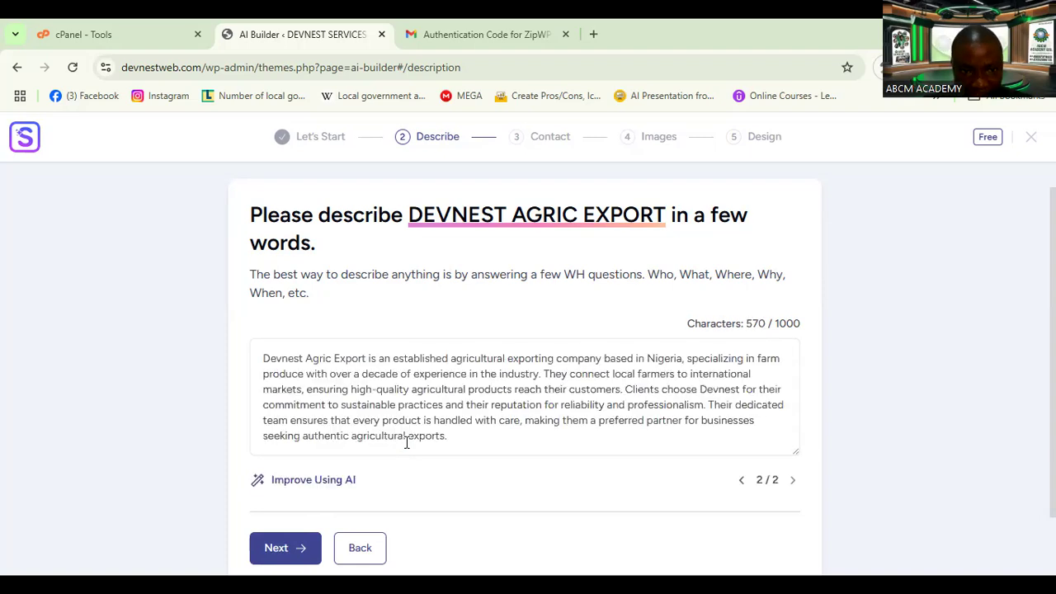
{"action": "scroll", "coordinate": [367, 387], "scroll_direction": "up", "scroll_amount": 1}
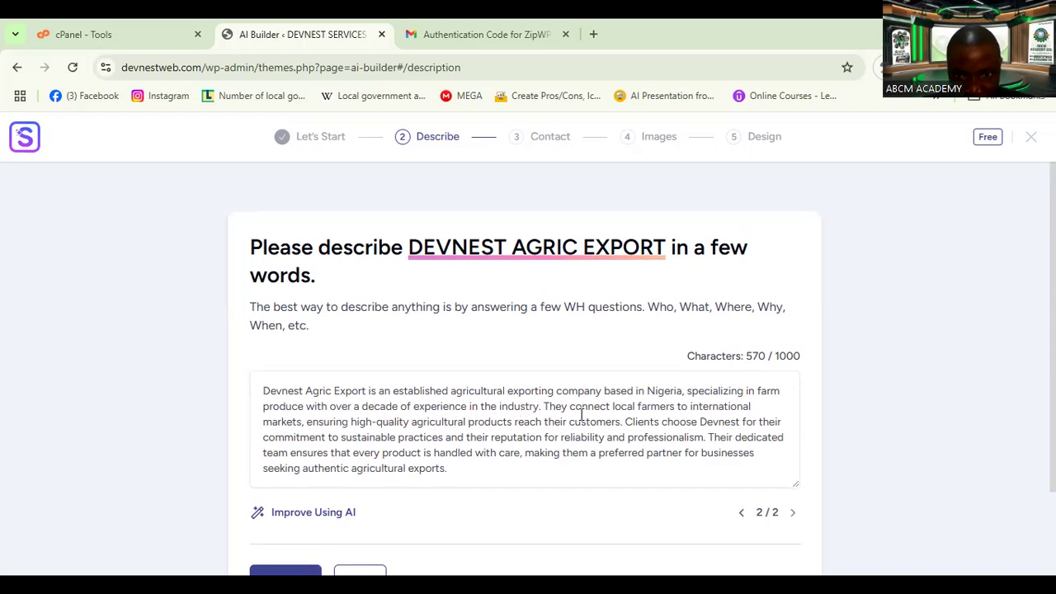
{"action": "scroll", "coordinate": [693, 417], "scroll_direction": "down", "scroll_amount": 1}
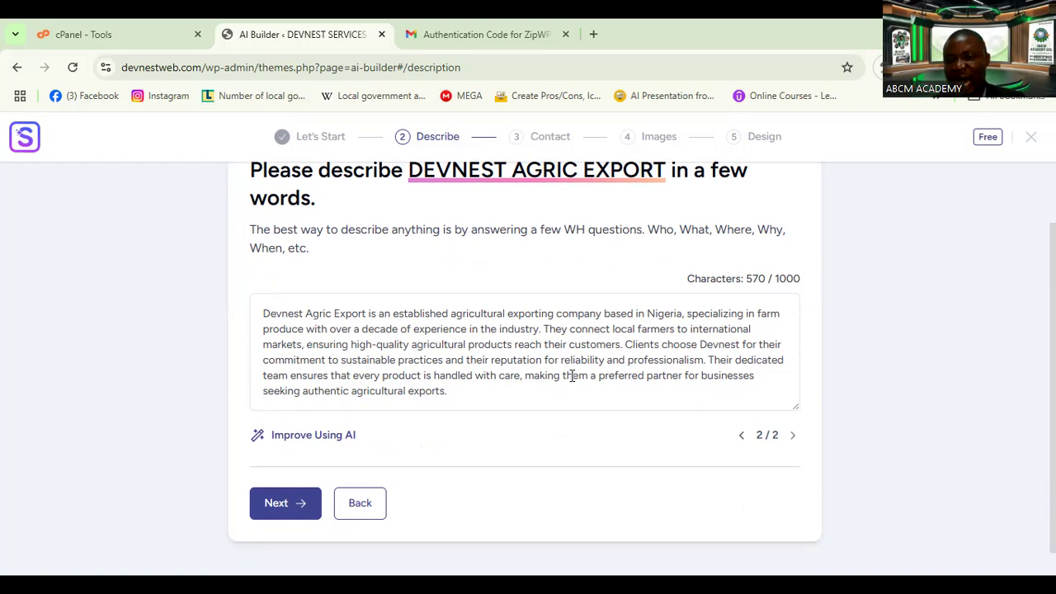
{"action": "left_click", "coordinate": [741, 434]}
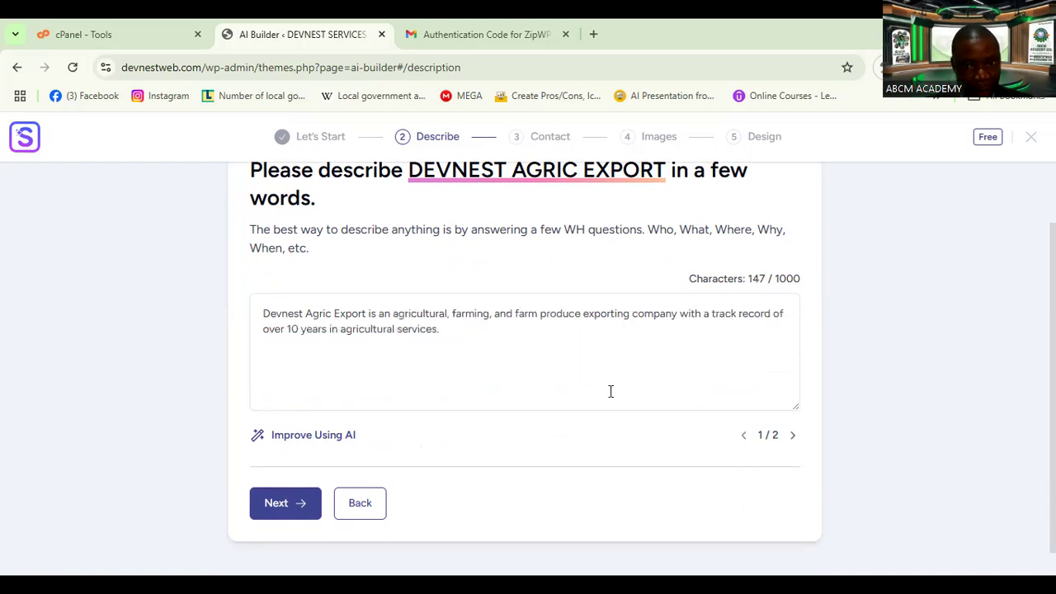
{"action": "left_click", "coordinate": [790, 437]}
{"action": "left_click", "coordinate": [418, 391]}
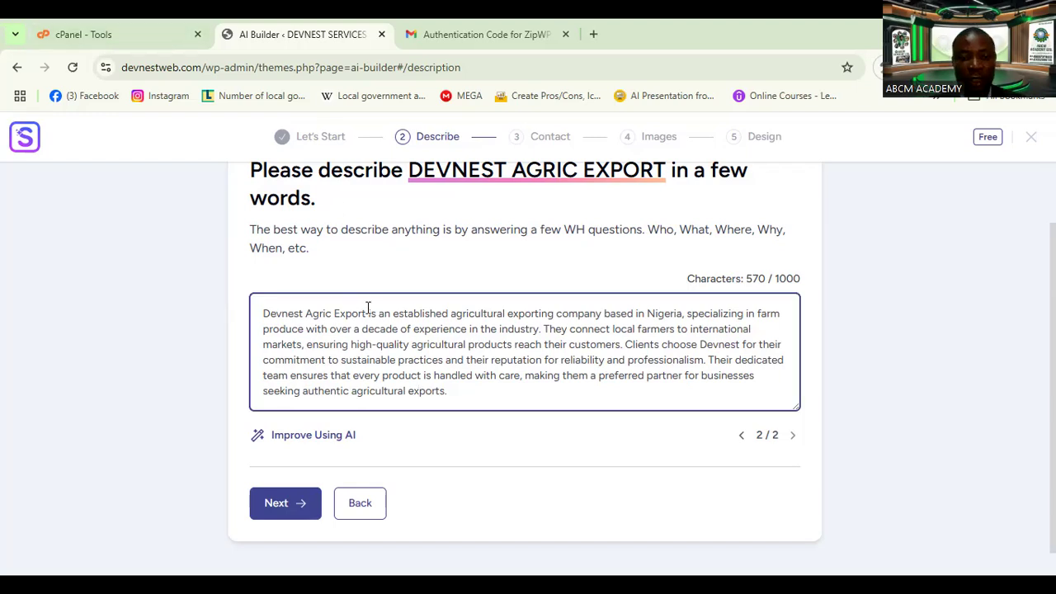
{"action": "left_click", "coordinate": [299, 504]}
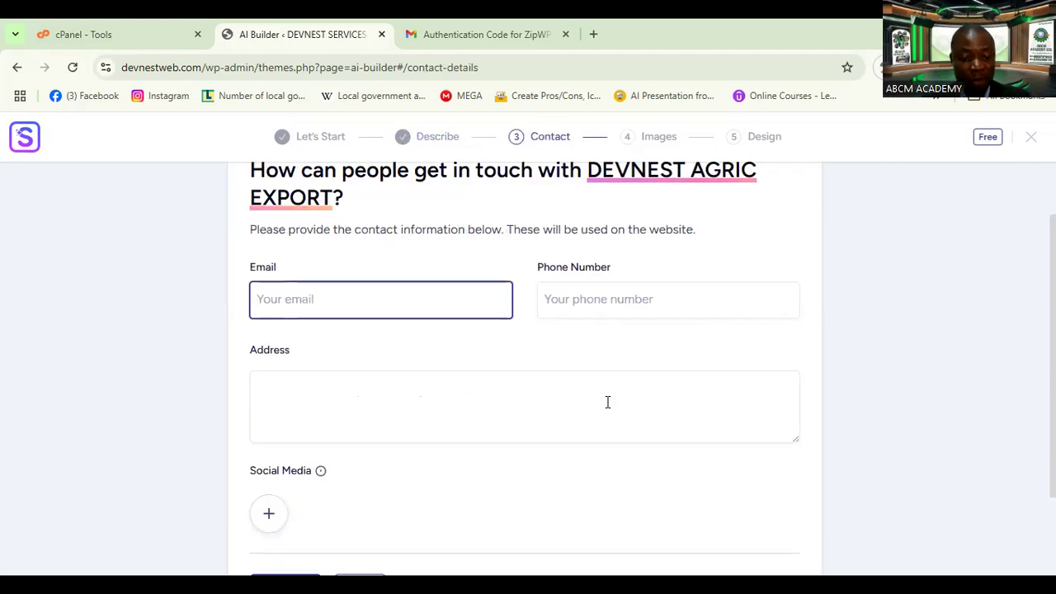
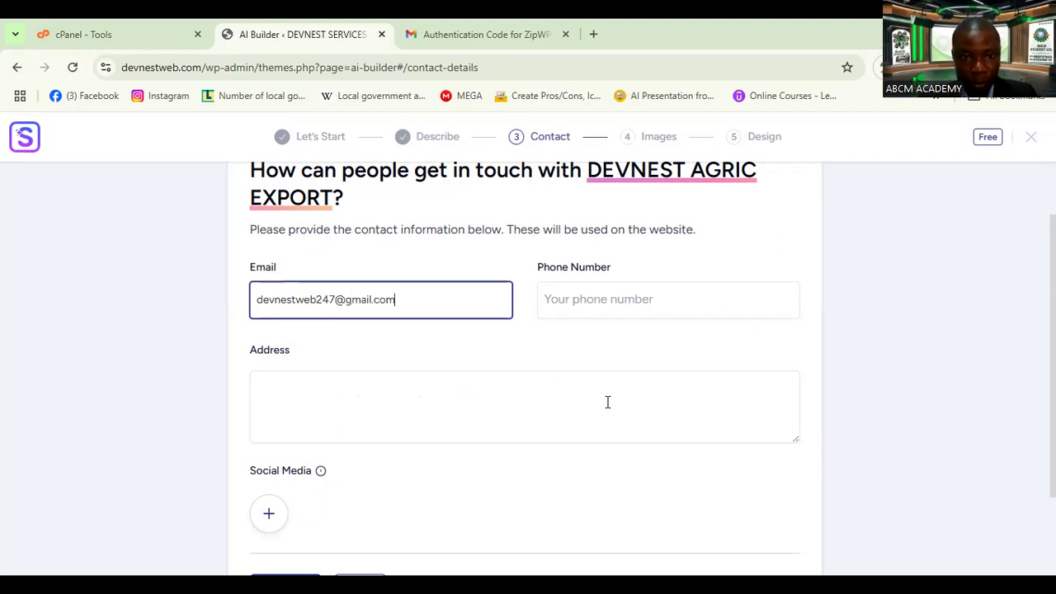
Enter the business e-mail address and the international-format phone number in the Contact fields.
{"action": "left_click", "coordinate": [618, 304]}
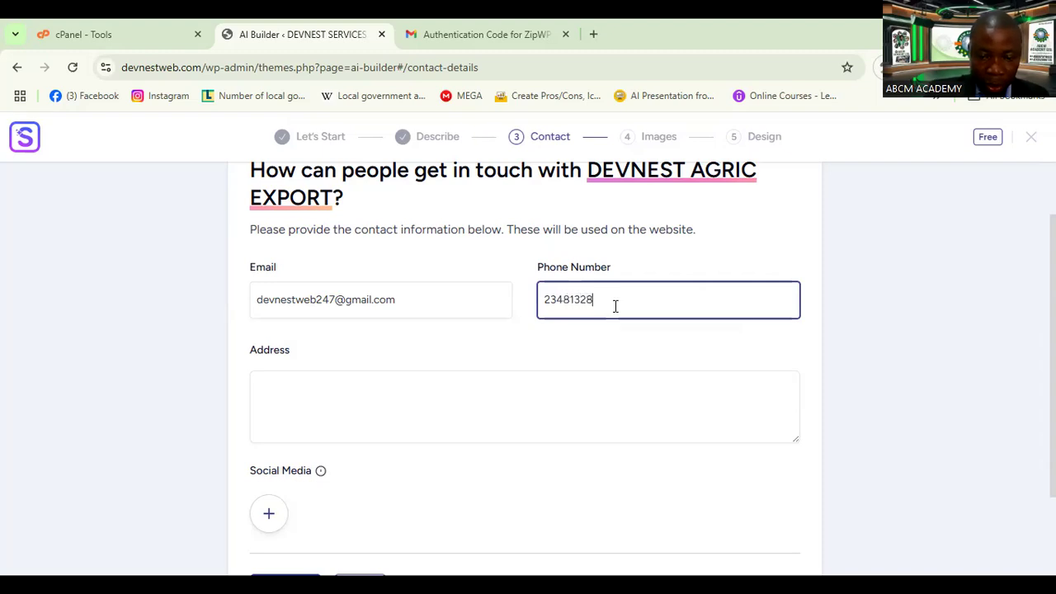
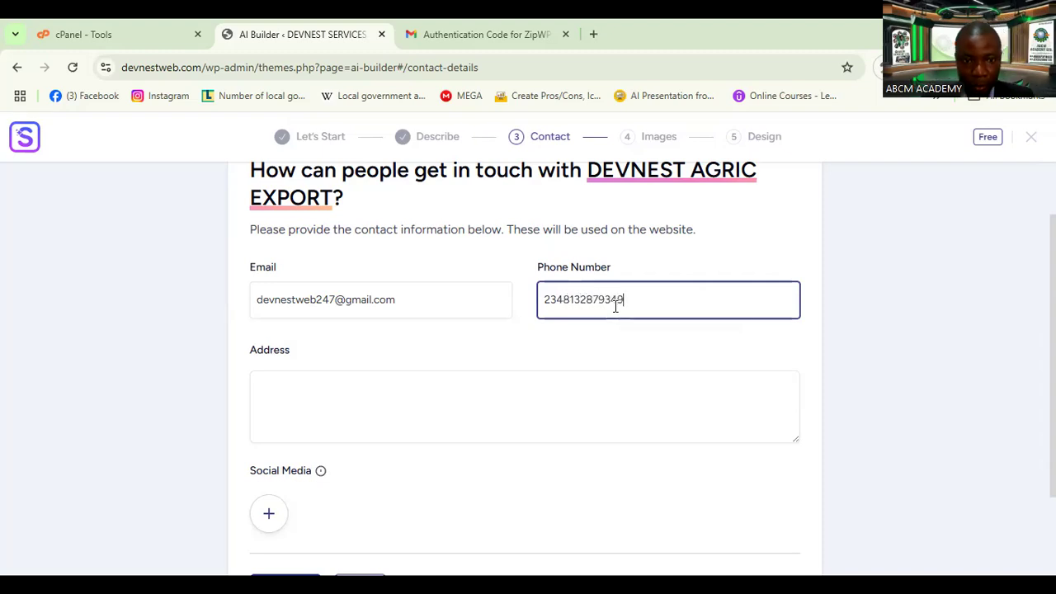
{"action": "left_click", "coordinate": [377, 410]}
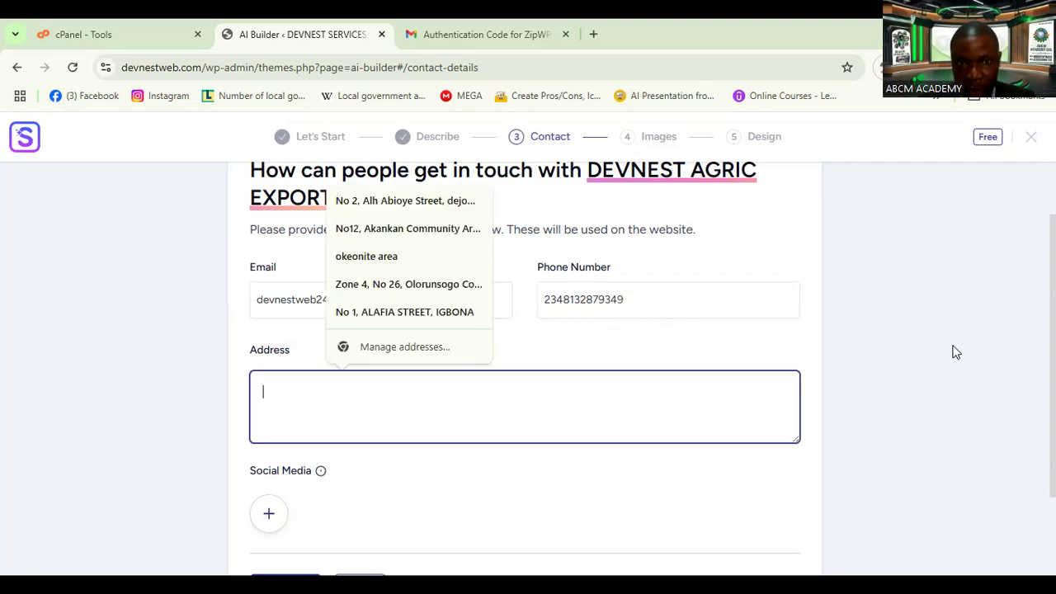
Fill in the company's street address in the Address field.
{"action": "left_click", "coordinate": [982, 424]}
{"action": "left_click", "coordinate": [447, 423]}
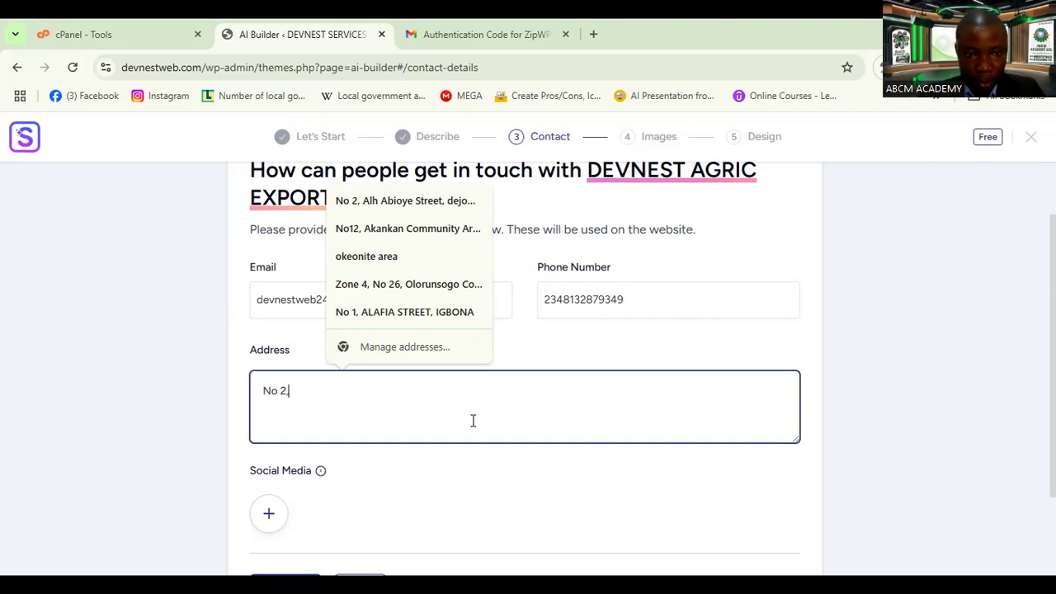
{"action": "type", "text": "eja GRA, Lagos, Nigeria"}
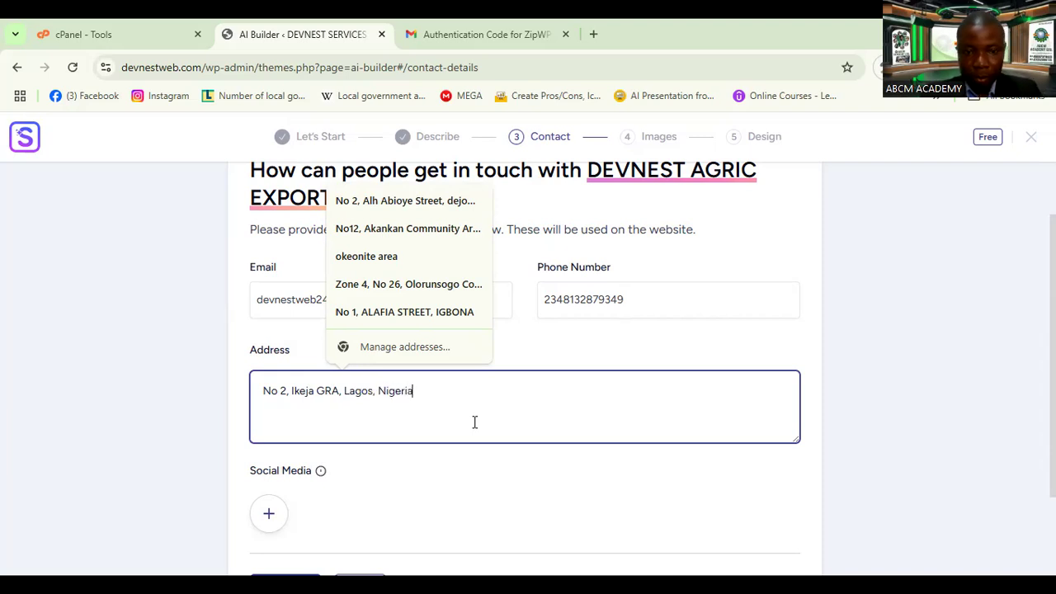
{"action": "left_click", "coordinate": [1002, 488]}
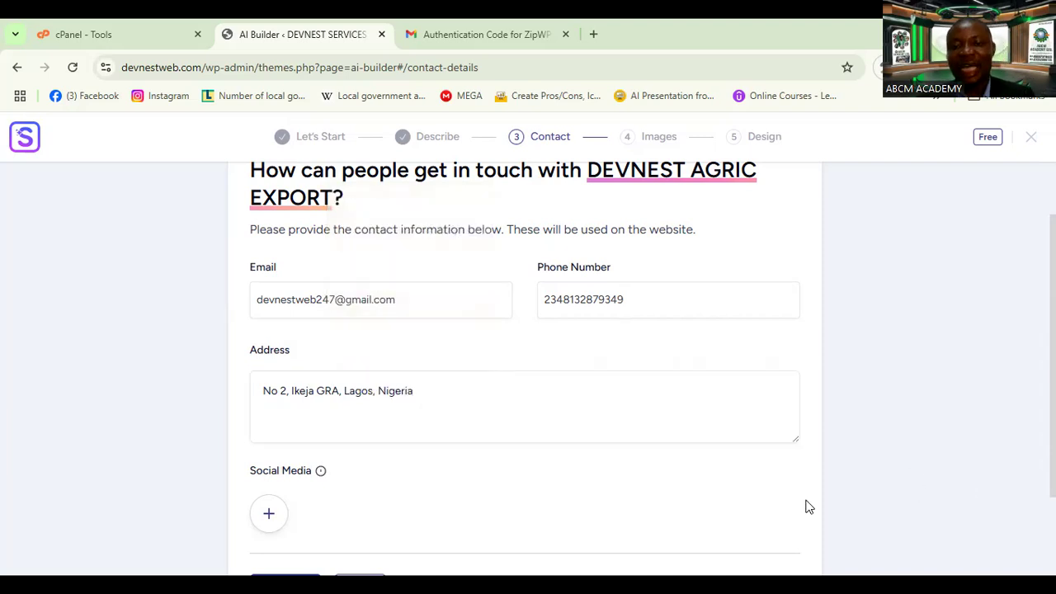
{"action": "scroll", "coordinate": [248, 454], "scroll_direction": "down", "scroll_amount": 2}
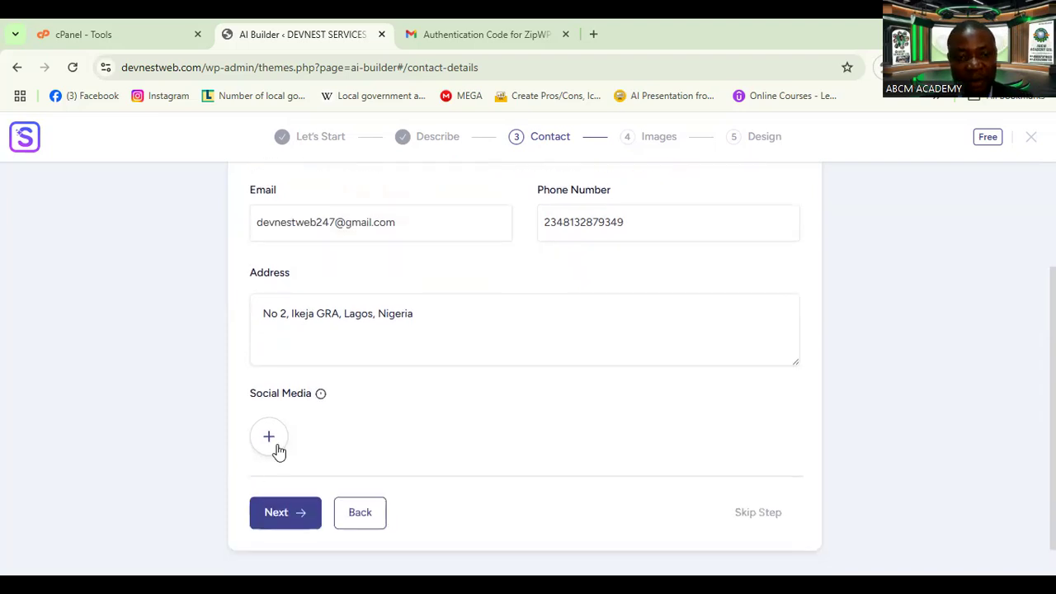
Add an empty Facebook social media entry, review the contact details and continue to Images.
{"action": "left_click", "coordinate": [276, 449]}
{"action": "left_click", "coordinate": [316, 135]}
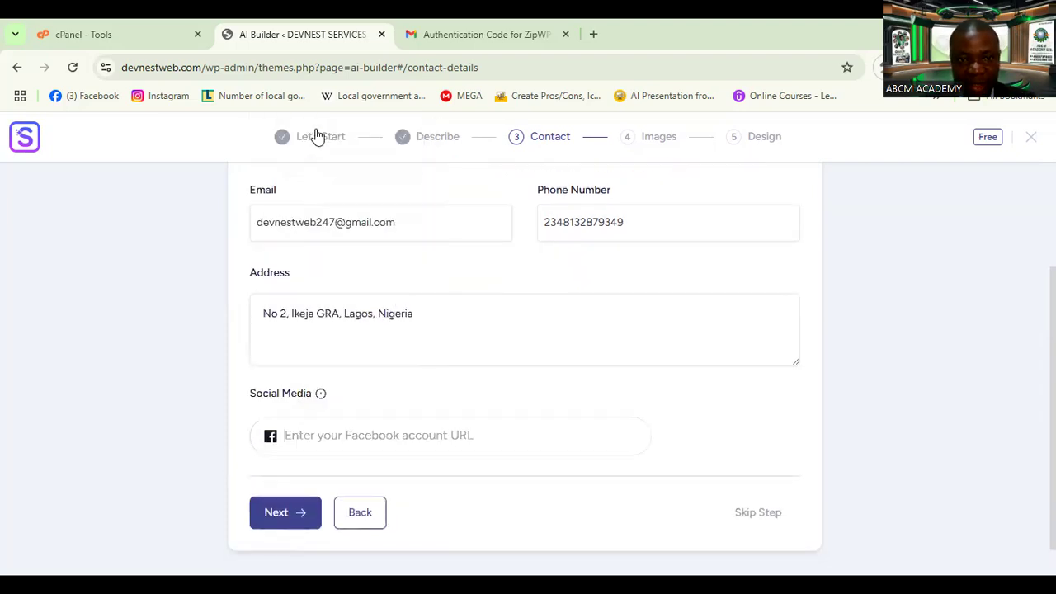
{"action": "left_click", "coordinate": [374, 440]}
{"action": "type", "text": "f"}
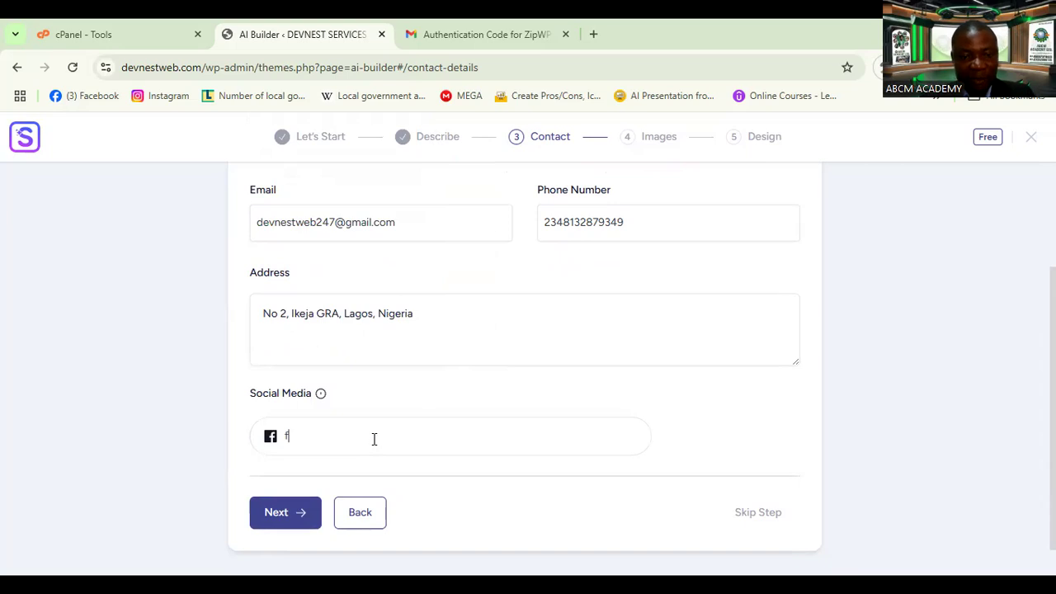
{"action": "key", "text": "BackSpace"}
{"action": "key", "text": "BackSpace"}
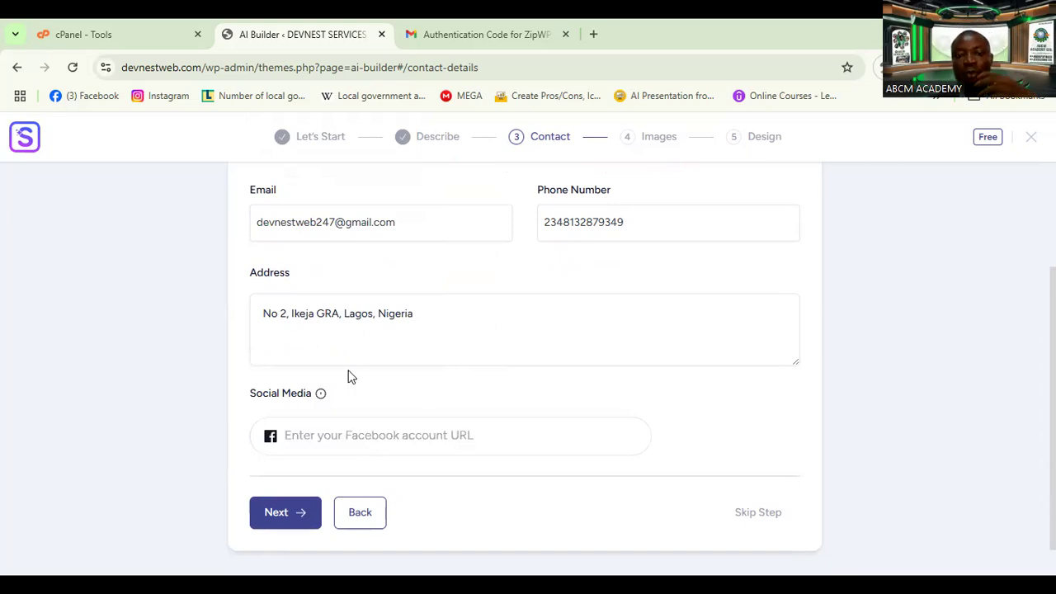
{"action": "scroll", "coordinate": [450, 355], "scroll_direction": "up", "scroll_amount": 2}
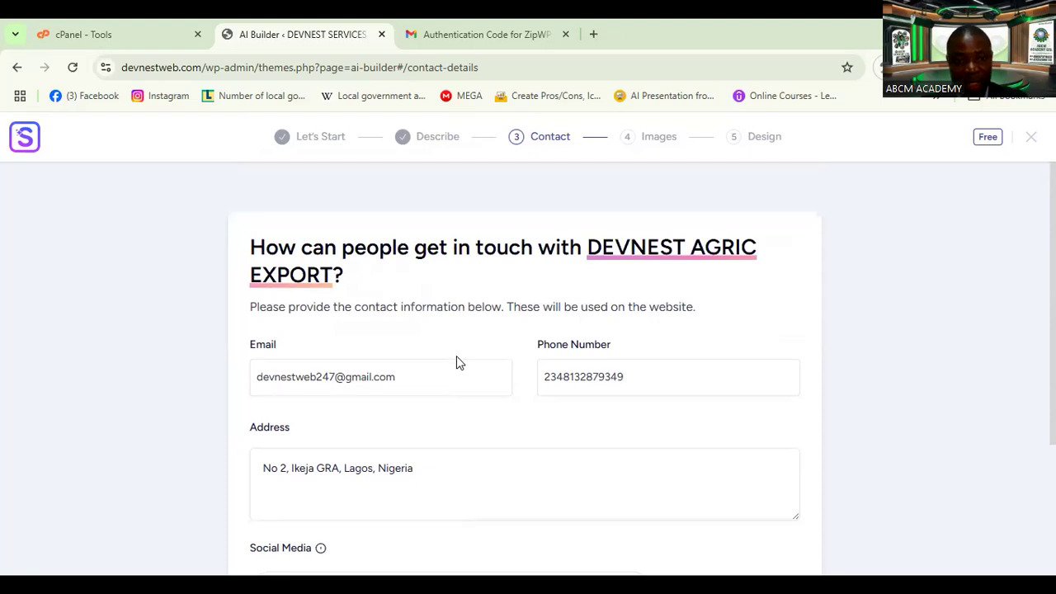
{"action": "scroll", "coordinate": [459, 363], "scroll_direction": "down", "scroll_amount": 2}
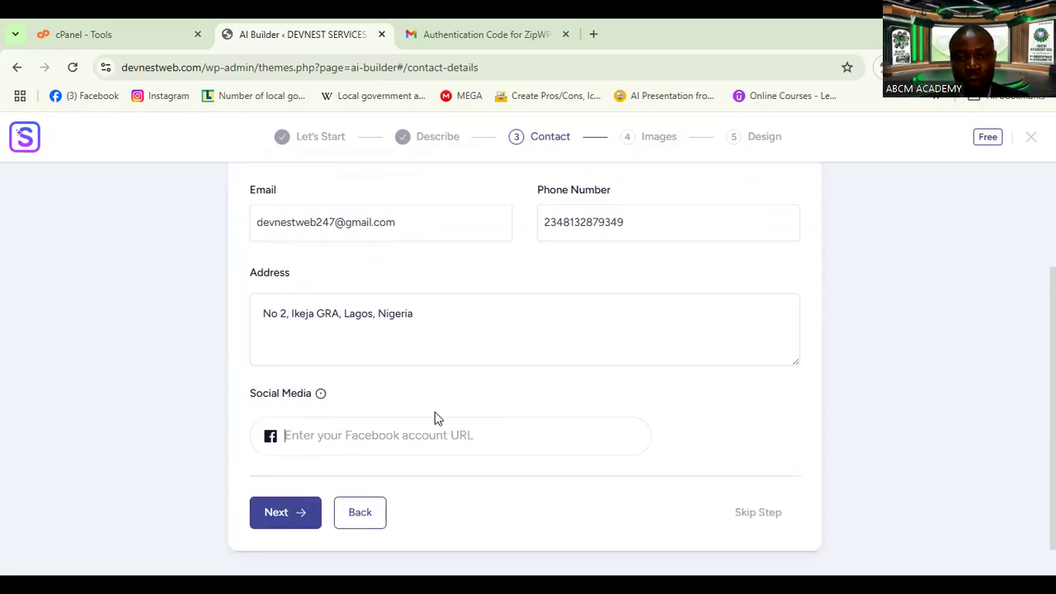
{"action": "scroll", "coordinate": [437, 418], "scroll_direction": "up", "scroll_amount": 2}
{"action": "left_click_drag", "start_coordinate": [581, 351], "coordinate": [587, 363]}
{"action": "left_click", "coordinate": [598, 384]}
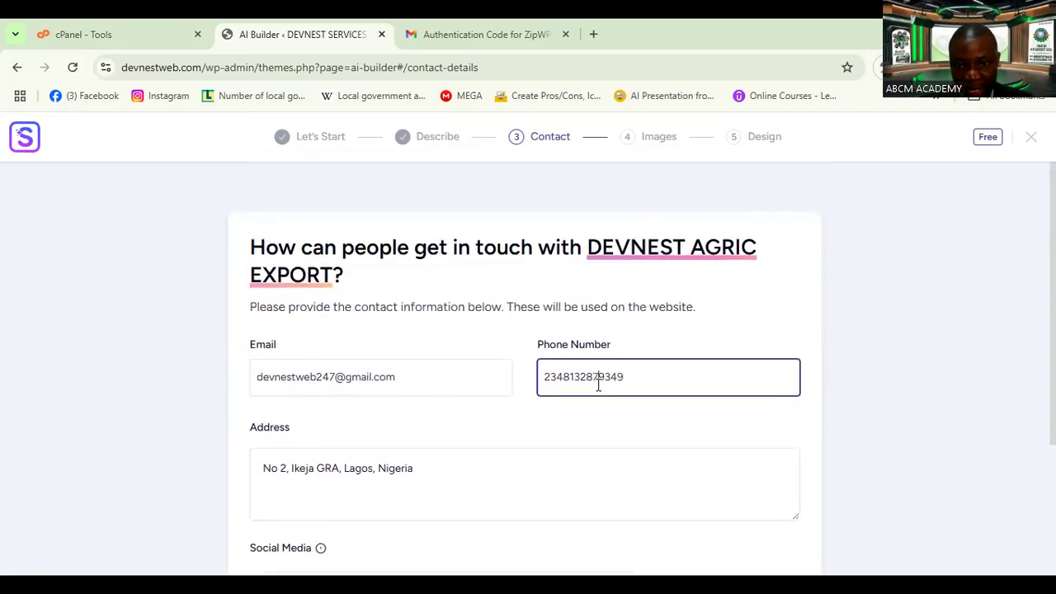
{"action": "scroll", "coordinate": [396, 437], "scroll_direction": "down", "scroll_amount": 2}
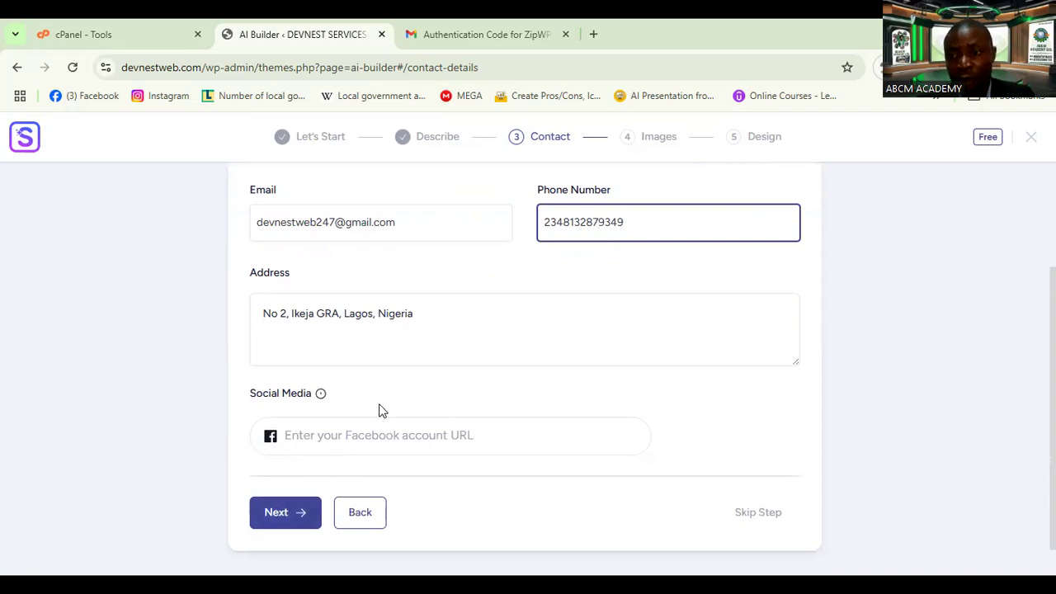
{"action": "left_click", "coordinate": [297, 516]}
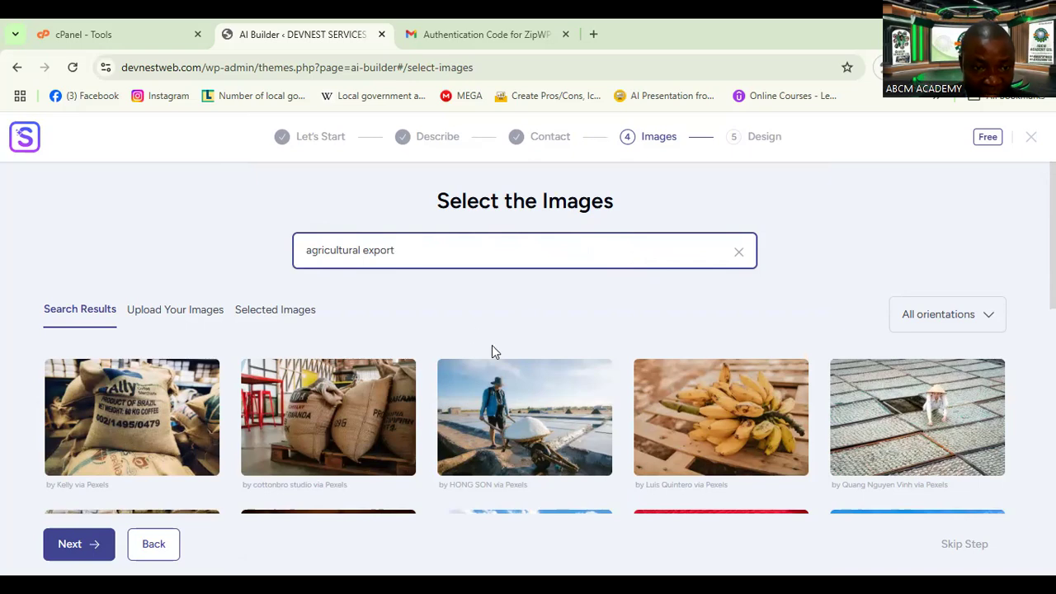
Select the coffee sacks, truck on green field and cocoa beans photos.
{"action": "scroll", "coordinate": [495, 353], "scroll_direction": "down", "scroll_amount": 1}
{"action": "scroll", "coordinate": [596, 378], "scroll_direction": "down", "scroll_amount": 1}
{"action": "scroll", "coordinate": [596, 378], "scroll_direction": "down", "scroll_amount": 3}
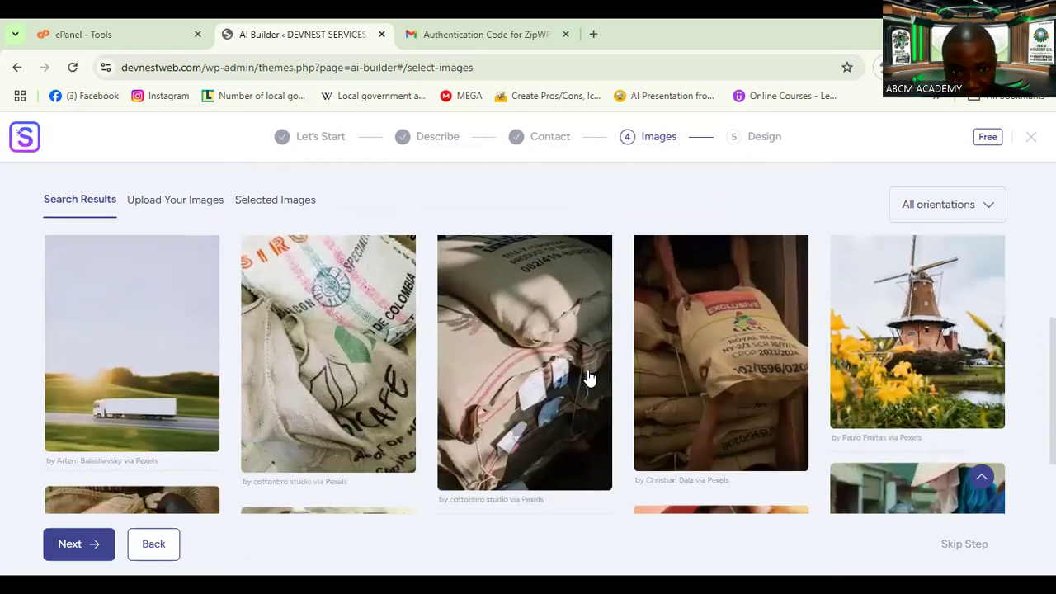
{"action": "scroll", "coordinate": [581, 373], "scroll_direction": "up", "scroll_amount": 3}
{"action": "scroll", "coordinate": [580, 373], "scroll_direction": "up", "scroll_amount": 2}
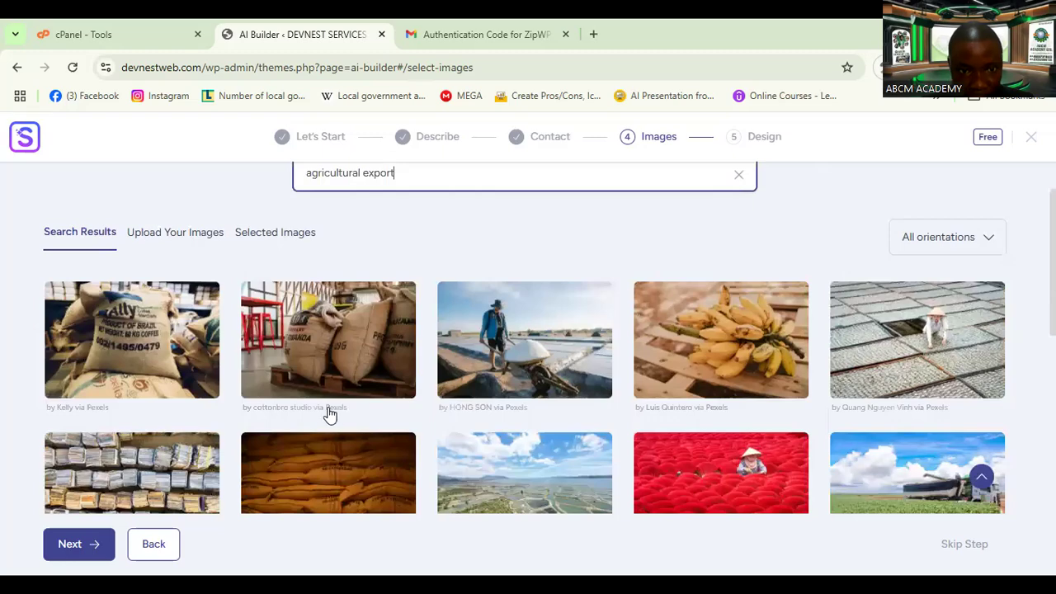
{"action": "scroll", "coordinate": [332, 408], "scroll_direction": "down", "scroll_amount": 5}
{"action": "scroll", "coordinate": [334, 394], "scroll_direction": "down", "scroll_amount": 5}
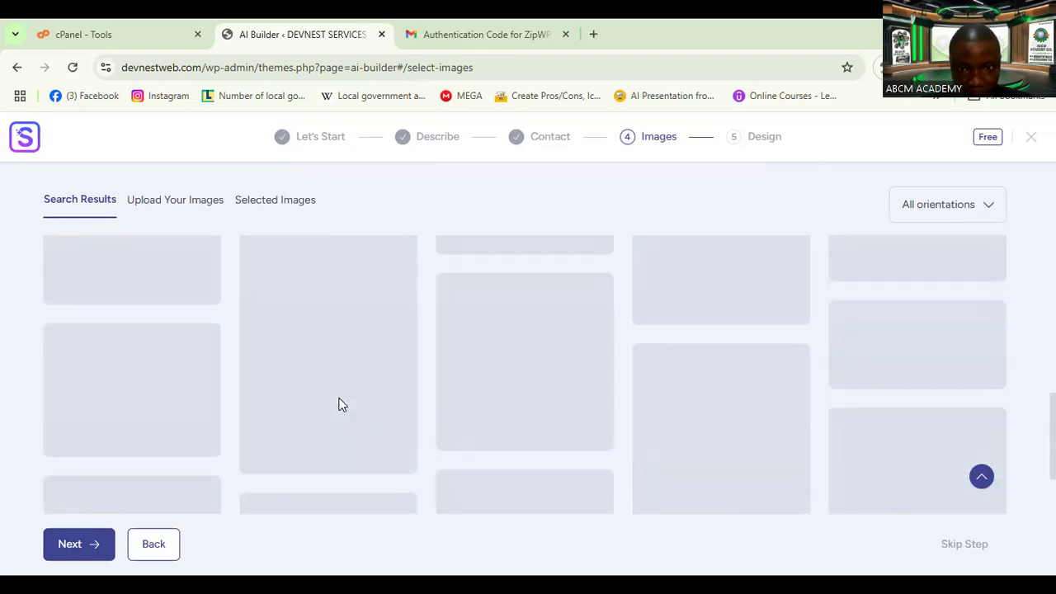
{"action": "scroll", "coordinate": [343, 404], "scroll_direction": "up", "scroll_amount": 6}
{"action": "scroll", "coordinate": [344, 381], "scroll_direction": "up", "scroll_amount": 3}
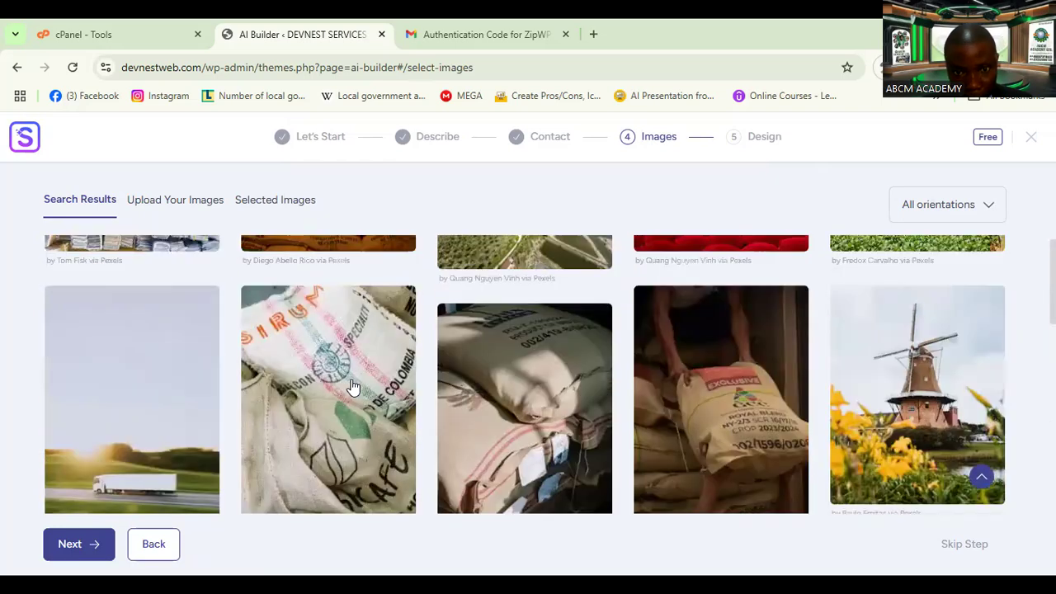
{"action": "scroll", "coordinate": [352, 386], "scroll_direction": "up", "scroll_amount": 5}
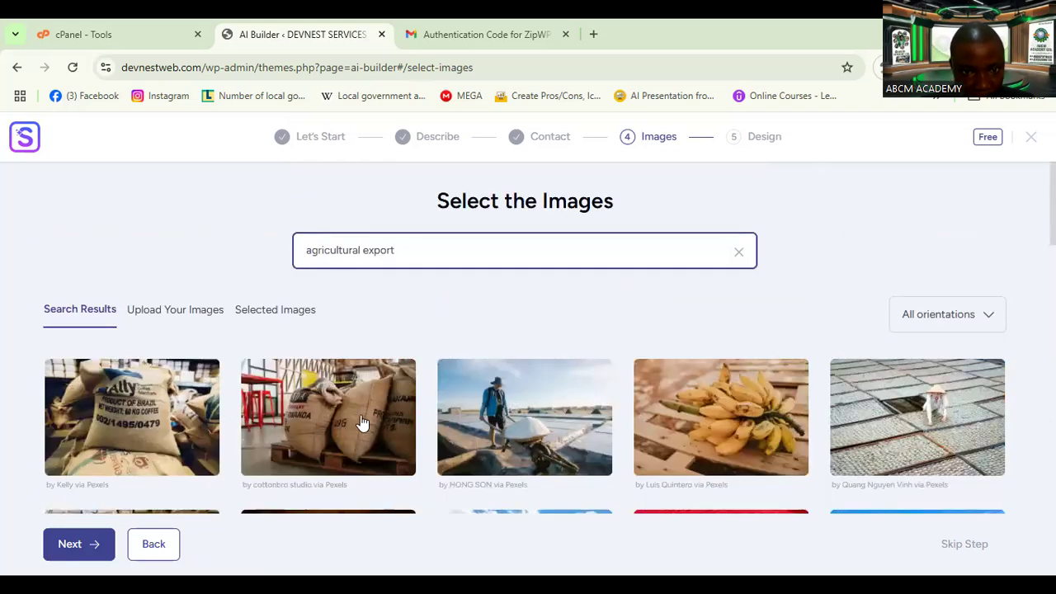
{"action": "left_click", "coordinate": [361, 422]}
{"action": "scroll", "coordinate": [368, 437], "scroll_direction": "down", "scroll_amount": 1}
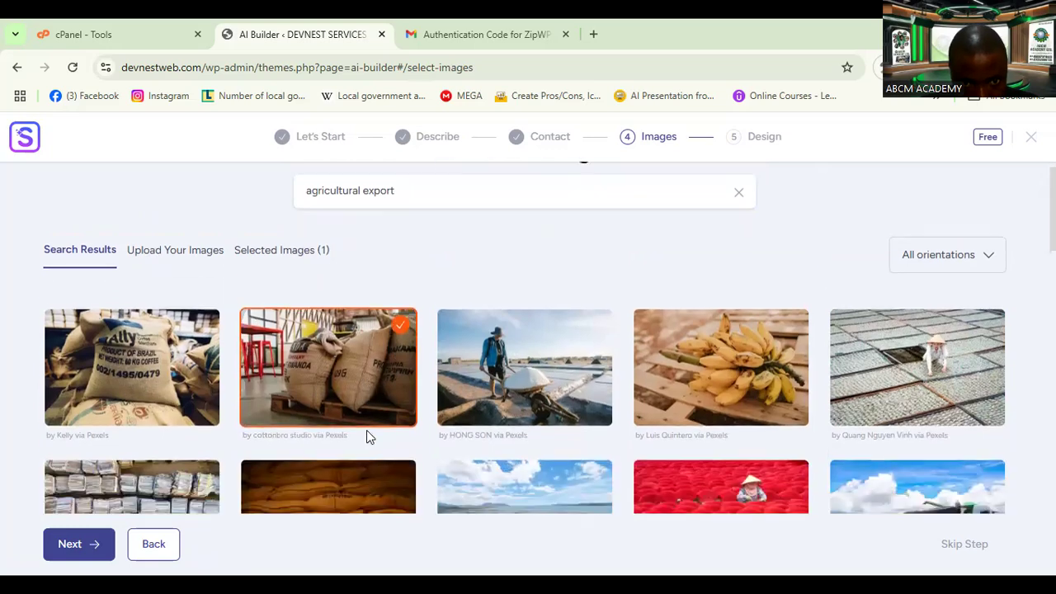
{"action": "scroll", "coordinate": [366, 430], "scroll_direction": "down", "scroll_amount": 3}
{"action": "scroll", "coordinate": [266, 433], "scroll_direction": "up", "scroll_amount": 4}
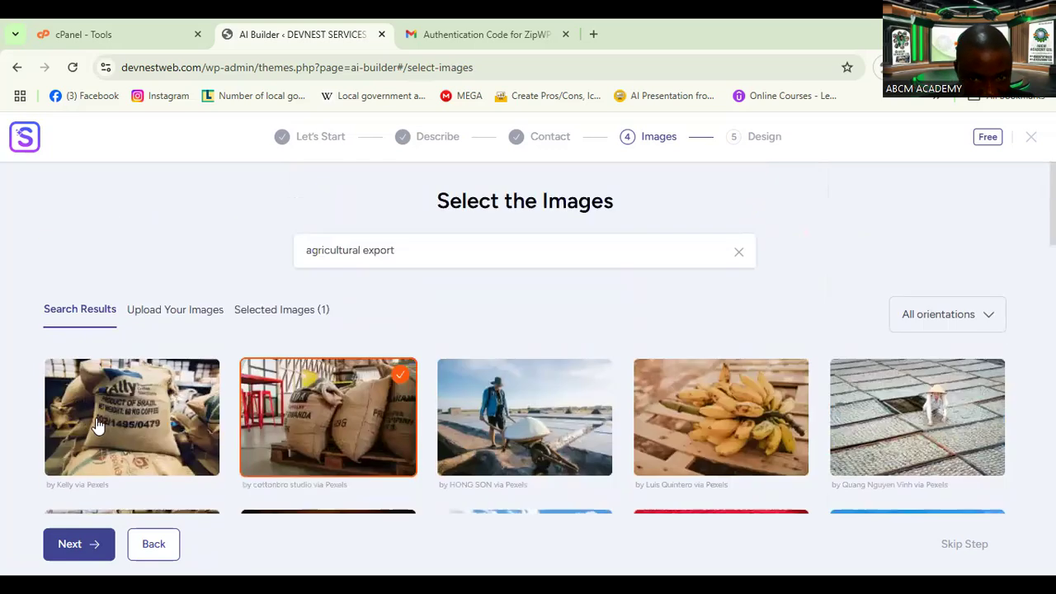
{"action": "scroll", "coordinate": [97, 424], "scroll_direction": "down", "scroll_amount": 1}
{"action": "scroll", "coordinate": [497, 394], "scroll_direction": "down", "scroll_amount": 1}
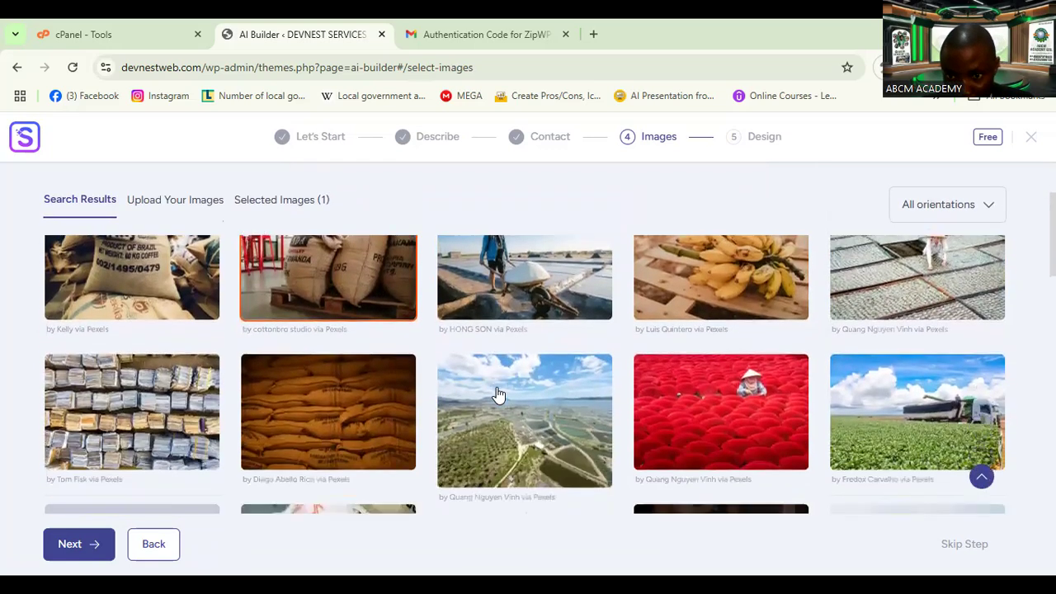
{"action": "scroll", "coordinate": [497, 395], "scroll_direction": "down", "scroll_amount": 1}
{"action": "left_click", "coordinate": [906, 372]}
{"action": "scroll", "coordinate": [619, 402], "scroll_direction": "down", "scroll_amount": 1}
{"action": "scroll", "coordinate": [616, 399], "scroll_direction": "down", "scroll_amount": 2}
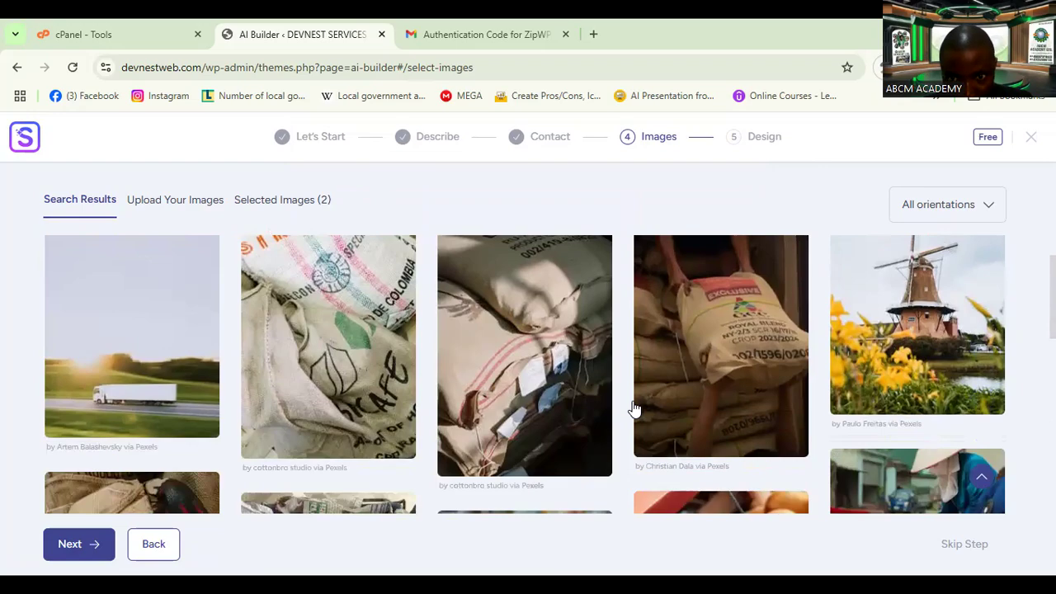
{"action": "scroll", "coordinate": [634, 409], "scroll_direction": "down", "scroll_amount": 3}
{"action": "scroll", "coordinate": [635, 408], "scroll_direction": "down", "scroll_amount": 2}
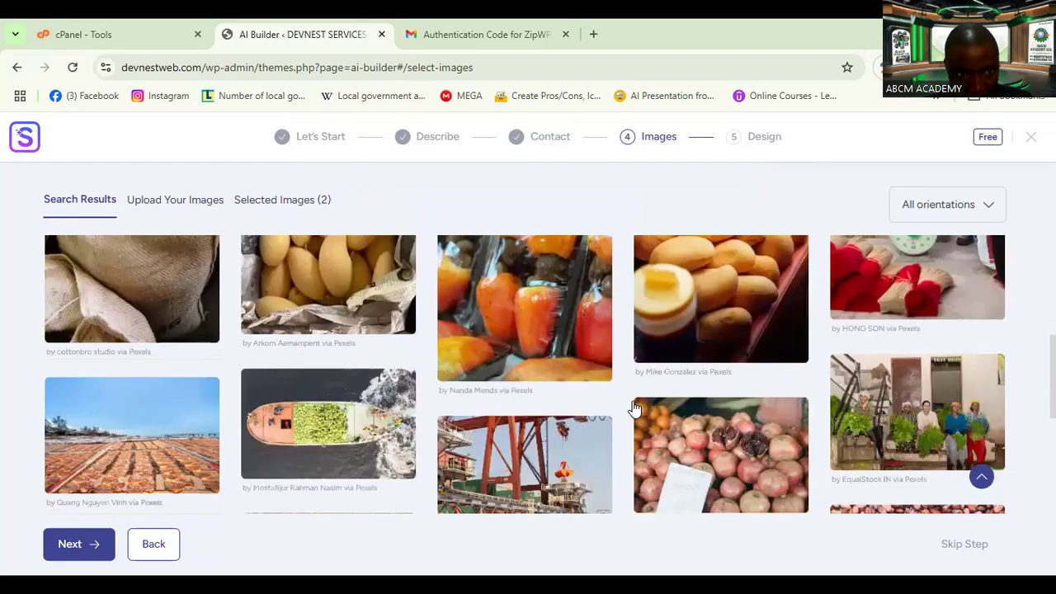
{"action": "scroll", "coordinate": [634, 408], "scroll_direction": "down", "scroll_amount": 4}
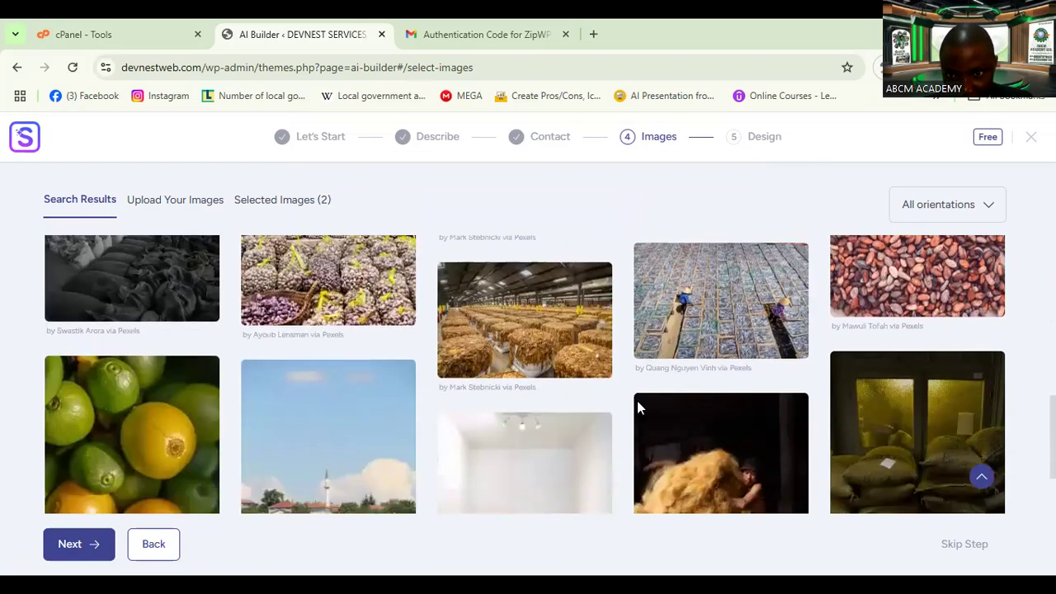
{"action": "scroll", "coordinate": [856, 441], "scroll_direction": "up", "scroll_amount": 3}
{"action": "left_click", "coordinate": [871, 467]}
Also select the lemons and tractor photos.
{"action": "scroll", "coordinate": [869, 463], "scroll_direction": "down", "scroll_amount": 2}
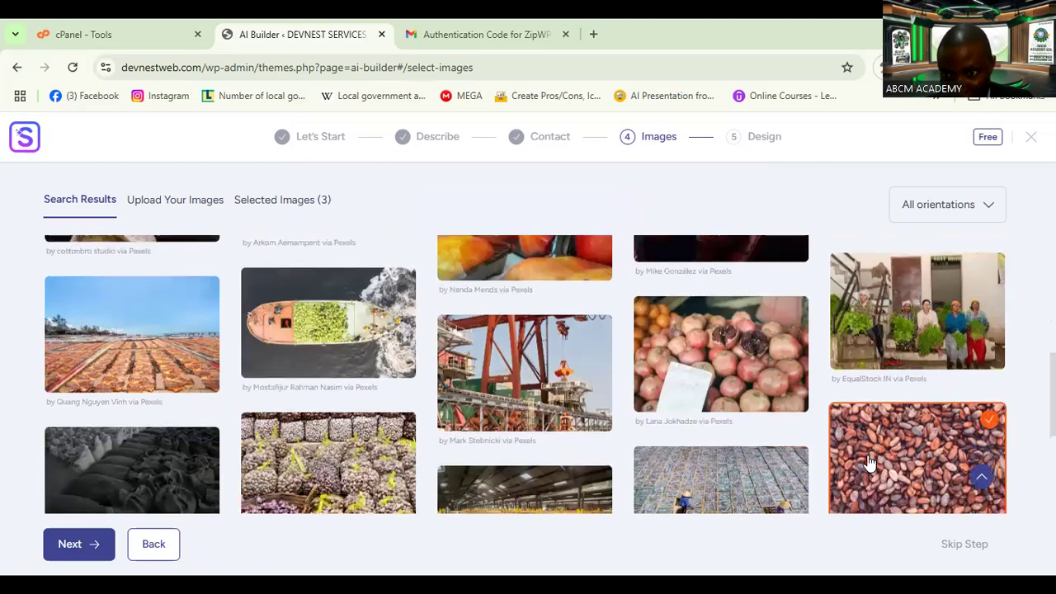
{"action": "scroll", "coordinate": [862, 461], "scroll_direction": "up", "scroll_amount": 1}
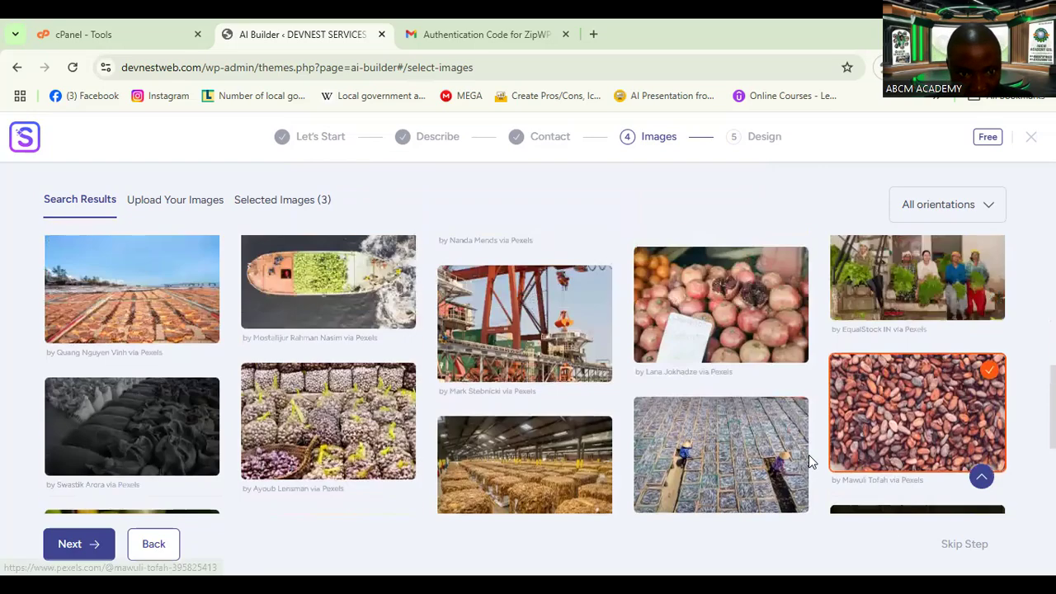
{"action": "scroll", "coordinate": [808, 454], "scroll_direction": "down", "scroll_amount": 1}
{"action": "scroll", "coordinate": [245, 321], "scroll_direction": "down", "scroll_amount": 2}
{"action": "left_click", "coordinate": [186, 350]}
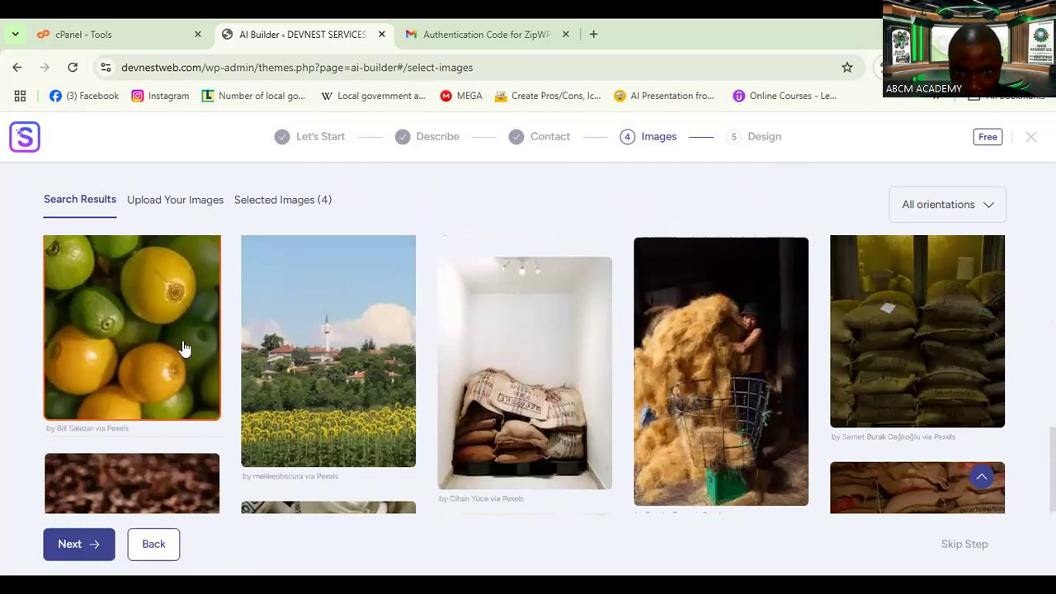
{"action": "scroll", "coordinate": [417, 319], "scroll_direction": "down", "scroll_amount": 3}
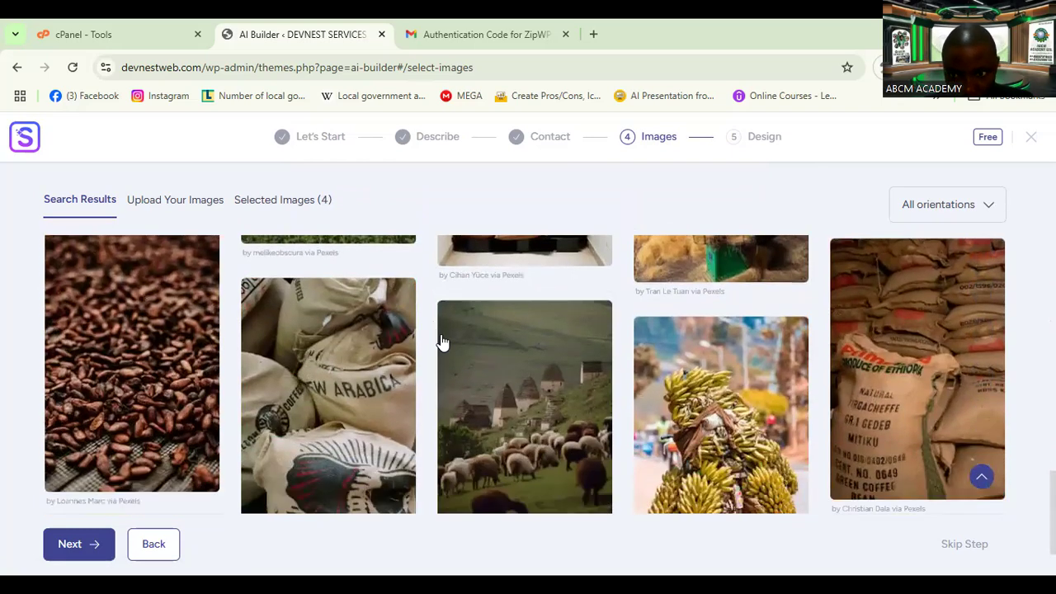
{"action": "scroll", "coordinate": [493, 435], "scroll_direction": "down", "scroll_amount": 2}
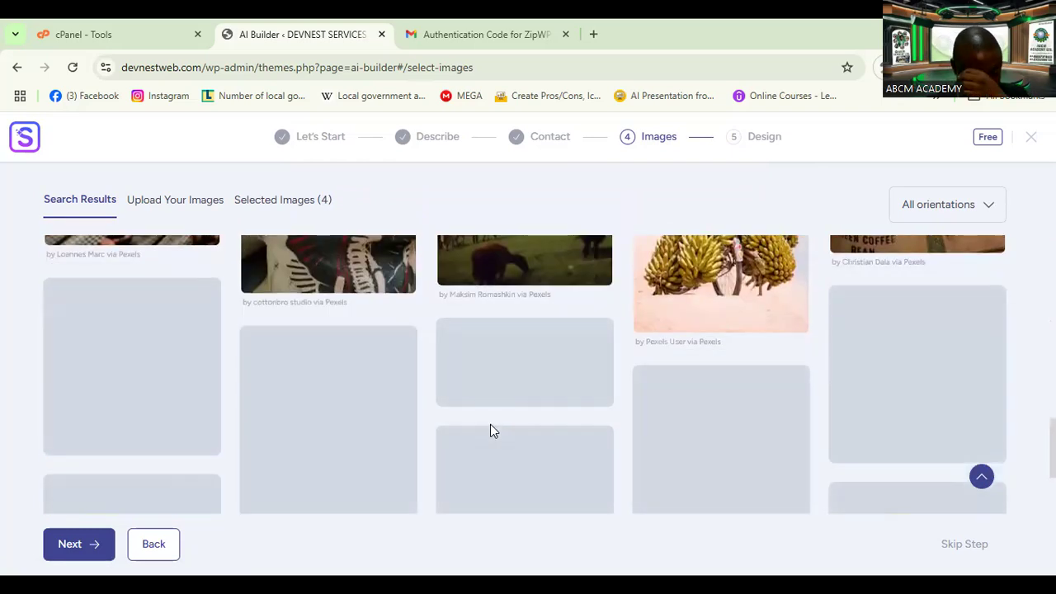
{"action": "scroll", "coordinate": [490, 423], "scroll_direction": "up", "scroll_amount": 2}
{"action": "scroll", "coordinate": [490, 424], "scroll_direction": "up", "scroll_amount": 2}
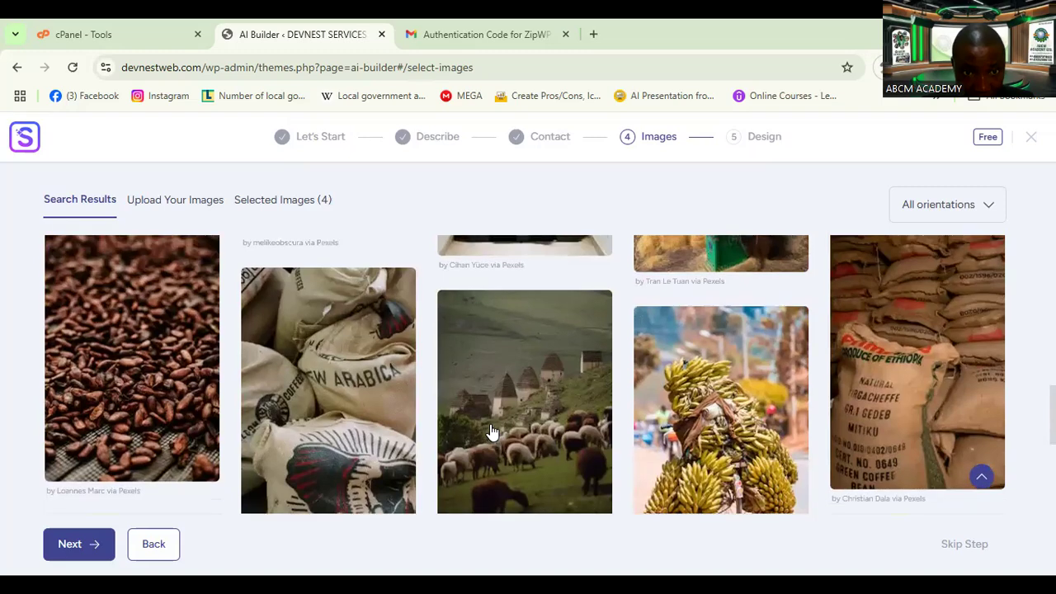
{"action": "scroll", "coordinate": [490, 424], "scroll_direction": "down", "scroll_amount": 2}
{"action": "scroll", "coordinate": [490, 424], "scroll_direction": "up", "scroll_amount": 2}
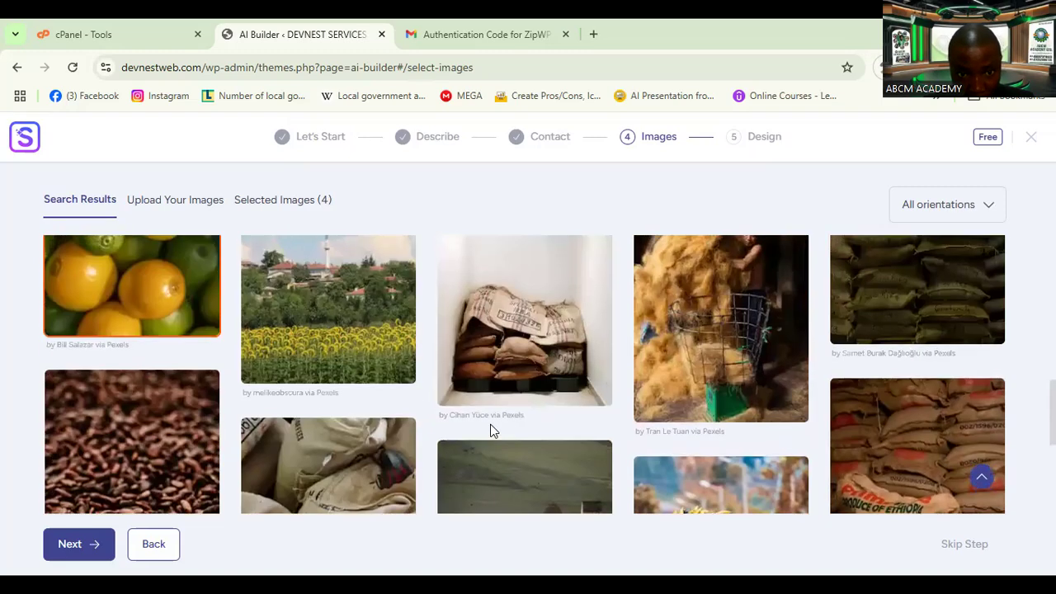
{"action": "scroll", "coordinate": [490, 424], "scroll_direction": "down", "scroll_amount": 5}
{"action": "scroll", "coordinate": [492, 430], "scroll_direction": "down", "scroll_amount": 10}
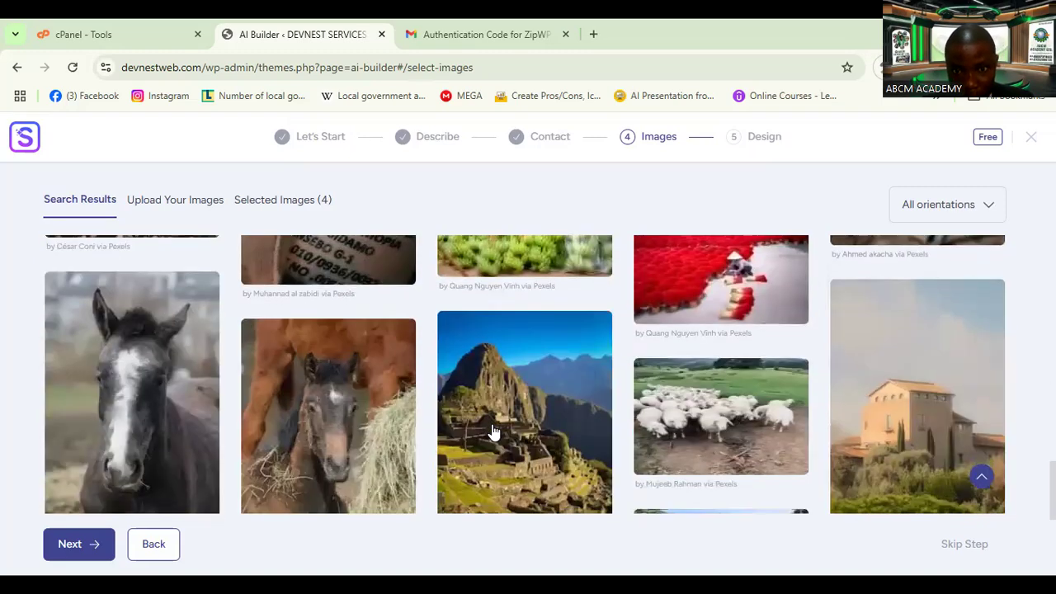
{"action": "scroll", "coordinate": [492, 427], "scroll_direction": "down", "scroll_amount": 2}
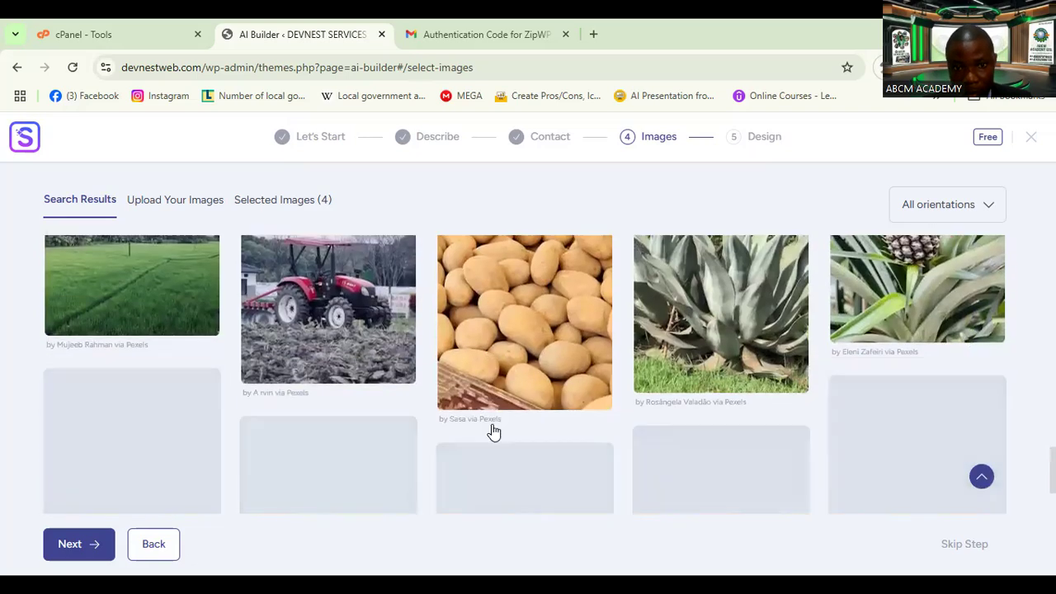
{"action": "scroll", "coordinate": [492, 428], "scroll_direction": "up", "scroll_amount": 4}
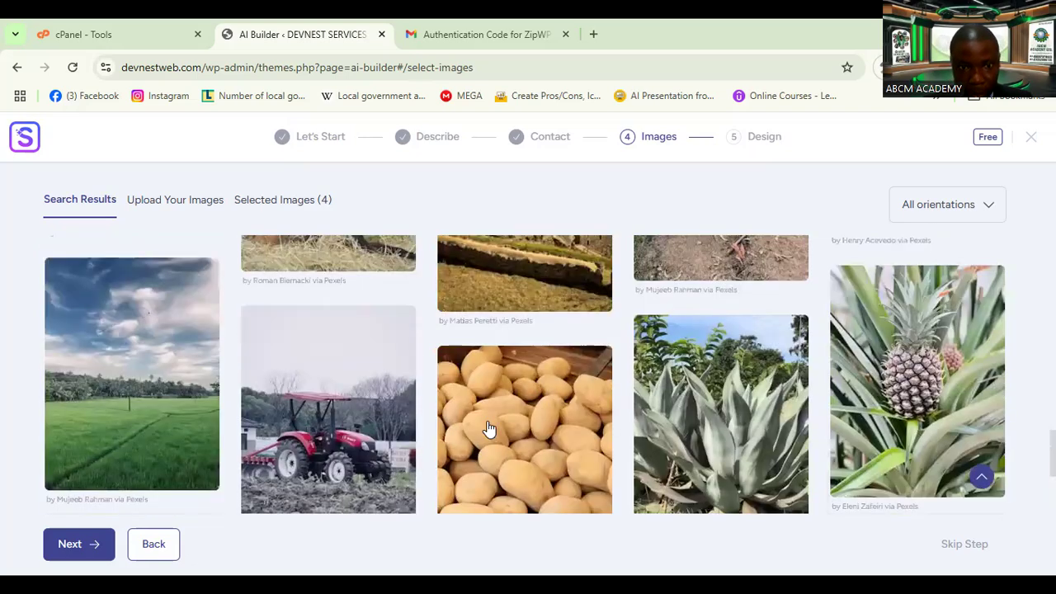
{"action": "scroll", "coordinate": [289, 404], "scroll_direction": "down", "scroll_amount": 1}
{"action": "left_click", "coordinate": [302, 415]}
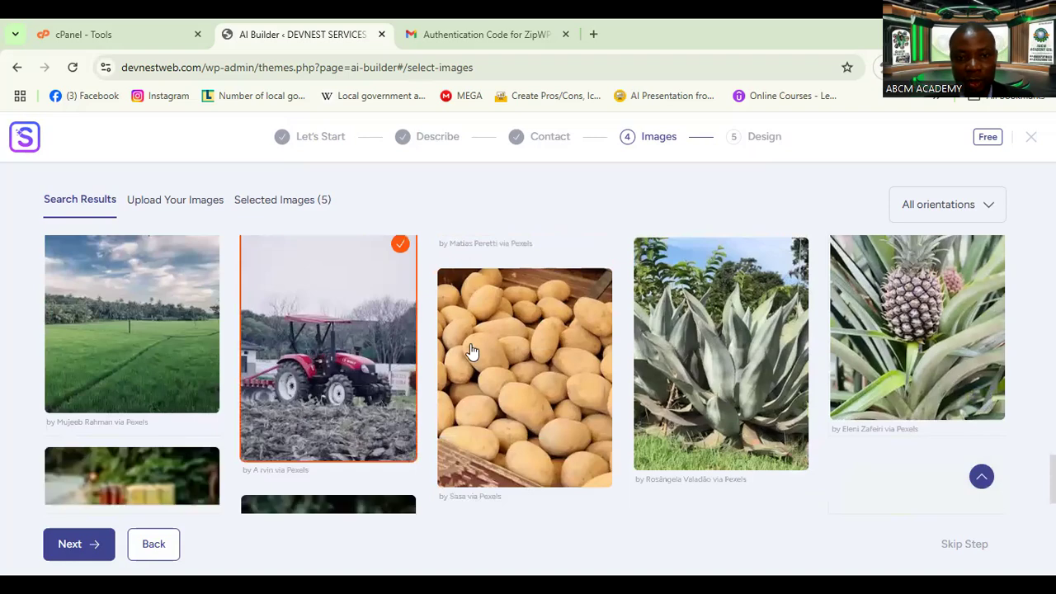
Search the images for the suggested 'local farmers' keyword.
{"action": "scroll", "coordinate": [471, 338], "scroll_direction": "up", "scroll_amount": 3}
{"action": "scroll", "coordinate": [472, 332], "scroll_direction": "down", "scroll_amount": 10}
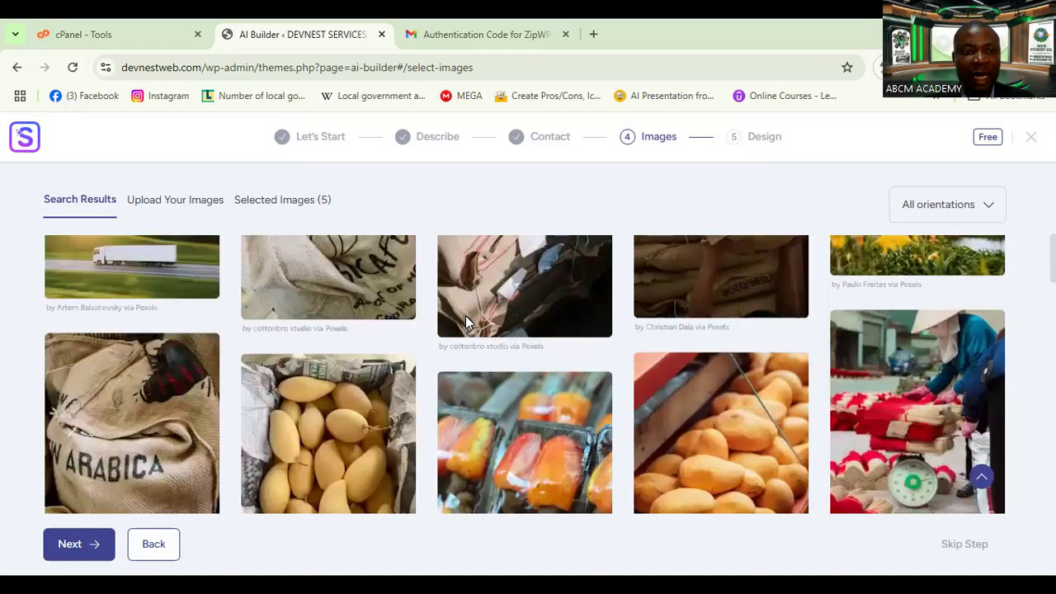
{"action": "scroll", "coordinate": [462, 297], "scroll_direction": "up", "scroll_amount": 10}
{"action": "left_click", "coordinate": [454, 249]}
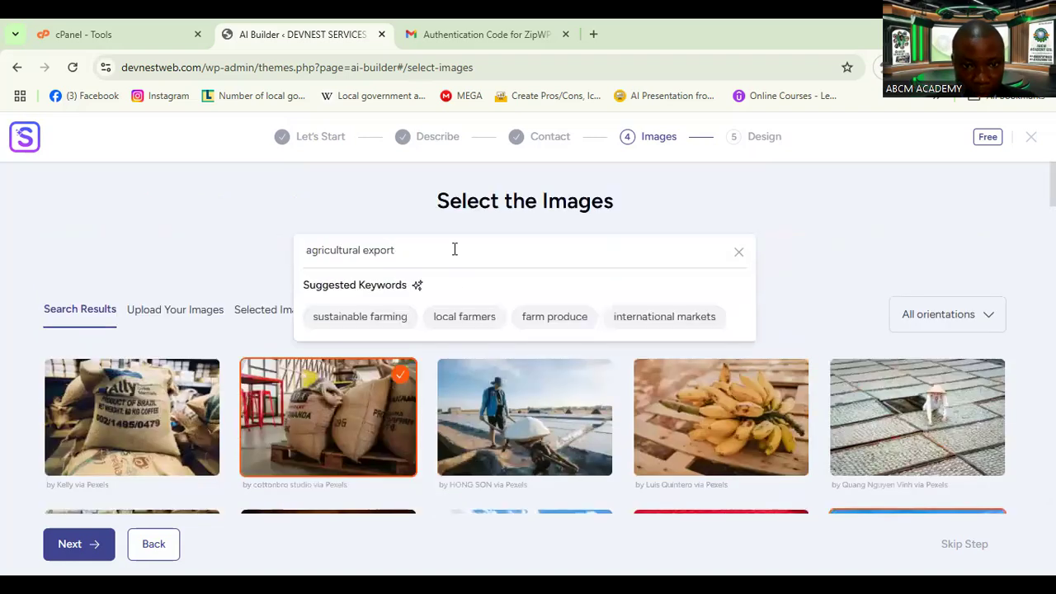
{"action": "left_click", "coordinate": [464, 322]}
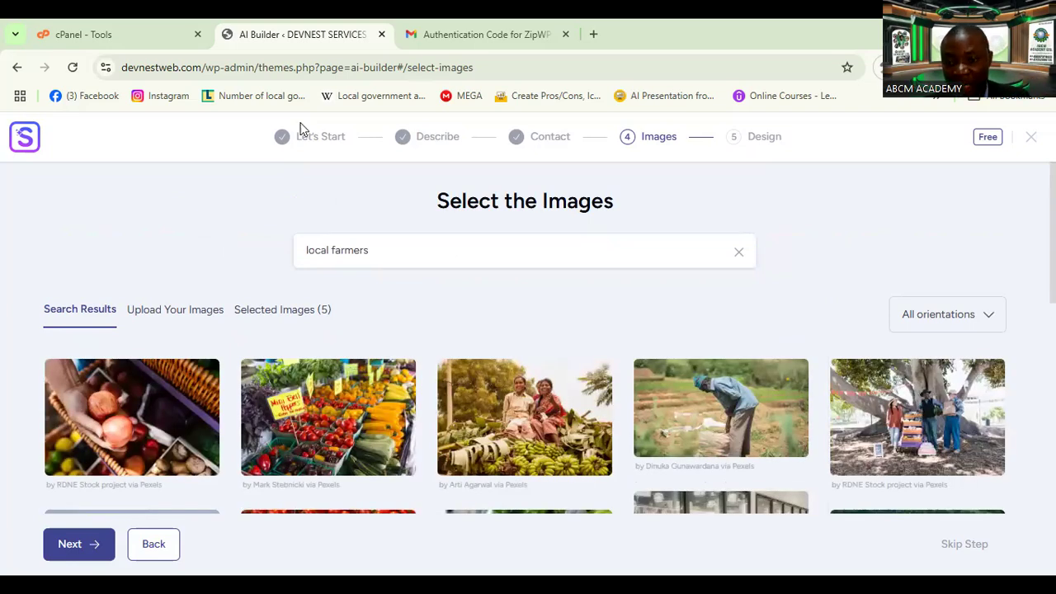
Add the rice-field workers photo from the local farmers results as the sixth selected image.
{"action": "scroll", "coordinate": [505, 285], "scroll_direction": "down", "scroll_amount": 2}
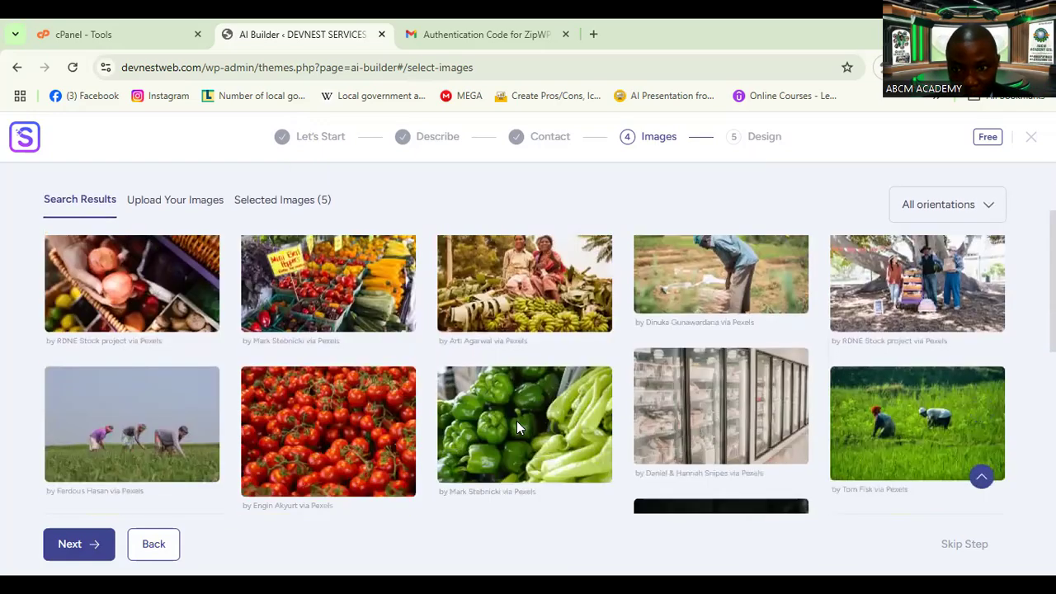
{"action": "scroll", "coordinate": [808, 401], "scroll_direction": "down", "scroll_amount": 1}
{"action": "left_click", "coordinate": [889, 377]}
Browse the remaining local farmers results and bring up the Suggested Keywords list.
{"action": "scroll", "coordinate": [679, 412], "scroll_direction": "down", "scroll_amount": 1}
{"action": "scroll", "coordinate": [677, 421], "scroll_direction": "down", "scroll_amount": 3}
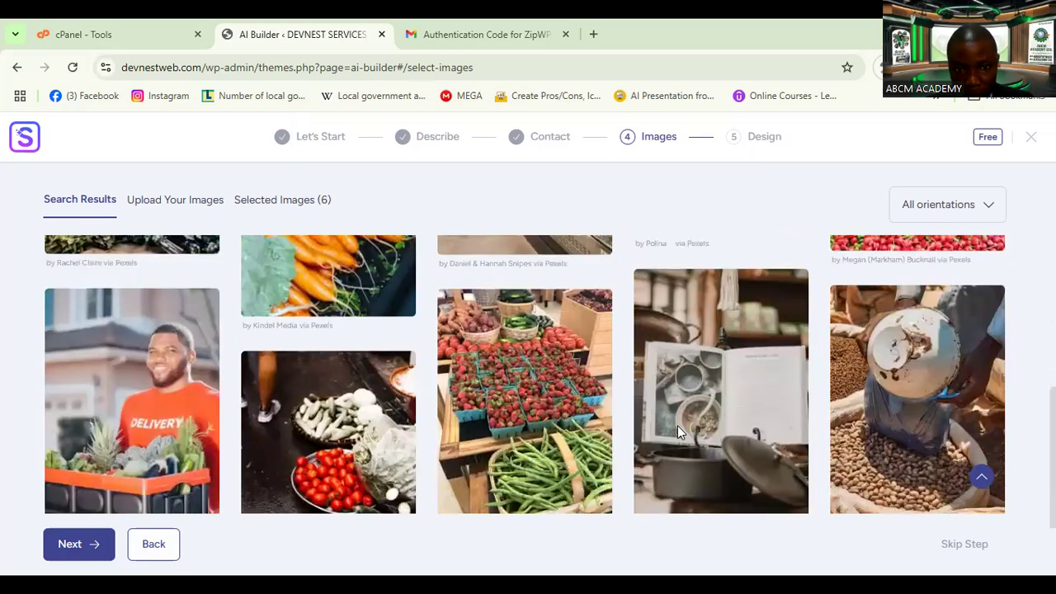
{"action": "scroll", "coordinate": [677, 430], "scroll_direction": "down", "scroll_amount": 7}
{"action": "scroll", "coordinate": [677, 430], "scroll_direction": "up", "scroll_amount": 4}
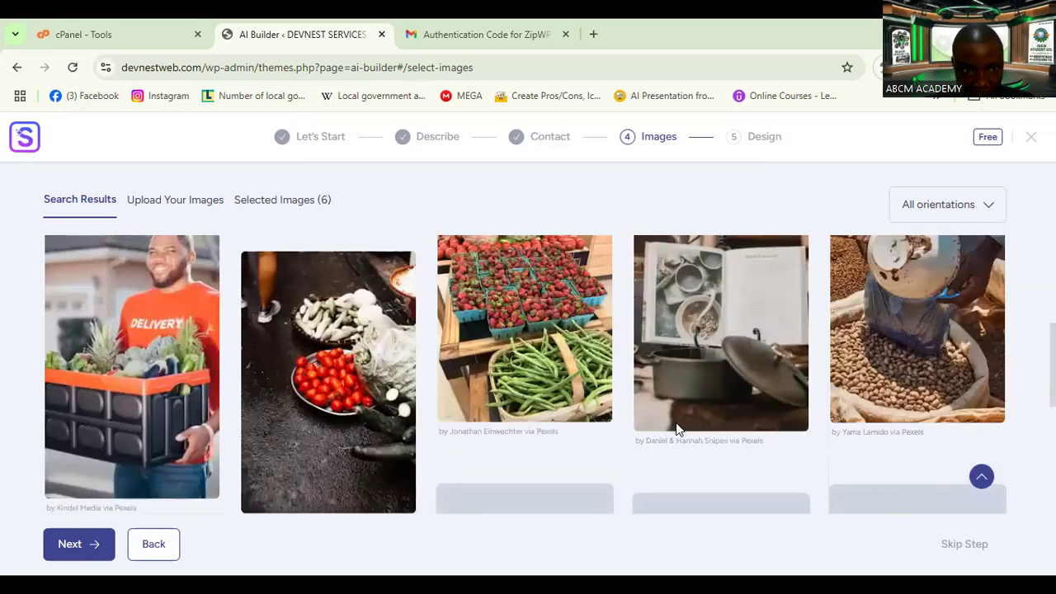
{"action": "scroll", "coordinate": [678, 431], "scroll_direction": "up", "scroll_amount": 2}
{"action": "scroll", "coordinate": [676, 430], "scroll_direction": "up", "scroll_amount": 2}
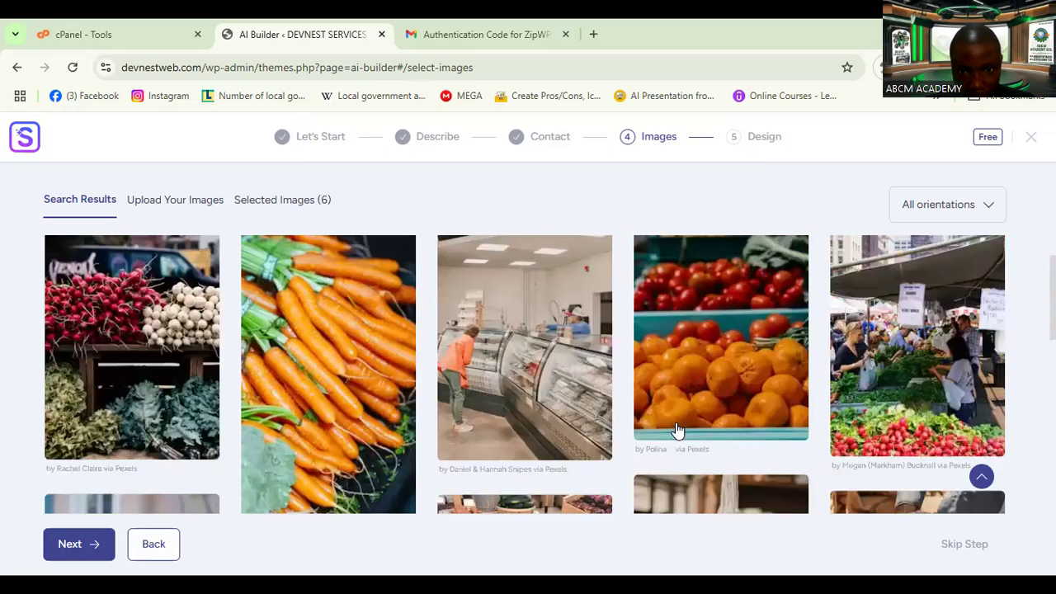
{"action": "scroll", "coordinate": [677, 431], "scroll_direction": "up", "scroll_amount": 1}
{"action": "scroll", "coordinate": [677, 430], "scroll_direction": "down", "scroll_amount": 1}
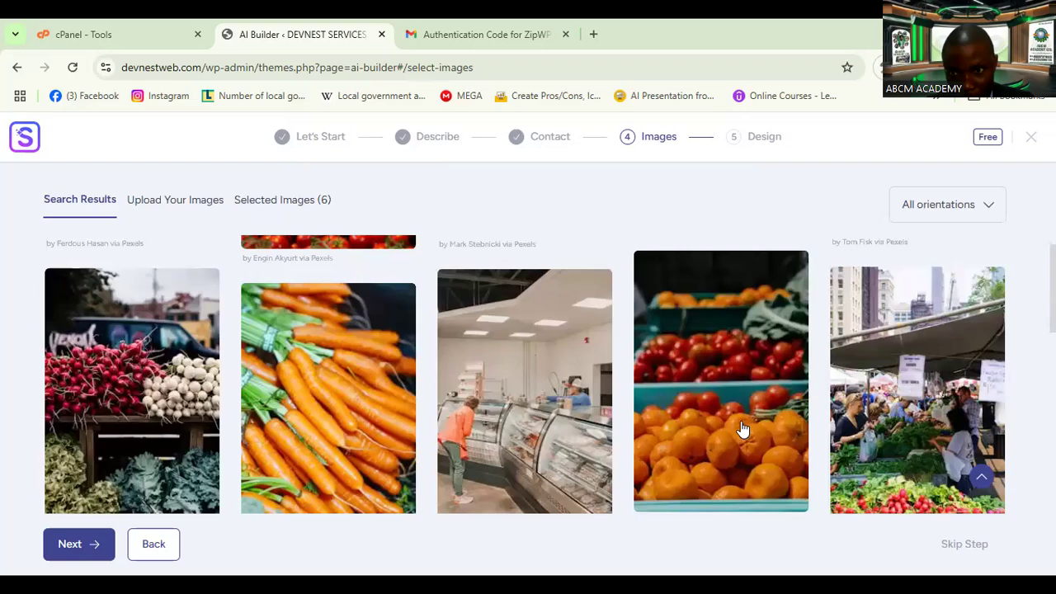
{"action": "scroll", "coordinate": [741, 430], "scroll_direction": "down", "scroll_amount": 3}
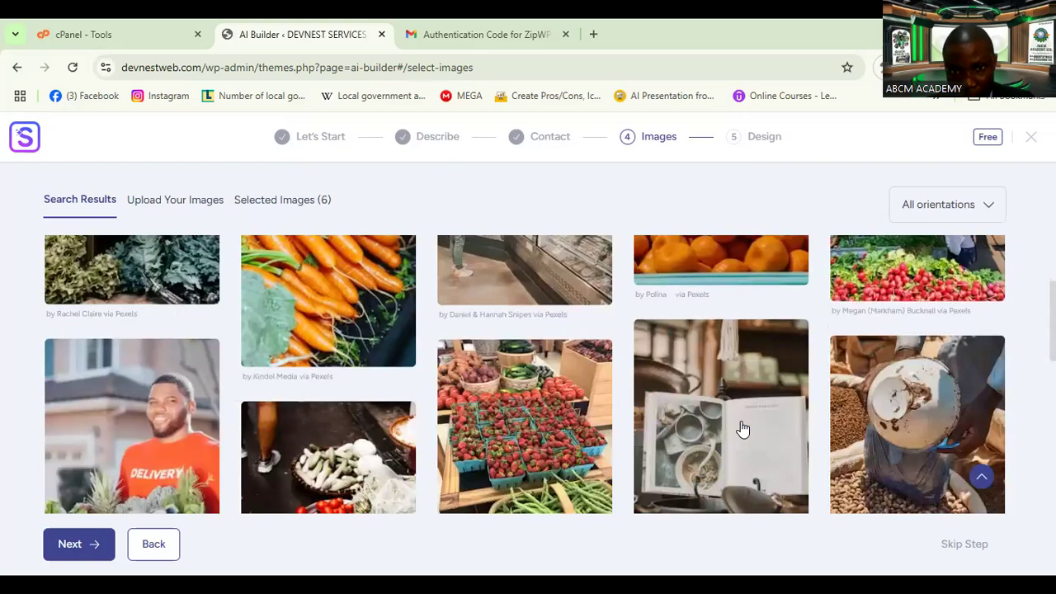
{"action": "scroll", "coordinate": [741, 428], "scroll_direction": "down", "scroll_amount": 10}
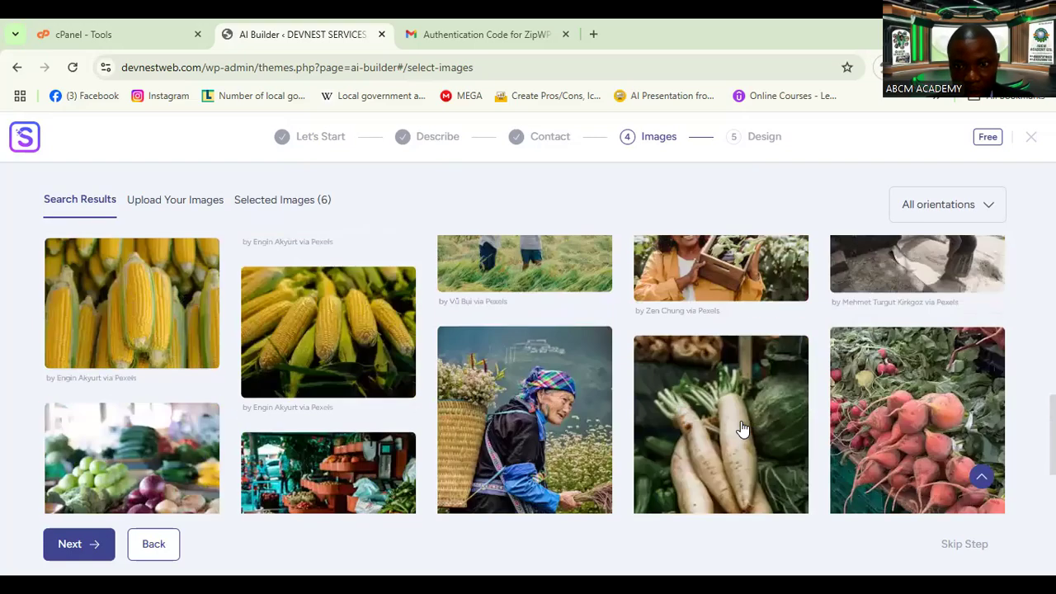
{"action": "scroll", "coordinate": [730, 396], "scroll_direction": "up", "scroll_amount": 15}
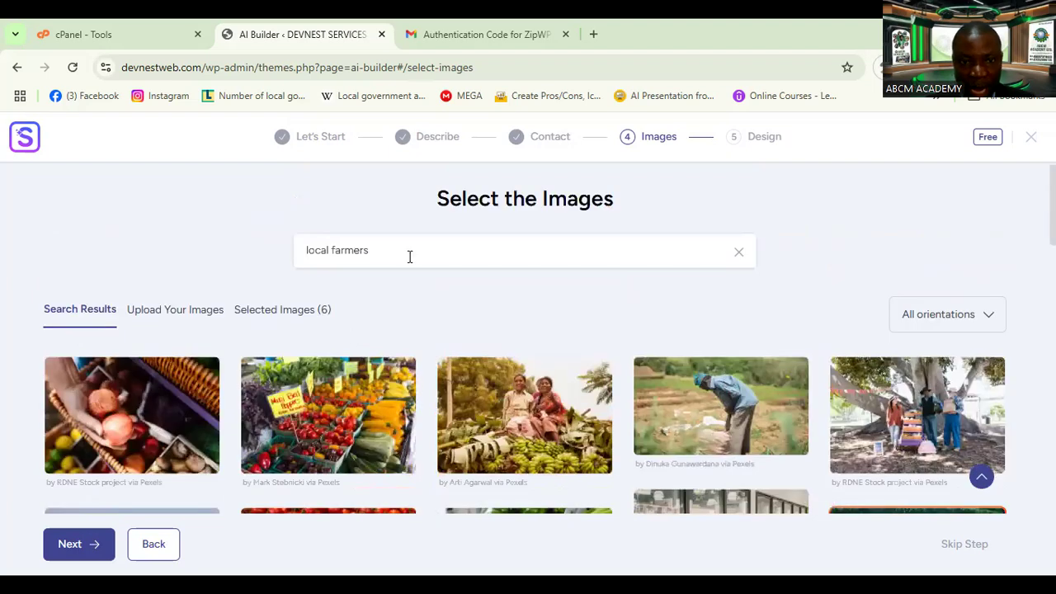
{"action": "left_click", "coordinate": [407, 249]}
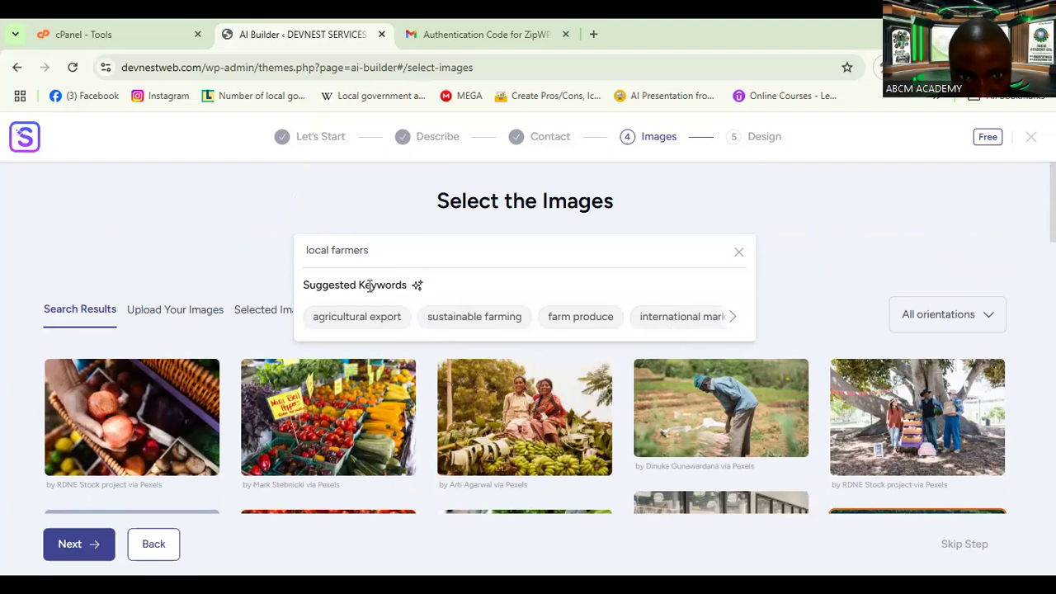
Replace the search term with 'export' and add the orange shipping containers photo.
{"action": "key", "text": "BackSpace"}
{"action": "key", "text": "BackSpace"}
{"action": "key", "text": "BackSpace"}
{"action": "key", "text": "BackSpace"}
{"action": "key", "text": "BackSpace"}
{"action": "key", "text": "BackSpace"}
{"action": "key", "text": "BackSpace"}
{"action": "key", "text": "BackSpace"}
{"action": "key", "text": "BackSpace"}
{"action": "key", "text": "BackSpace"}
{"action": "key", "text": "BackSpace"}
{"action": "key", "text": "BackSpace"}
{"action": "key", "text": "BackSpace"}
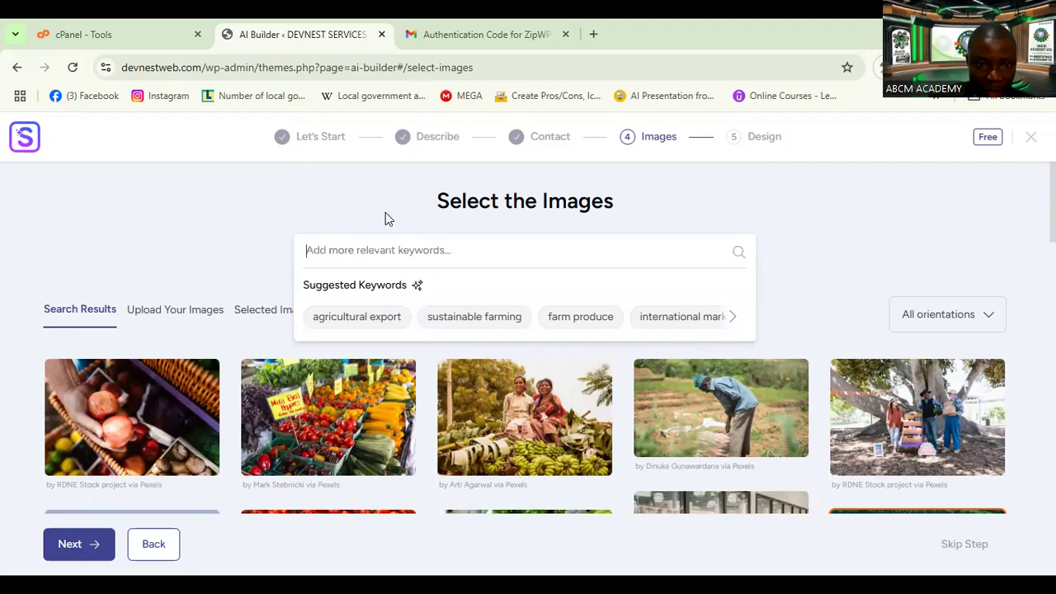
{"action": "type", "text": "export"}
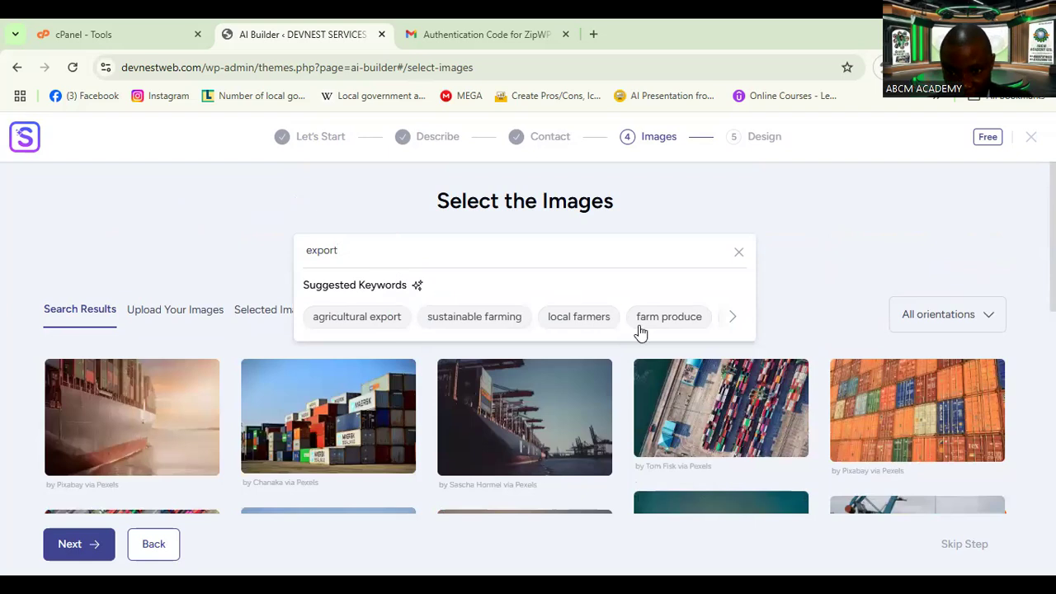
{"action": "scroll", "coordinate": [782, 407], "scroll_direction": "down", "scroll_amount": 1}
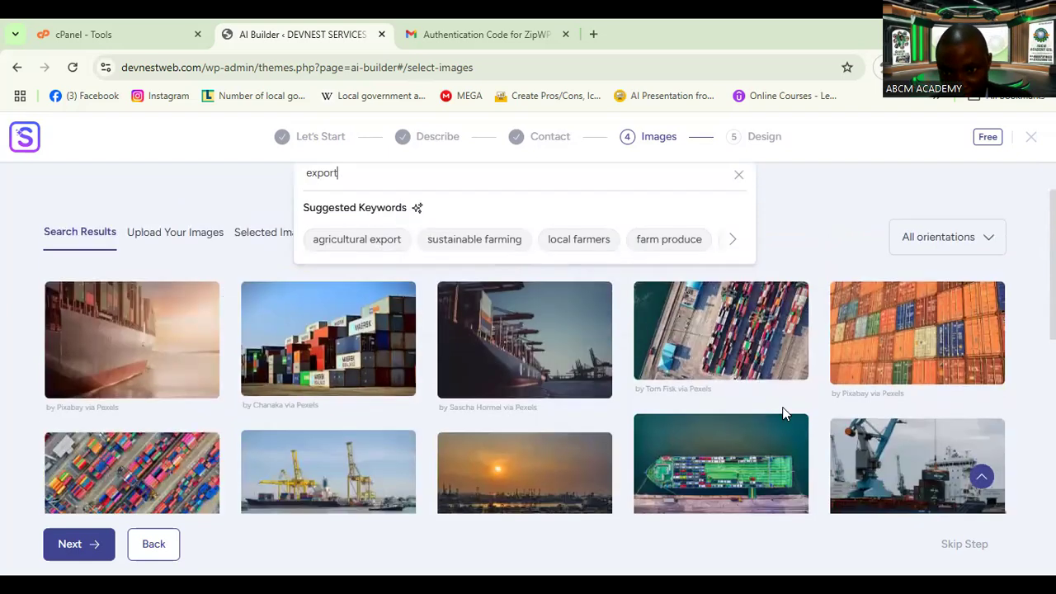
{"action": "left_click", "coordinate": [749, 360]}
{"action": "left_click", "coordinate": [933, 339]}
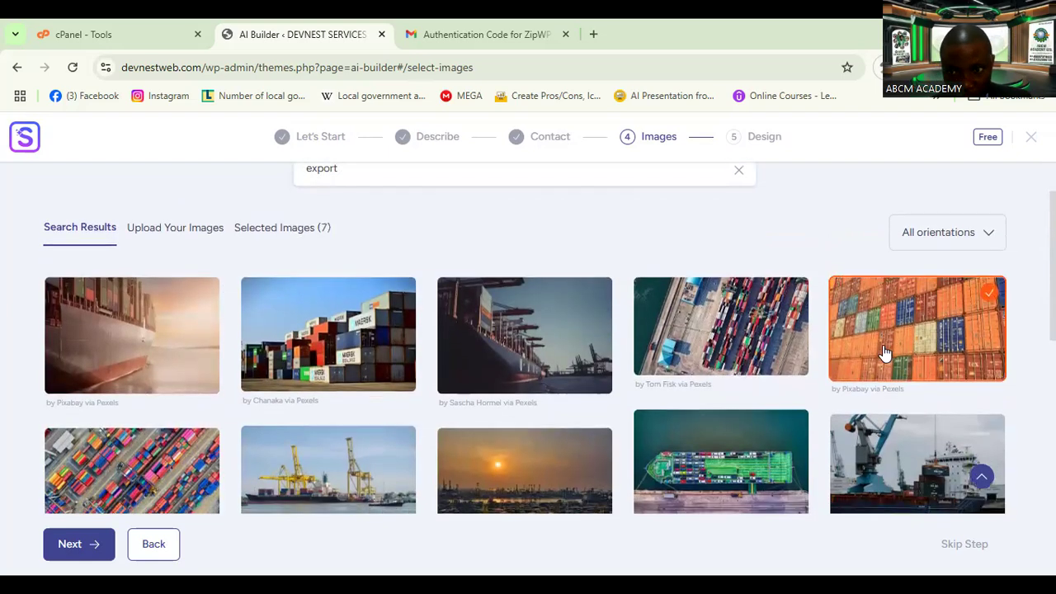
Add the stacked containers and cargo ship at port photos, reaching nine selected images.
{"action": "scroll", "coordinate": [883, 354], "scroll_direction": "down", "scroll_amount": 3}
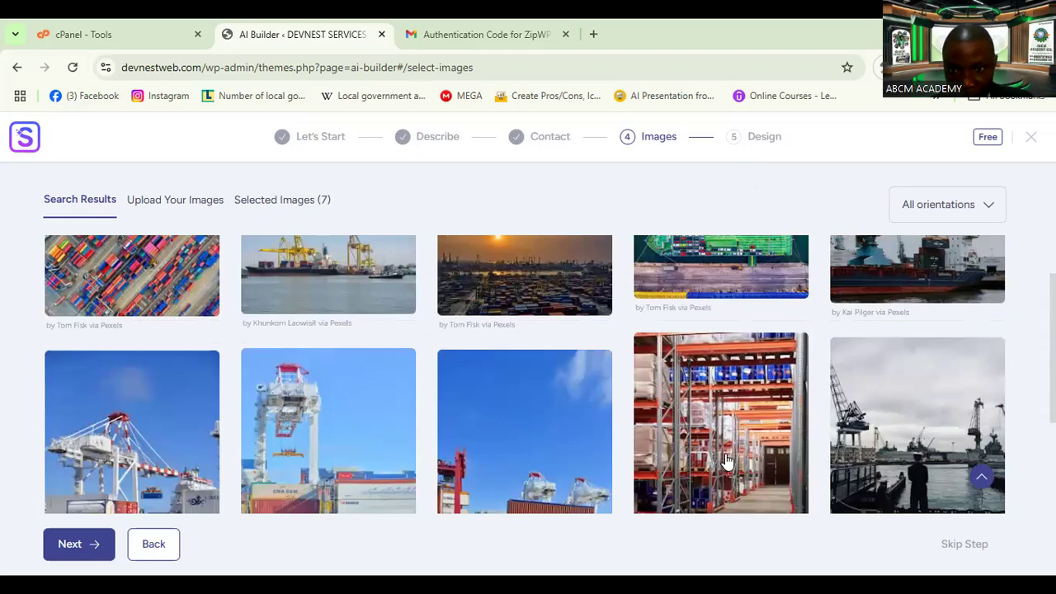
{"action": "scroll", "coordinate": [726, 462], "scroll_direction": "down", "scroll_amount": 3}
{"action": "scroll", "coordinate": [729, 462], "scroll_direction": "down", "scroll_amount": 2}
{"action": "scroll", "coordinate": [731, 455], "scroll_direction": "up", "scroll_amount": 4}
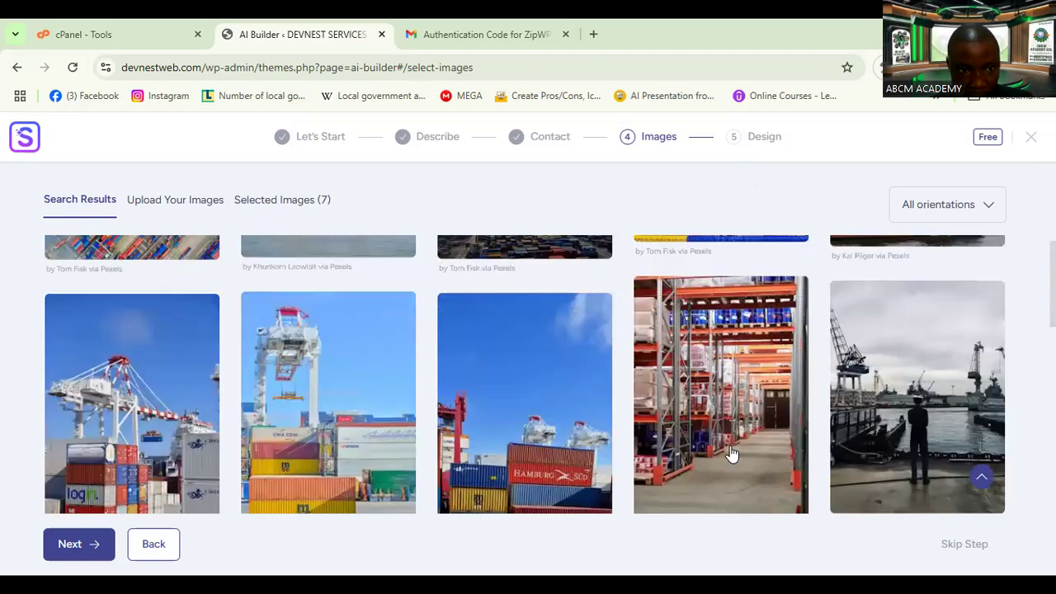
{"action": "scroll", "coordinate": [486, 471], "scroll_direction": "up", "scroll_amount": 10}
{"action": "left_click", "coordinate": [385, 449]}
{"action": "scroll", "coordinate": [608, 483], "scroll_direction": "down", "scroll_amount": 10}
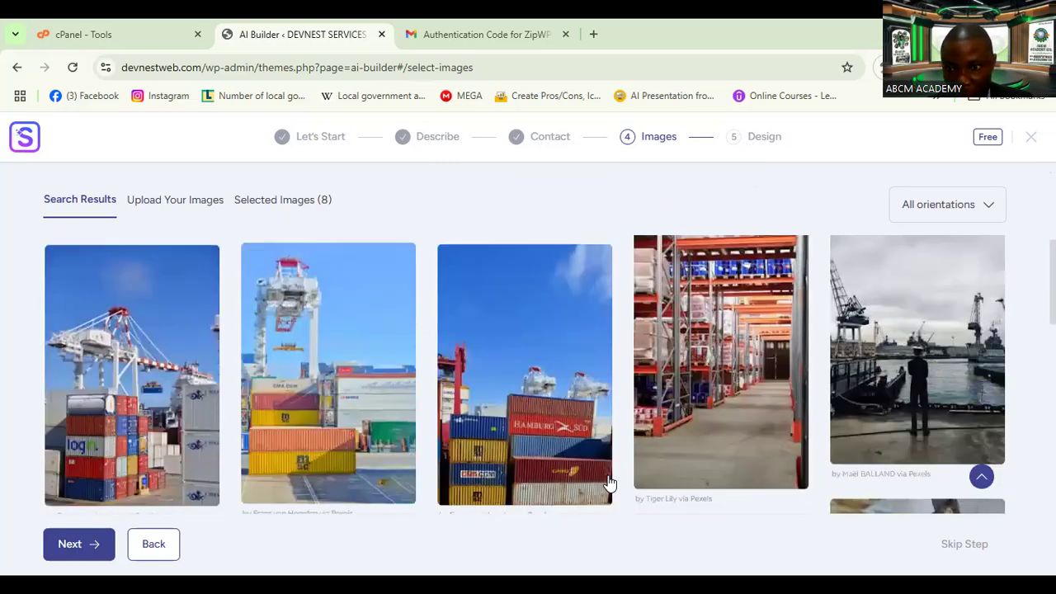
{"action": "scroll", "coordinate": [610, 483], "scroll_direction": "down", "scroll_amount": 2}
{"action": "scroll", "coordinate": [610, 483], "scroll_direction": "down", "scroll_amount": 4}
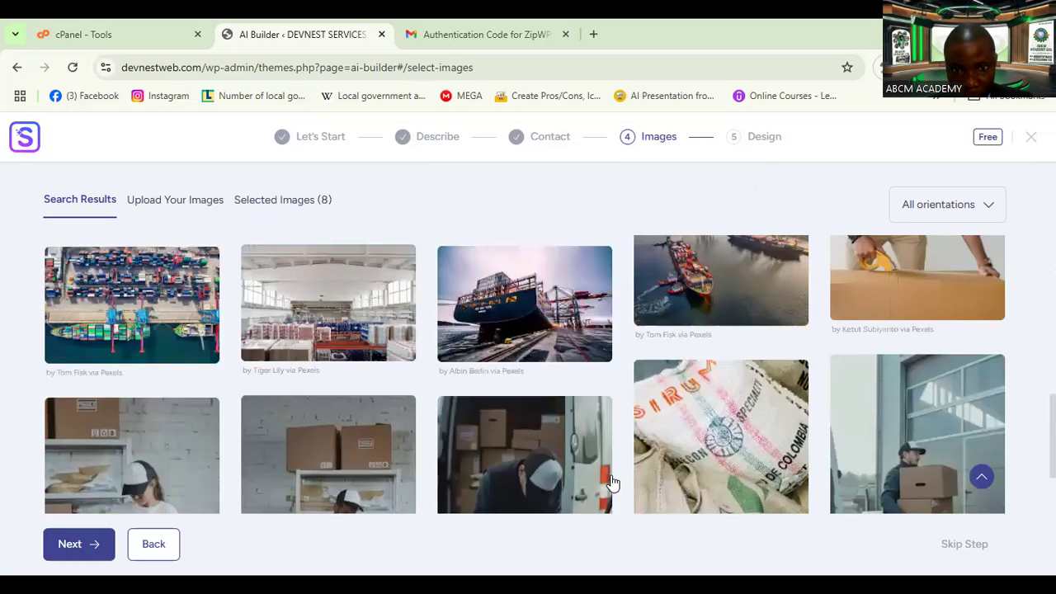
{"action": "scroll", "coordinate": [610, 483], "scroll_direction": "down", "scroll_amount": 2}
{"action": "scroll", "coordinate": [611, 483], "scroll_direction": "up", "scroll_amount": 3}
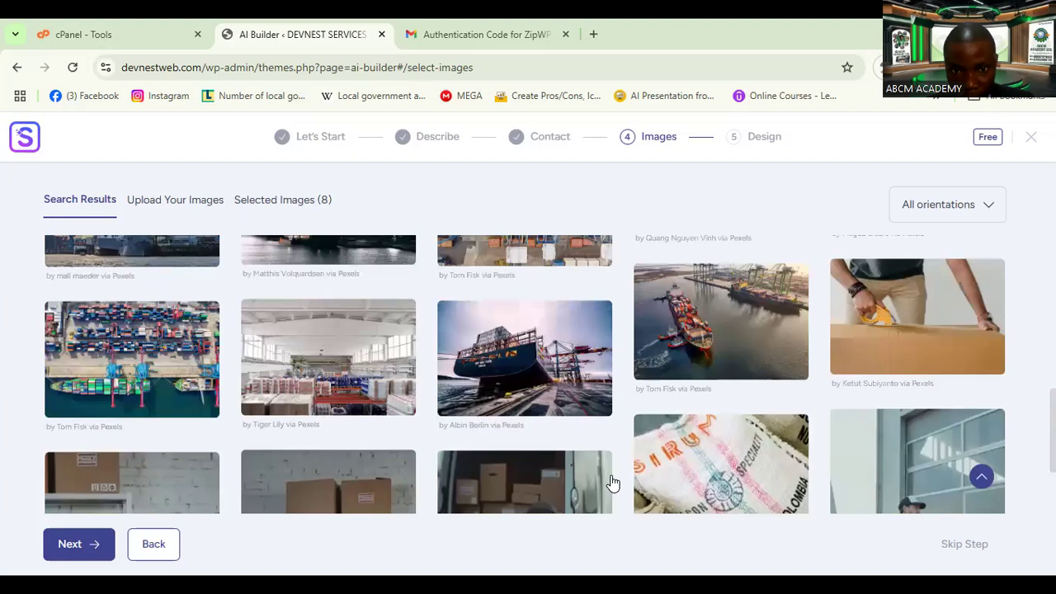
{"action": "left_click", "coordinate": [765, 367]}
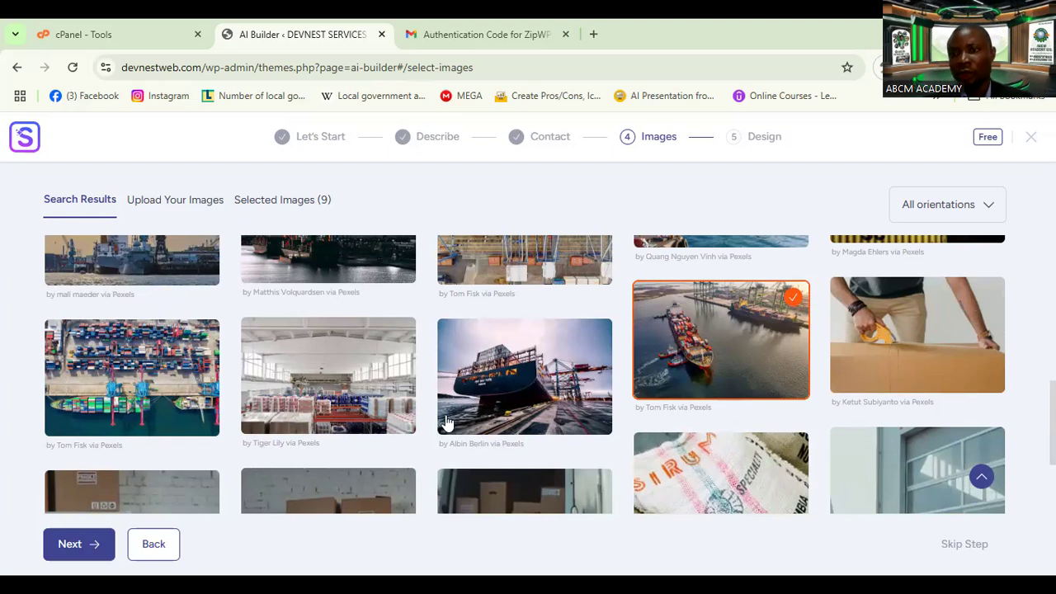
Show the keyword suggestions for the 'export' image search.
{"action": "scroll", "coordinate": [568, 281], "scroll_direction": "down", "scroll_amount": 2}
{"action": "scroll", "coordinate": [558, 331], "scroll_direction": "up", "scroll_amount": 2}
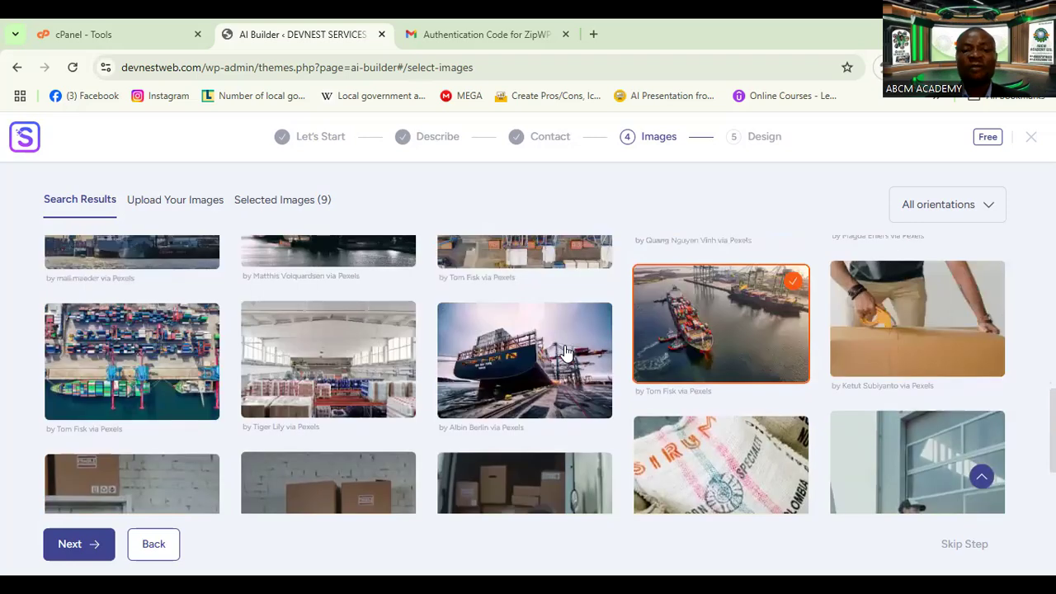
{"action": "scroll", "coordinate": [564, 350], "scroll_direction": "down", "scroll_amount": 5}
{"action": "scroll", "coordinate": [563, 350], "scroll_direction": "up", "scroll_amount": 2}
{"action": "scroll", "coordinate": [546, 286], "scroll_direction": "up", "scroll_amount": 5}
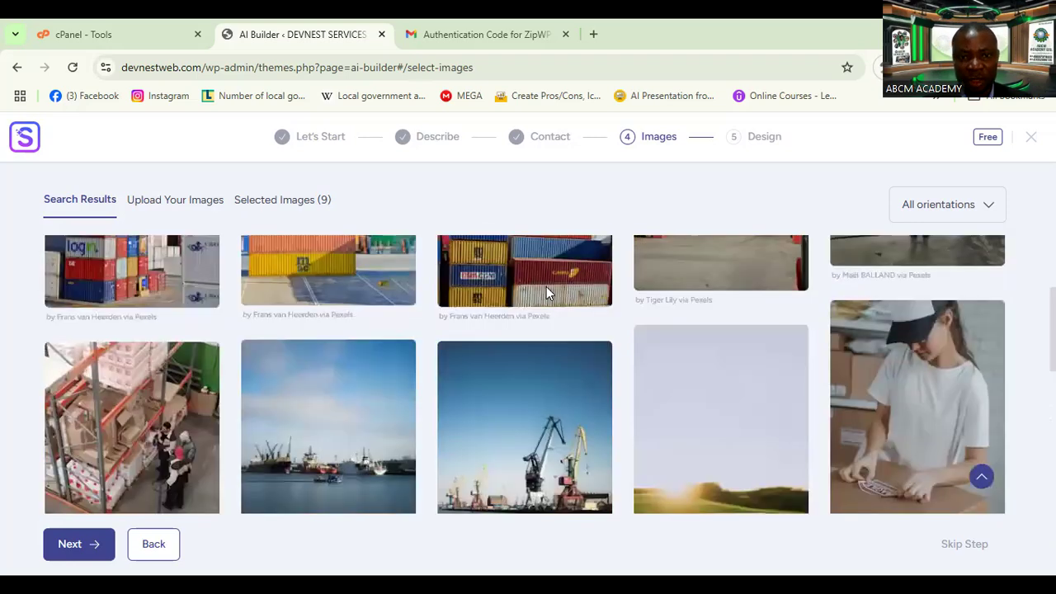
{"action": "scroll", "coordinate": [462, 272], "scroll_direction": "up", "scroll_amount": 5}
{"action": "left_click", "coordinate": [427, 255]}
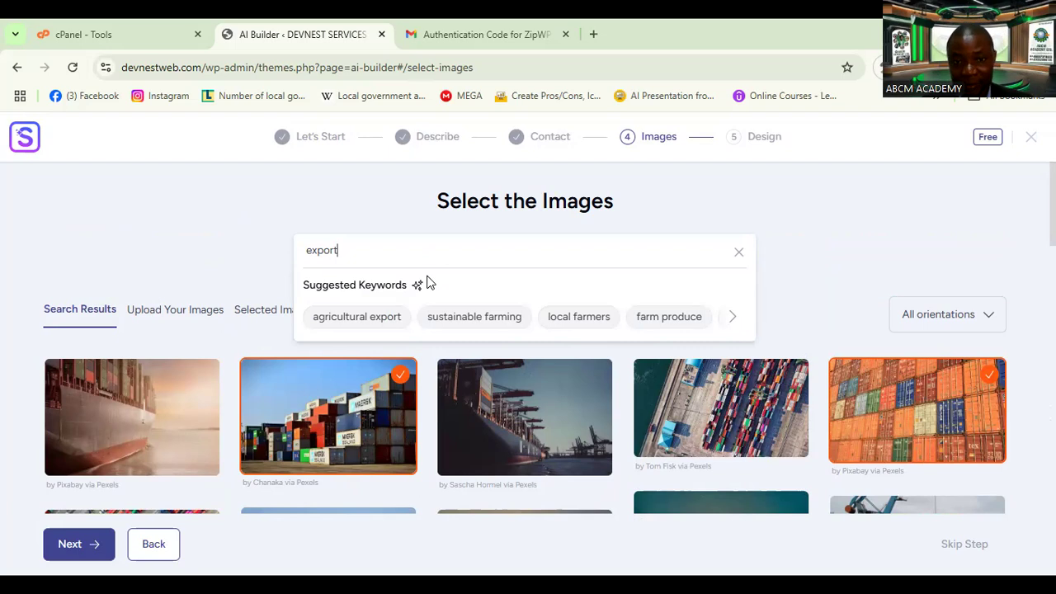
Search sustainable farming and add the mixed vegetables, tomato basket and tea-farm photos.
{"action": "left_click", "coordinate": [480, 320]}
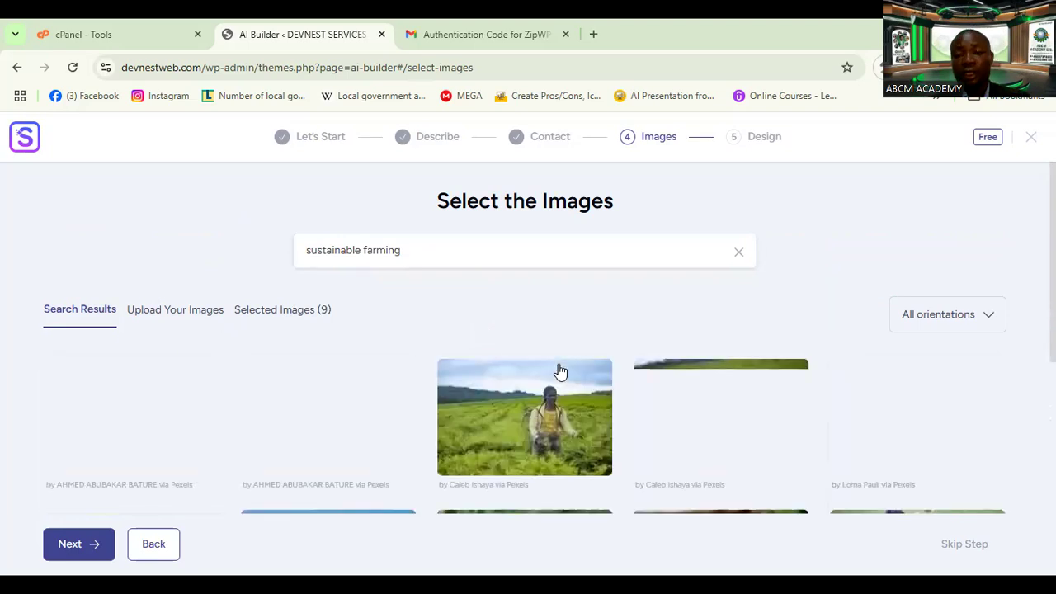
{"action": "scroll", "coordinate": [589, 435], "scroll_direction": "down", "scroll_amount": 2}
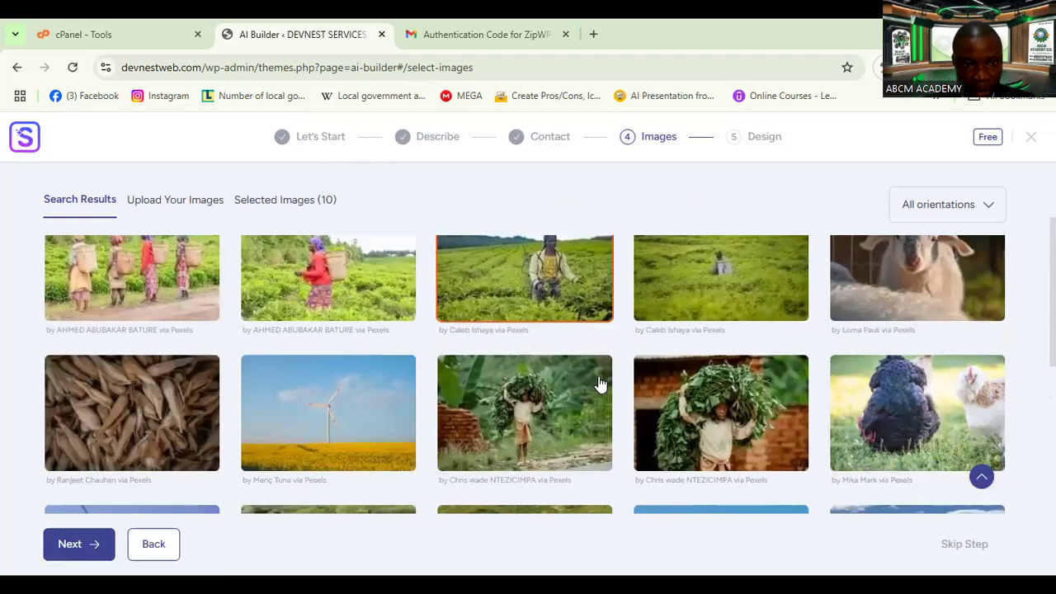
{"action": "scroll", "coordinate": [600, 384], "scroll_direction": "down", "scroll_amount": 5}
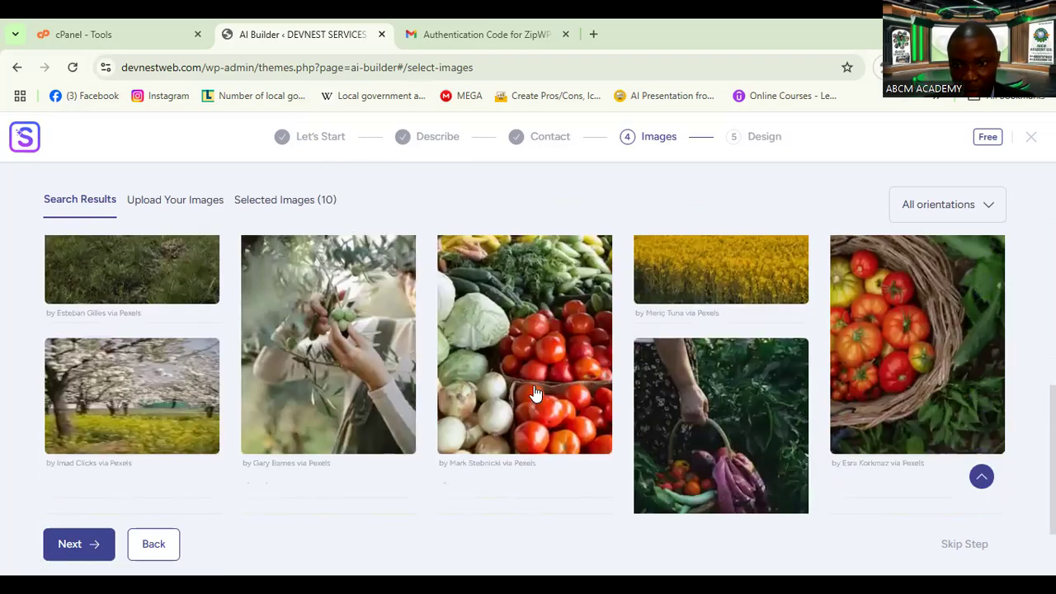
{"action": "left_click", "coordinate": [535, 393]}
{"action": "scroll", "coordinate": [678, 442], "scroll_direction": "down", "scroll_amount": 2}
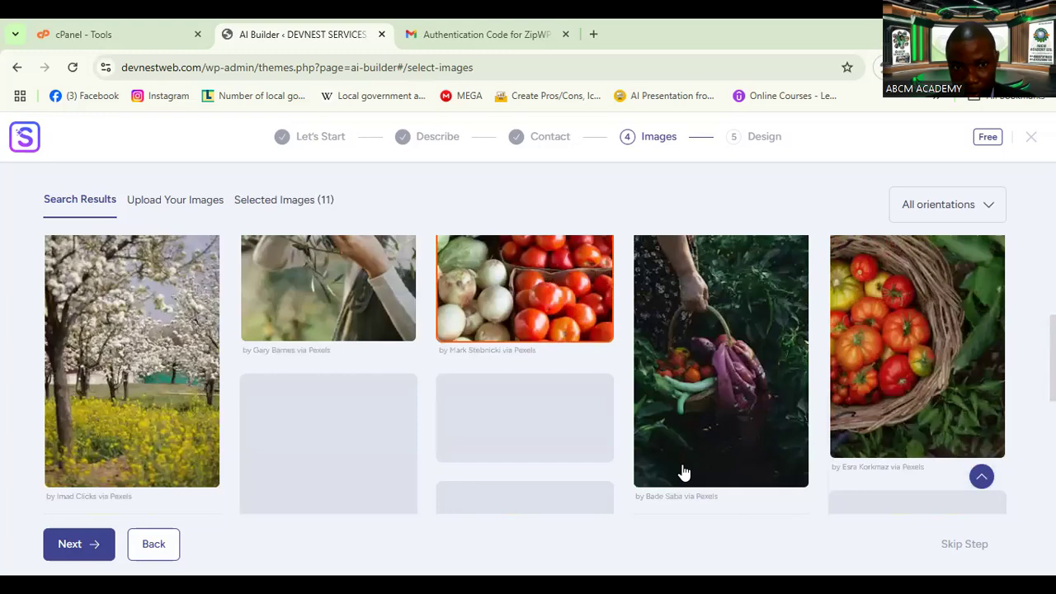
{"action": "scroll", "coordinate": [680, 458], "scroll_direction": "up", "scroll_amount": 3}
{"action": "scroll", "coordinate": [681, 458], "scroll_direction": "down", "scroll_amount": 3}
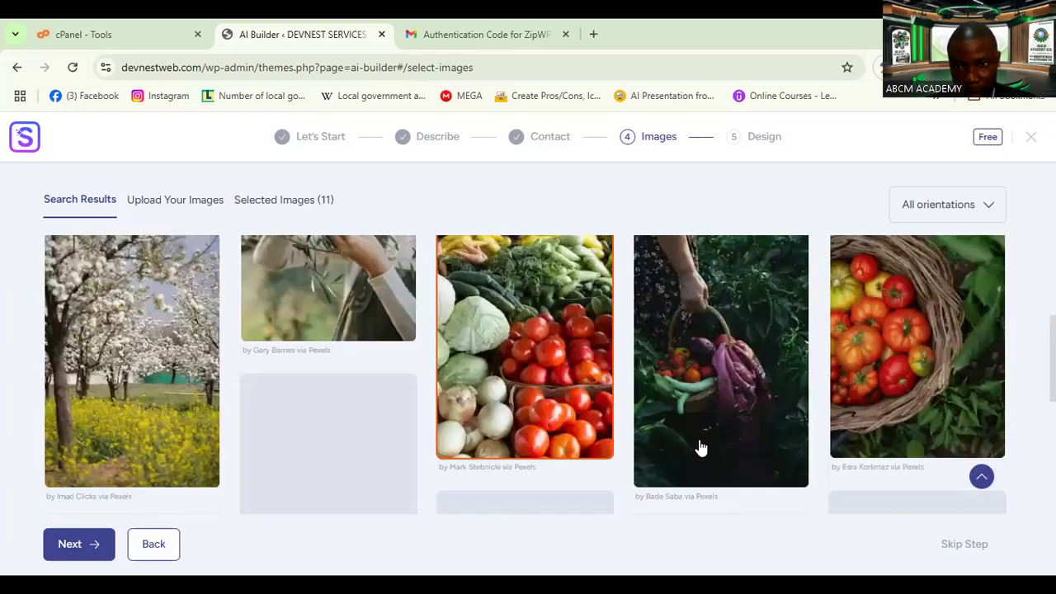
{"action": "left_click", "coordinate": [917, 429]}
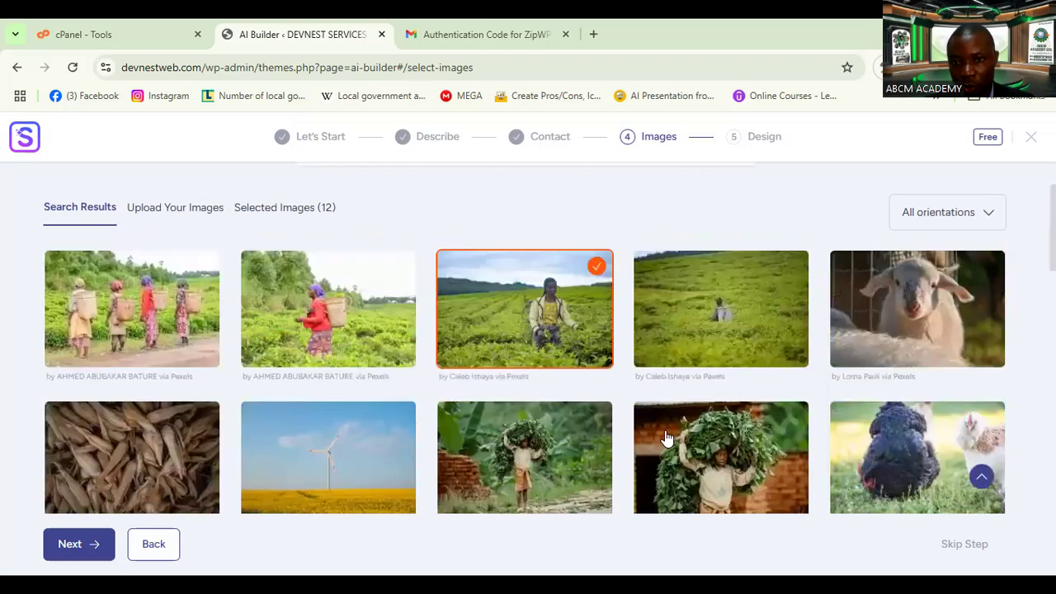
{"action": "scroll", "coordinate": [667, 435], "scroll_direction": "up", "scroll_amount": 2}
{"action": "left_click", "coordinate": [743, 429]}
Confirm the 13 selected images and continue to the Design step.
{"action": "scroll", "coordinate": [452, 347], "scroll_direction": "down", "scroll_amount": 5}
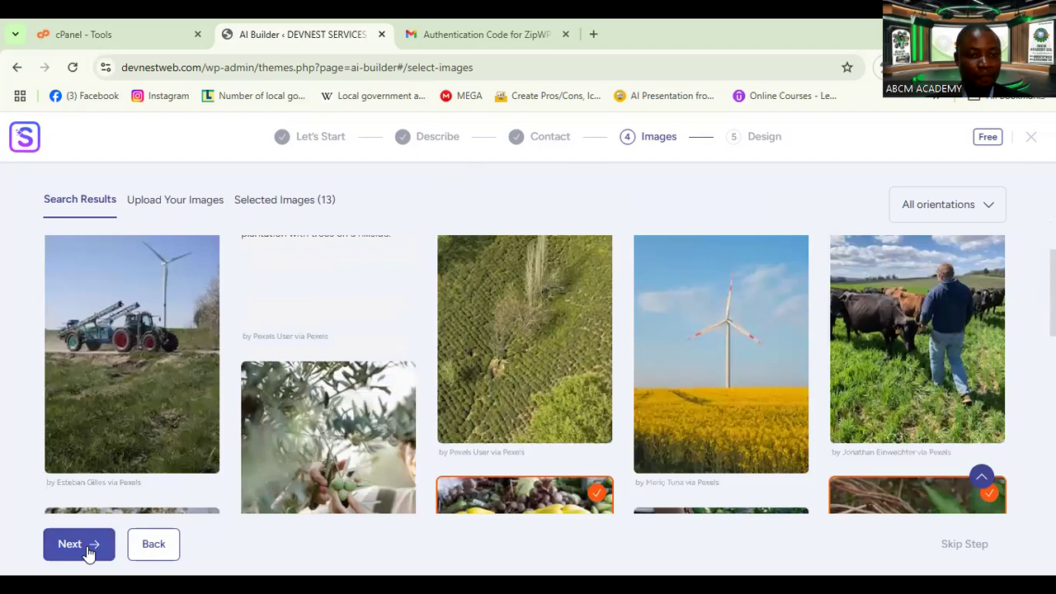
{"action": "scroll", "coordinate": [89, 554], "scroll_direction": "down", "scroll_amount": 1}
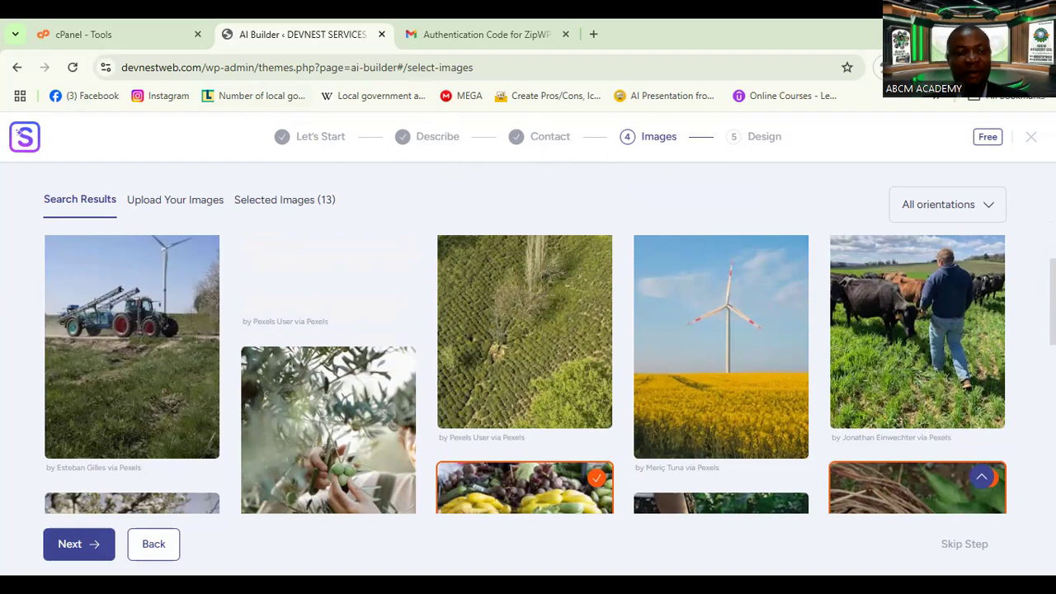
{"action": "left_click", "coordinate": [70, 544]}
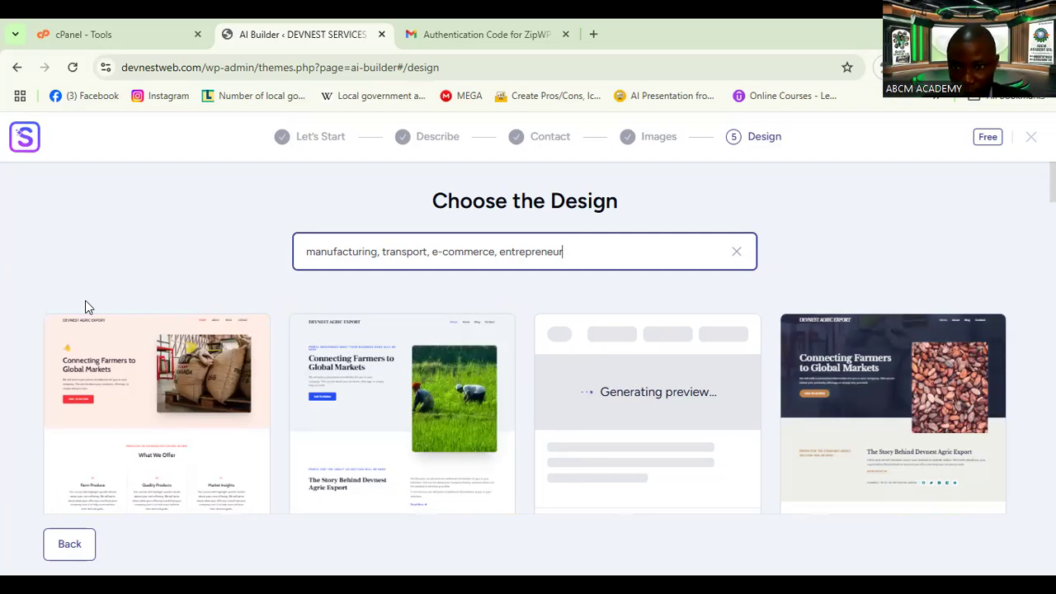
{"action": "scroll", "coordinate": [368, 403], "scroll_direction": "down", "scroll_amount": 2}
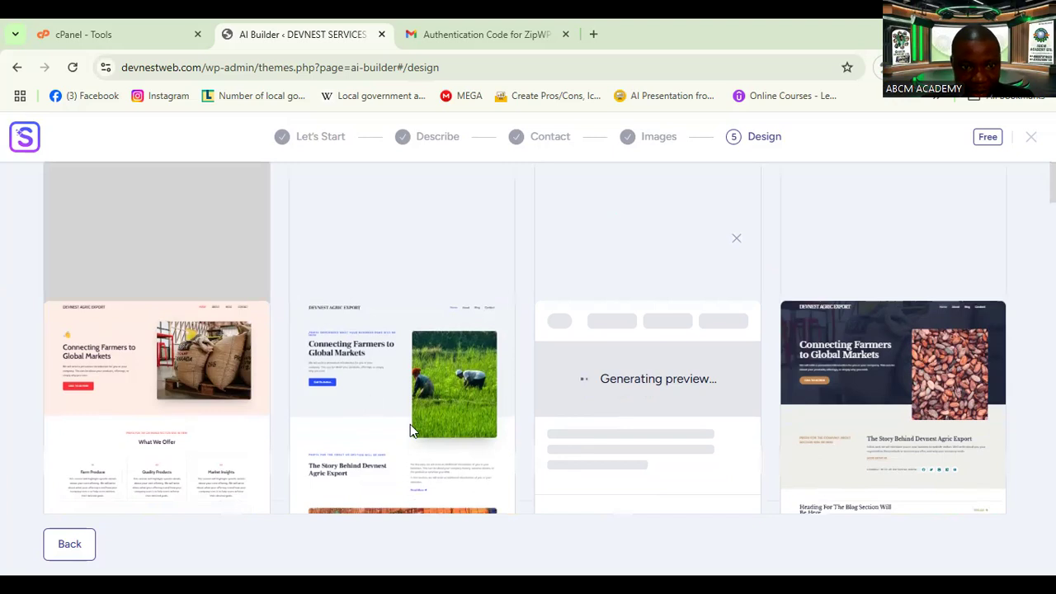
{"action": "scroll", "coordinate": [409, 399], "scroll_direction": "down", "scroll_amount": 3}
{"action": "scroll", "coordinate": [408, 395], "scroll_direction": "up", "scroll_amount": 5}
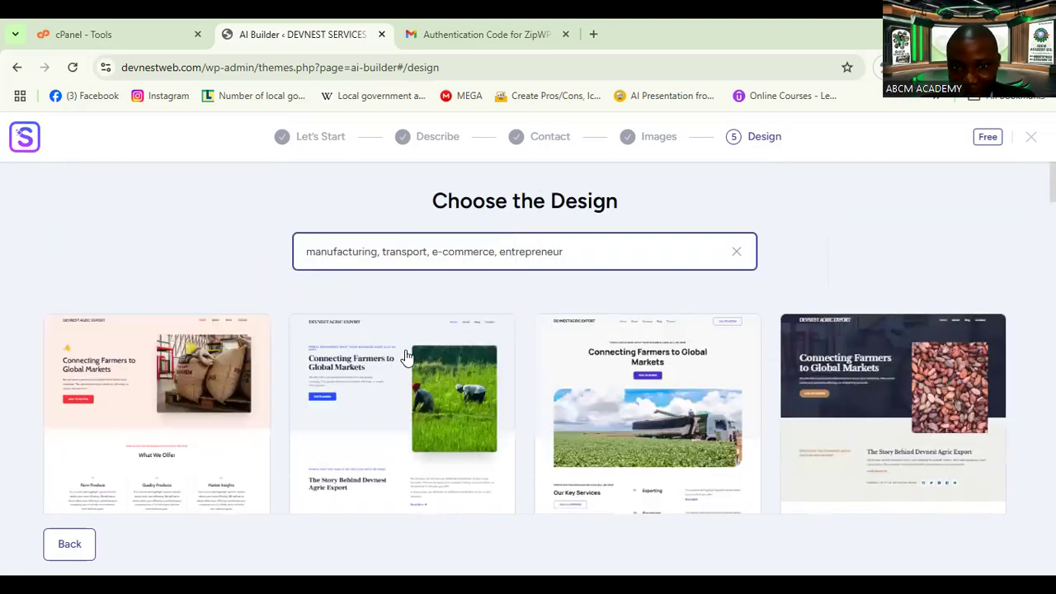
{"action": "scroll", "coordinate": [377, 415], "scroll_direction": "down", "scroll_amount": 3}
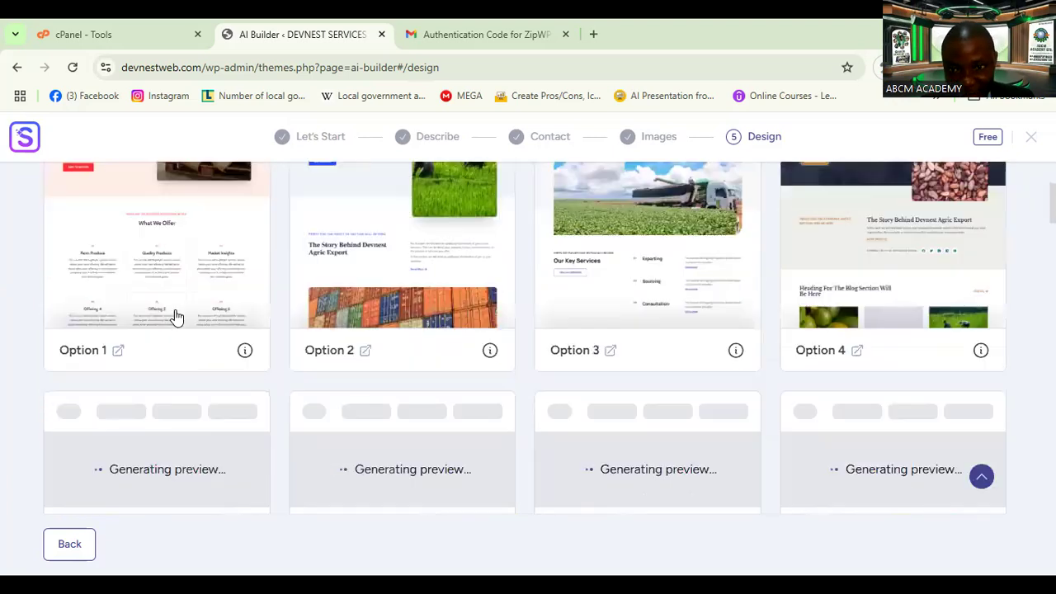
{"action": "scroll", "coordinate": [183, 318], "scroll_direction": "up", "scroll_amount": 3}
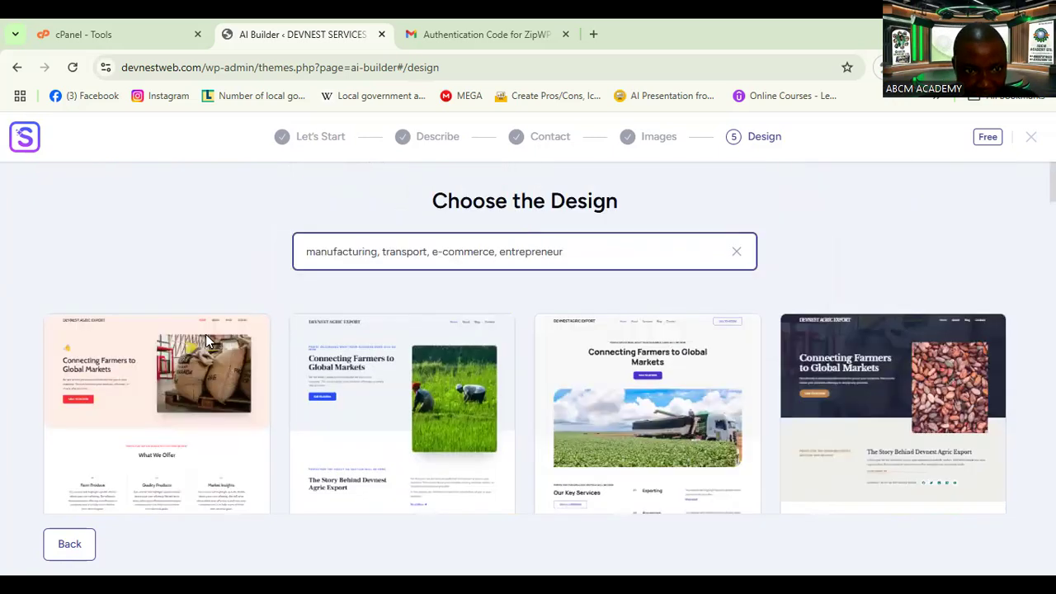
{"action": "scroll", "coordinate": [208, 338], "scroll_direction": "down", "scroll_amount": 2}
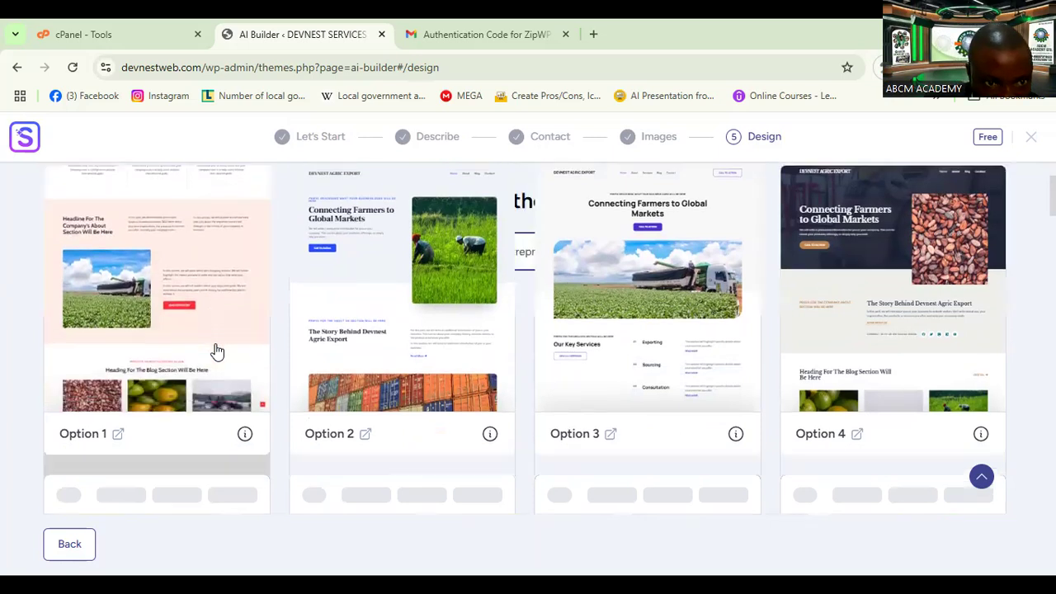
{"action": "scroll", "coordinate": [216, 351], "scroll_direction": "up", "scroll_amount": 2}
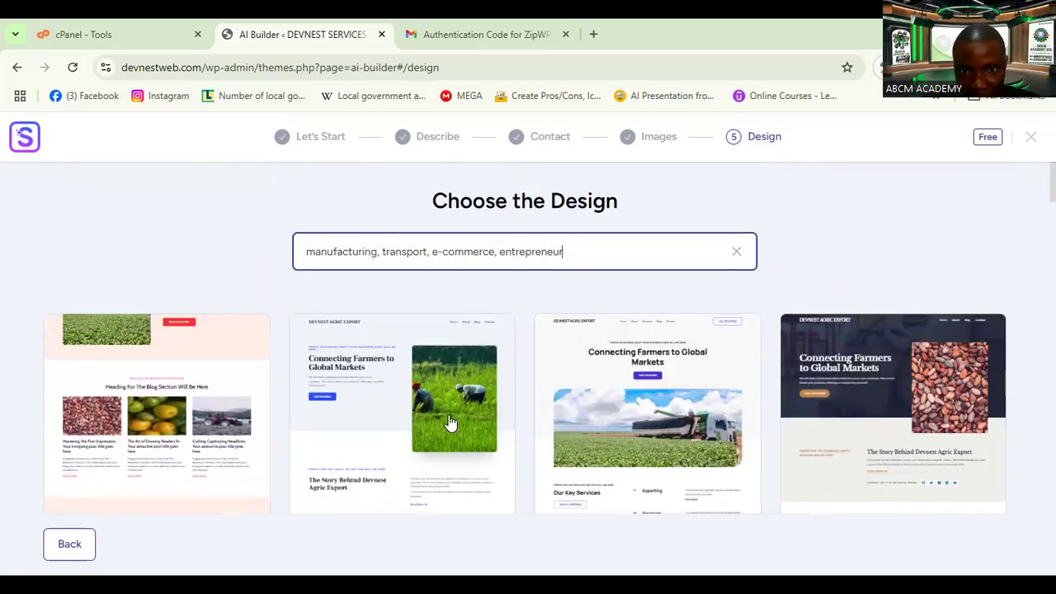
{"action": "scroll", "coordinate": [231, 464], "scroll_direction": "down", "scroll_amount": 5}
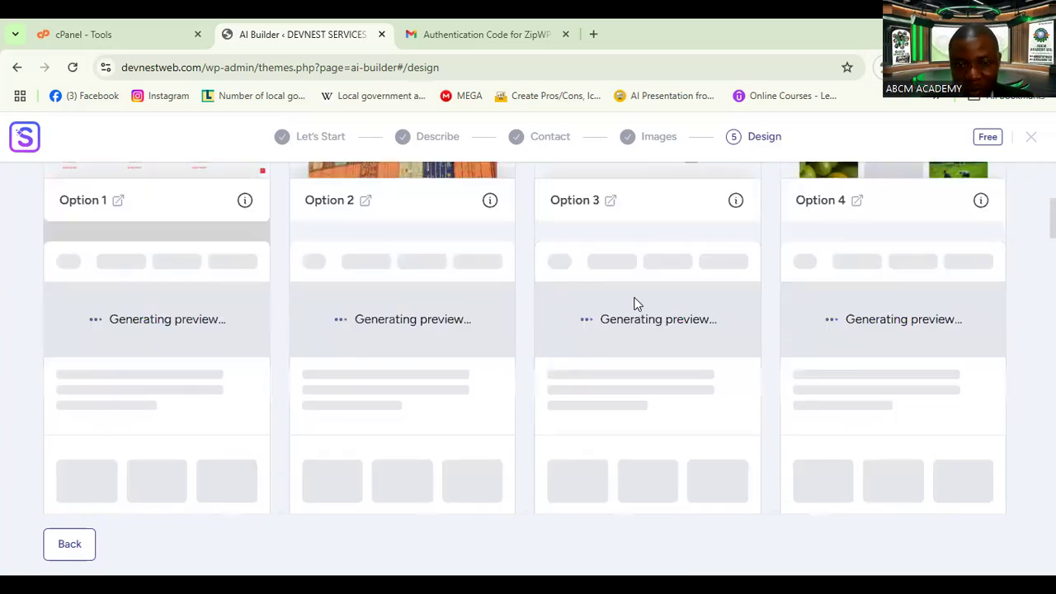
{"action": "scroll", "coordinate": [635, 303], "scroll_direction": "down", "scroll_amount": 2}
{"action": "scroll", "coordinate": [635, 303], "scroll_direction": "up", "scroll_amount": 5}
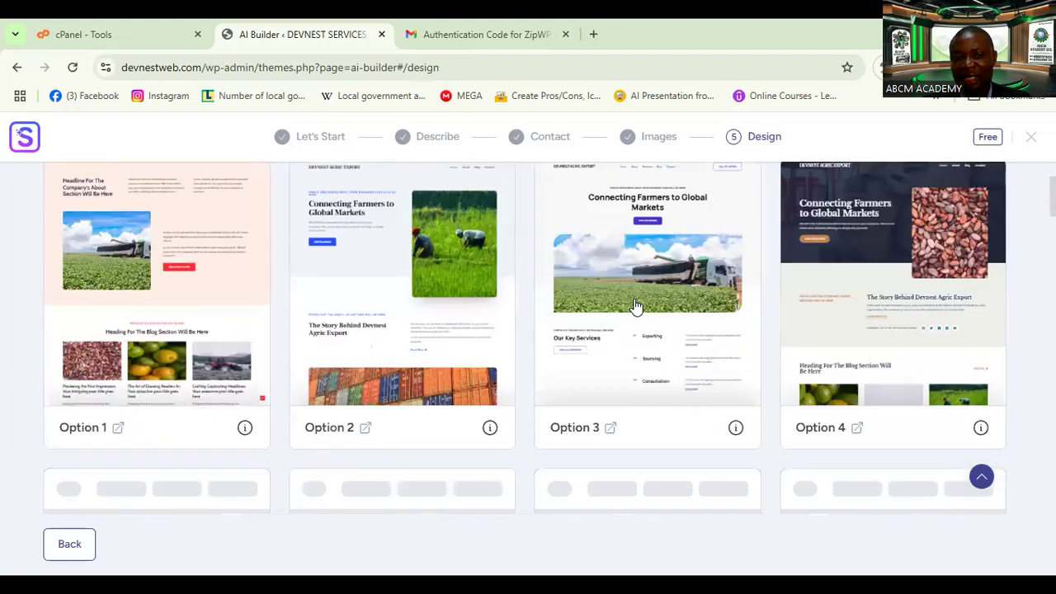
{"action": "scroll", "coordinate": [623, 395], "scroll_direction": "down", "scroll_amount": 6}
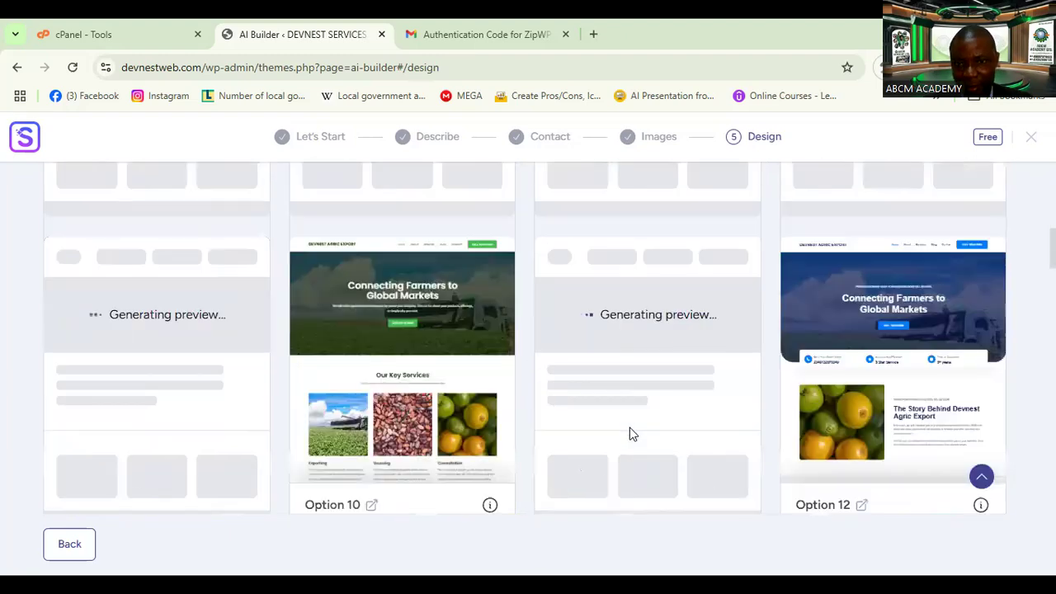
{"action": "scroll", "coordinate": [629, 434], "scroll_direction": "down", "scroll_amount": 2}
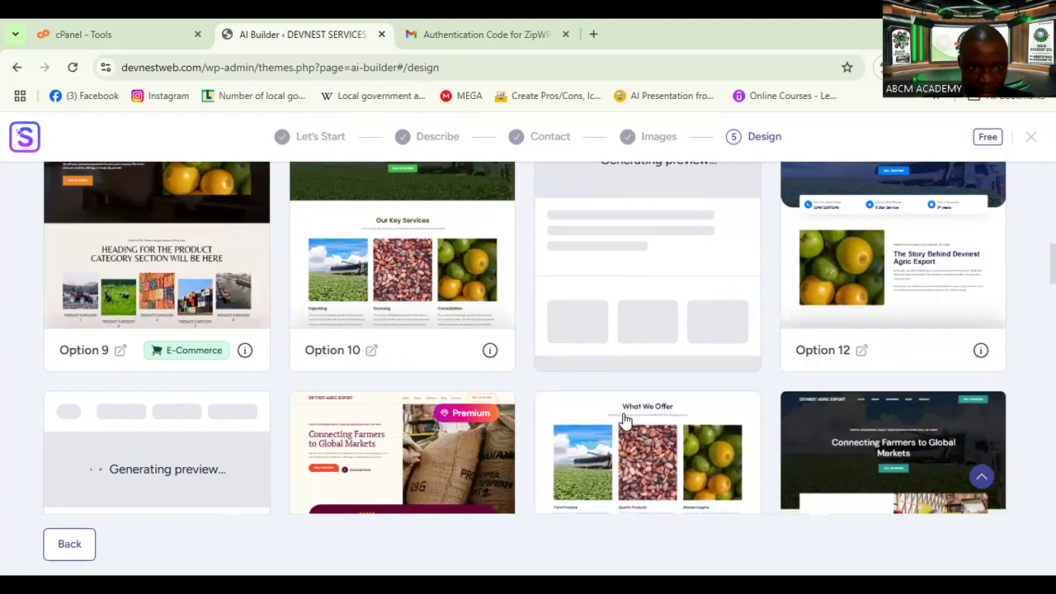
{"action": "scroll", "coordinate": [248, 326], "scroll_direction": "up", "scroll_amount": 8}
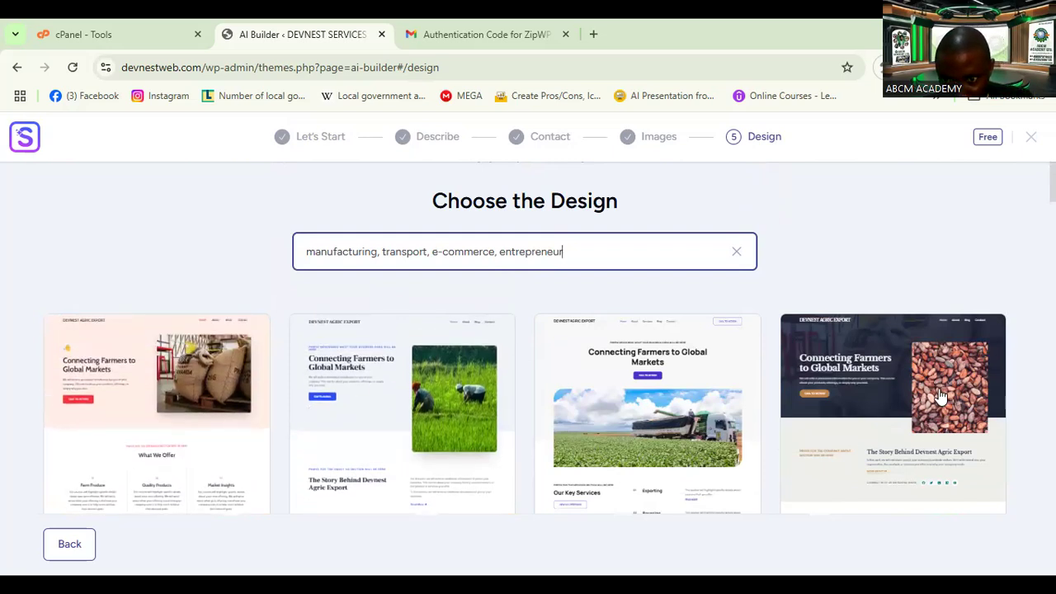
{"action": "scroll", "coordinate": [668, 449], "scroll_direction": "down", "scroll_amount": 1}
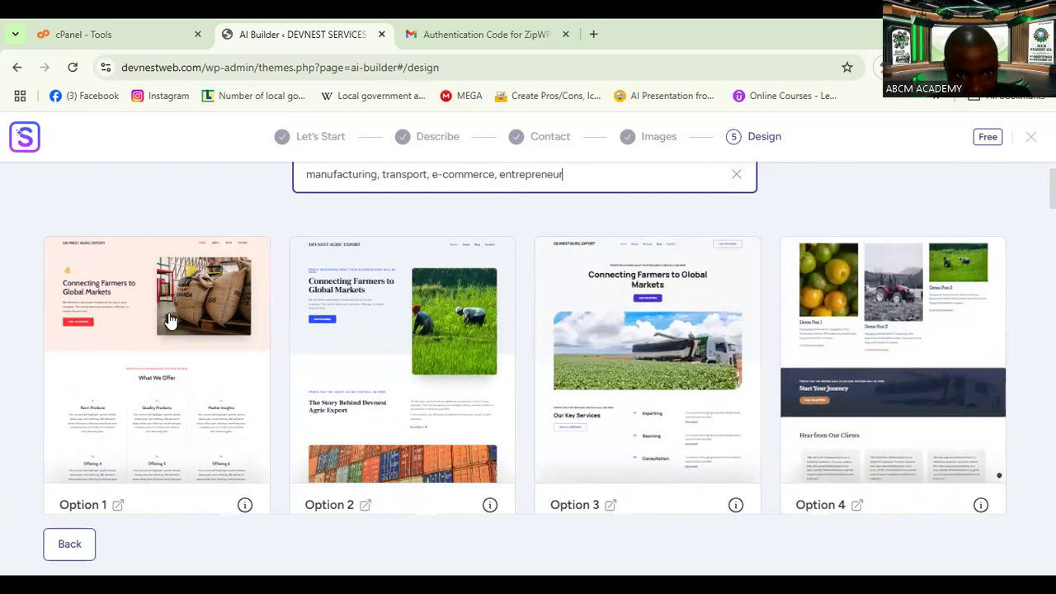
{"action": "scroll", "coordinate": [272, 363], "scroll_direction": "down", "scroll_amount": 3}
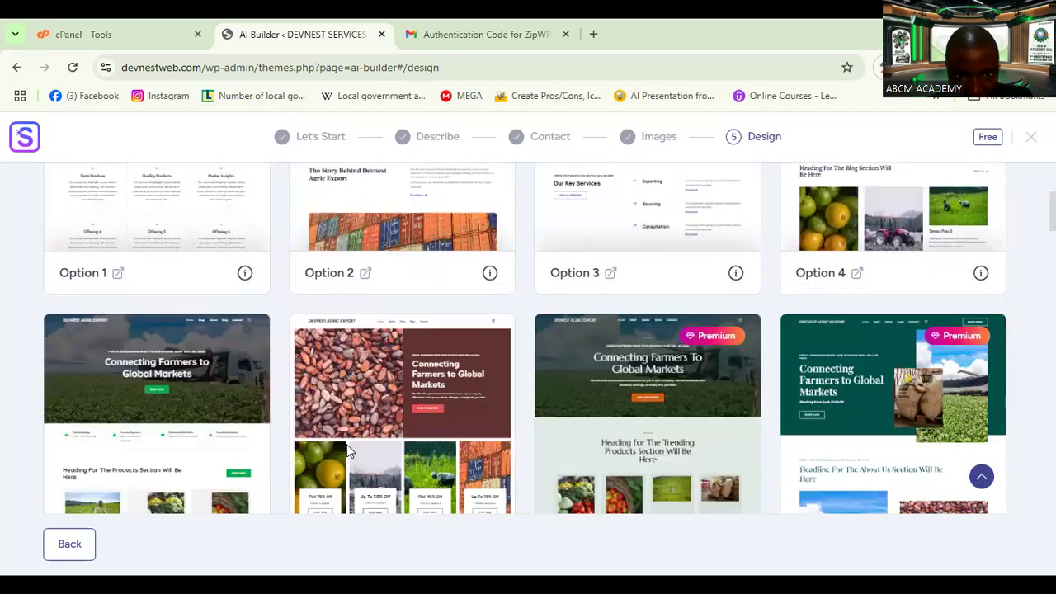
{"action": "scroll", "coordinate": [355, 445], "scroll_direction": "down", "scroll_amount": 3}
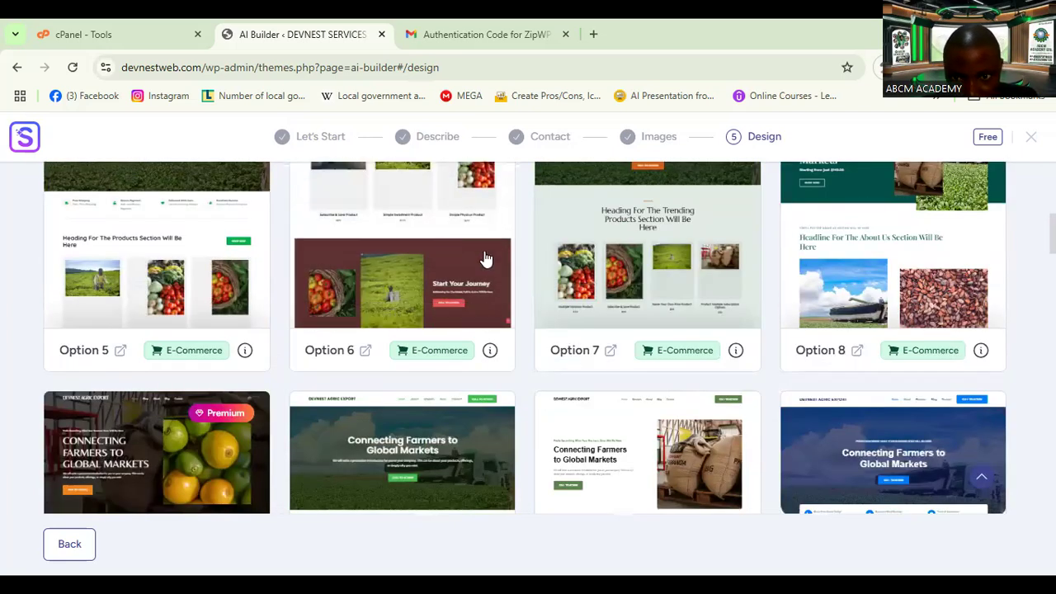
{"action": "scroll", "coordinate": [716, 291], "scroll_direction": "up", "scroll_amount": 2}
{"action": "scroll", "coordinate": [716, 291], "scroll_direction": "up", "scroll_amount": 2}
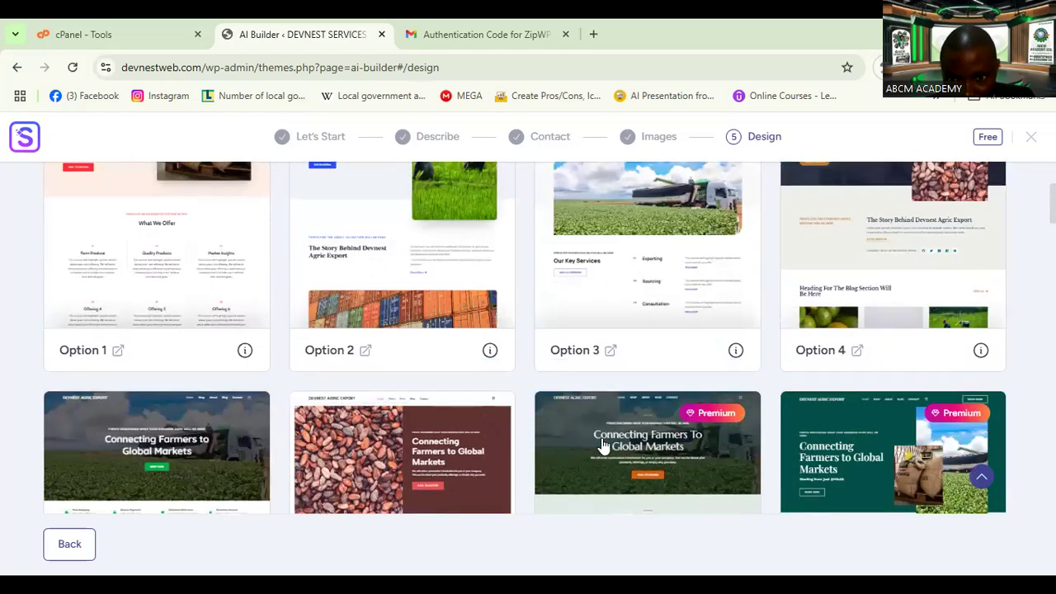
{"action": "scroll", "coordinate": [603, 445], "scroll_direction": "down", "scroll_amount": 2}
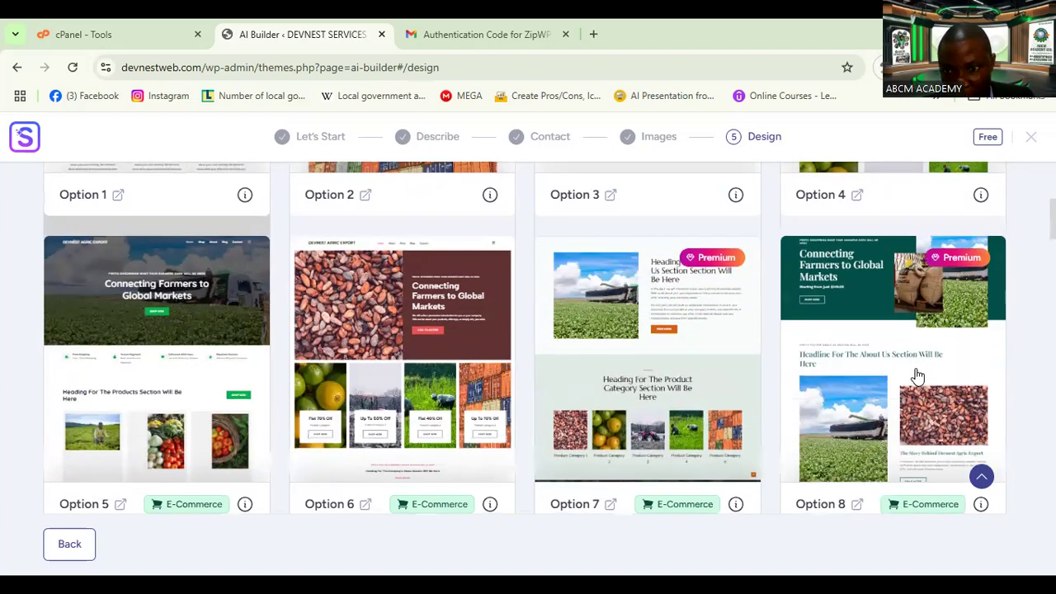
{"action": "scroll", "coordinate": [917, 376], "scroll_direction": "down", "scroll_amount": 1}
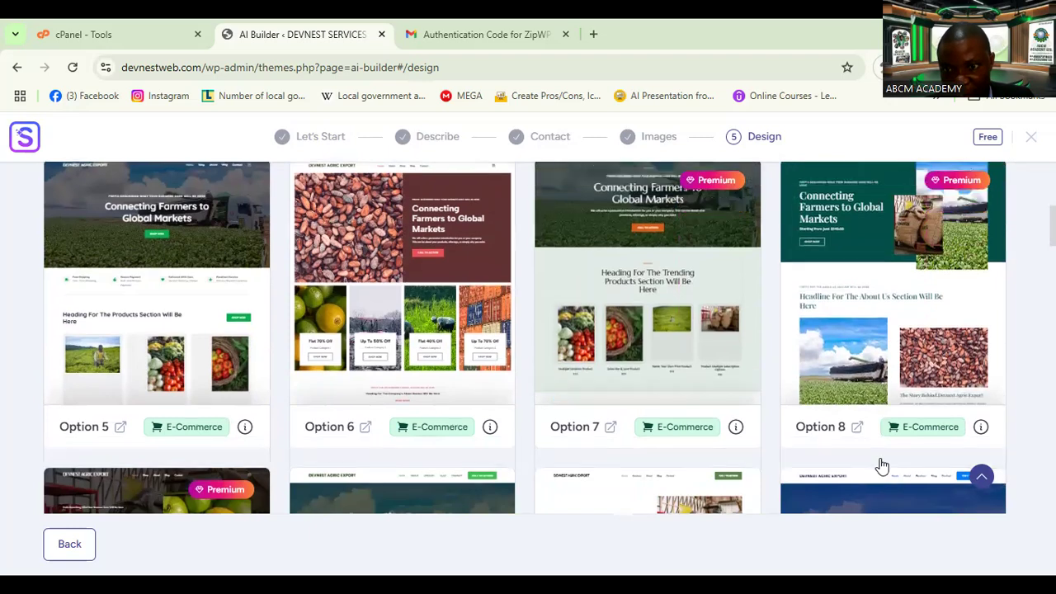
{"action": "scroll", "coordinate": [882, 467], "scroll_direction": "down", "scroll_amount": 12}
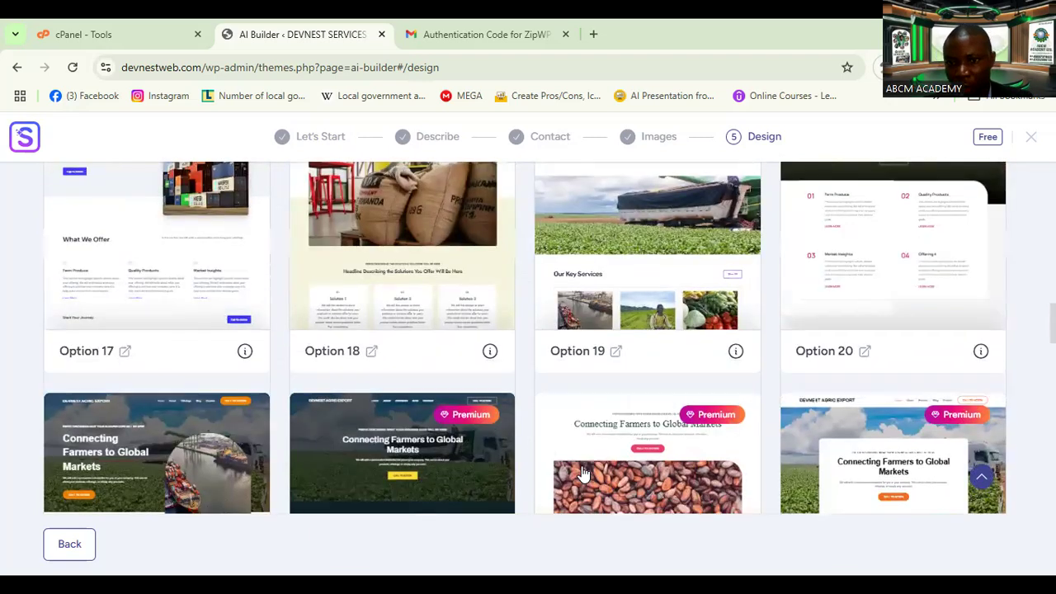
{"action": "scroll", "coordinate": [588, 479], "scroll_direction": "up", "scroll_amount": 12}
{"action": "scroll", "coordinate": [751, 260], "scroll_direction": "up", "scroll_amount": 1}
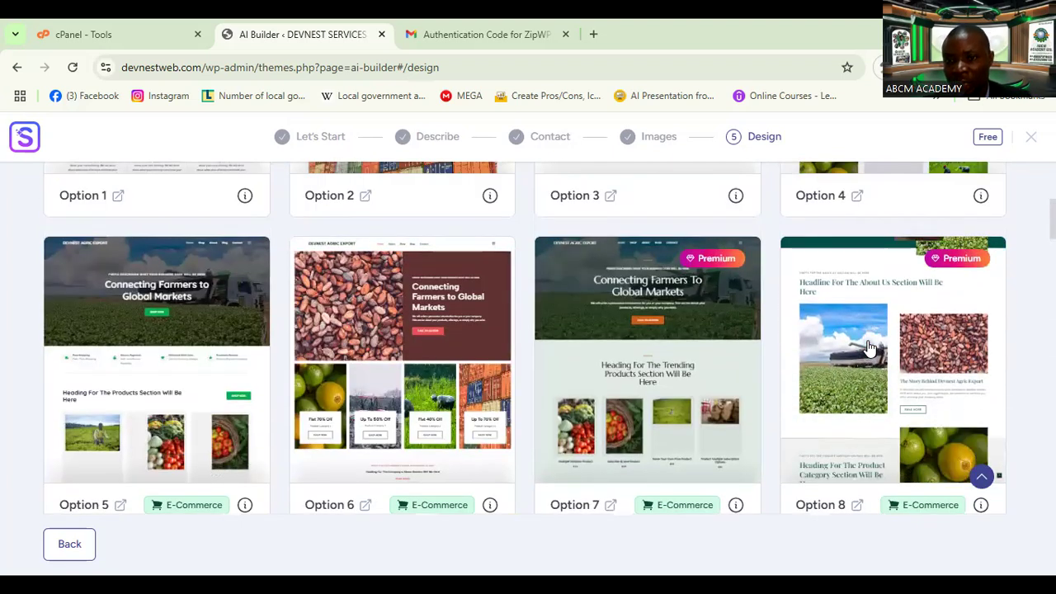
{"action": "scroll", "coordinate": [866, 396], "scroll_direction": "up", "scroll_amount": 3}
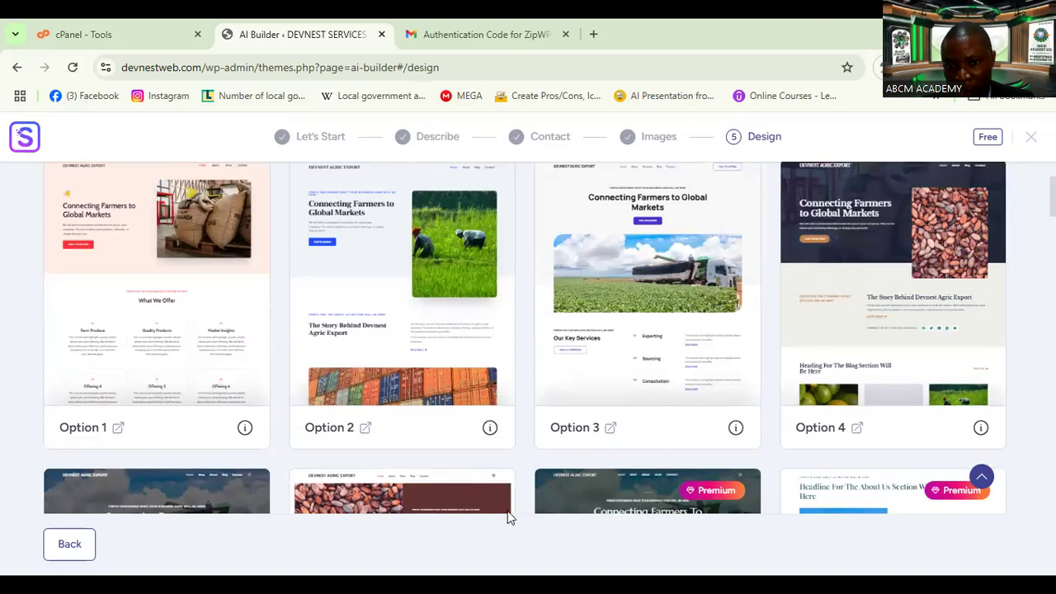
{"action": "scroll", "coordinate": [718, 482], "scroll_direction": "down", "scroll_amount": 1}
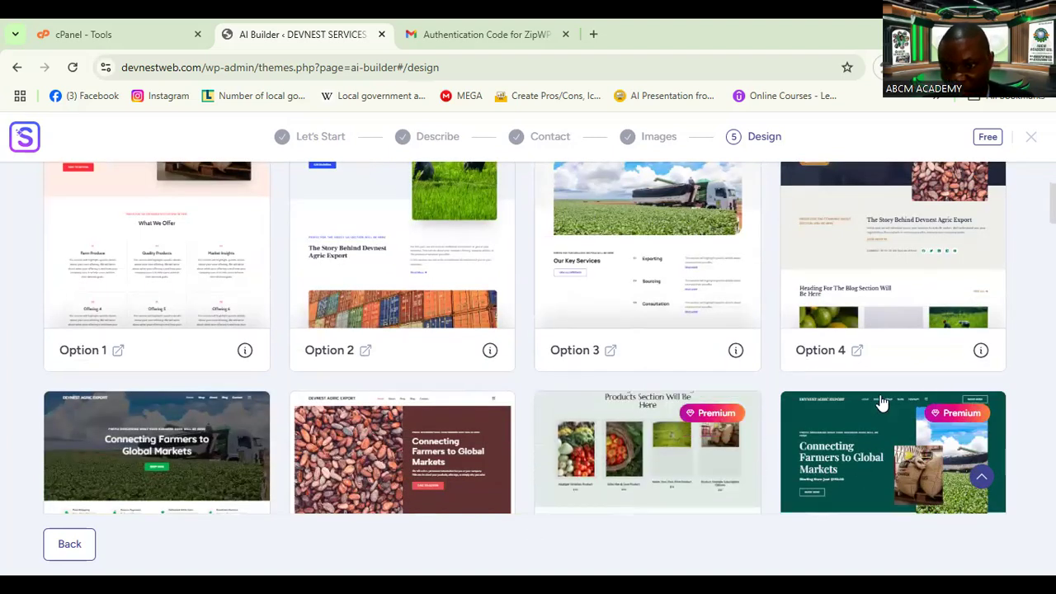
{"action": "scroll", "coordinate": [877, 354], "scroll_direction": "up", "scroll_amount": 3}
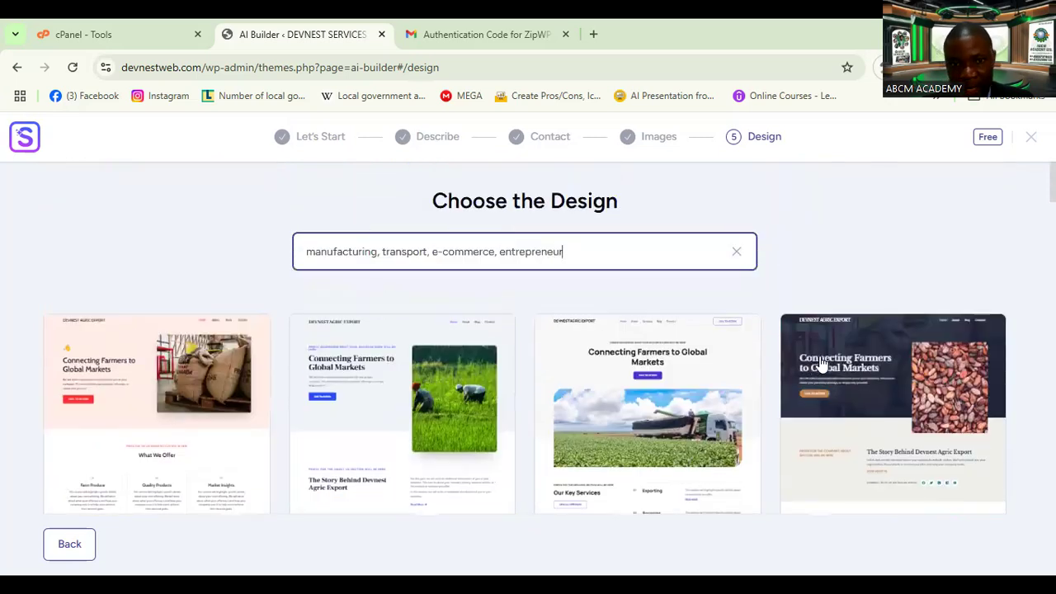
{"action": "scroll", "coordinate": [824, 385], "scroll_direction": "down", "scroll_amount": 5}
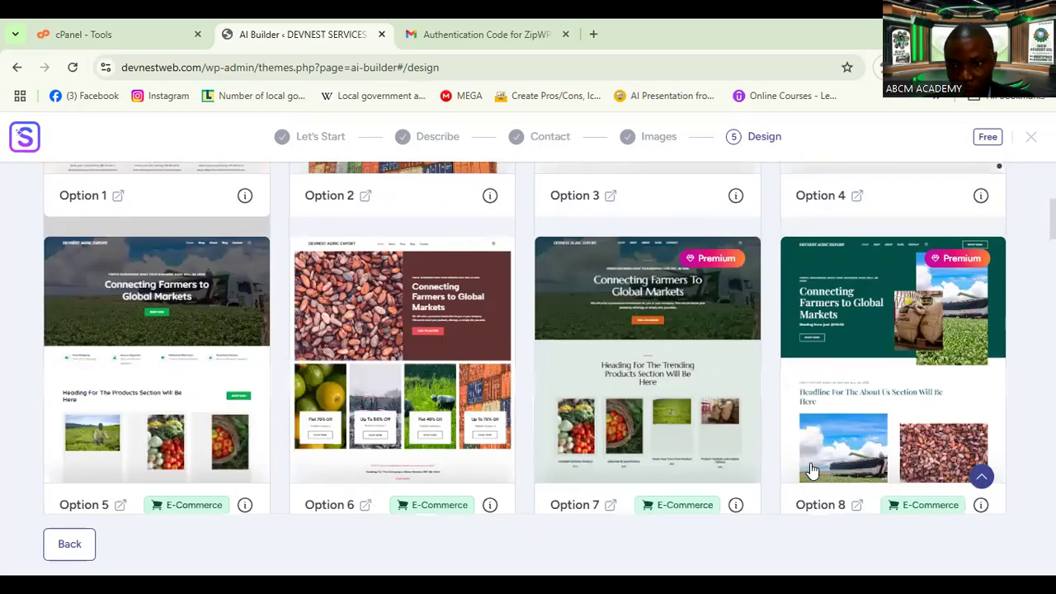
{"action": "scroll", "coordinate": [812, 470], "scroll_direction": "down", "scroll_amount": 4}
{"action": "scroll", "coordinate": [809, 468], "scroll_direction": "up", "scroll_amount": 2}
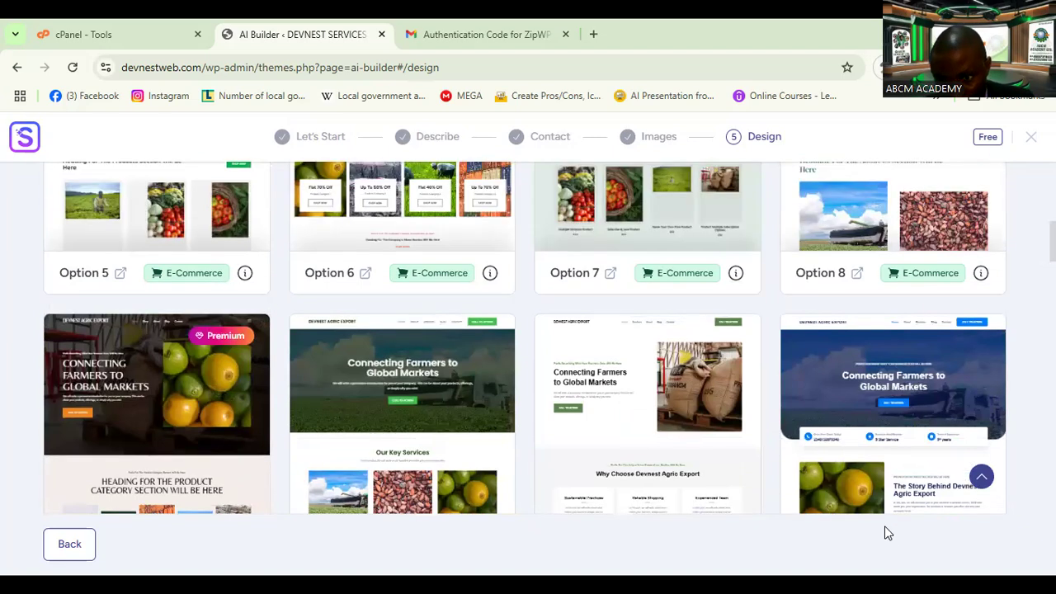
{"action": "scroll", "coordinate": [316, 380], "scroll_direction": "down", "scroll_amount": 2}
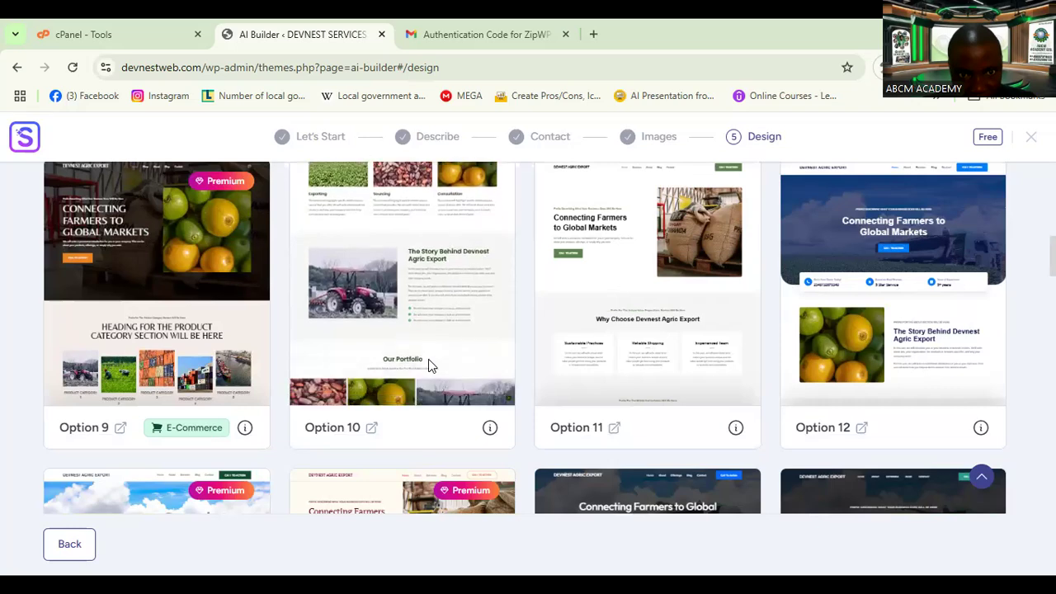
{"action": "scroll", "coordinate": [446, 388], "scroll_direction": "down", "scroll_amount": 3}
{"action": "scroll", "coordinate": [455, 409], "scroll_direction": "down", "scroll_amount": 2}
Choose the Option 21 design from the gallery's Options 21–24 row.
{"action": "scroll", "coordinate": [449, 414], "scroll_direction": "down", "scroll_amount": 2}
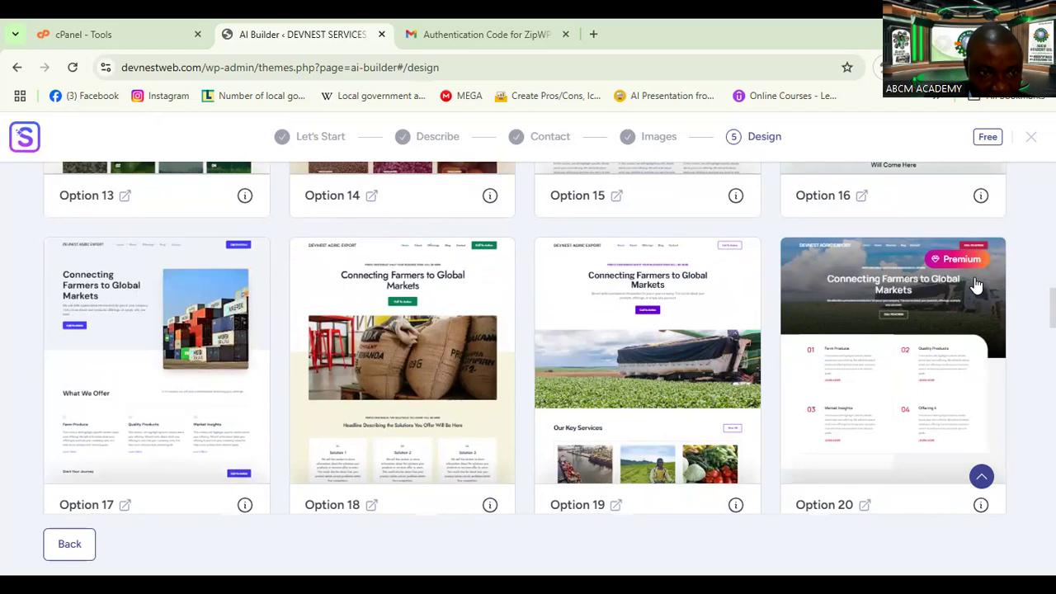
{"action": "scroll", "coordinate": [511, 402], "scroll_direction": "down", "scroll_amount": 3}
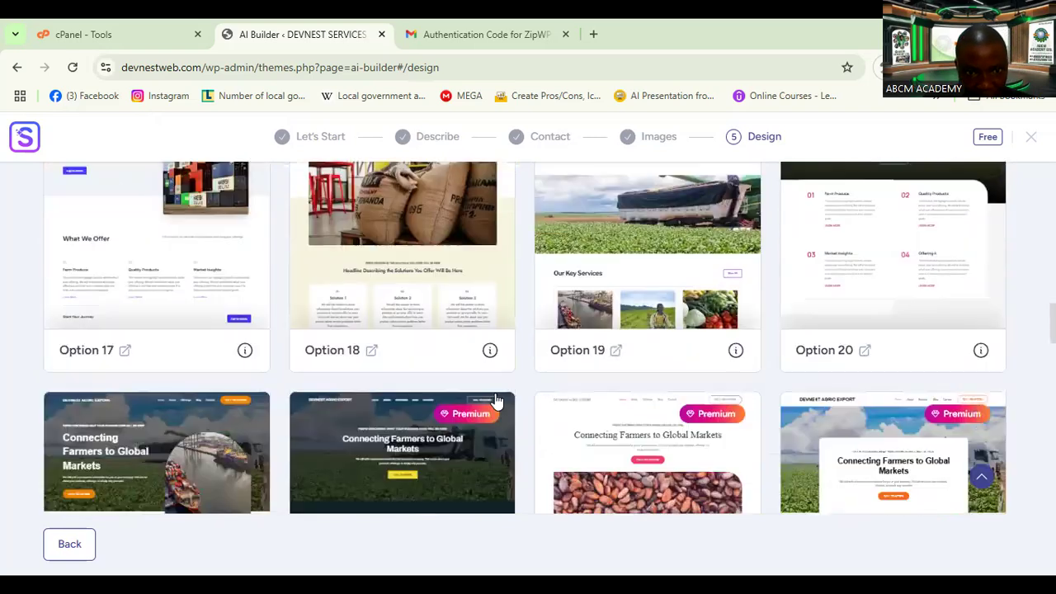
{"action": "scroll", "coordinate": [512, 406], "scroll_direction": "down", "scroll_amount": 1}
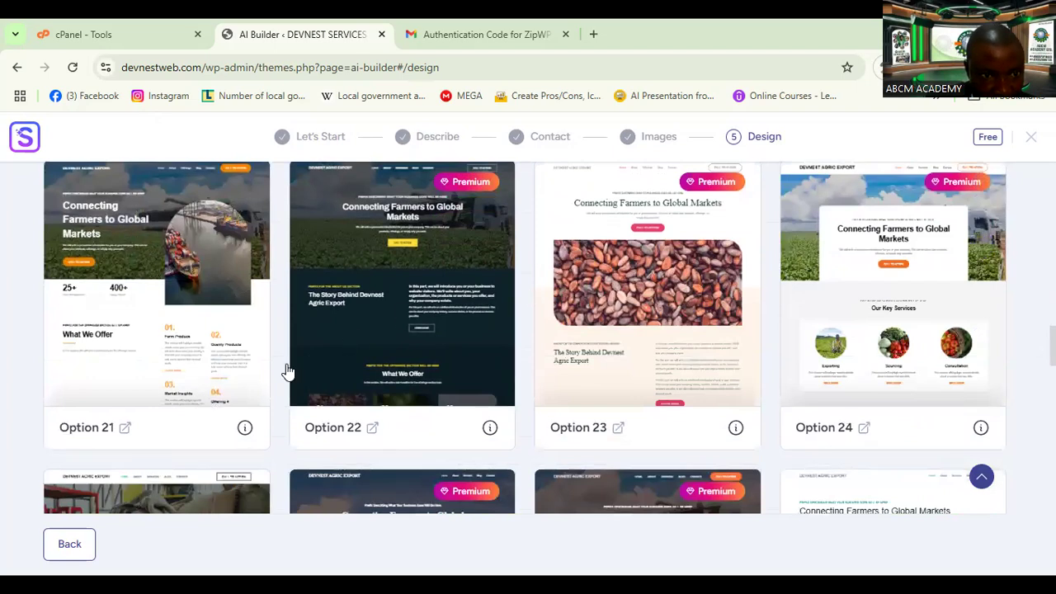
{"action": "scroll", "coordinate": [264, 363], "scroll_direction": "down", "scroll_amount": 1}
{"action": "scroll", "coordinate": [231, 339], "scroll_direction": "up", "scroll_amount": 3}
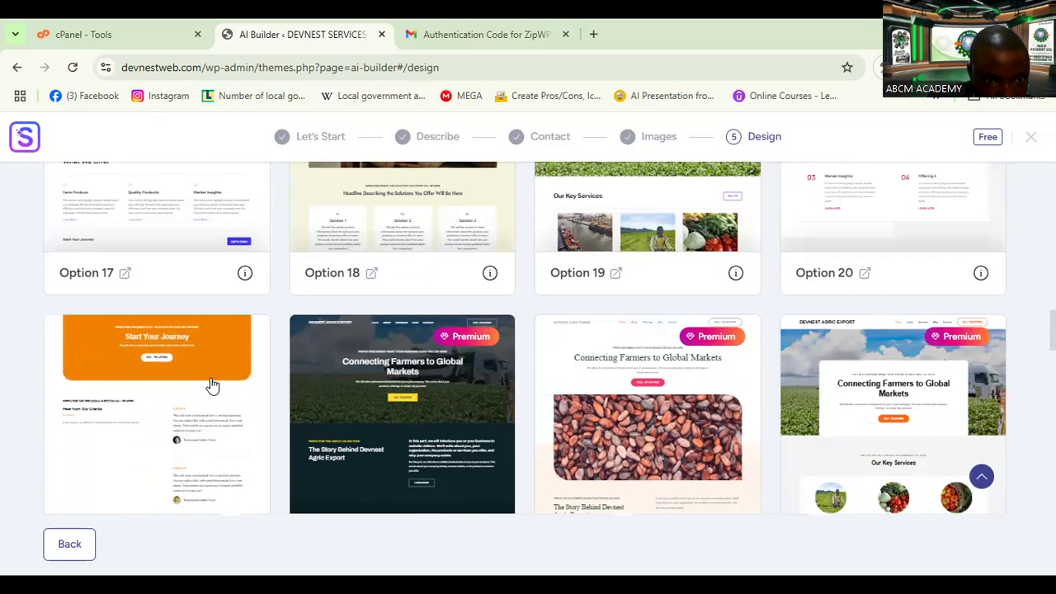
{"action": "scroll", "coordinate": [219, 395], "scroll_direction": "down", "scroll_amount": 3}
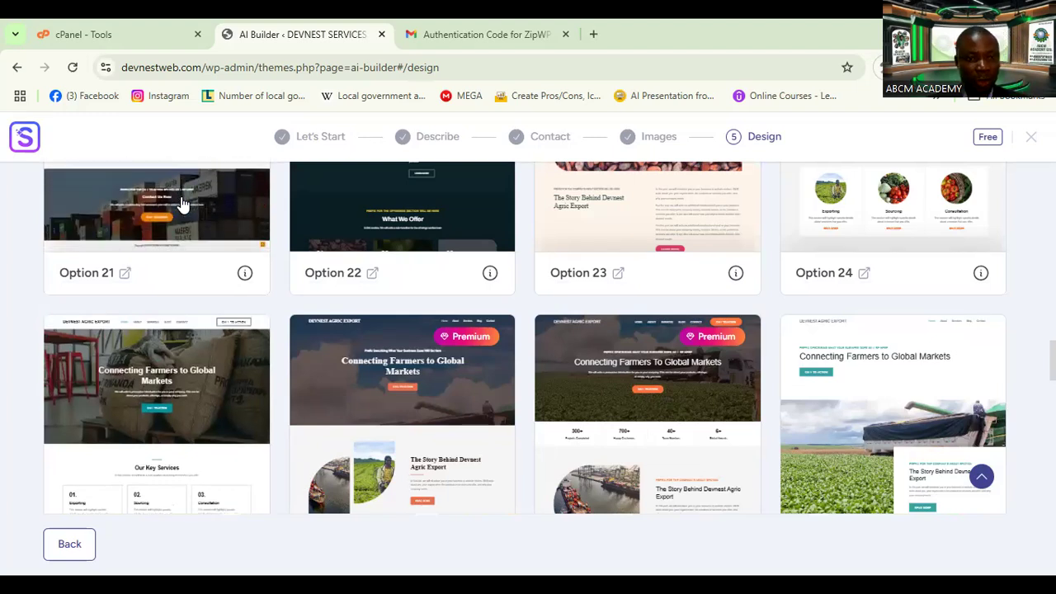
{"action": "left_click", "coordinate": [191, 244]}
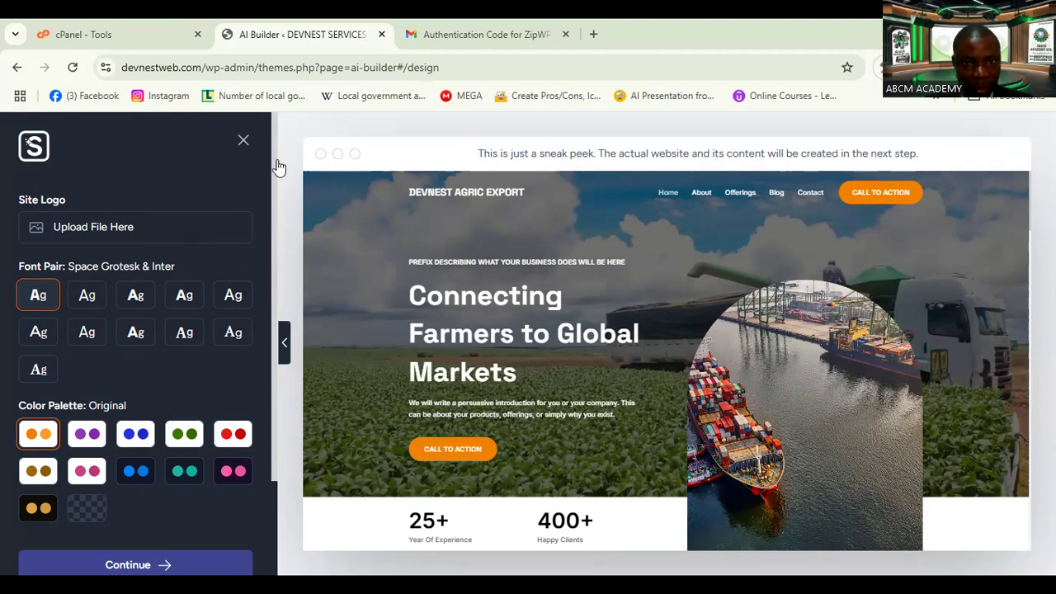
Review the orange design's preview, cancelling the exit prompt to stay in the builder.
{"action": "scroll", "coordinate": [445, 385], "scroll_direction": "down", "scroll_amount": 5}
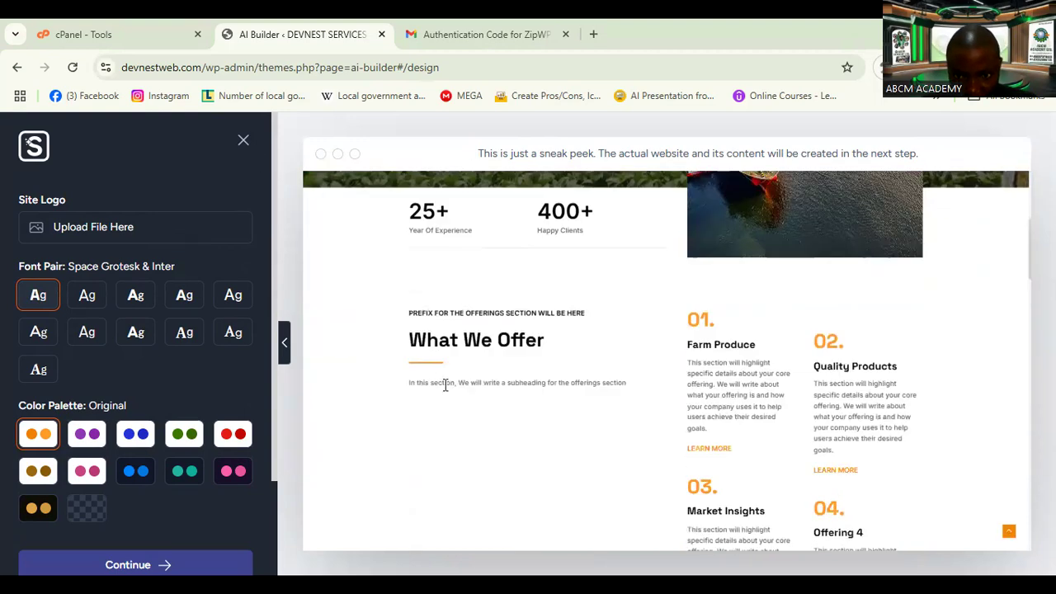
{"action": "scroll", "coordinate": [475, 437], "scroll_direction": "down", "scroll_amount": 5}
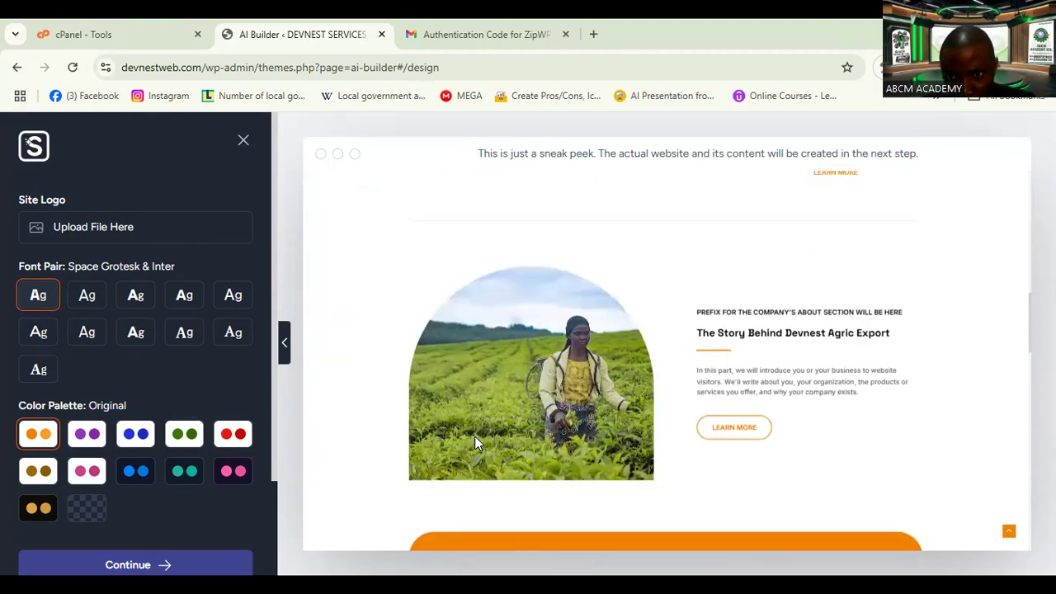
{"action": "scroll", "coordinate": [475, 437], "scroll_direction": "down", "scroll_amount": 4}
{"action": "scroll", "coordinate": [475, 442], "scroll_direction": "down", "scroll_amount": 3}
{"action": "scroll", "coordinate": [336, 272], "scroll_direction": "up", "scroll_amount": 4}
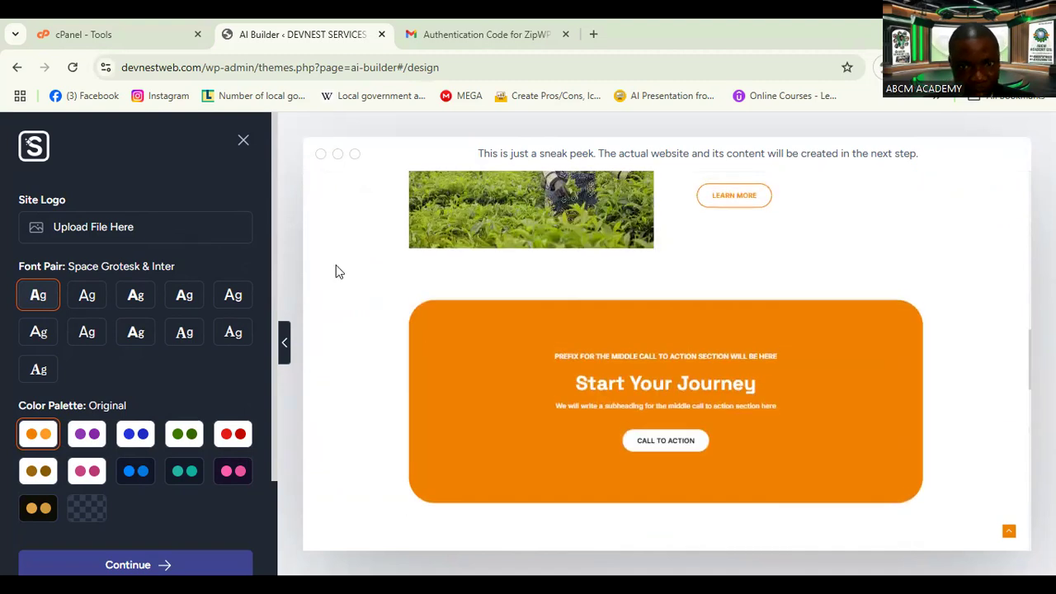
{"action": "left_click", "coordinate": [244, 140]}
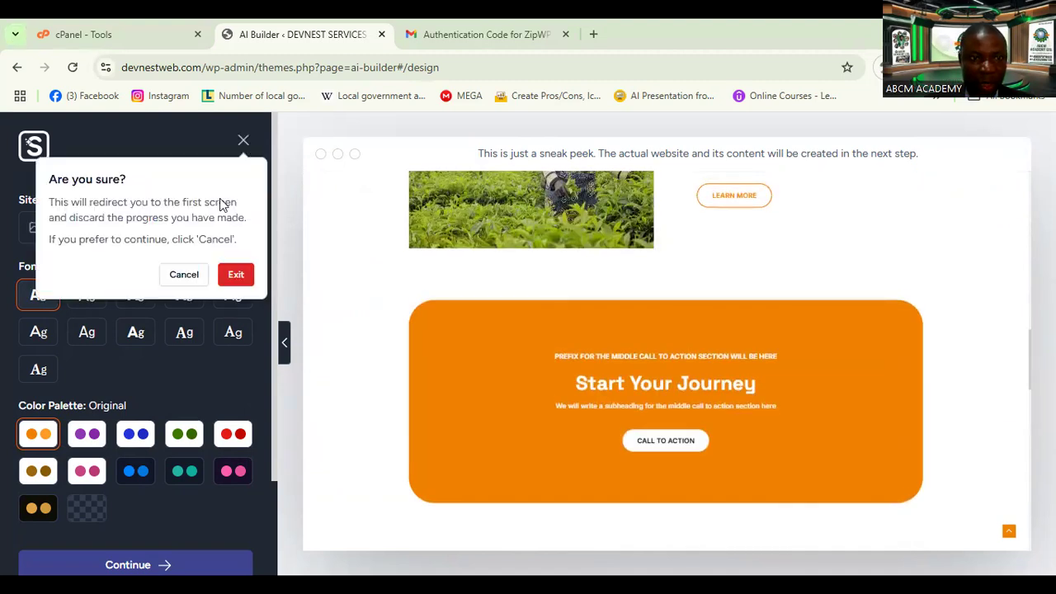
{"action": "left_click", "coordinate": [192, 278]}
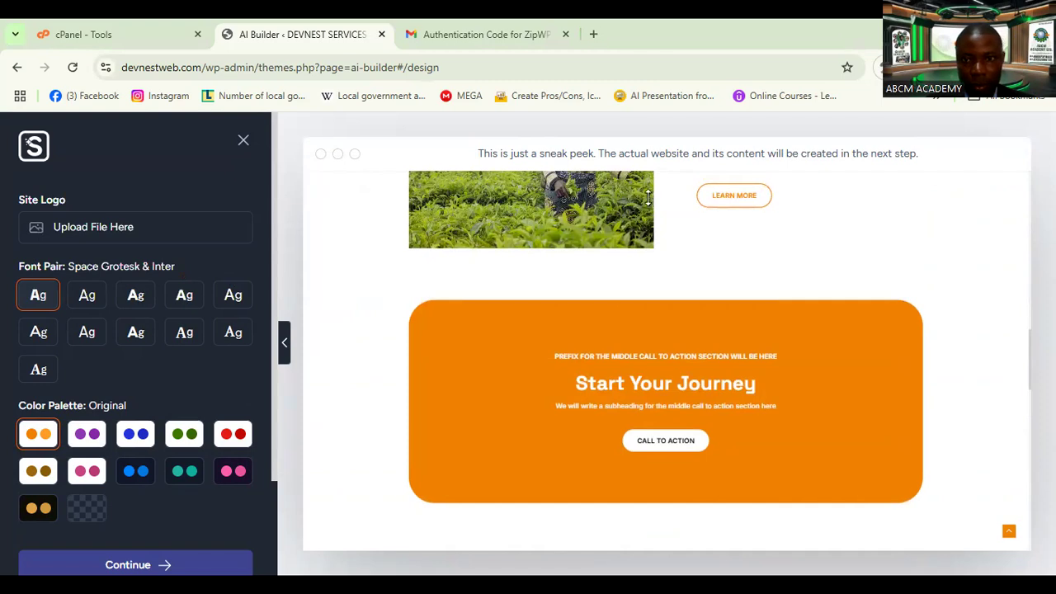
{"action": "scroll", "coordinate": [620, 205], "scroll_direction": "up", "scroll_amount": 3}
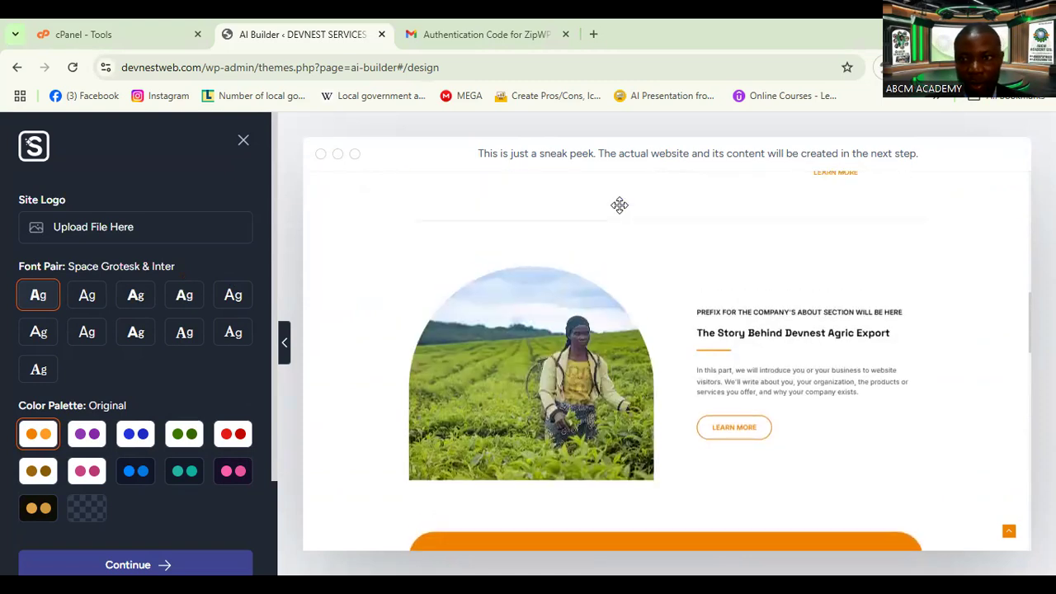
{"action": "scroll", "coordinate": [779, 396], "scroll_direction": "up", "scroll_amount": 5}
{"action": "scroll", "coordinate": [151, 241], "scroll_direction": "down", "scroll_amount": 3}
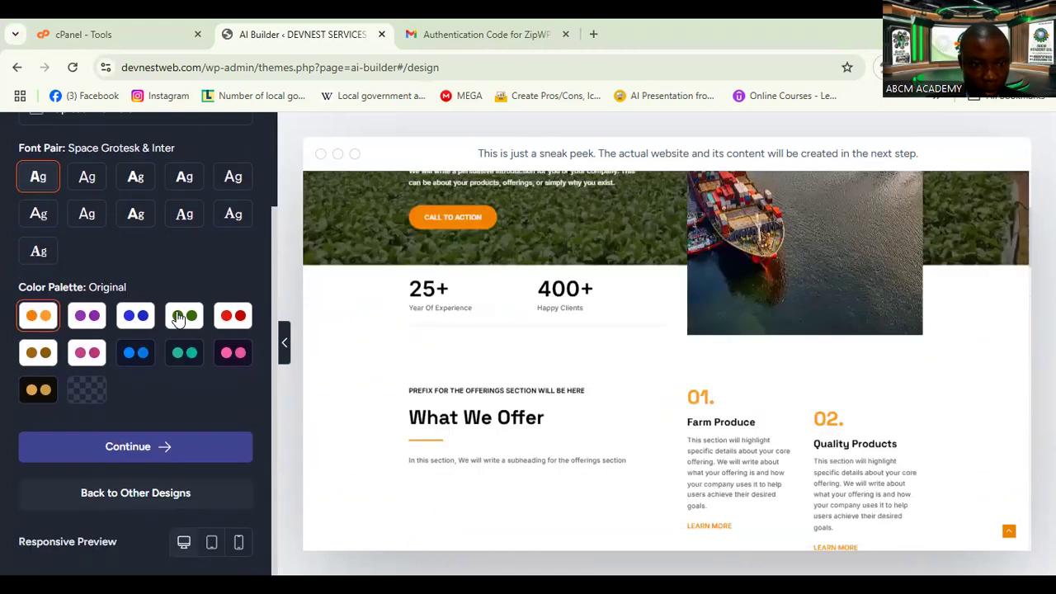
{"action": "left_click", "coordinate": [135, 493]}
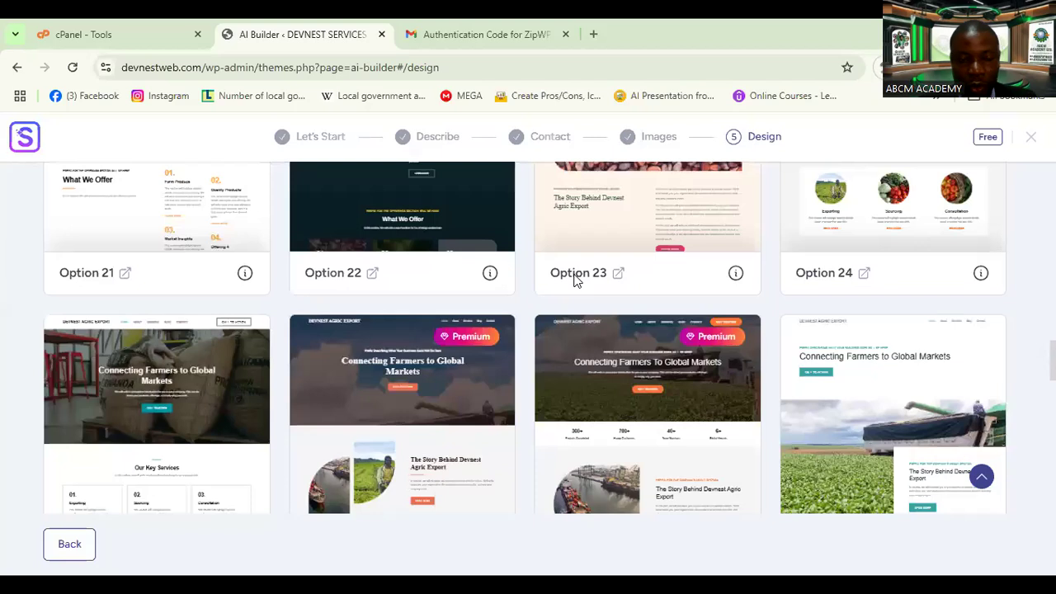
{"action": "scroll", "coordinate": [611, 288], "scroll_direction": "down", "scroll_amount": 9}
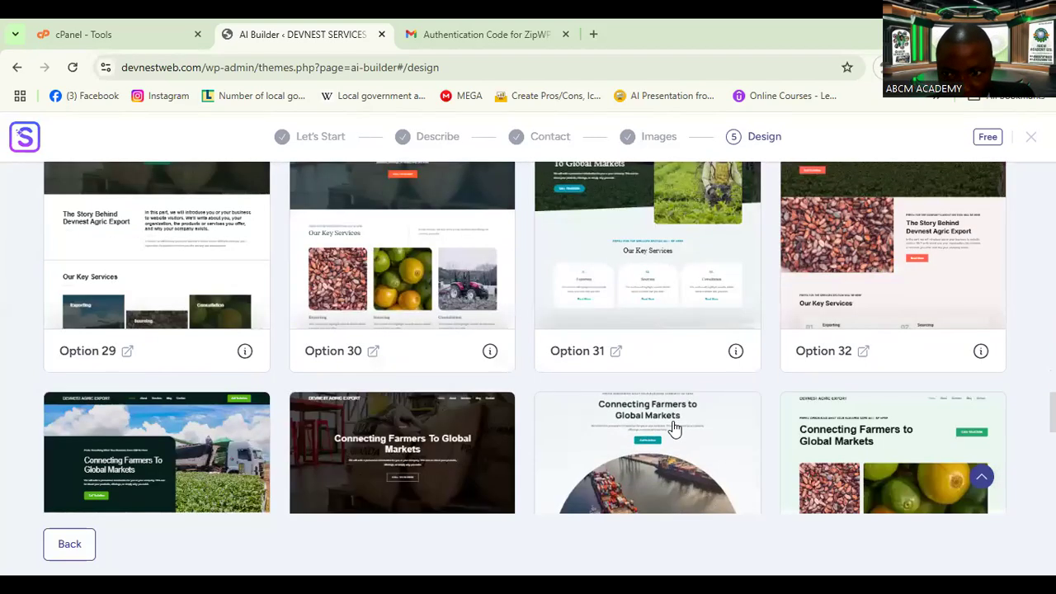
{"action": "scroll", "coordinate": [676, 435], "scroll_direction": "down", "scroll_amount": 1}
{"action": "scroll", "coordinate": [966, 184], "scroll_direction": "up", "scroll_amount": 2}
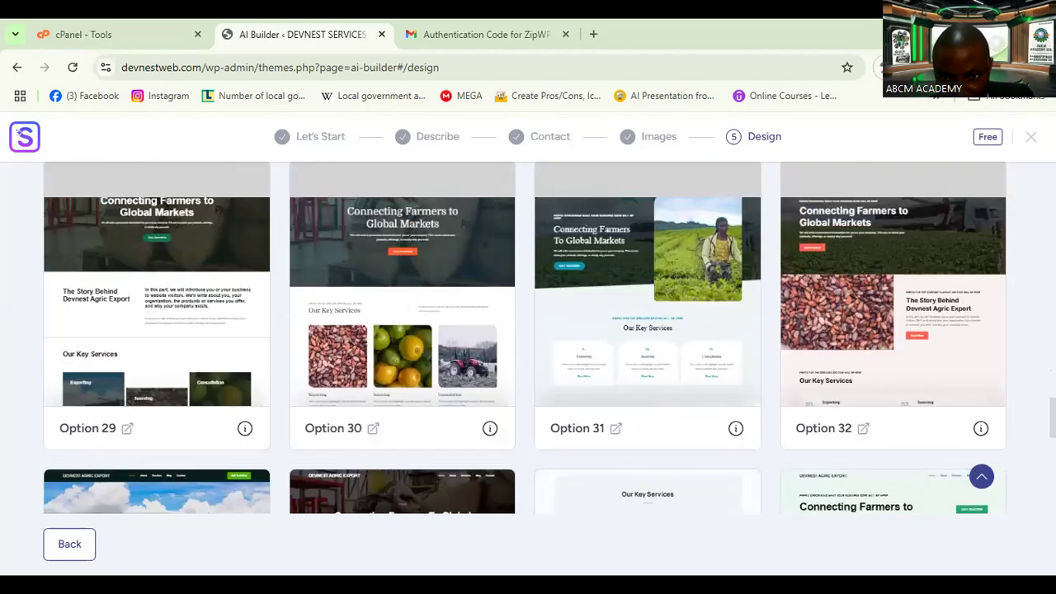
{"action": "scroll", "coordinate": [880, 439], "scroll_direction": "down", "scroll_amount": 2}
{"action": "scroll", "coordinate": [880, 441], "scroll_direction": "down", "scroll_amount": 3}
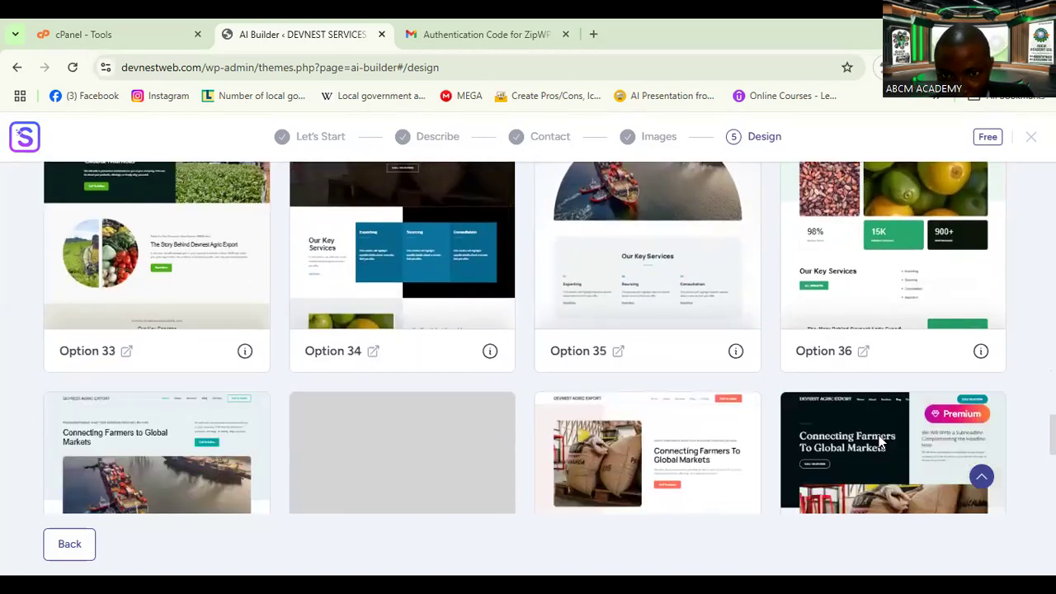
{"action": "scroll", "coordinate": [641, 273], "scroll_direction": "up", "scroll_amount": 1}
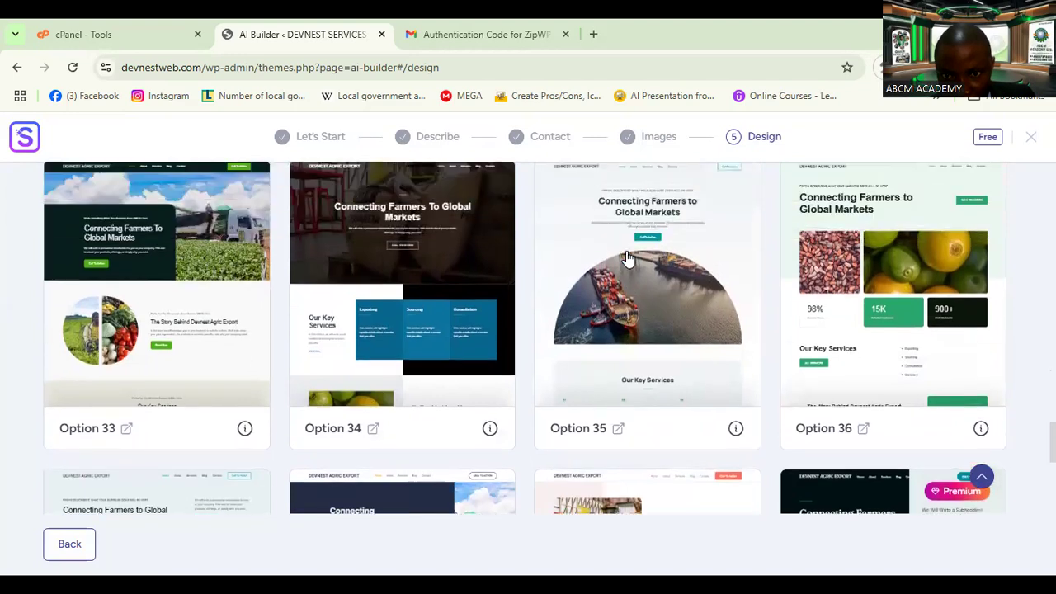
{"action": "scroll", "coordinate": [695, 292], "scroll_direction": "up", "scroll_amount": 1}
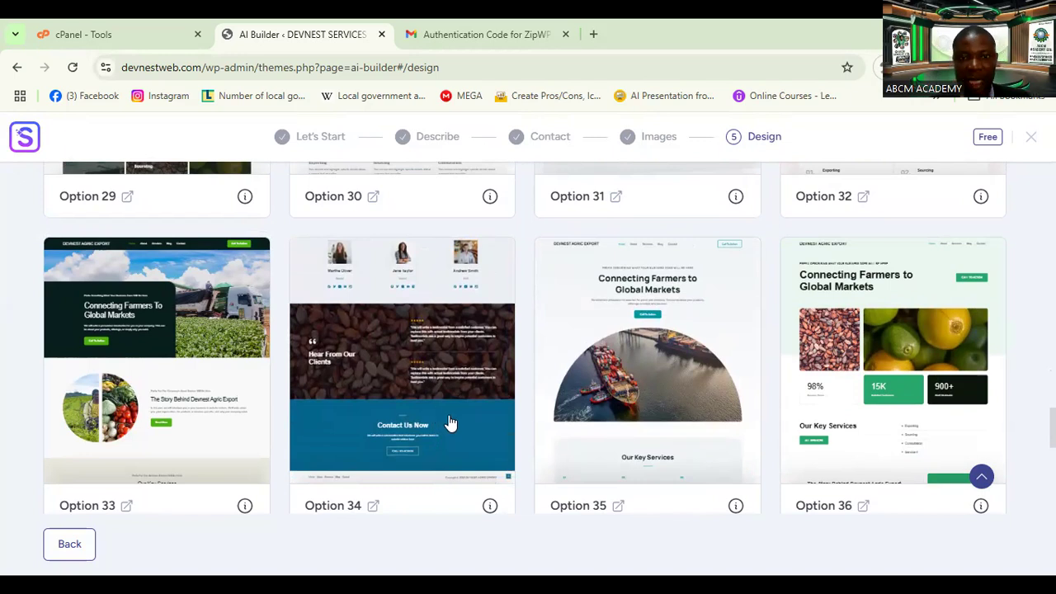
Preview the Option 34 design, then return to the grid of other designs.
{"action": "left_click", "coordinate": [448, 417]}
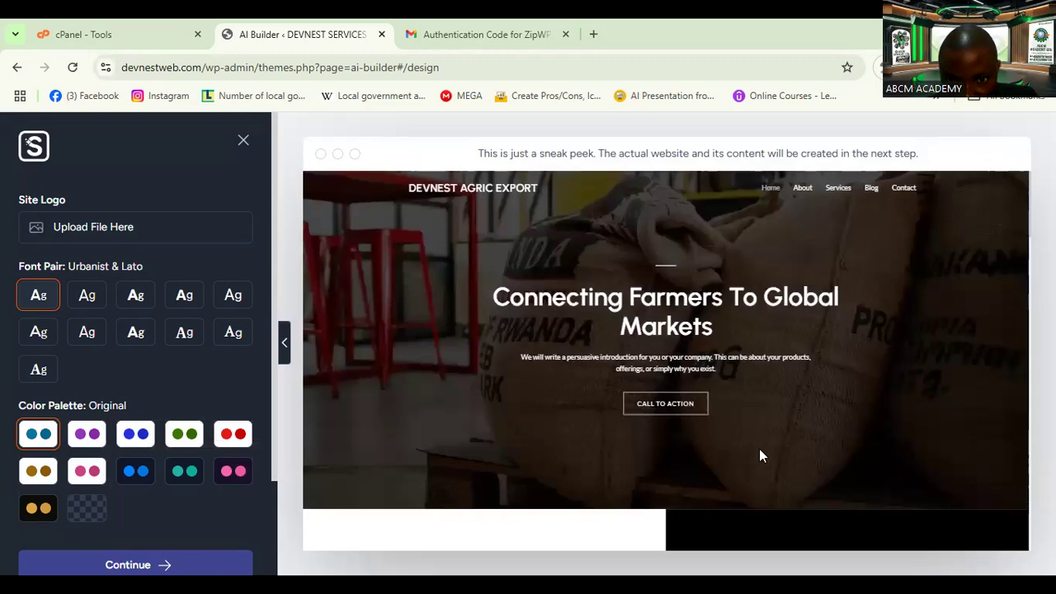
{"action": "scroll", "coordinate": [759, 449], "scroll_direction": "down", "scroll_amount": 5}
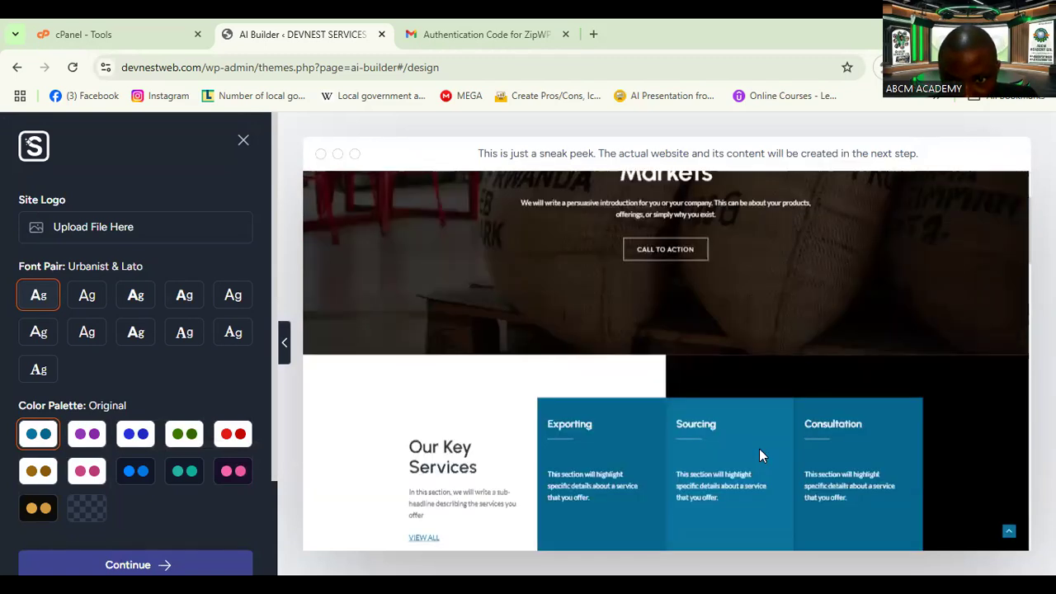
{"action": "scroll", "coordinate": [759, 450], "scroll_direction": "down", "scroll_amount": 6}
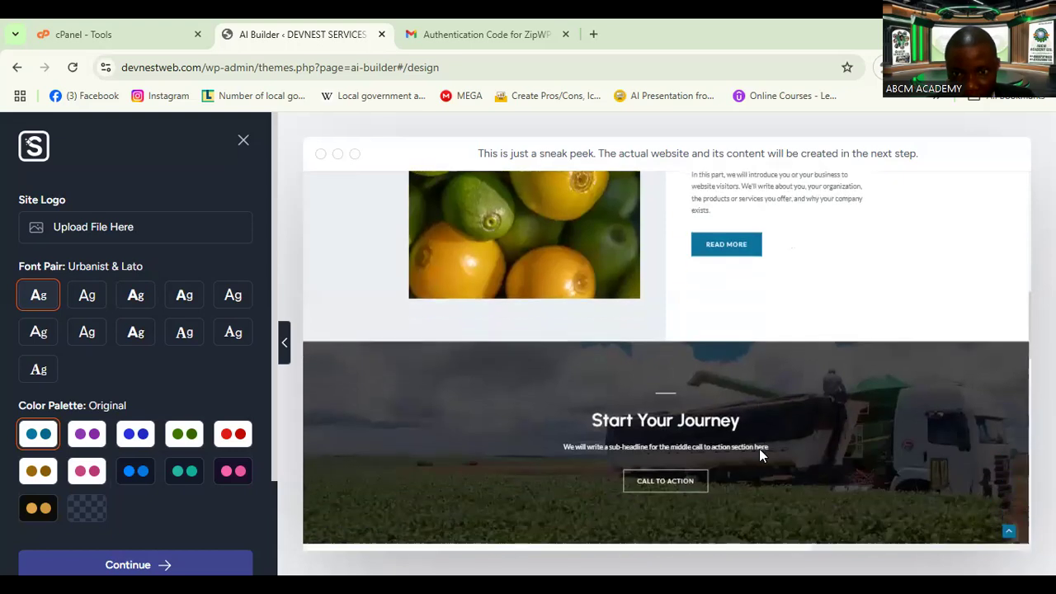
{"action": "scroll", "coordinate": [761, 452], "scroll_direction": "down", "scroll_amount": 6}
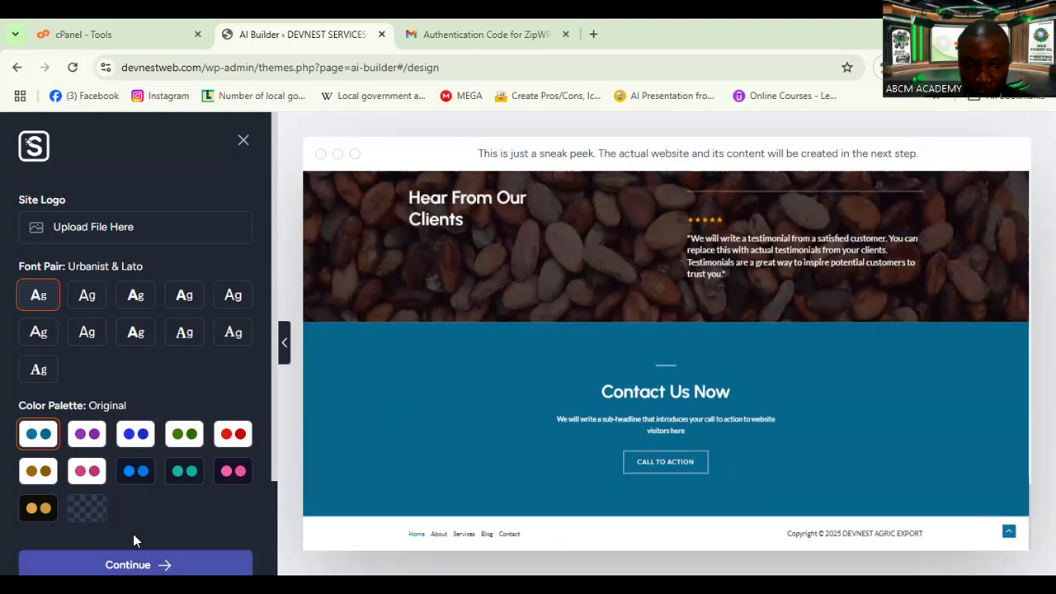
{"action": "scroll", "coordinate": [165, 528], "scroll_direction": "down", "scroll_amount": 2}
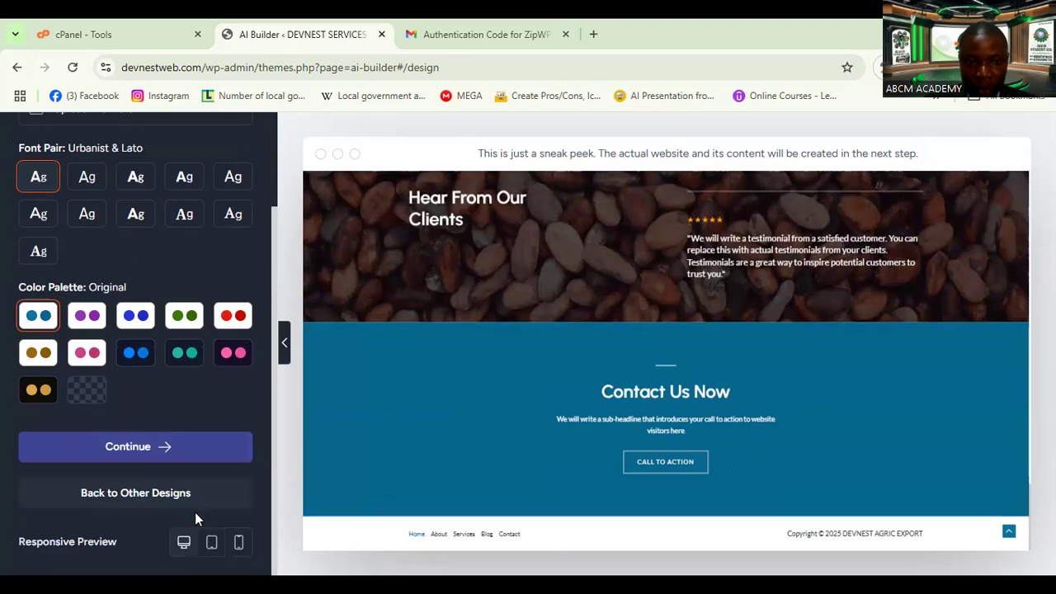
{"action": "left_click", "coordinate": [94, 495]}
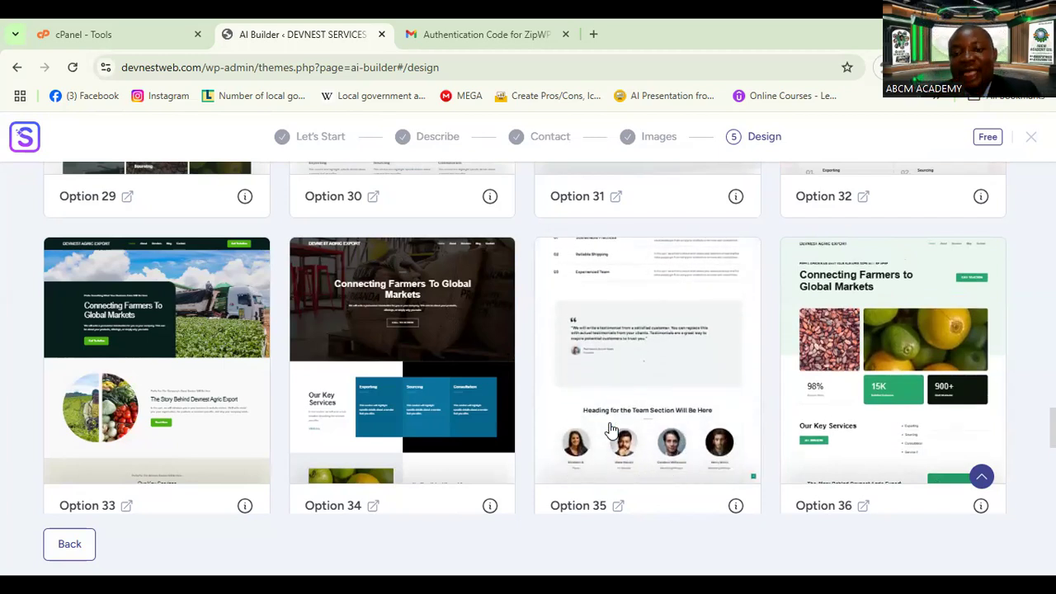
Look through the design gallery down to Option 49 (Premium) and Option 50.
{"action": "scroll", "coordinate": [628, 495], "scroll_direction": "down", "scroll_amount": 10}
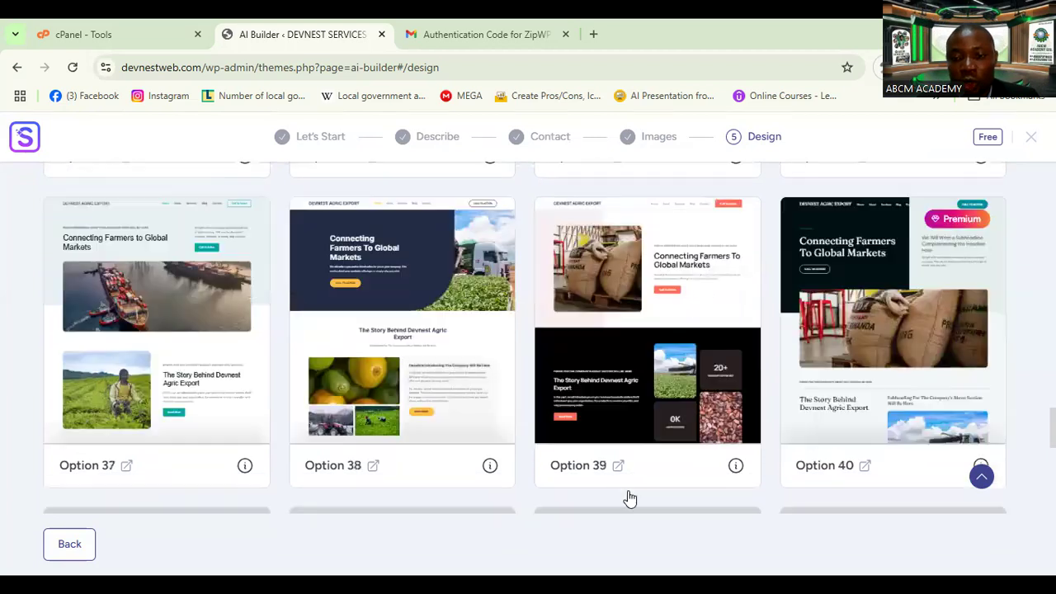
{"action": "scroll", "coordinate": [627, 491], "scroll_direction": "down", "scroll_amount": 2}
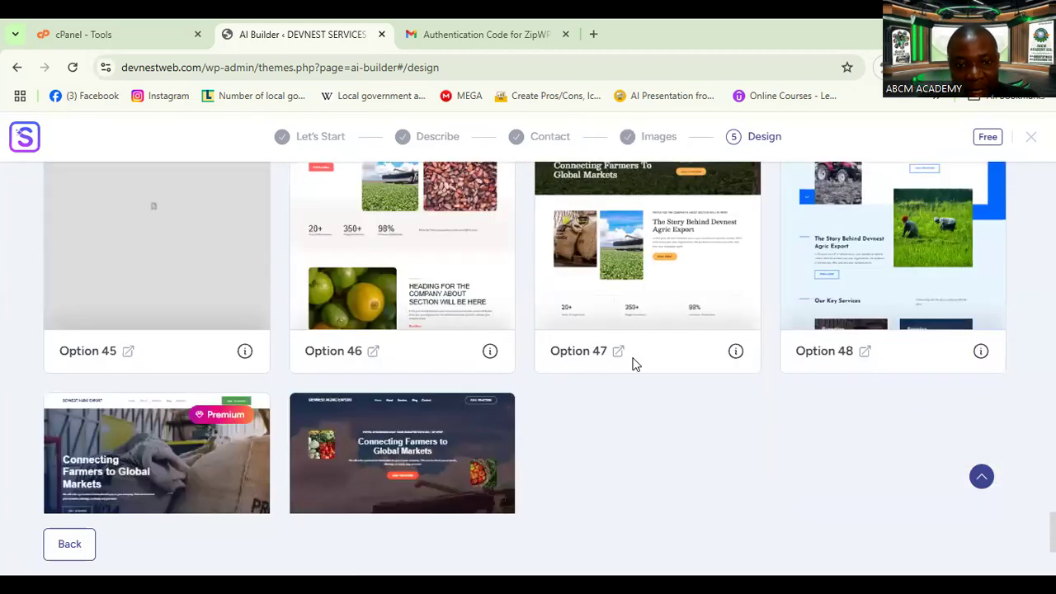
{"action": "scroll", "coordinate": [751, 345], "scroll_direction": "down", "scroll_amount": 2}
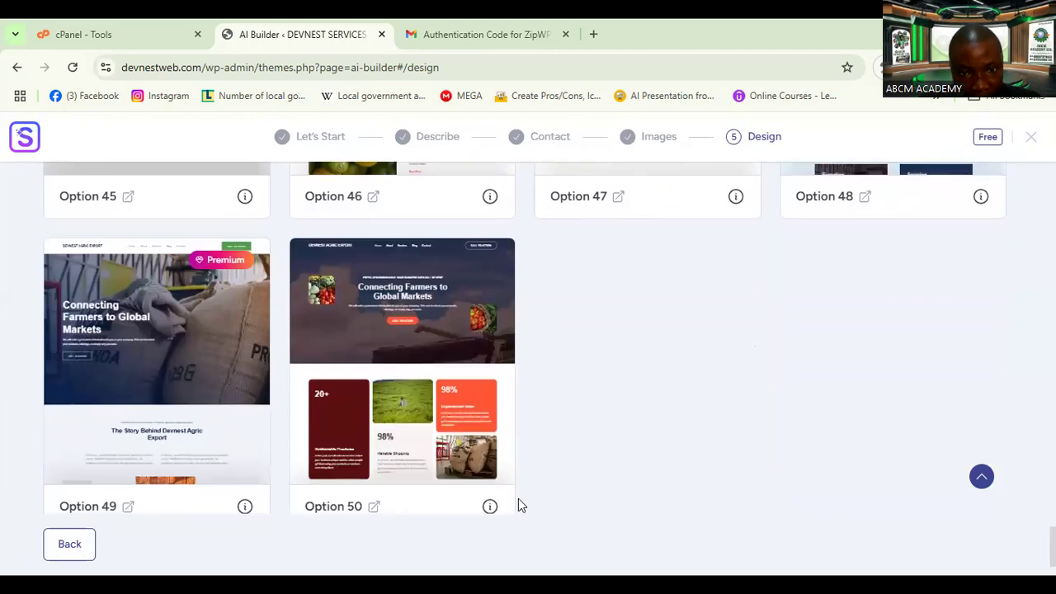
{"action": "mouse_move", "coordinate": [462, 385]}
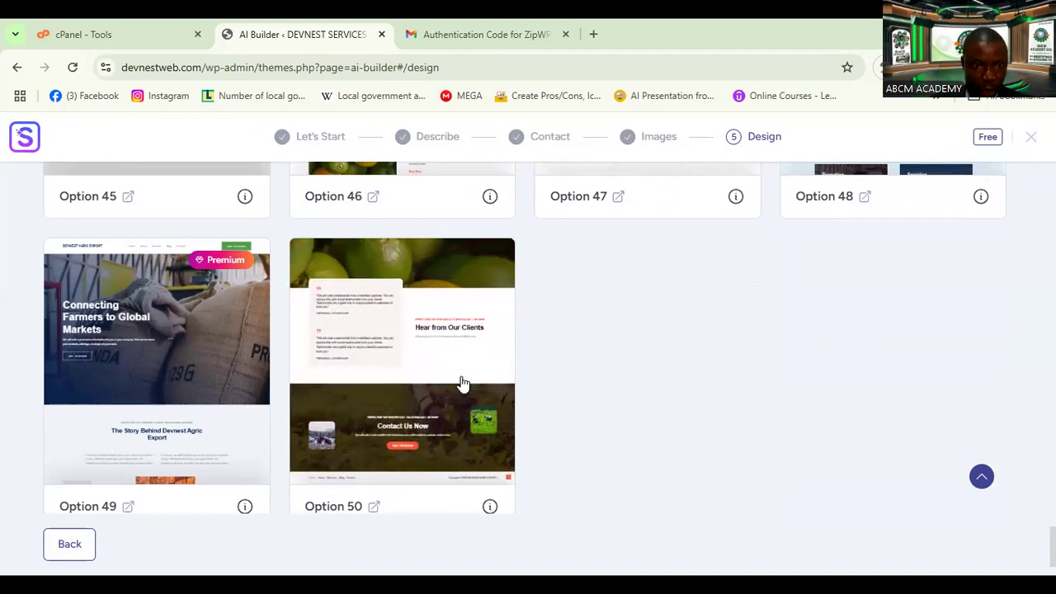
Open the Option 50 design and try the green colour palette.
{"action": "left_click", "coordinate": [462, 384]}
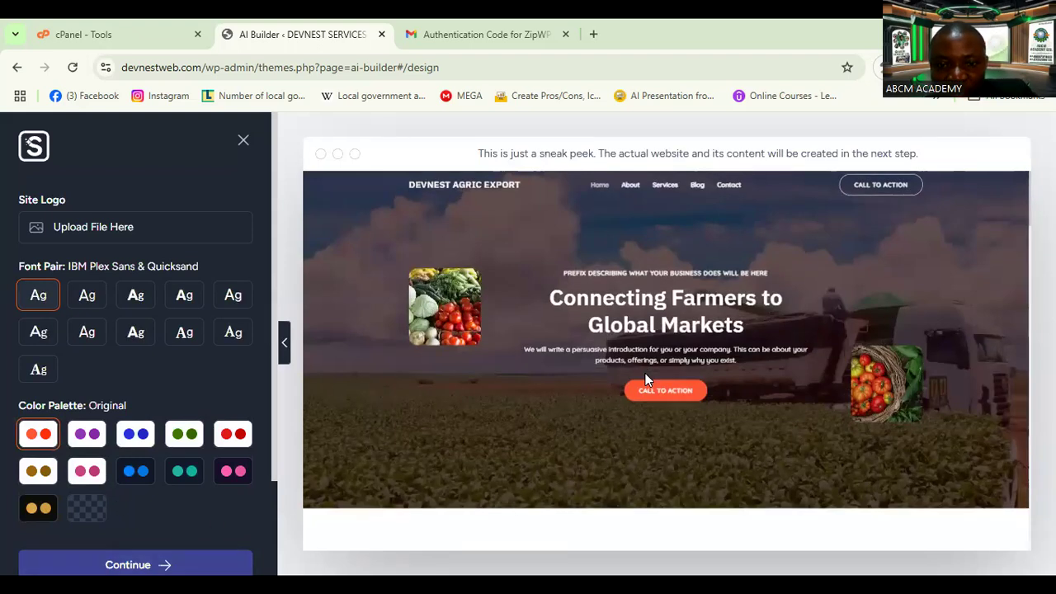
{"action": "scroll", "coordinate": [645, 373], "scroll_direction": "down", "scroll_amount": 5}
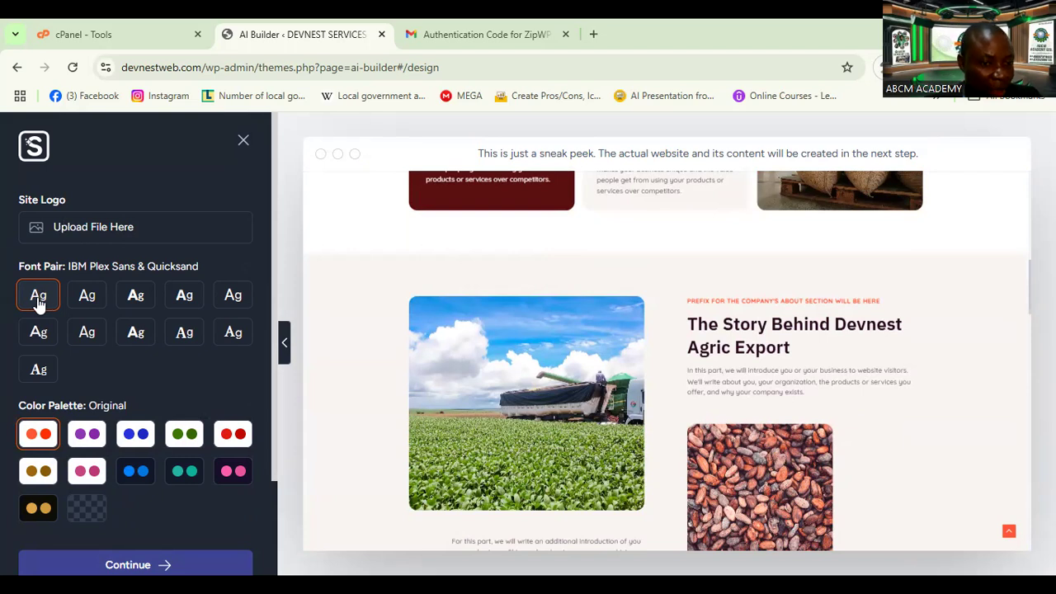
{"action": "left_click", "coordinate": [182, 439]}
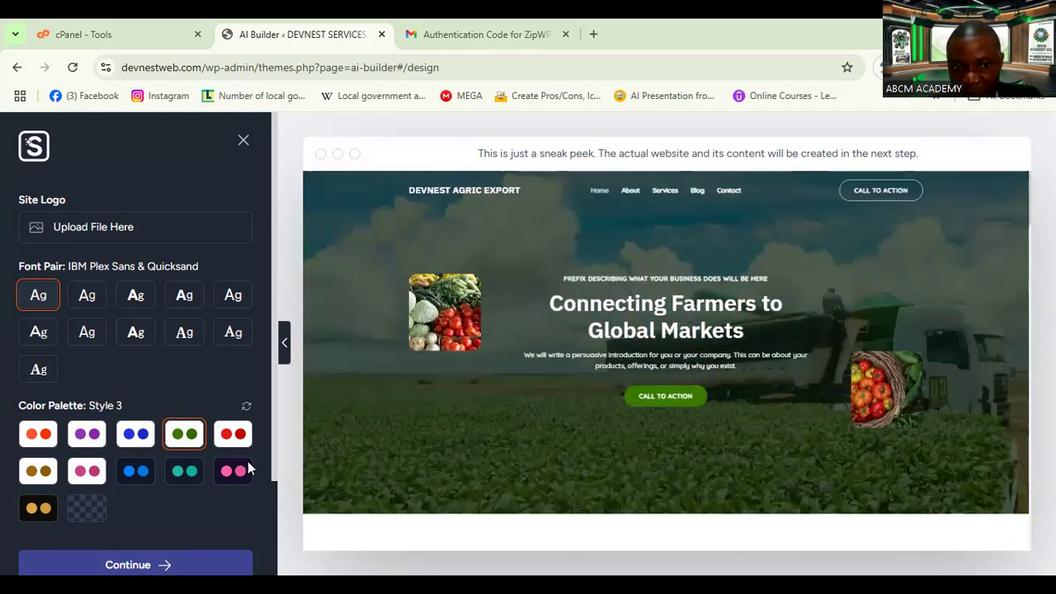
{"action": "scroll", "coordinate": [193, 444], "scroll_direction": "down", "scroll_amount": 3}
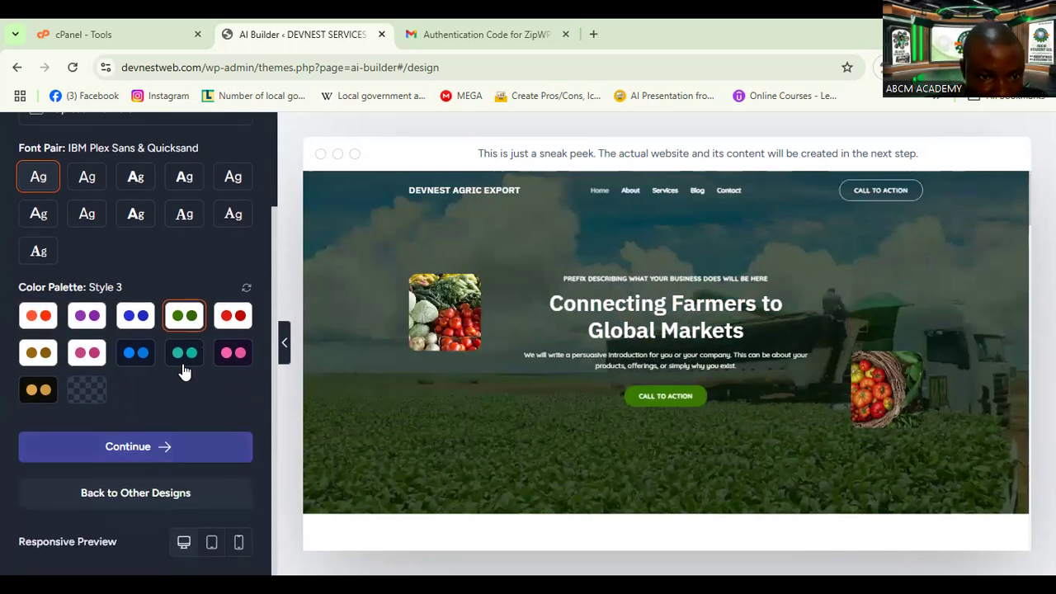
Try the blue palette, then settle on the green Style 3 palette.
{"action": "left_click", "coordinate": [137, 361]}
{"action": "scroll", "coordinate": [688, 395], "scroll_direction": "down", "scroll_amount": 6}
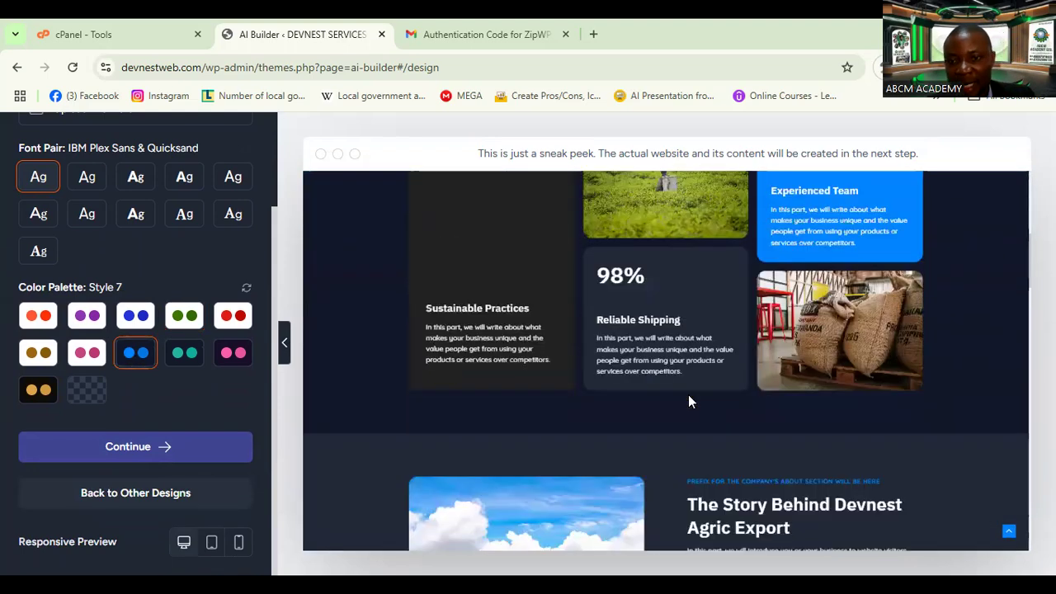
{"action": "scroll", "coordinate": [688, 395], "scroll_direction": "down", "scroll_amount": 15}
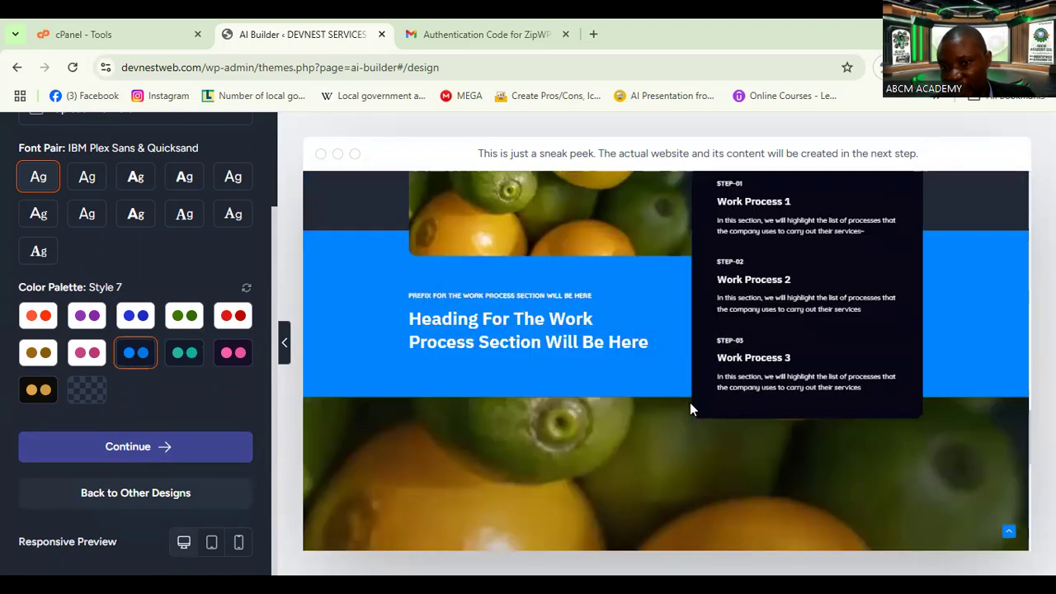
{"action": "scroll", "coordinate": [690, 403], "scroll_direction": "down", "scroll_amount": 8}
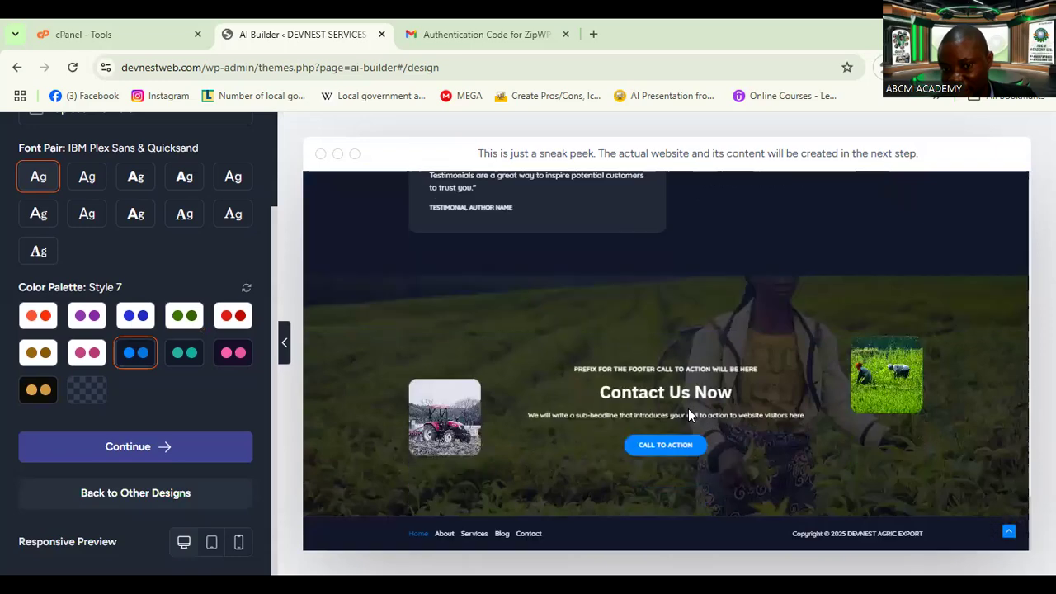
{"action": "scroll", "coordinate": [693, 396], "scroll_direction": "up", "scroll_amount": 10}
{"action": "scroll", "coordinate": [697, 391], "scroll_direction": "up", "scroll_amount": 10}
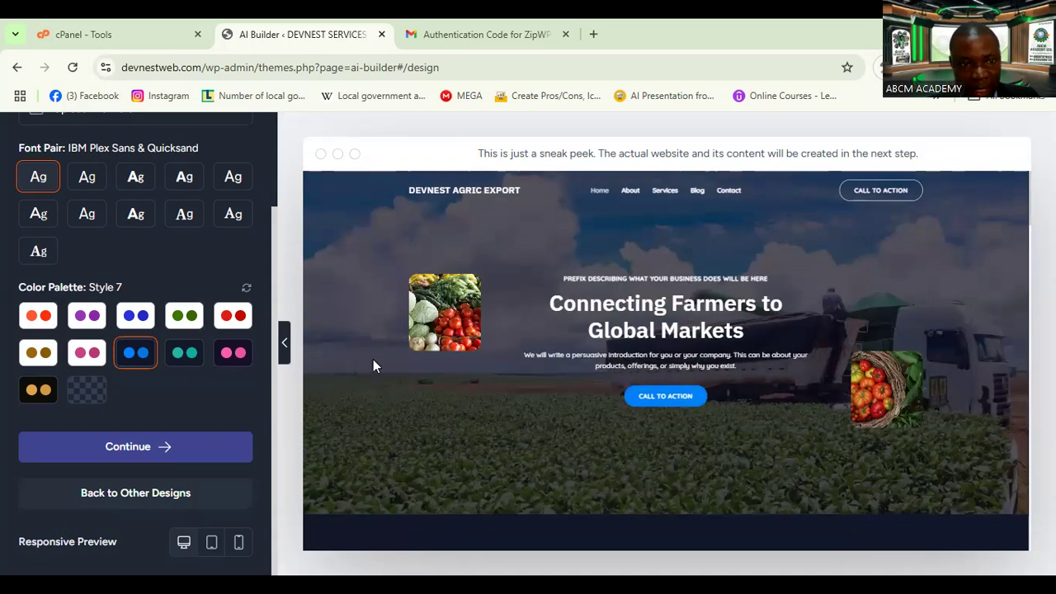
{"action": "left_click", "coordinate": [183, 317]}
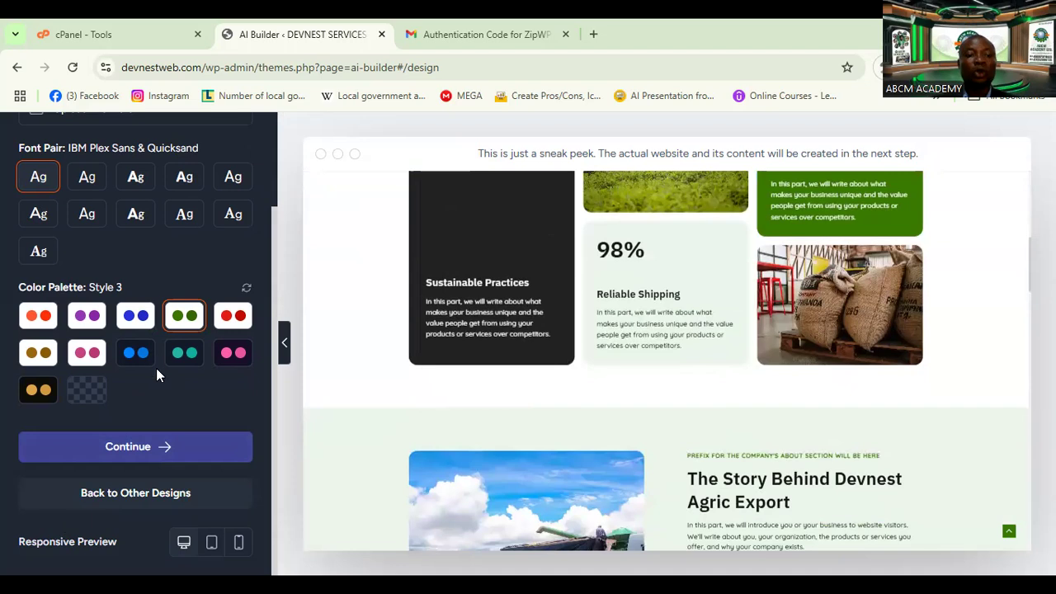
{"action": "scroll", "coordinate": [153, 367], "scroll_direction": "up", "scroll_amount": 3}
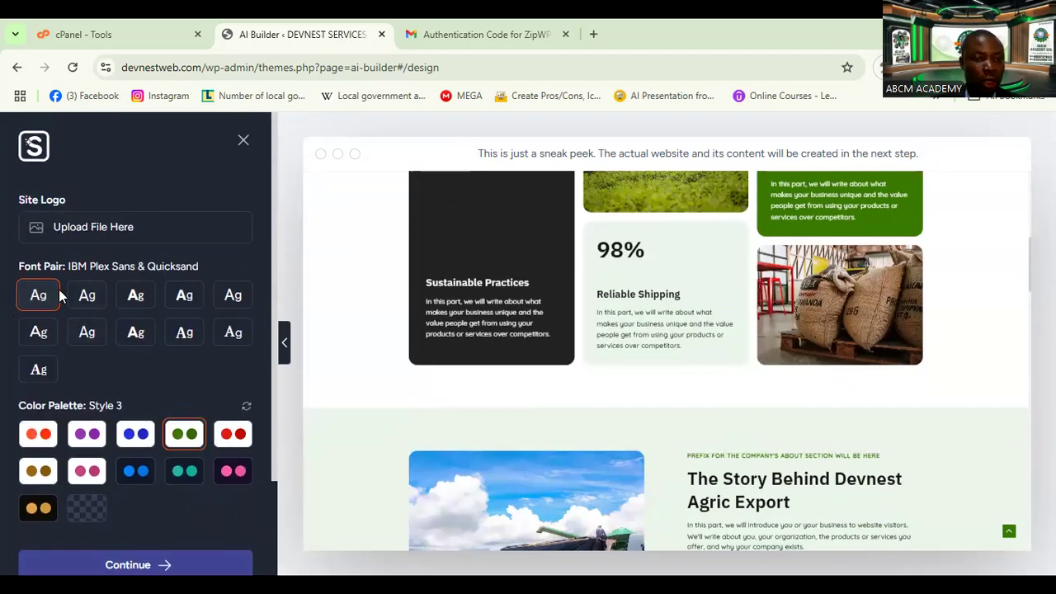
{"action": "scroll", "coordinate": [116, 256], "scroll_direction": "down", "scroll_amount": 3}
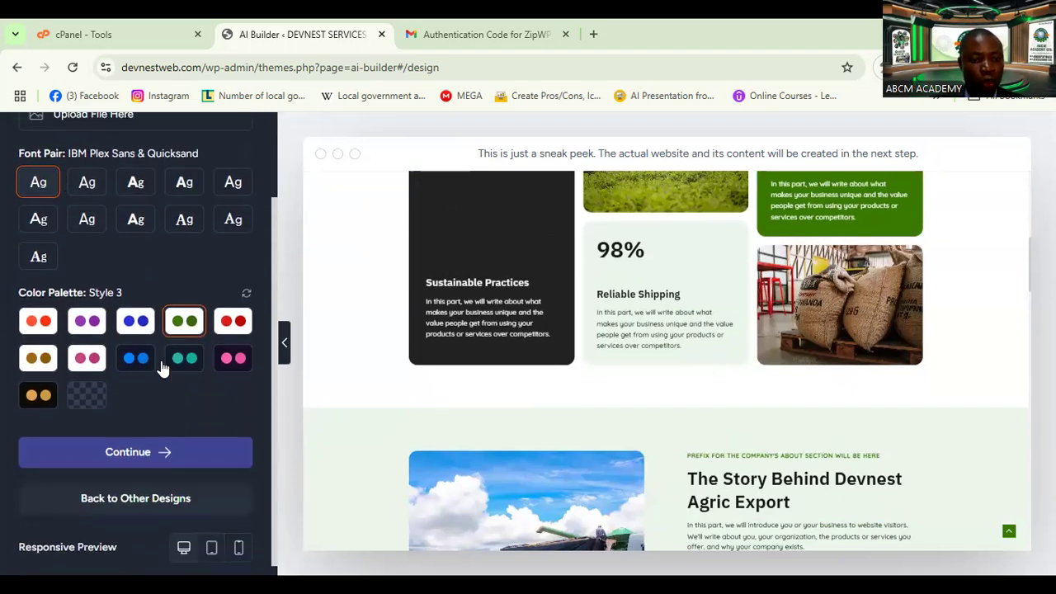
Continue to Select features, where Blog, Page Builder, Contact Form and Website Emails & SMTP are ticked.
{"action": "left_click", "coordinate": [169, 448]}
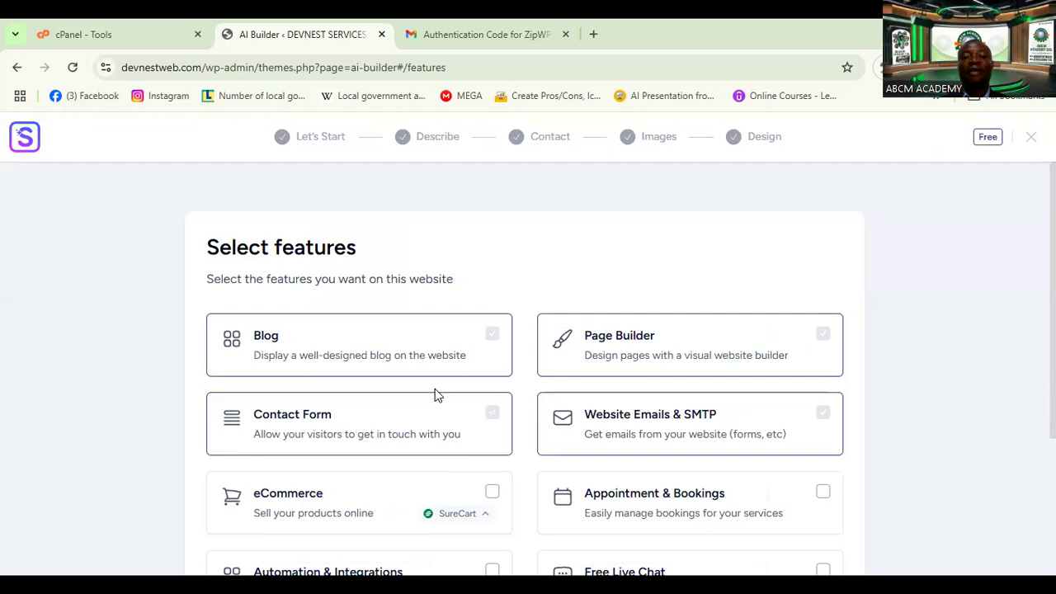
{"action": "scroll", "coordinate": [474, 207], "scroll_direction": "down", "scroll_amount": 2}
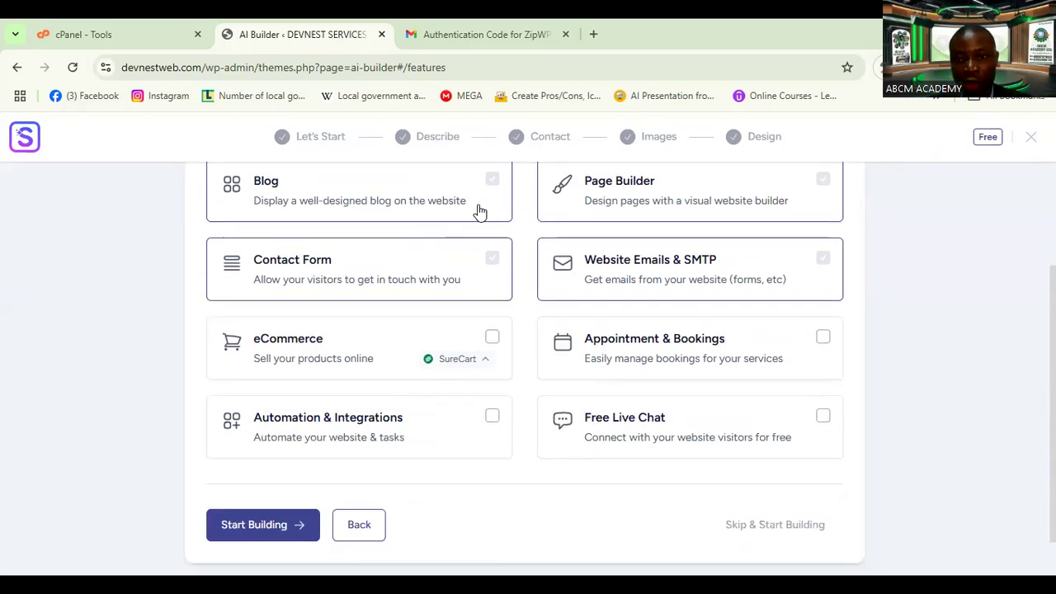
{"action": "scroll", "coordinate": [697, 279], "scroll_direction": "up", "scroll_amount": 1}
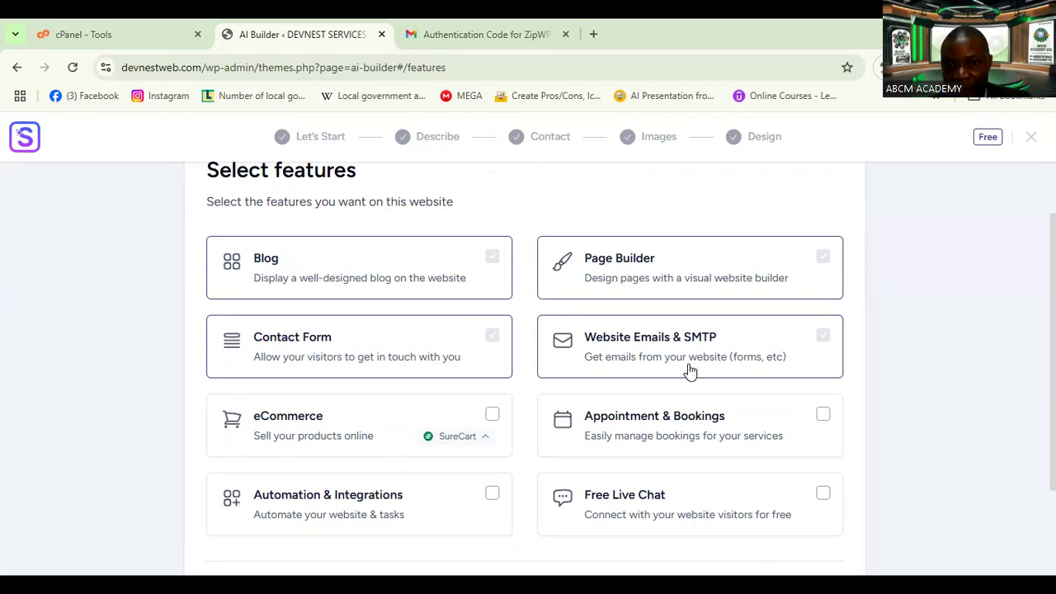
{"action": "scroll", "coordinate": [779, 358], "scroll_direction": "down", "scroll_amount": 2}
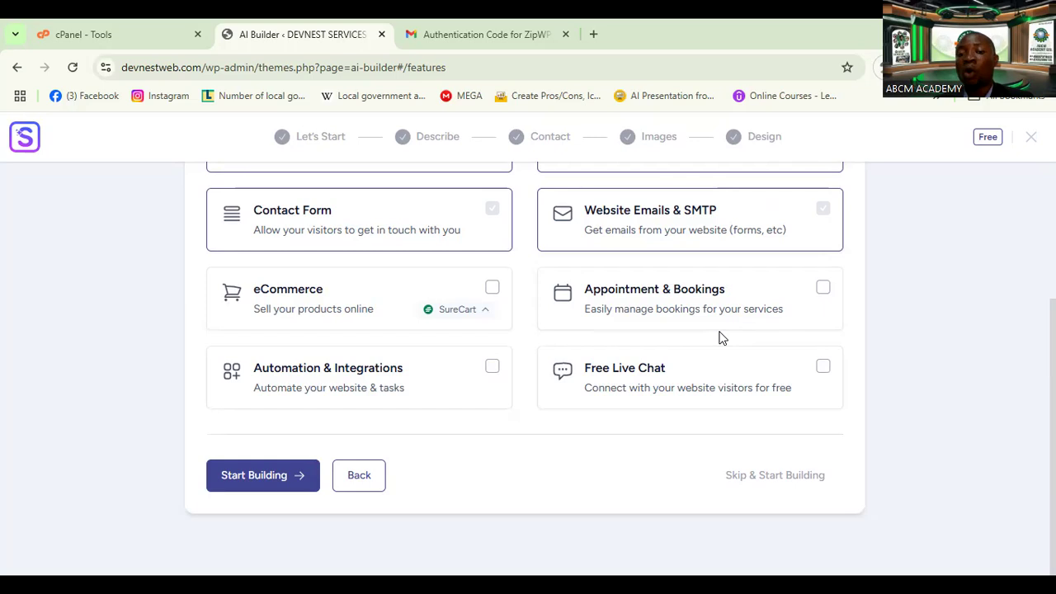
Try Appointment & Bookings and eCommerce with WooCommerce, then untick both features.
{"action": "left_click", "coordinate": [823, 288]}
{"action": "left_click", "coordinate": [822, 290]}
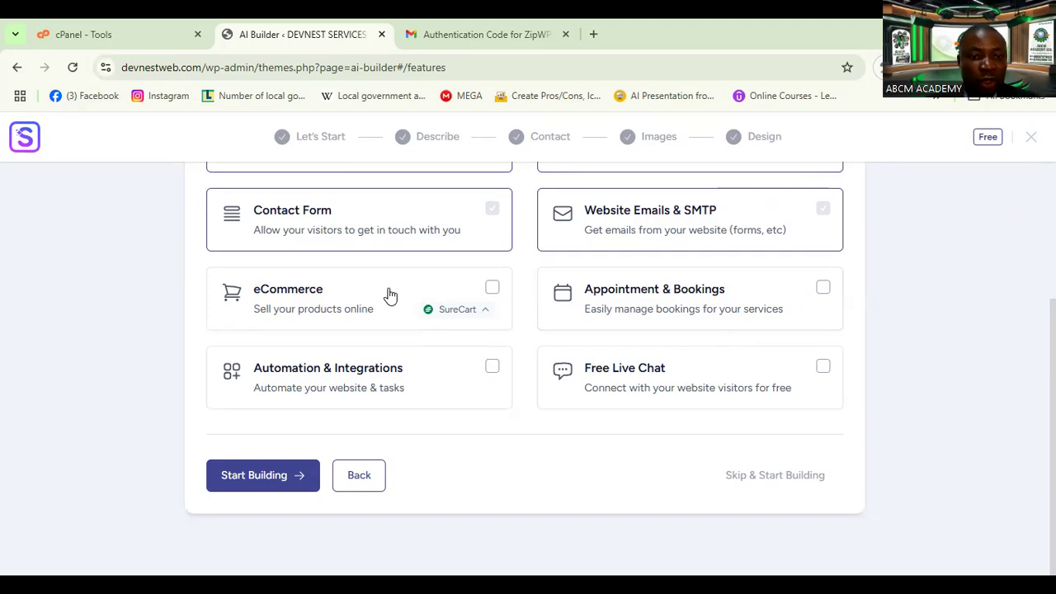
{"action": "left_click", "coordinate": [492, 288]}
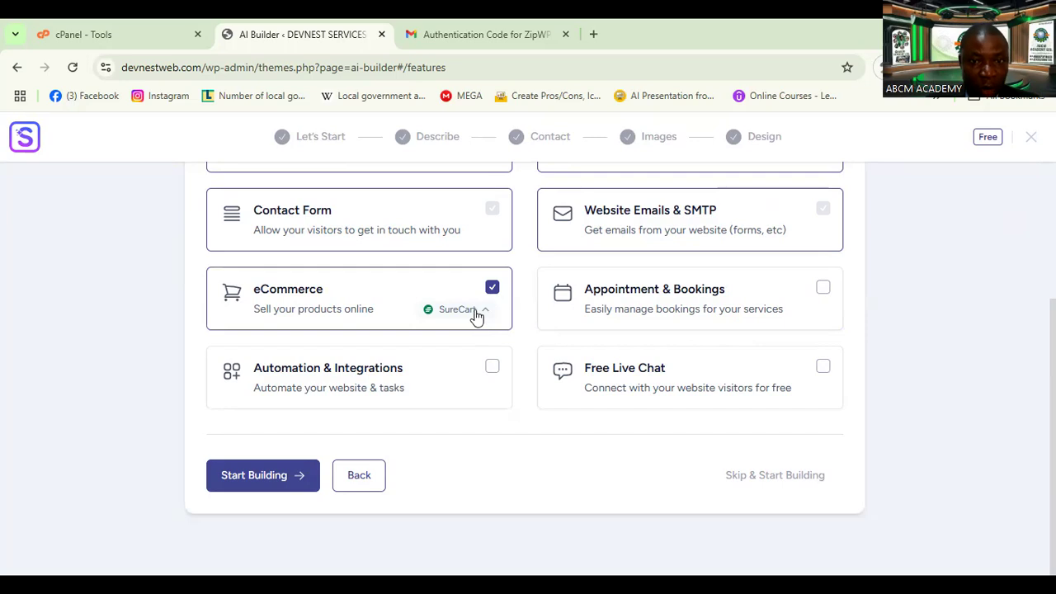
{"action": "left_click", "coordinate": [477, 320]}
{"action": "left_click", "coordinate": [434, 359]}
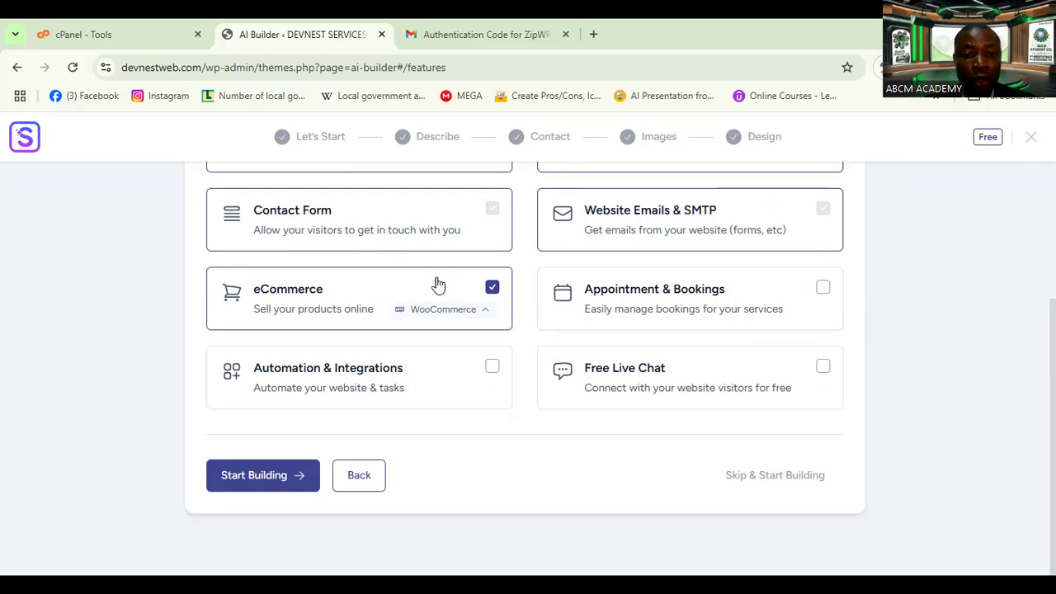
{"action": "left_click", "coordinate": [490, 289]}
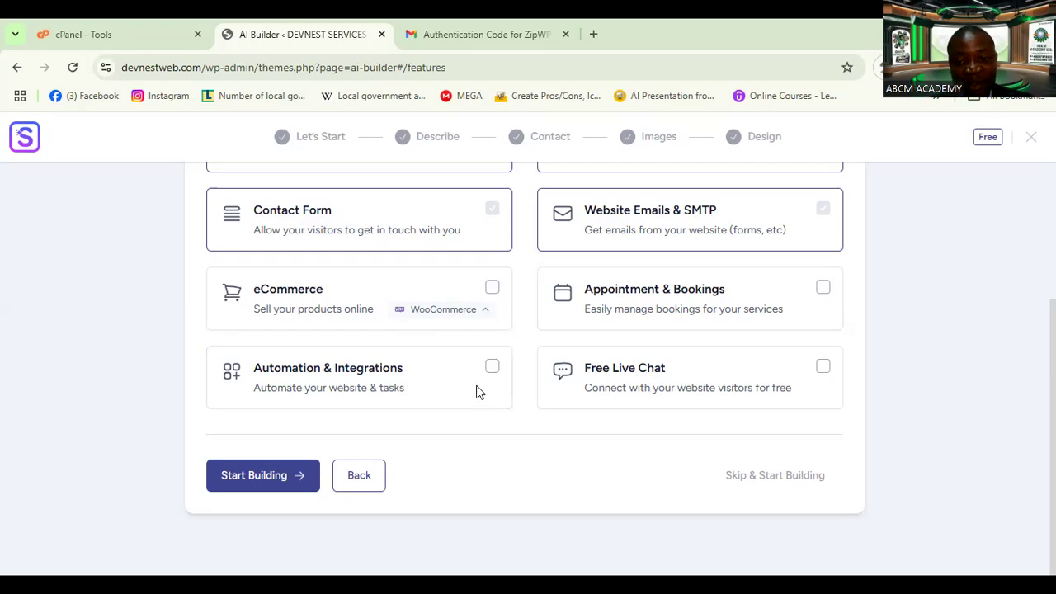
Tick Free Live Chat and leave eCommerce unticked with SureCart as its provider.
{"action": "left_click", "coordinate": [817, 370]}
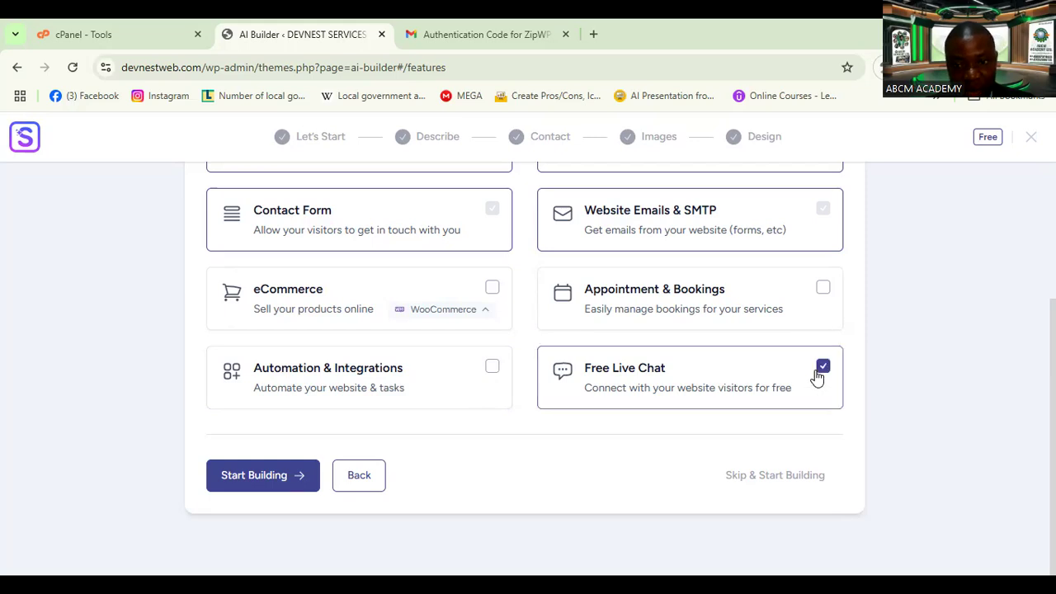
{"action": "scroll", "coordinate": [745, 300], "scroll_direction": "up", "scroll_amount": 3}
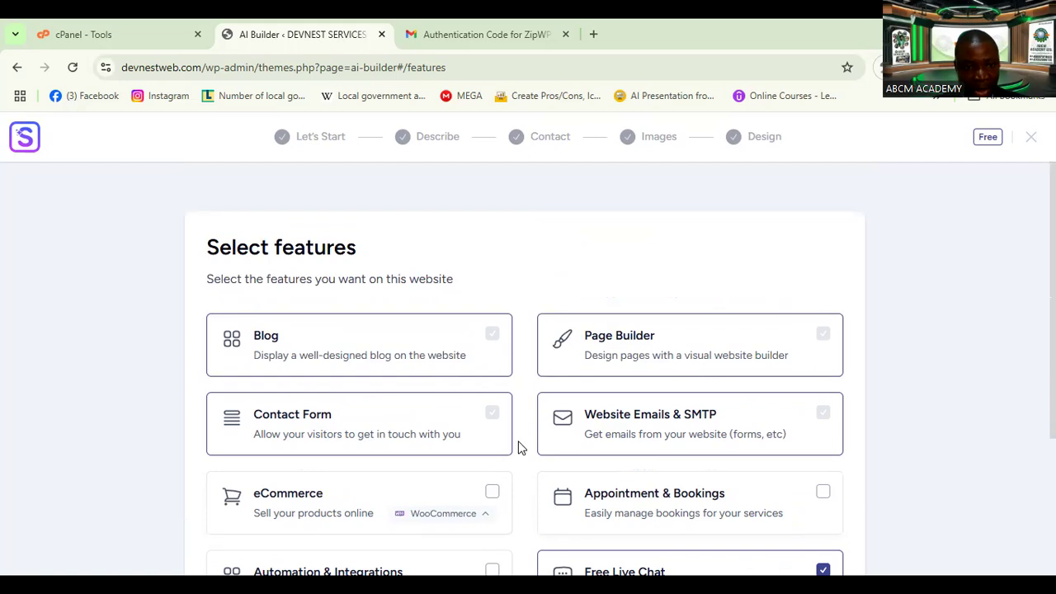
{"action": "scroll", "coordinate": [677, 461], "scroll_direction": "down", "scroll_amount": 2}
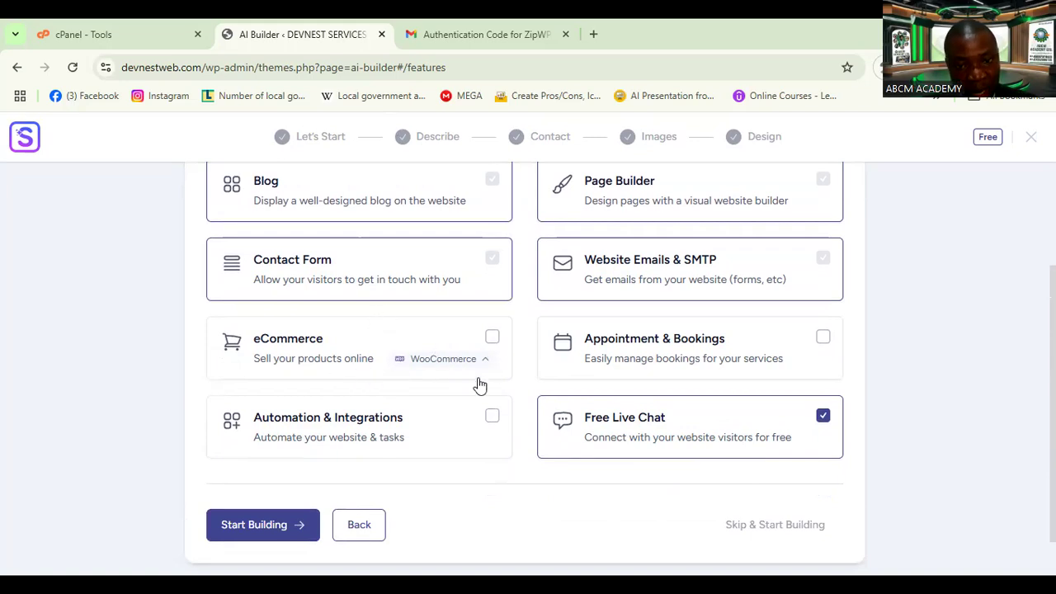
{"action": "left_click", "coordinate": [443, 368]}
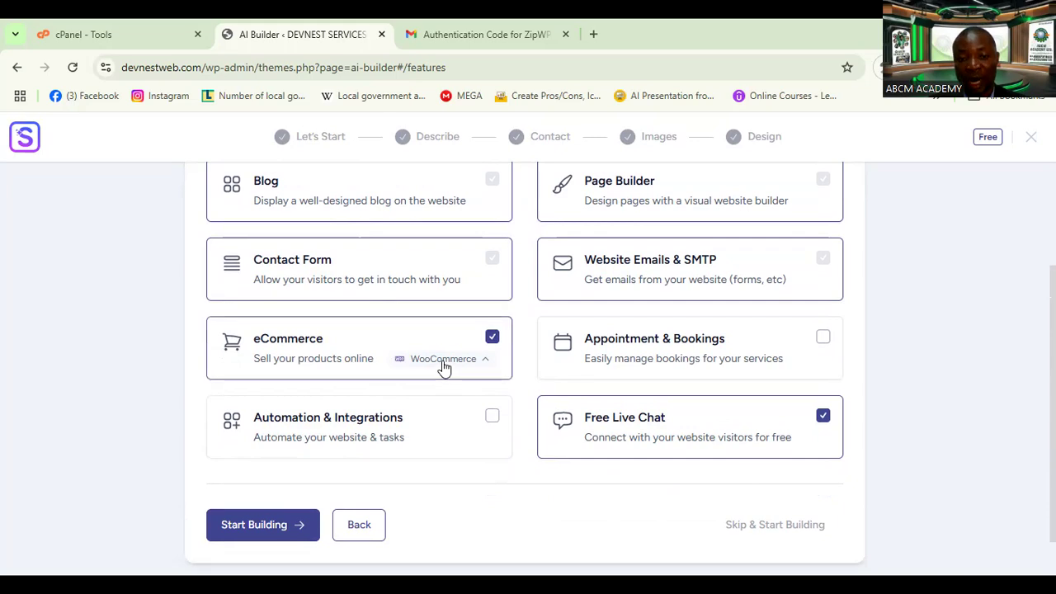
{"action": "left_click", "coordinate": [432, 388]}
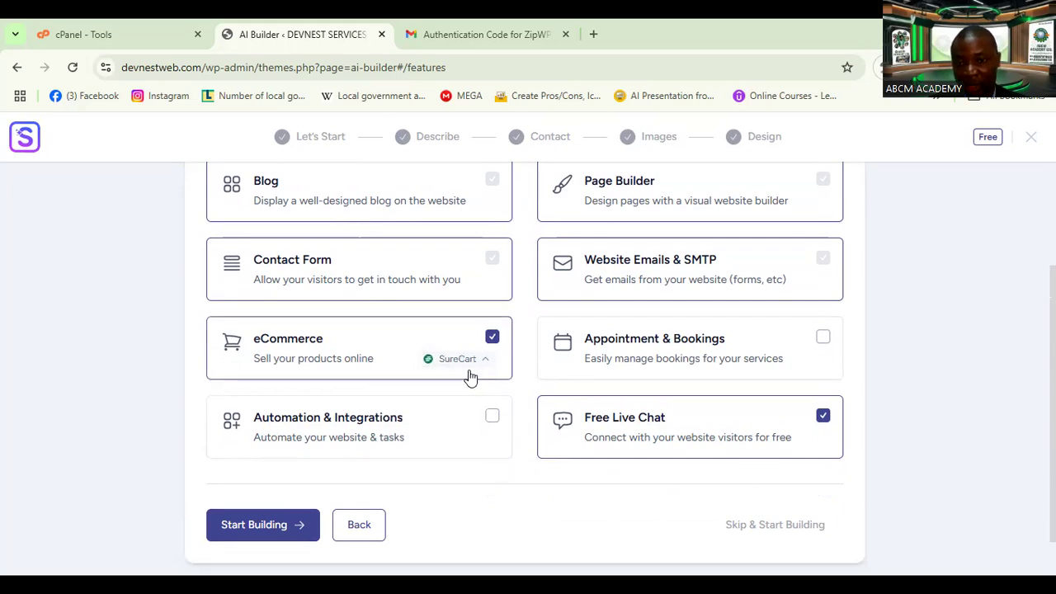
{"action": "left_click", "coordinate": [494, 340]}
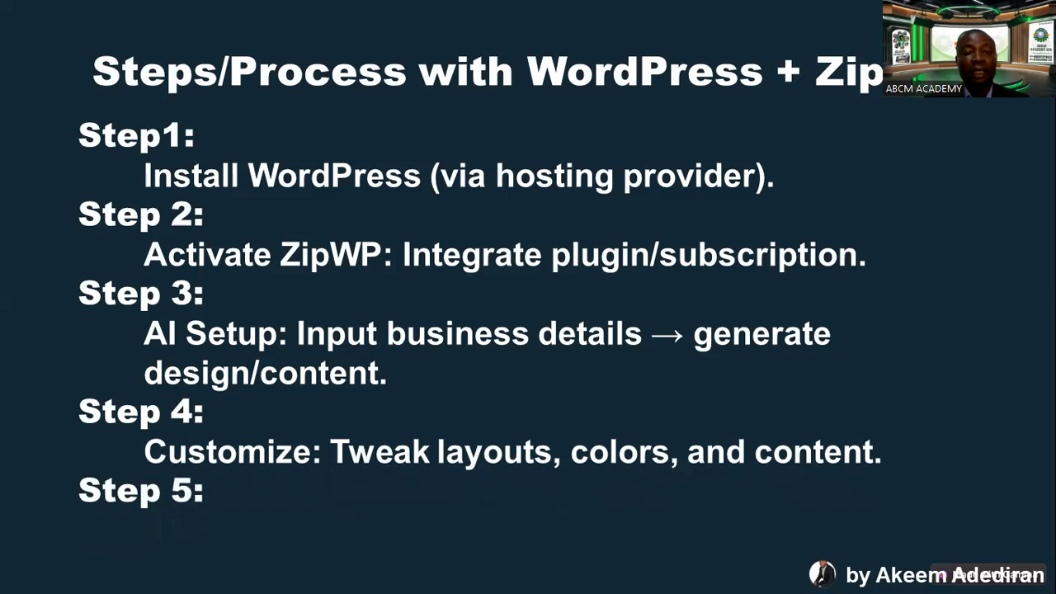
Step the slide back one build, then leave PowerPoint for the browser's 'Woohoo, your website is ready!' screen.
{"action": "key", "text": "Left"}
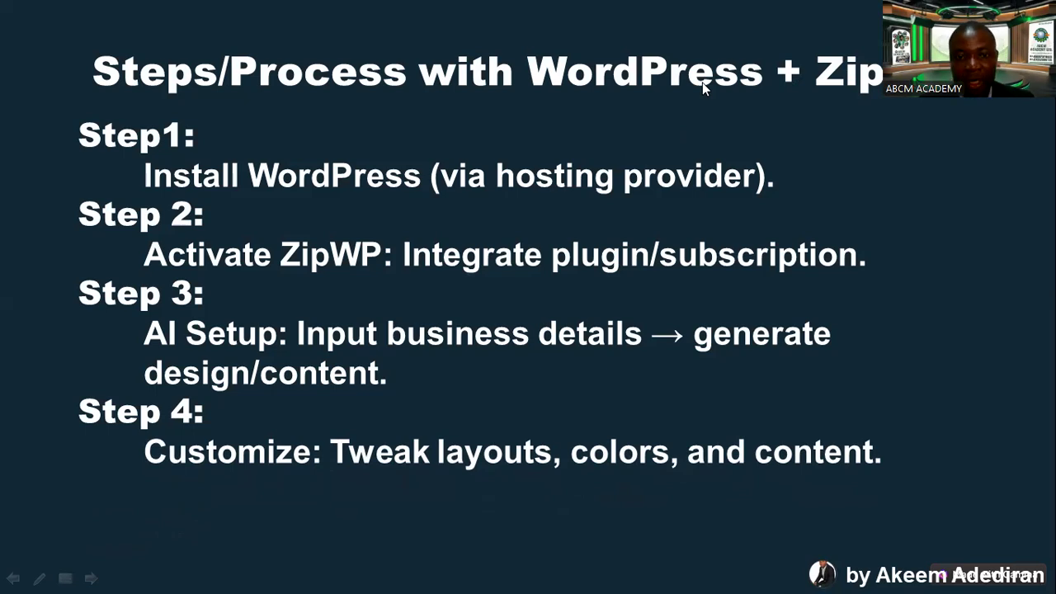
{"action": "key", "text": "alt+Tab"}
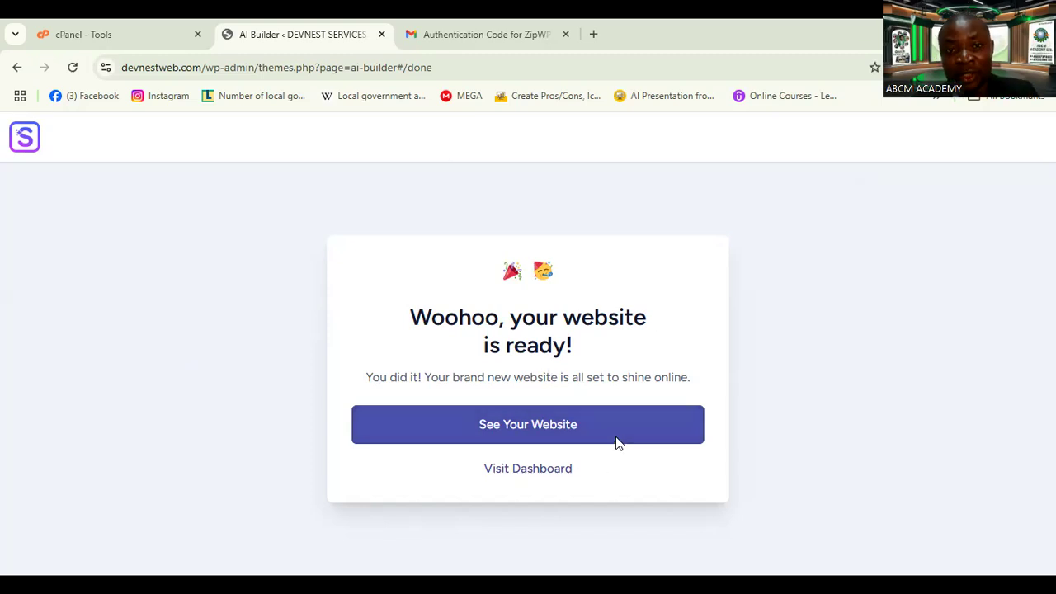
Open the finished devnestweb.com site in a new tab via See Your Website.
{"action": "left_click", "coordinate": [566, 421]}
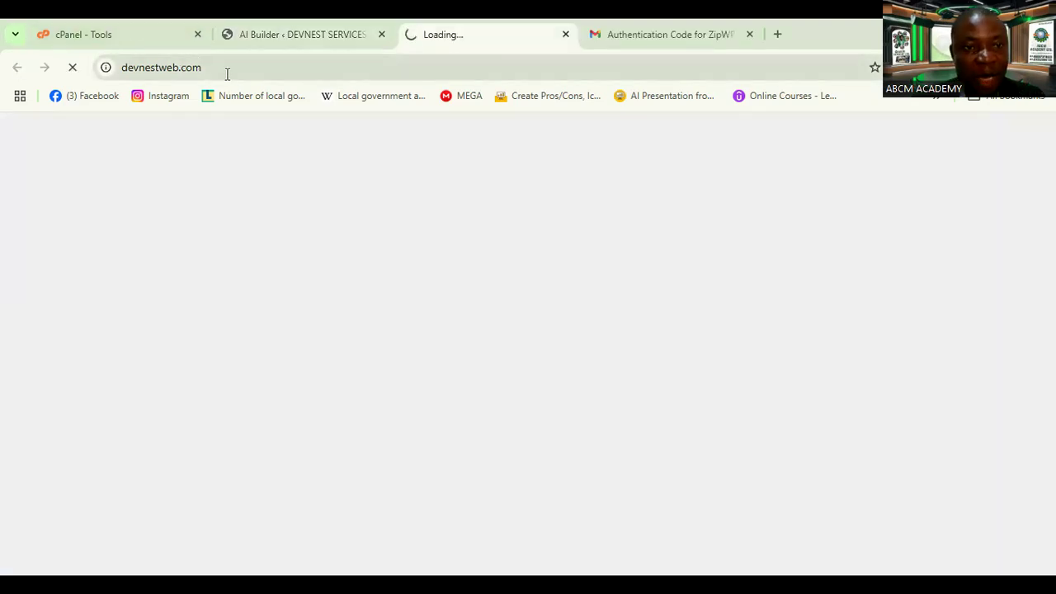
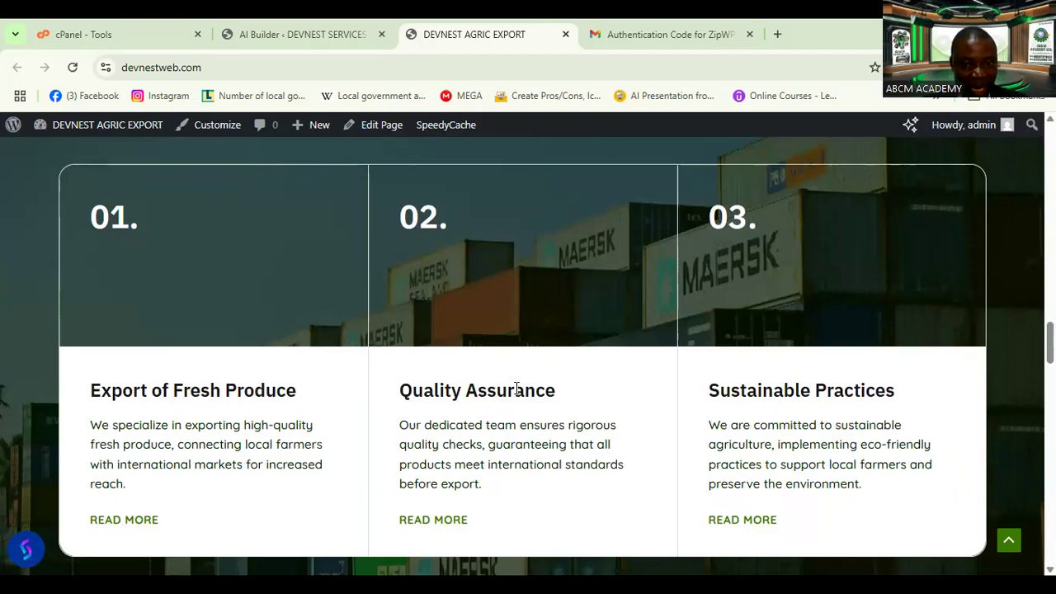
Scroll through the live DEVNEST AGRIC EXPORT home page's stats, process, testimonials and call-to-action sections.
{"action": "scroll", "coordinate": [849, 412], "scroll_direction": "down", "scroll_amount": 2}
{"action": "scroll", "coordinate": [850, 419], "scroll_direction": "down", "scroll_amount": 4}
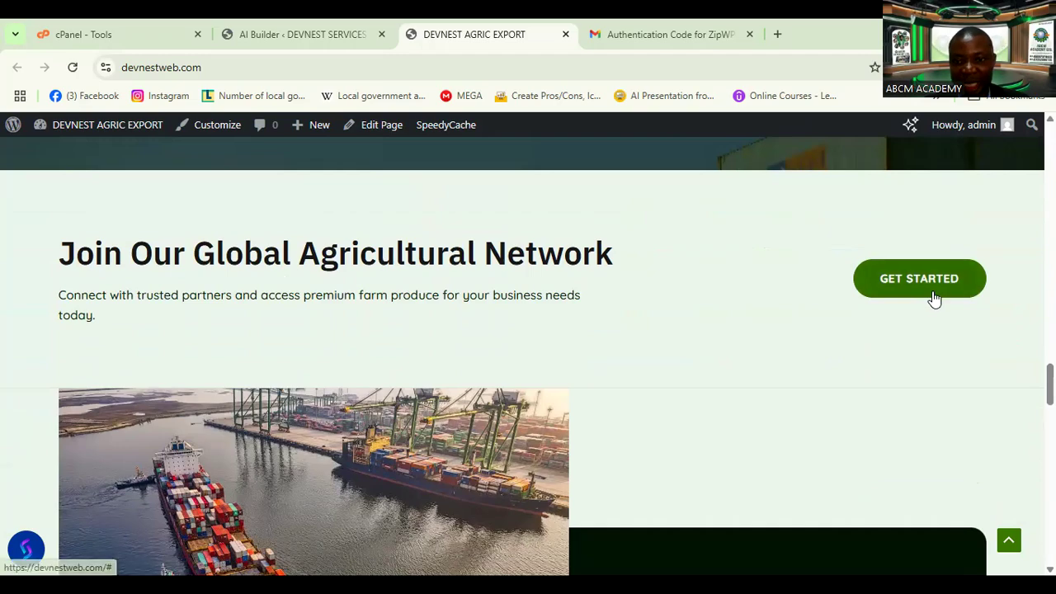
{"action": "scroll", "coordinate": [330, 433], "scroll_direction": "down", "scroll_amount": 4}
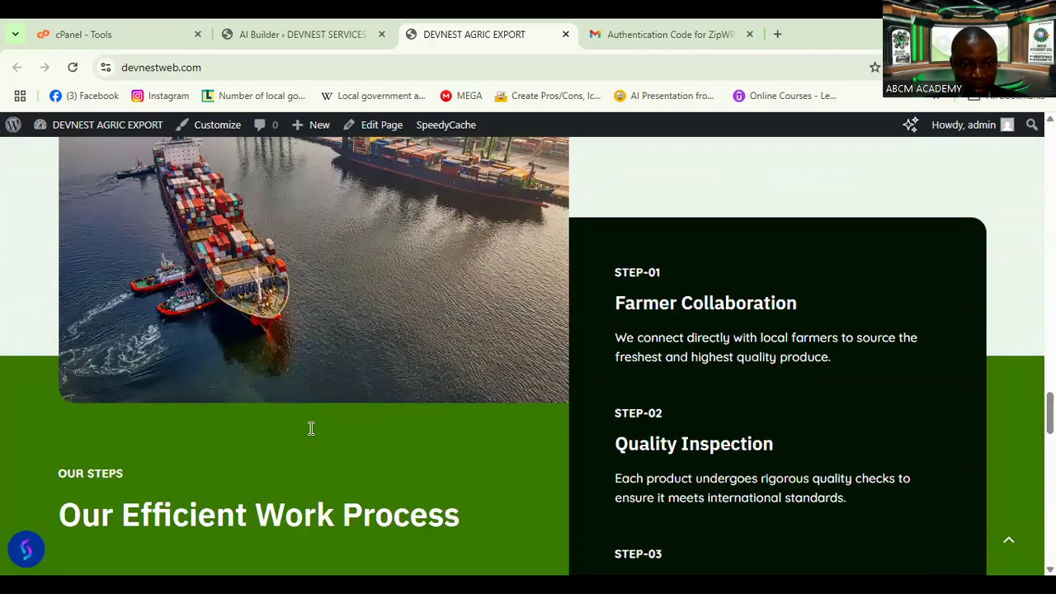
{"action": "scroll", "coordinate": [189, 516], "scroll_direction": "down", "scroll_amount": 1}
{"action": "scroll", "coordinate": [189, 509], "scroll_direction": "up", "scroll_amount": 2}
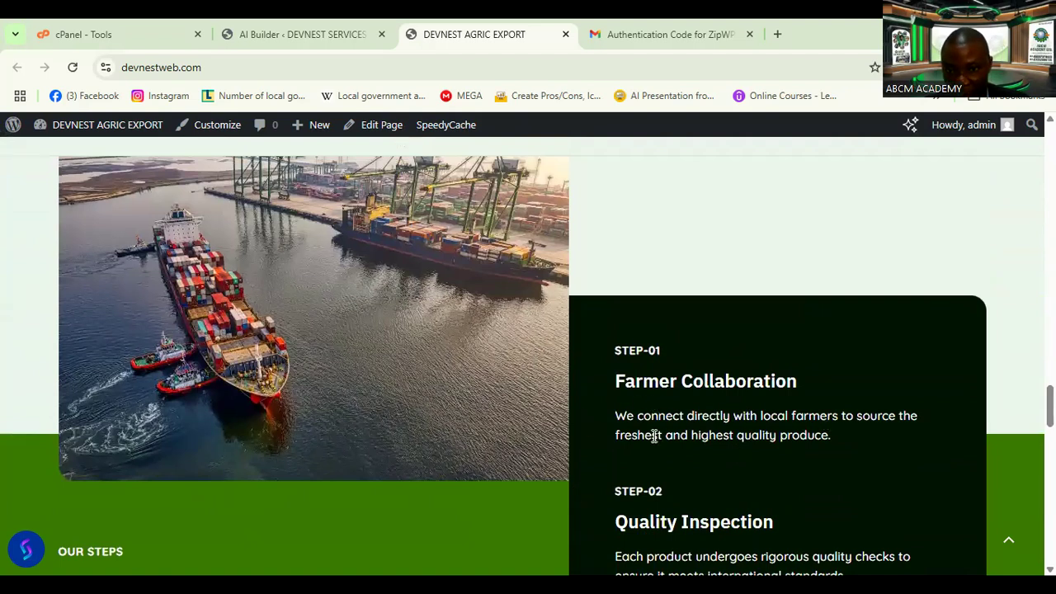
{"action": "scroll", "coordinate": [677, 412], "scroll_direction": "down", "scroll_amount": 1}
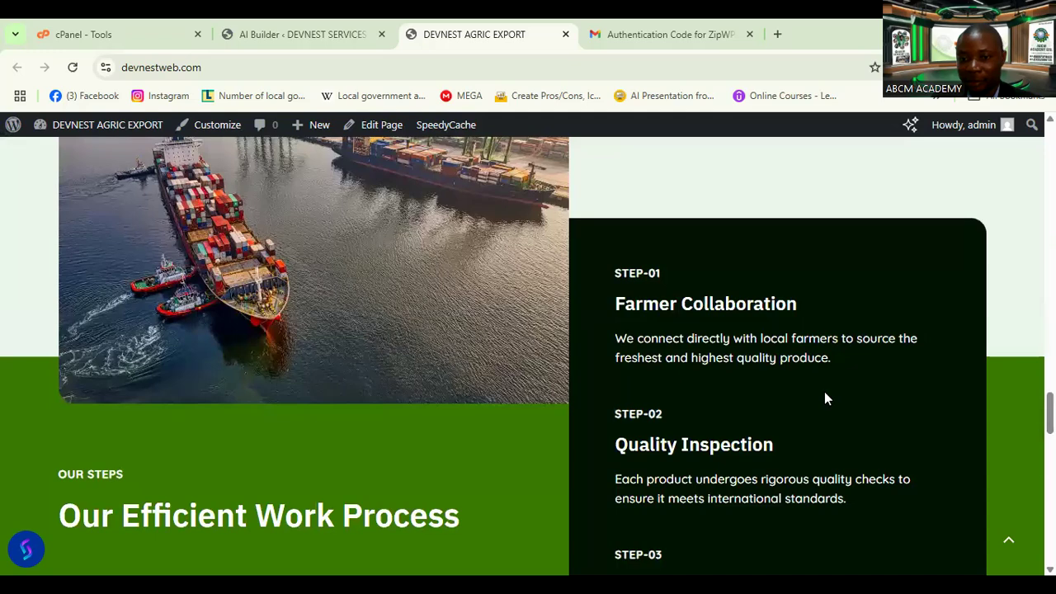
{"action": "scroll", "coordinate": [824, 393], "scroll_direction": "down", "scroll_amount": 5}
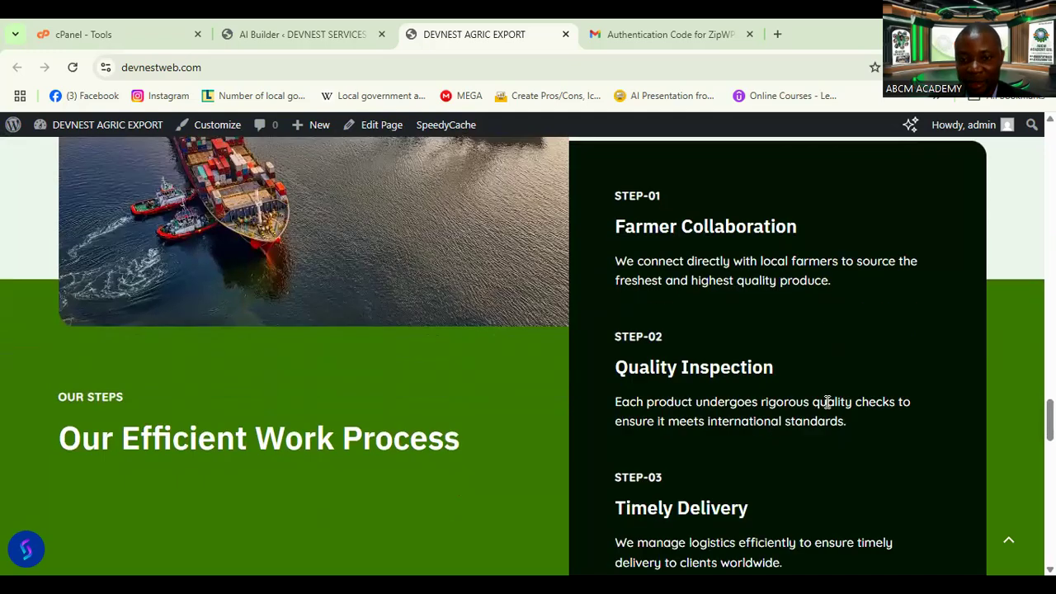
{"action": "scroll", "coordinate": [830, 406], "scroll_direction": "down", "scroll_amount": 12}
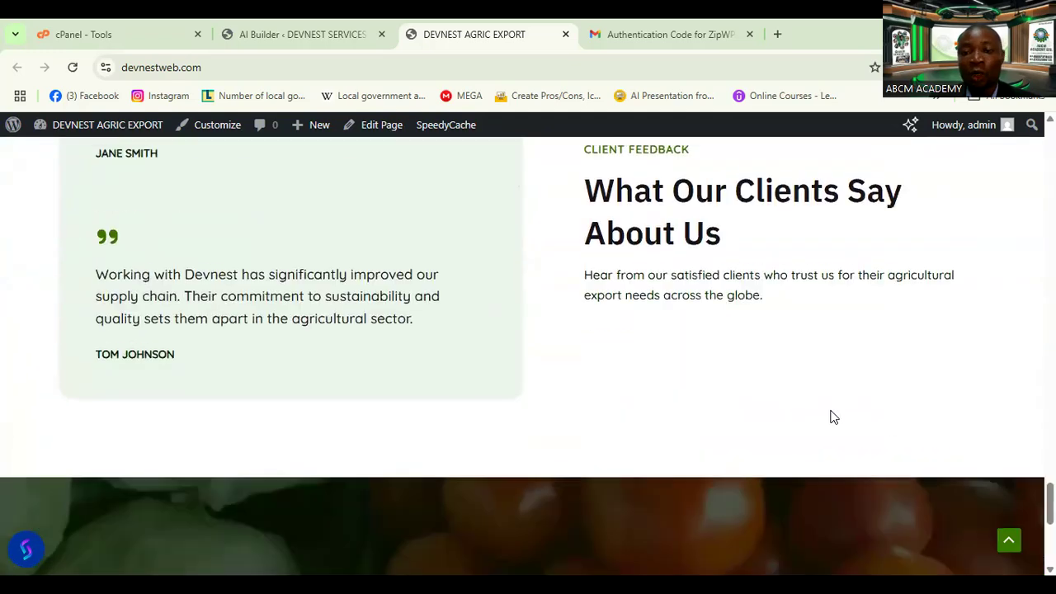
{"action": "scroll", "coordinate": [832, 418], "scroll_direction": "down", "scroll_amount": 3}
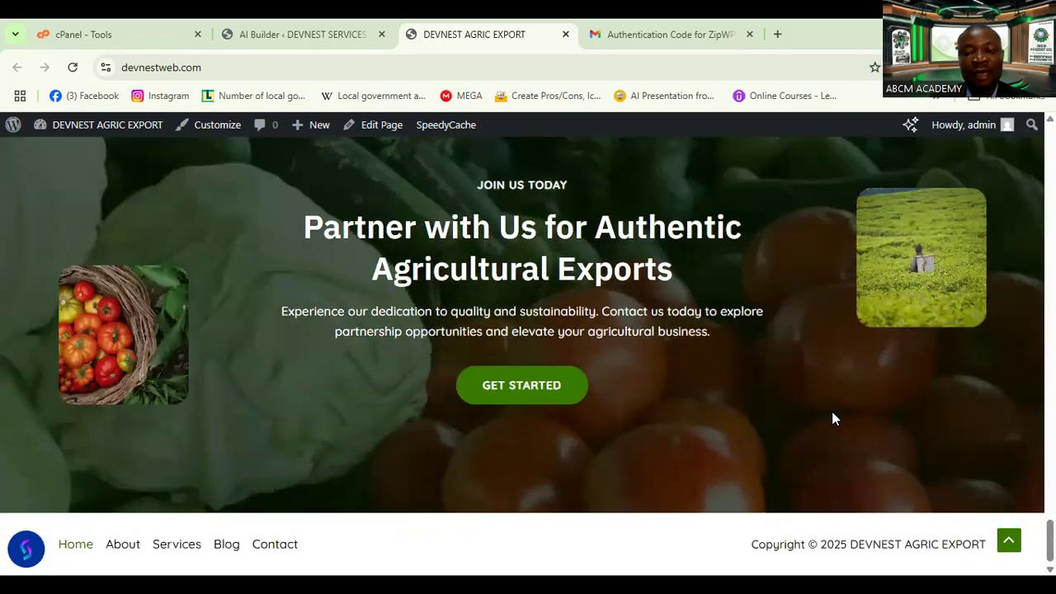
{"action": "scroll", "coordinate": [832, 419], "scroll_direction": "up", "scroll_amount": 20}
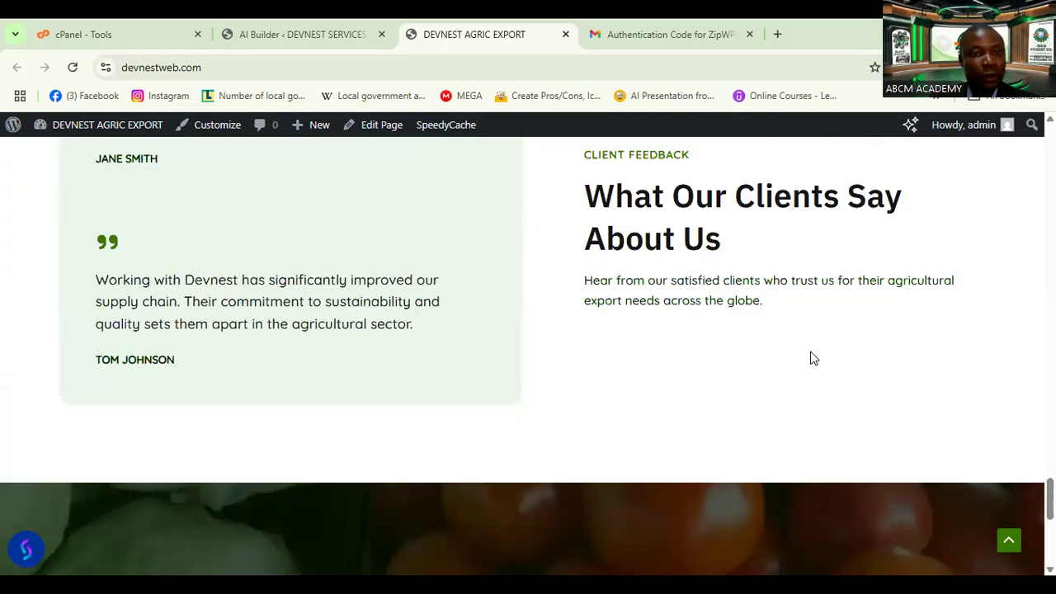
{"action": "scroll", "coordinate": [822, 352], "scroll_direction": "up", "scroll_amount": 10}
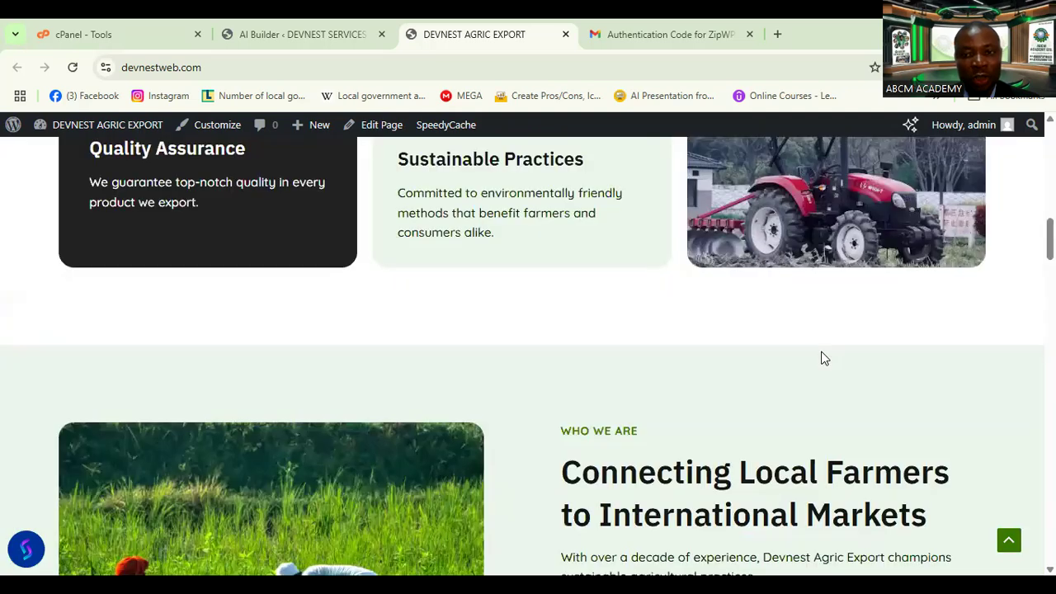
Bring up the page image's context menu, dismiss it, and return to the hero banner.
{"action": "right_click", "coordinate": [822, 353]}
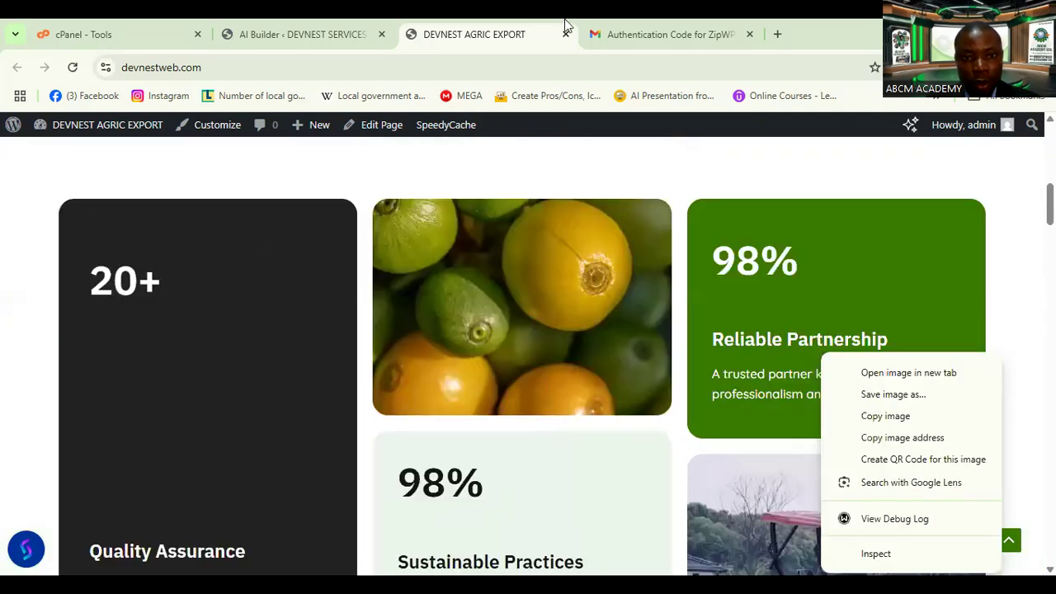
{"action": "left_click", "coordinate": [497, 208]}
{"action": "scroll", "coordinate": [497, 208], "scroll_direction": "up", "scroll_amount": 8}
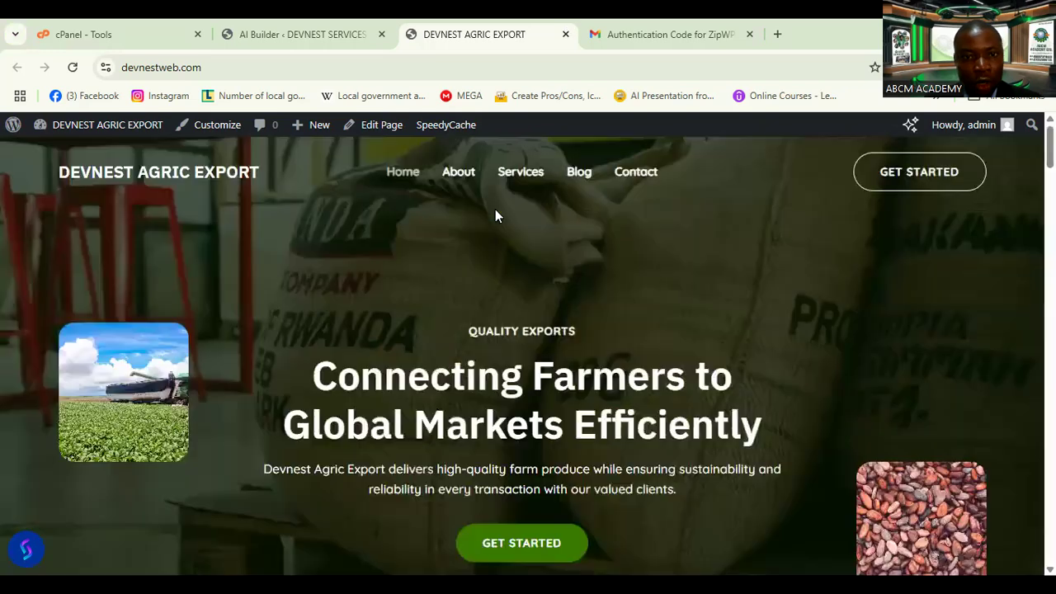
Review the live About page, including its 98%, 200+ and 12K counters.
{"action": "left_click", "coordinate": [460, 173]}
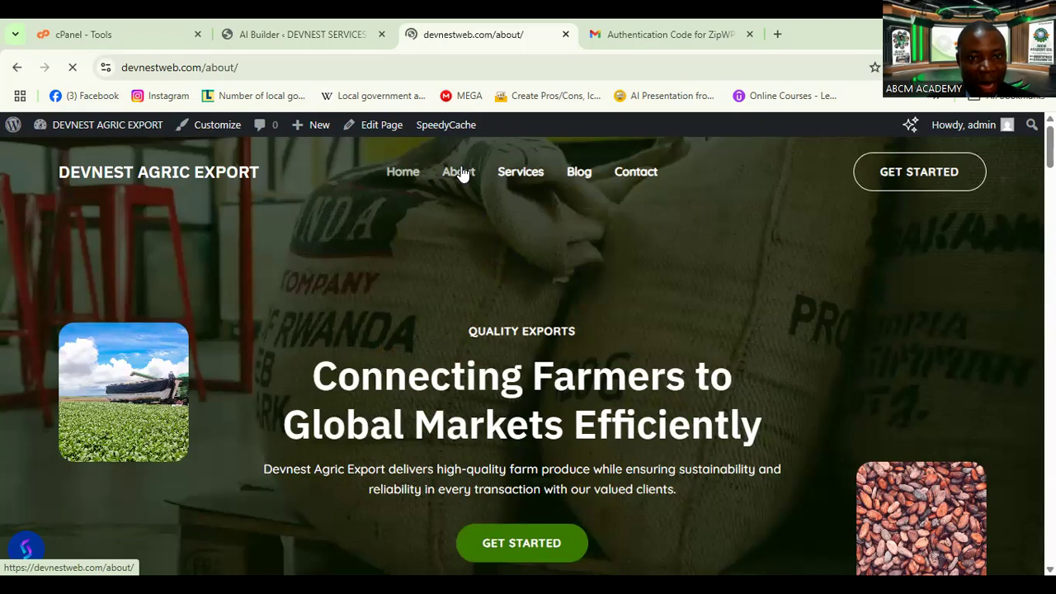
{"action": "scroll", "coordinate": [462, 348], "scroll_direction": "down", "scroll_amount": 5}
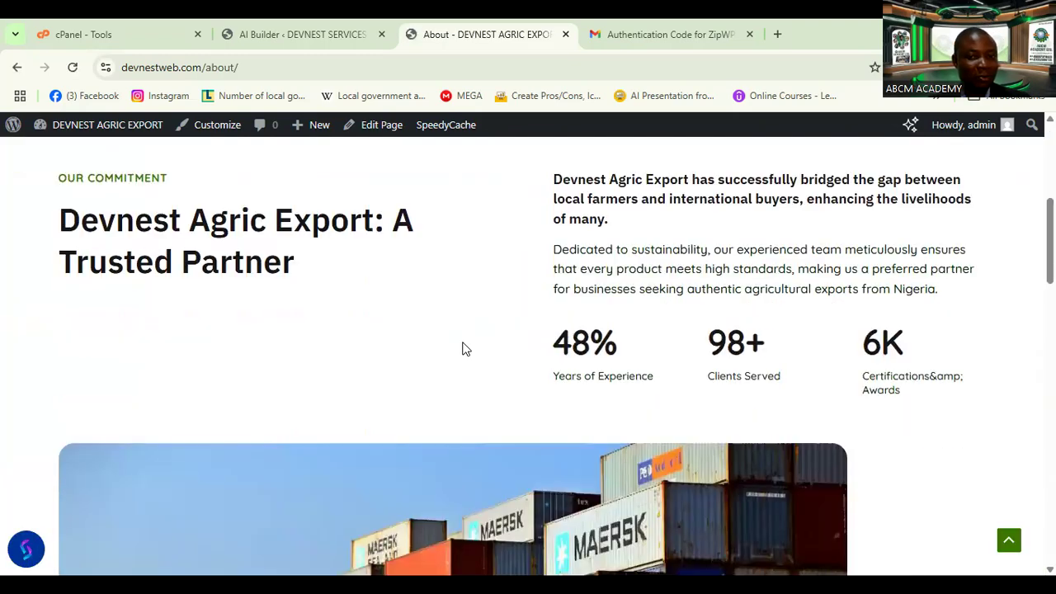
{"action": "scroll", "coordinate": [463, 345], "scroll_direction": "down", "scroll_amount": 10}
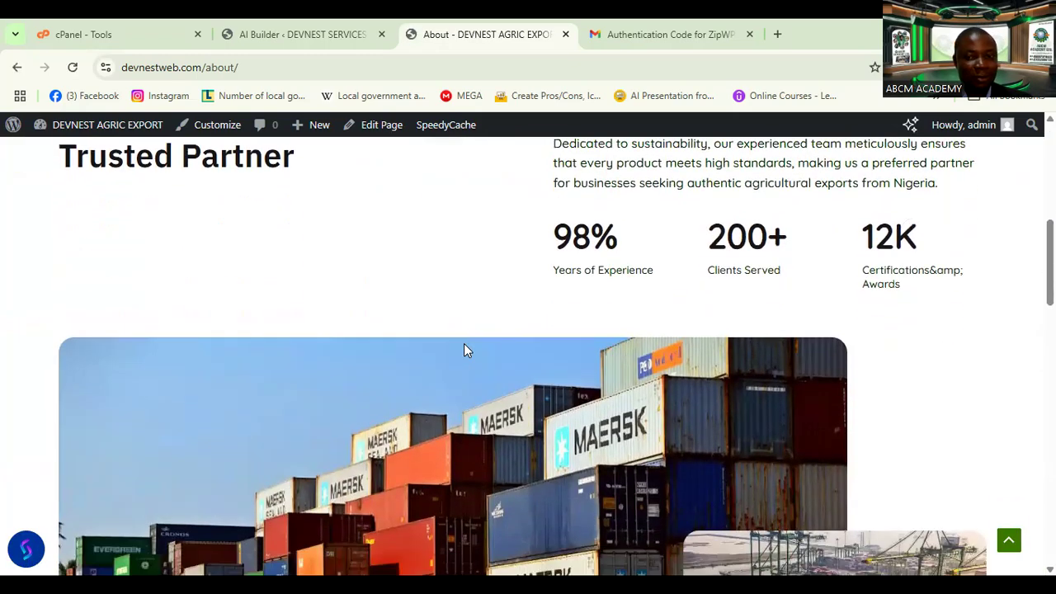
{"action": "scroll", "coordinate": [464, 343], "scroll_direction": "down", "scroll_amount": 5}
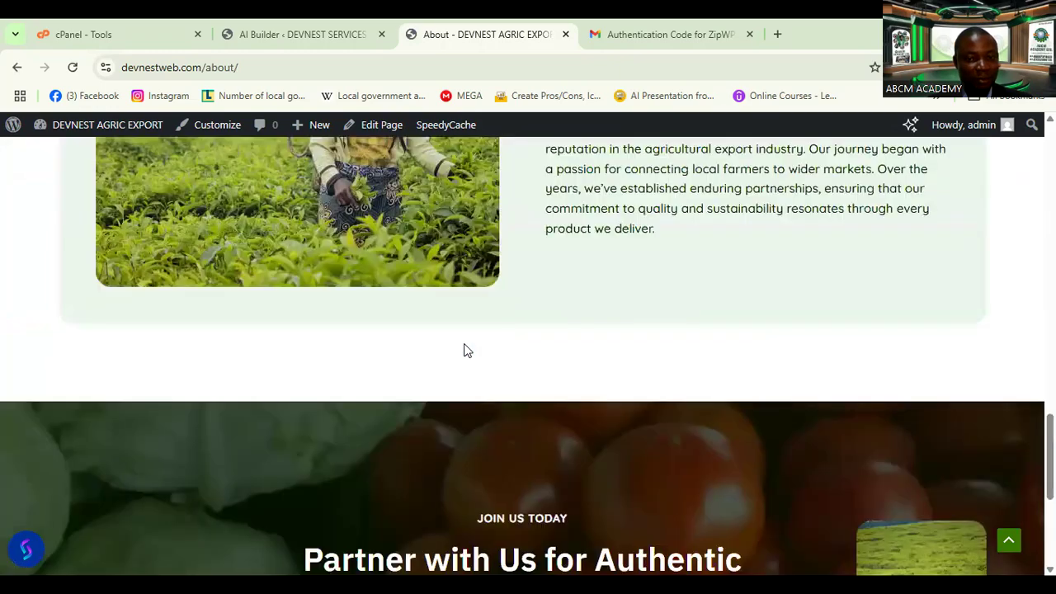
{"action": "scroll", "coordinate": [462, 342], "scroll_direction": "up", "scroll_amount": 6}
{"action": "scroll", "coordinate": [461, 342], "scroll_direction": "down", "scroll_amount": 8}
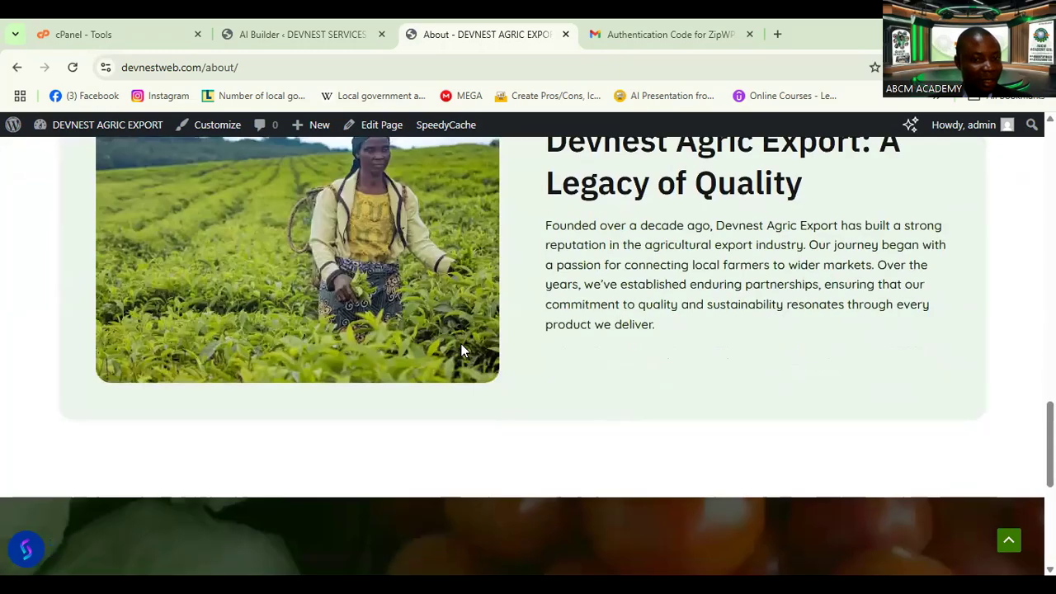
{"action": "scroll", "coordinate": [464, 350], "scroll_direction": "up", "scroll_amount": 18}
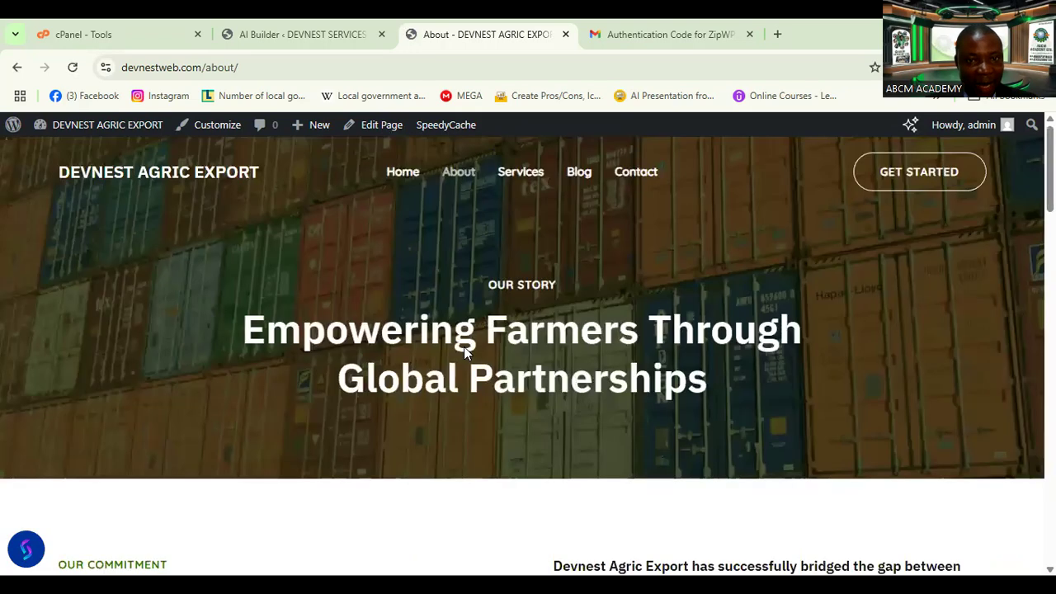
Scroll through the whole Services page, then go to the Contact page.
{"action": "left_click", "coordinate": [520, 178]}
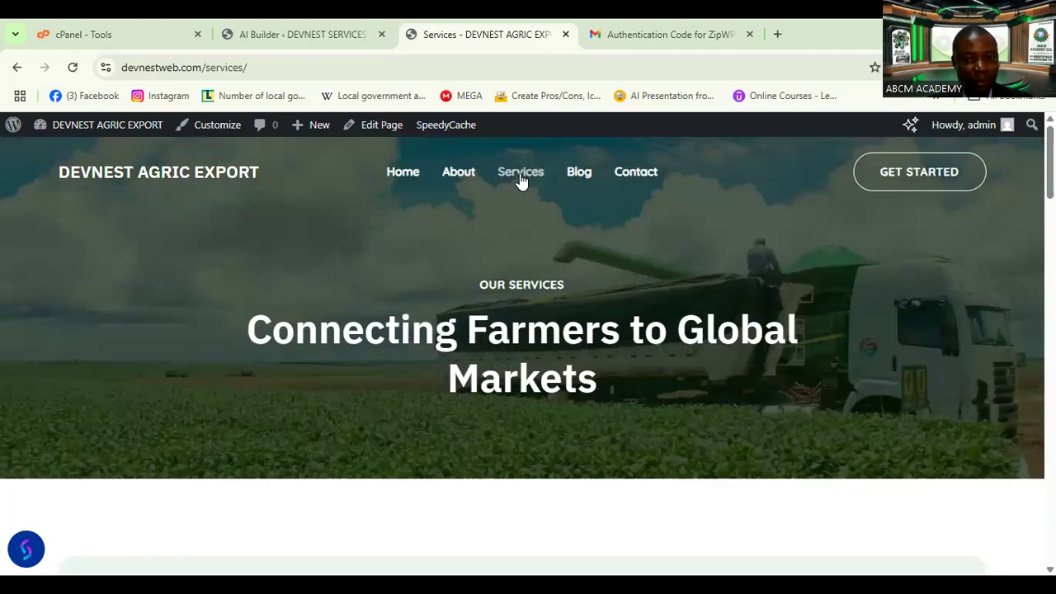
{"action": "scroll", "coordinate": [544, 288], "scroll_direction": "down", "scroll_amount": 6}
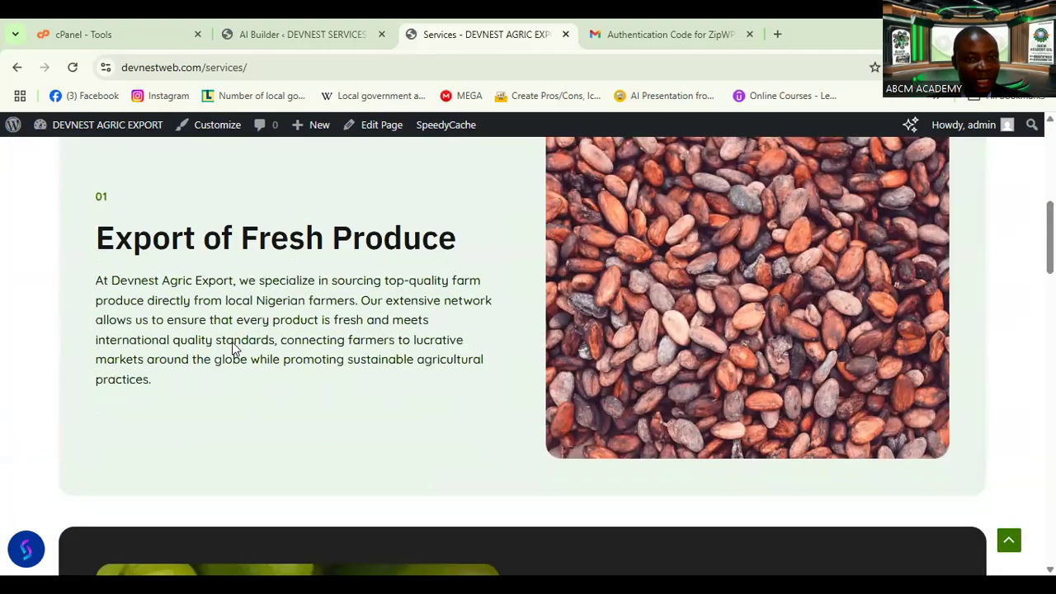
{"action": "scroll", "coordinate": [247, 351], "scroll_direction": "down", "scroll_amount": 5}
{"action": "scroll", "coordinate": [278, 358], "scroll_direction": "down", "scroll_amount": 6}
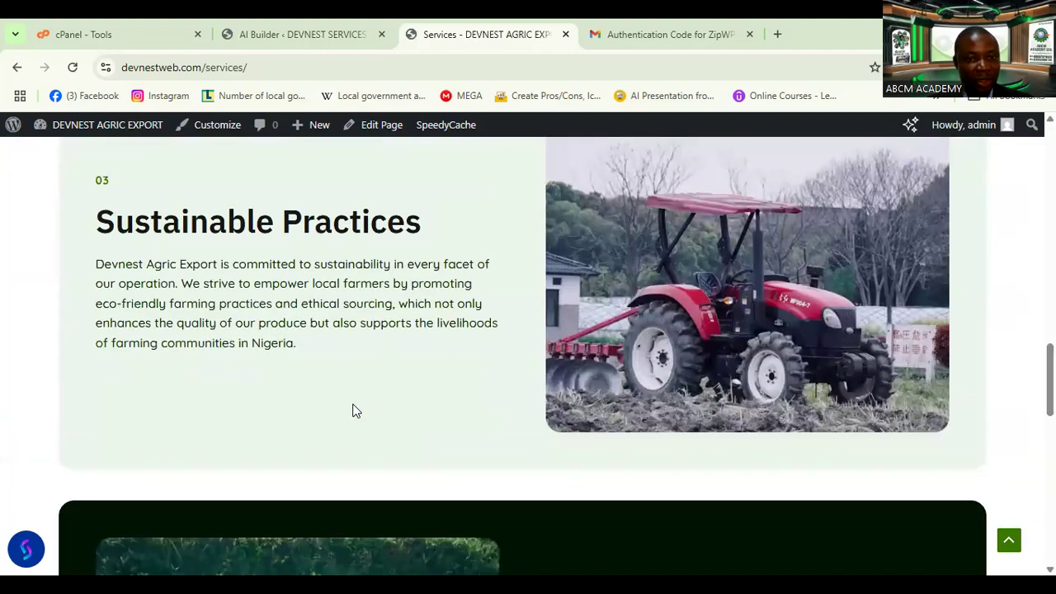
{"action": "scroll", "coordinate": [682, 391], "scroll_direction": "down", "scroll_amount": 3}
{"action": "scroll", "coordinate": [896, 391], "scroll_direction": "down", "scroll_amount": 5}
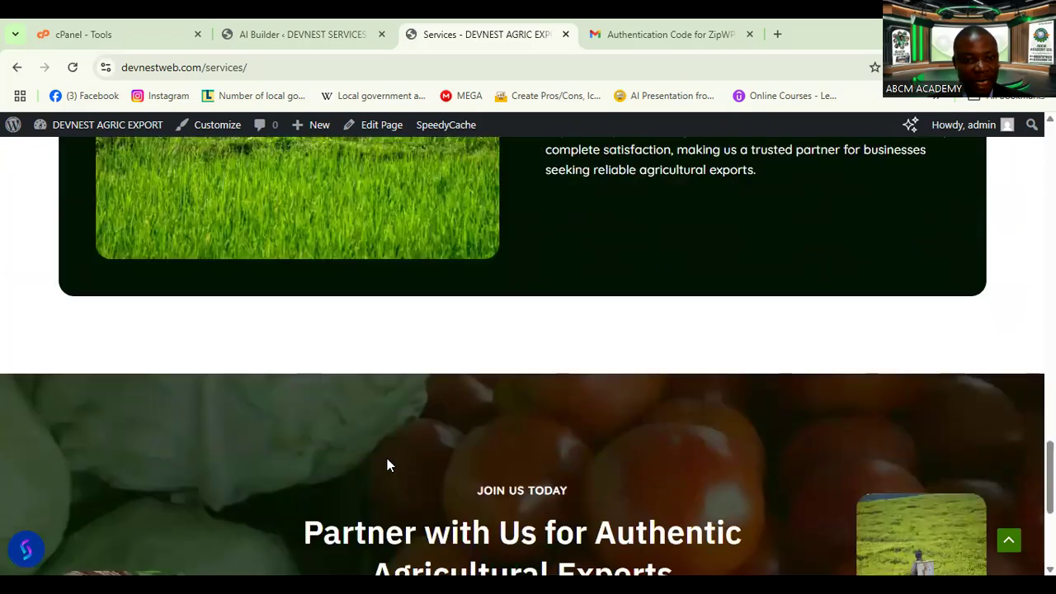
{"action": "scroll", "coordinate": [375, 459], "scroll_direction": "down", "scroll_amount": 1}
{"action": "scroll", "coordinate": [218, 455], "scroll_direction": "down", "scroll_amount": 3}
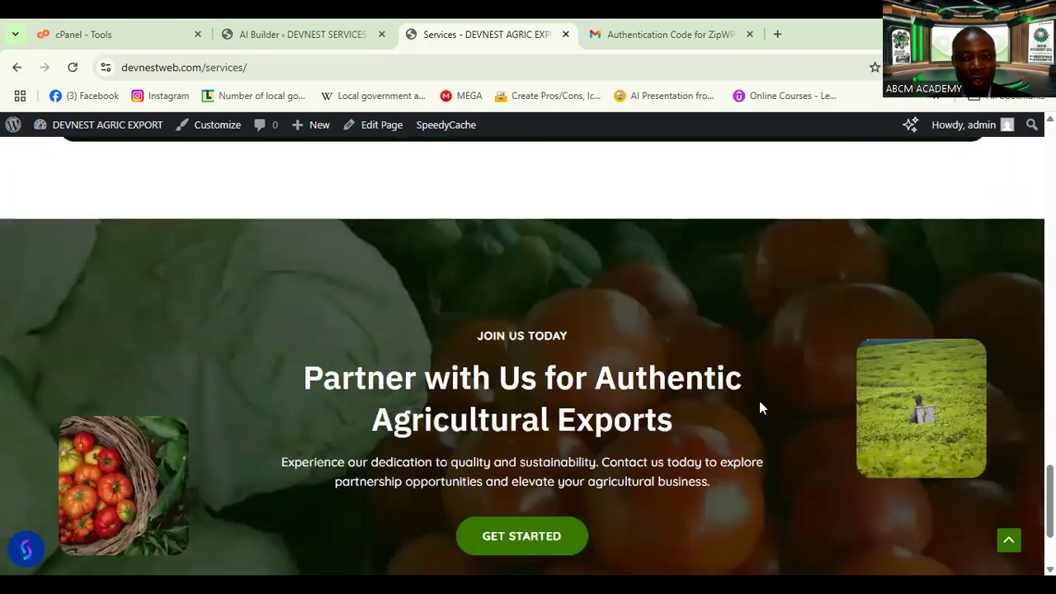
{"action": "scroll", "coordinate": [697, 441], "scroll_direction": "down", "scroll_amount": 2}
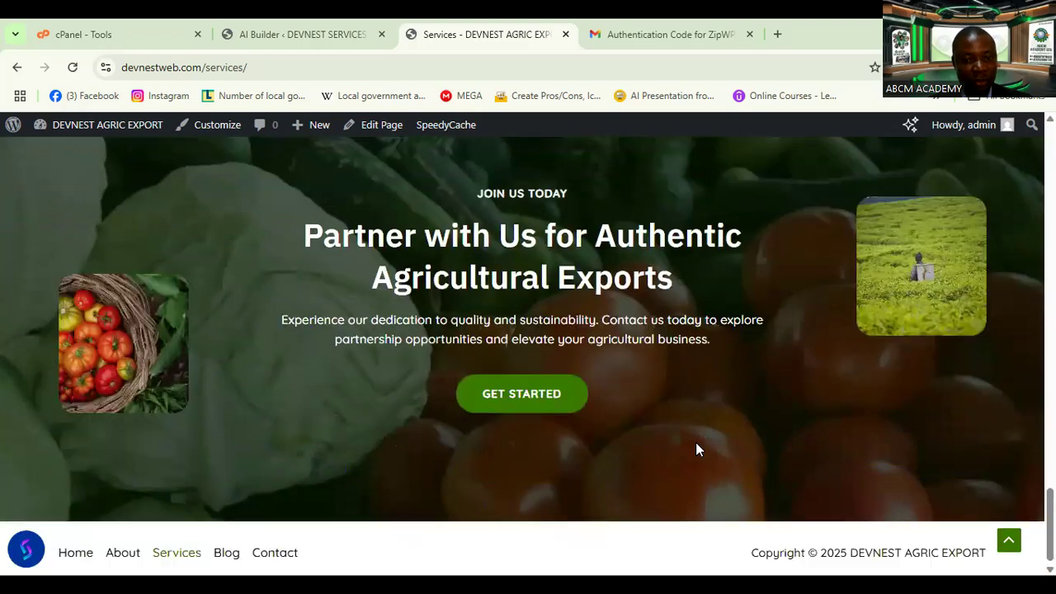
{"action": "scroll", "coordinate": [688, 440], "scroll_direction": "up", "scroll_amount": 10}
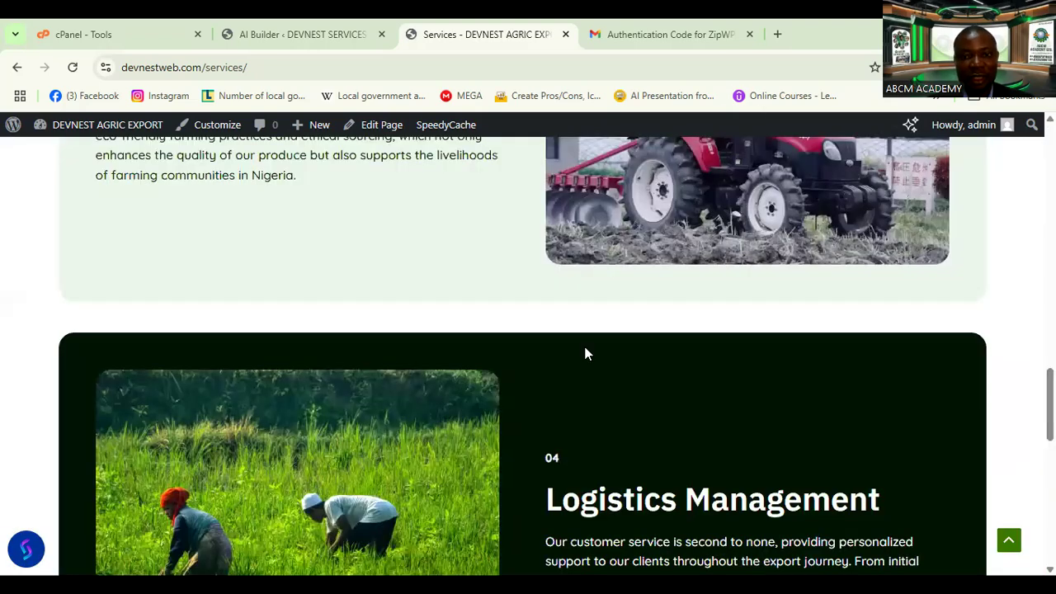
{"action": "scroll", "coordinate": [581, 351], "scroll_direction": "up", "scroll_amount": 12}
{"action": "scroll", "coordinate": [581, 351], "scroll_direction": "up", "scroll_amount": 3}
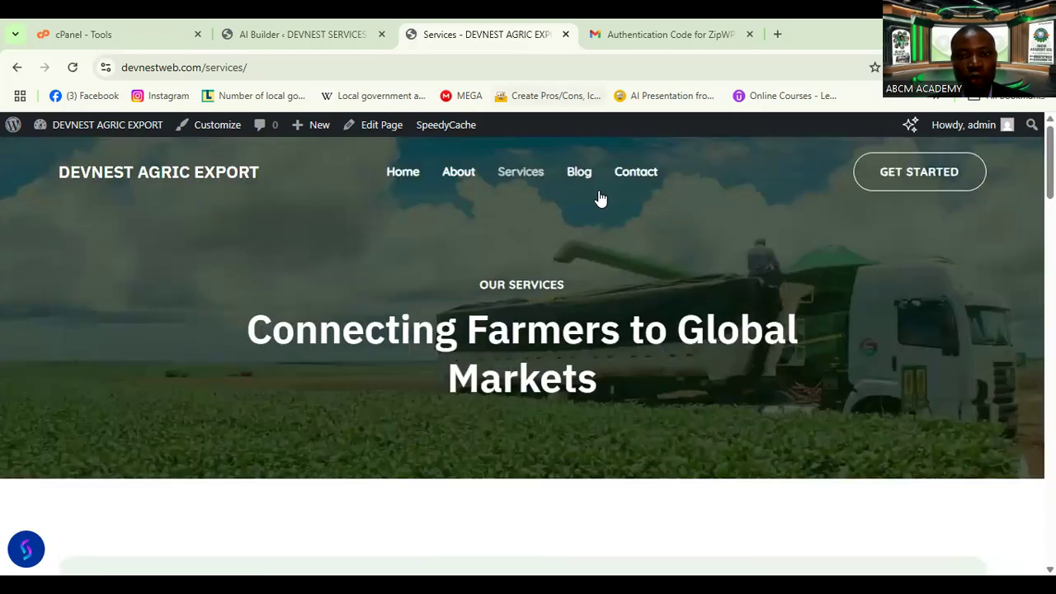
{"action": "left_click", "coordinate": [636, 171]}
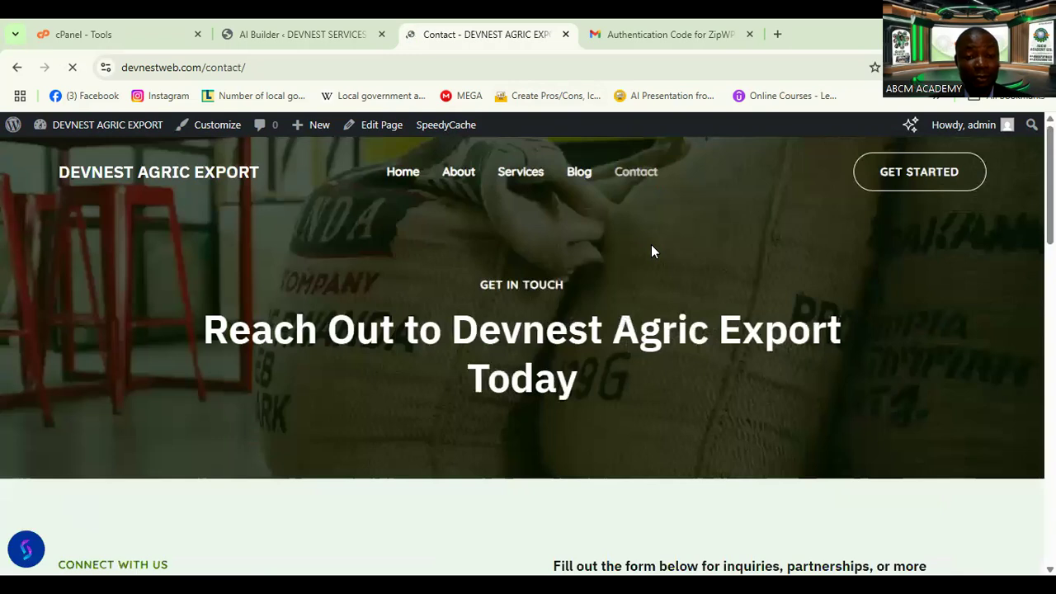
Scroll down to the Contact page's message form and try its Name field.
{"action": "scroll", "coordinate": [622, 215], "scroll_direction": "down", "scroll_amount": 3}
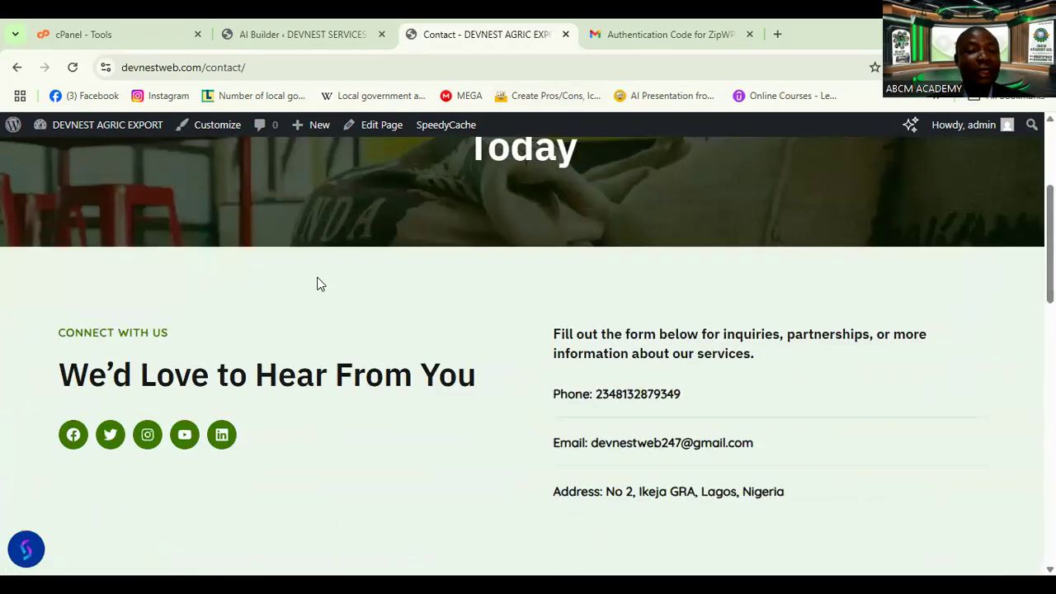
{"action": "scroll", "coordinate": [372, 346], "scroll_direction": "down", "scroll_amount": 2}
{"action": "scroll", "coordinate": [371, 347], "scroll_direction": "down", "scroll_amount": 2}
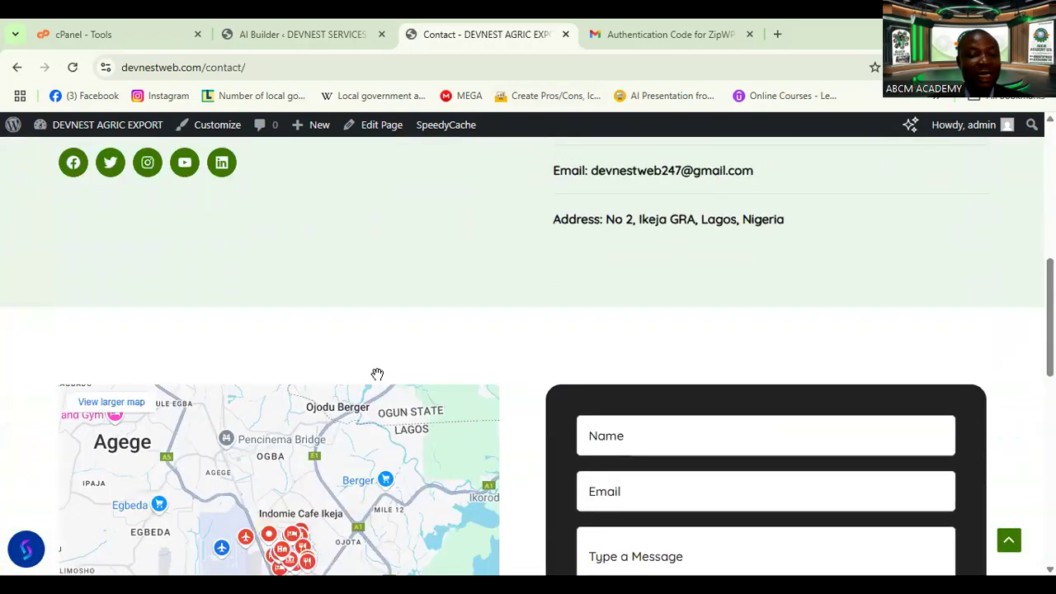
{"action": "scroll", "coordinate": [283, 503], "scroll_direction": "down", "scroll_amount": 2}
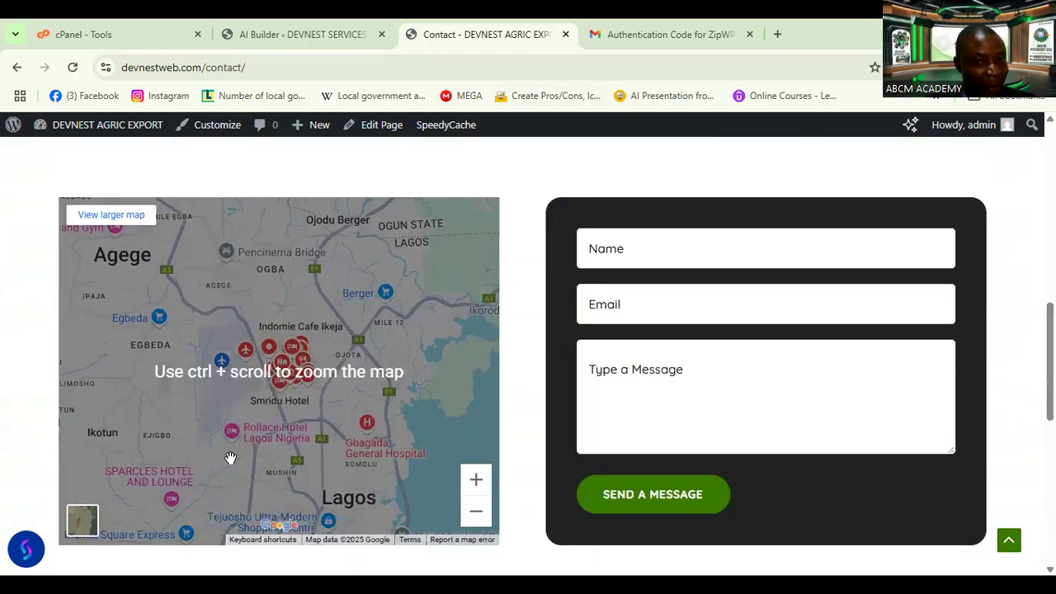
{"action": "scroll", "coordinate": [231, 459], "scroll_direction": "up", "scroll_amount": 9}
{"action": "scroll", "coordinate": [611, 542], "scroll_direction": "down", "scroll_amount": 3}
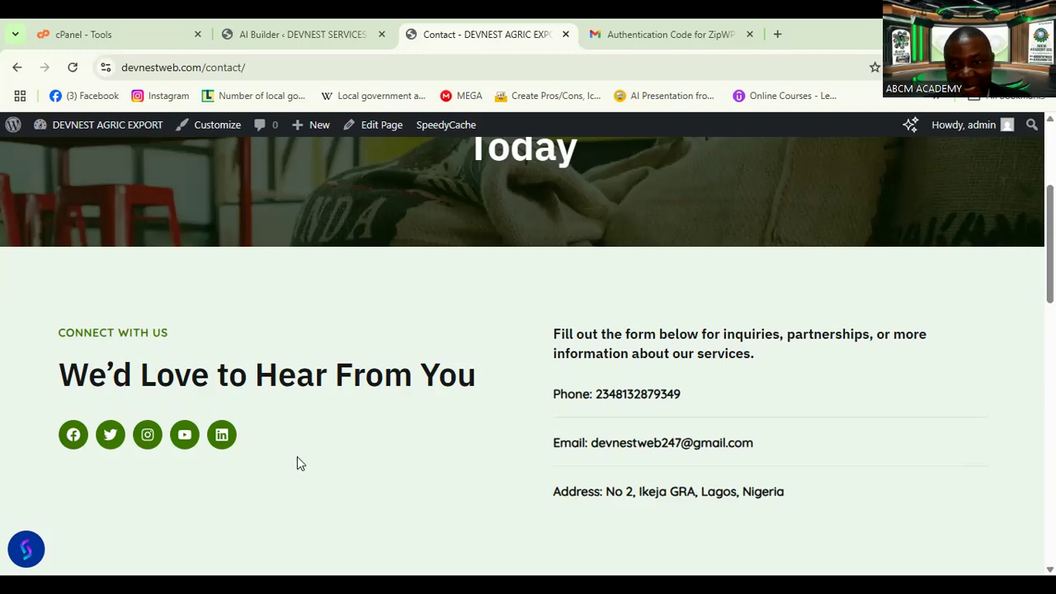
{"action": "scroll", "coordinate": [299, 438], "scroll_direction": "down", "scroll_amount": 3}
{"action": "scroll", "coordinate": [234, 466], "scroll_direction": "down", "scroll_amount": 1}
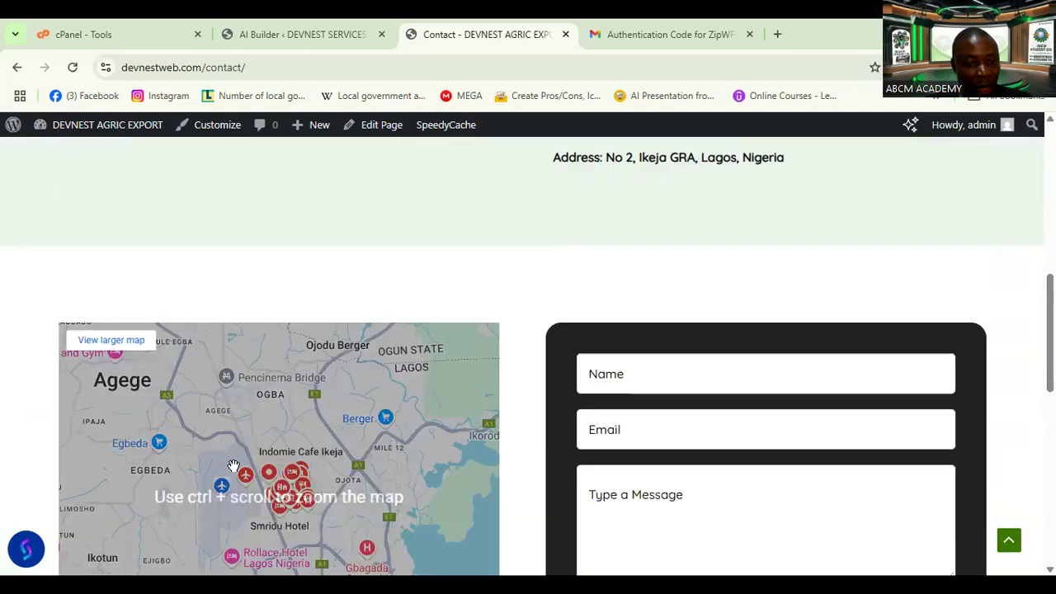
{"action": "scroll", "coordinate": [231, 462], "scroll_direction": "down", "scroll_amount": 1}
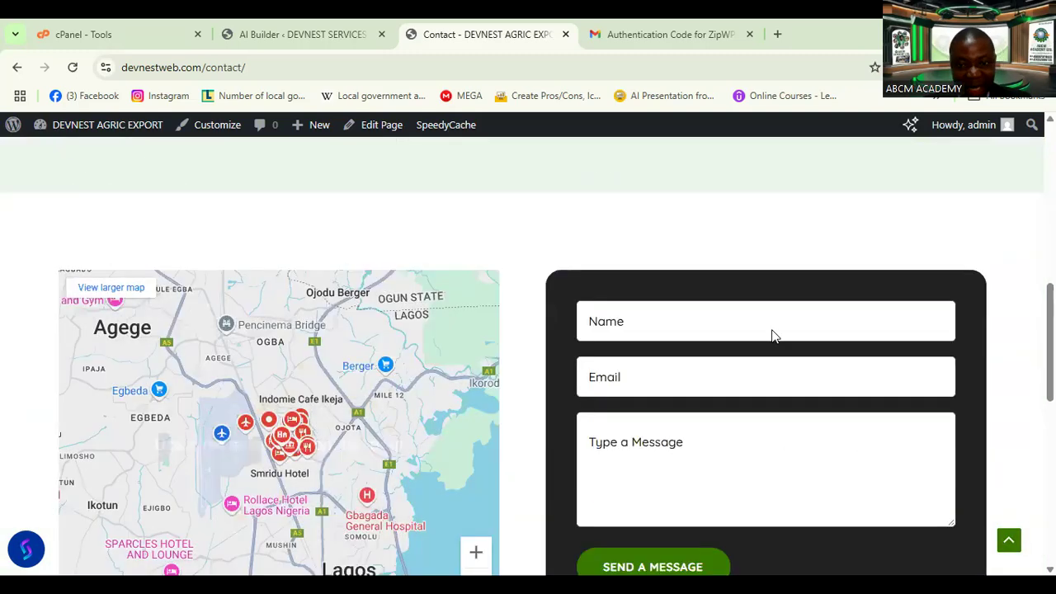
{"action": "left_click", "coordinate": [754, 327]}
Check the Contact footer, return to the page top, and go to the homepage.
{"action": "scroll", "coordinate": [995, 440], "scroll_direction": "down", "scroll_amount": 3}
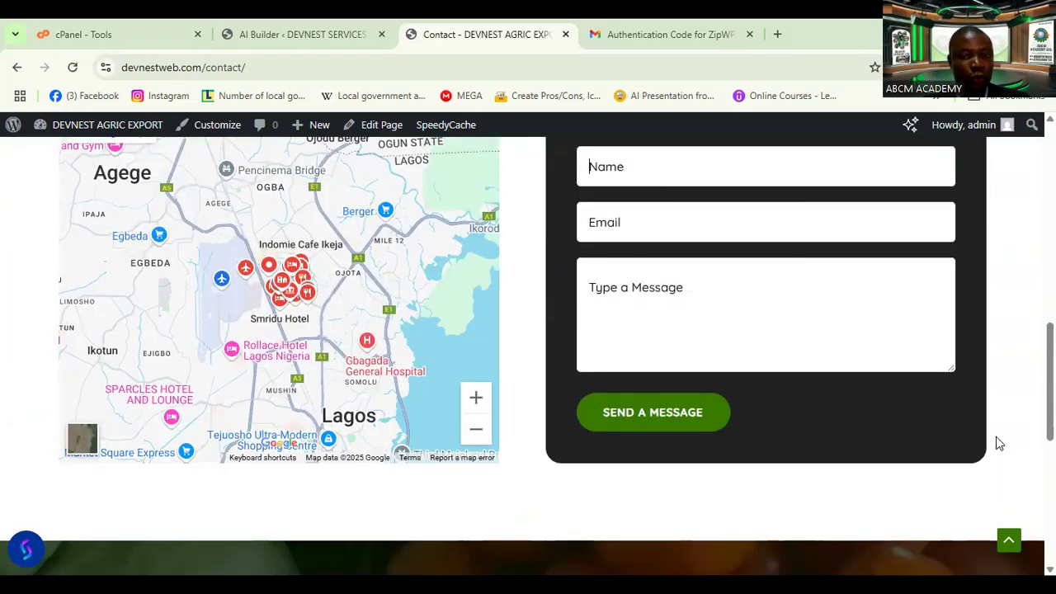
{"action": "scroll", "coordinate": [888, 444], "scroll_direction": "down", "scroll_amount": 7}
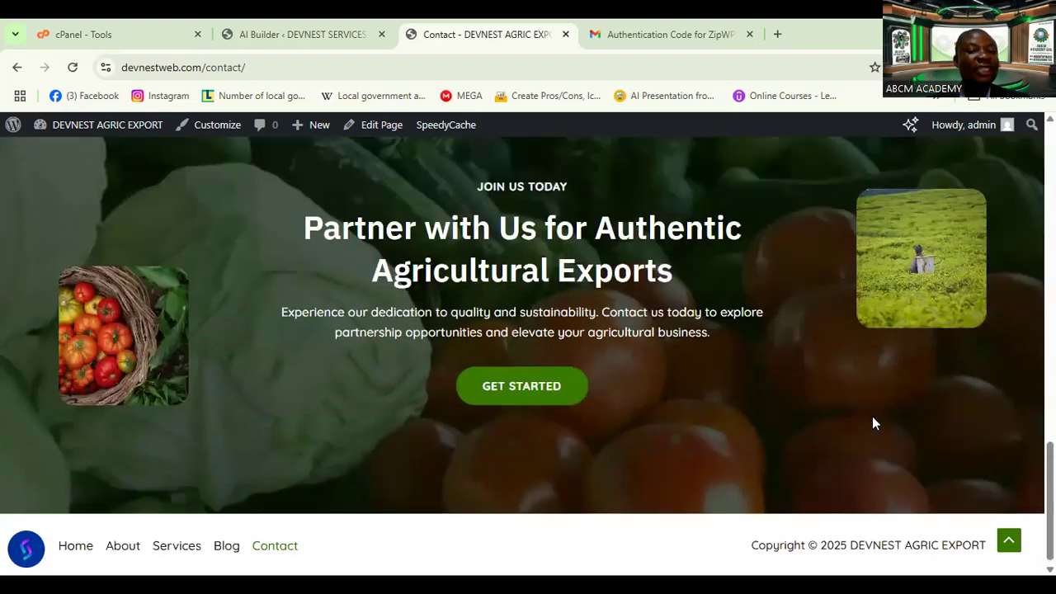
{"action": "scroll", "coordinate": [875, 423], "scroll_direction": "up", "scroll_amount": 15}
{"action": "scroll", "coordinate": [874, 424], "scroll_direction": "up", "scroll_amount": 2}
{"action": "scroll", "coordinate": [874, 423], "scroll_direction": "up", "scroll_amount": 1}
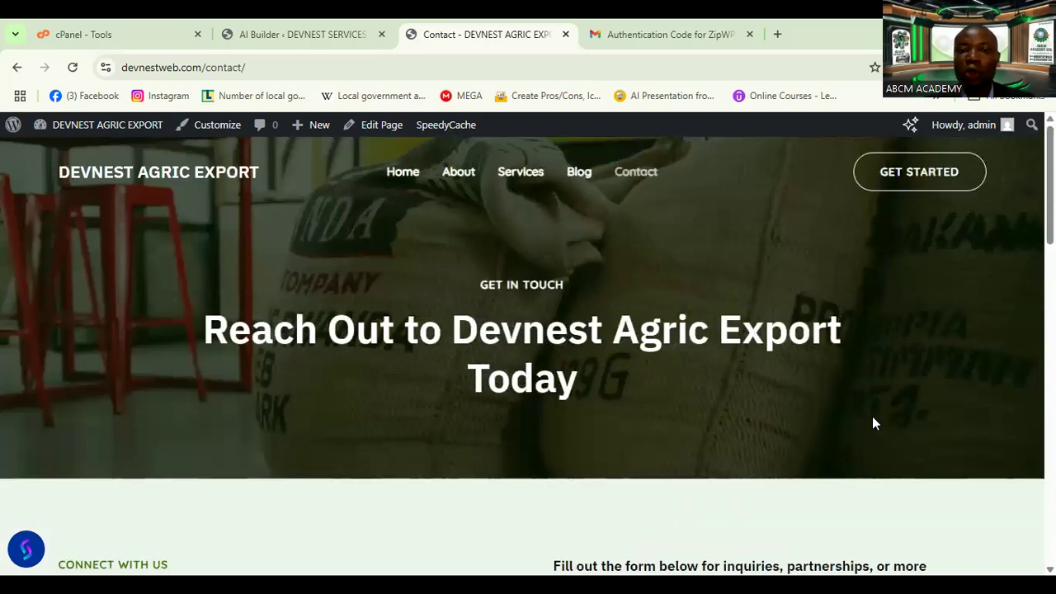
{"action": "left_click", "coordinate": [404, 178]}
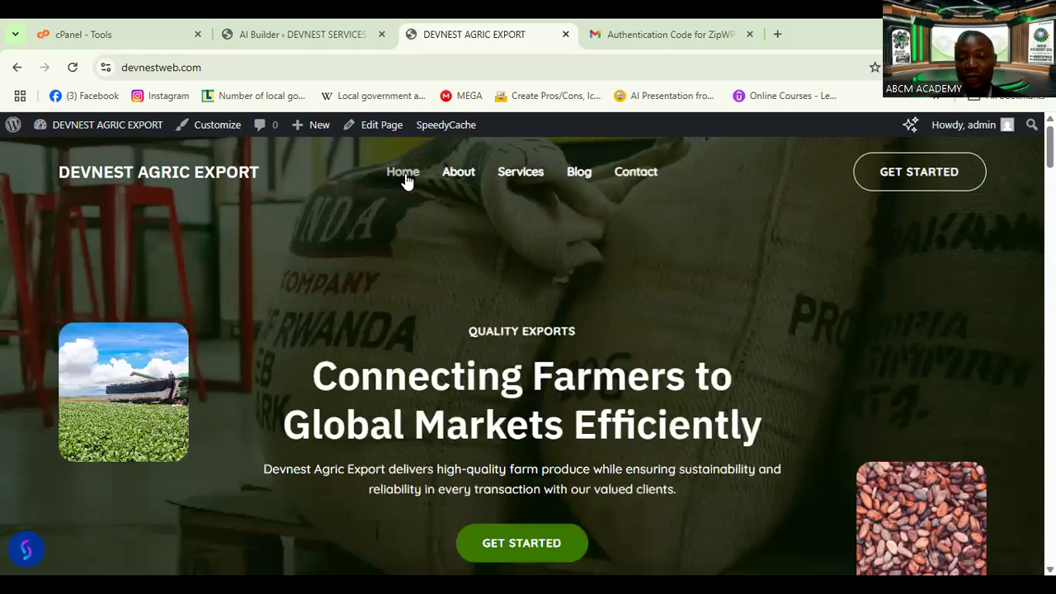
Scroll through the live homepage and back up to its hero.
{"action": "scroll", "coordinate": [506, 309], "scroll_direction": "down", "scroll_amount": 5}
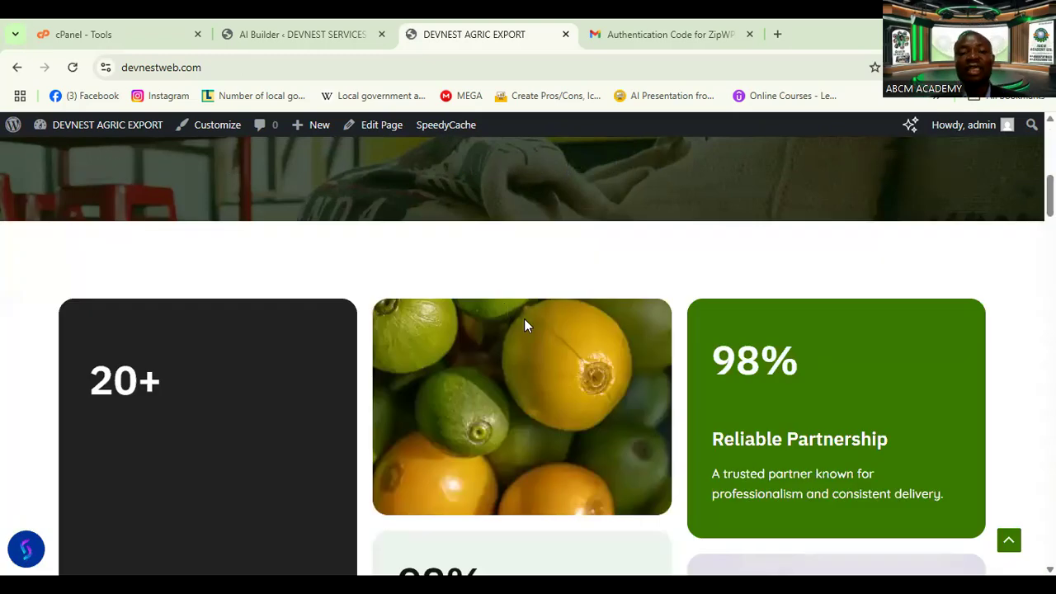
{"action": "scroll", "coordinate": [525, 320], "scroll_direction": "down", "scroll_amount": 4}
{"action": "scroll", "coordinate": [527, 318], "scroll_direction": "down", "scroll_amount": 3}
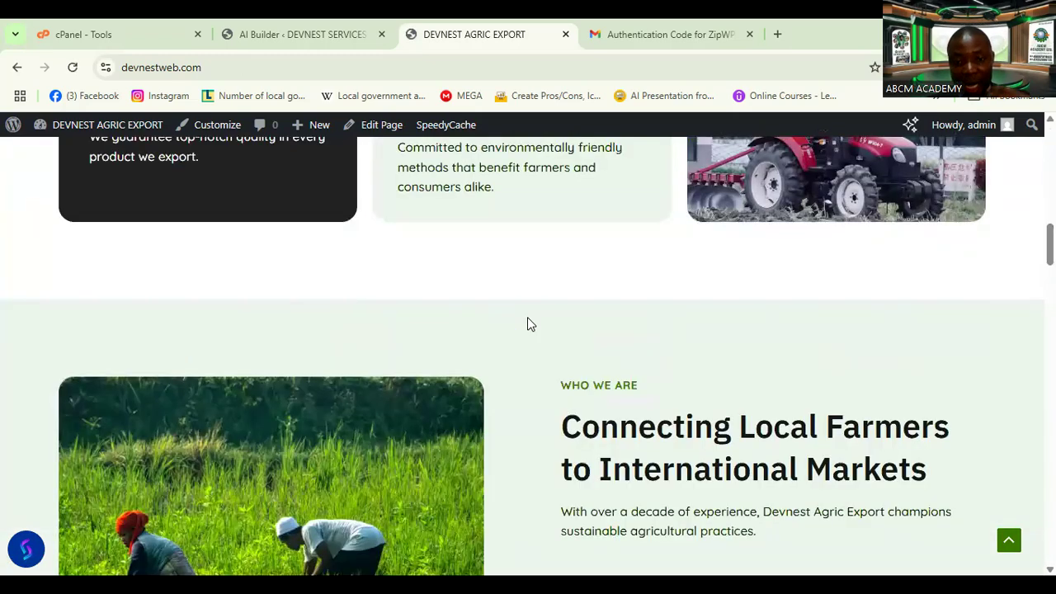
{"action": "scroll", "coordinate": [527, 318], "scroll_direction": "down", "scroll_amount": 10}
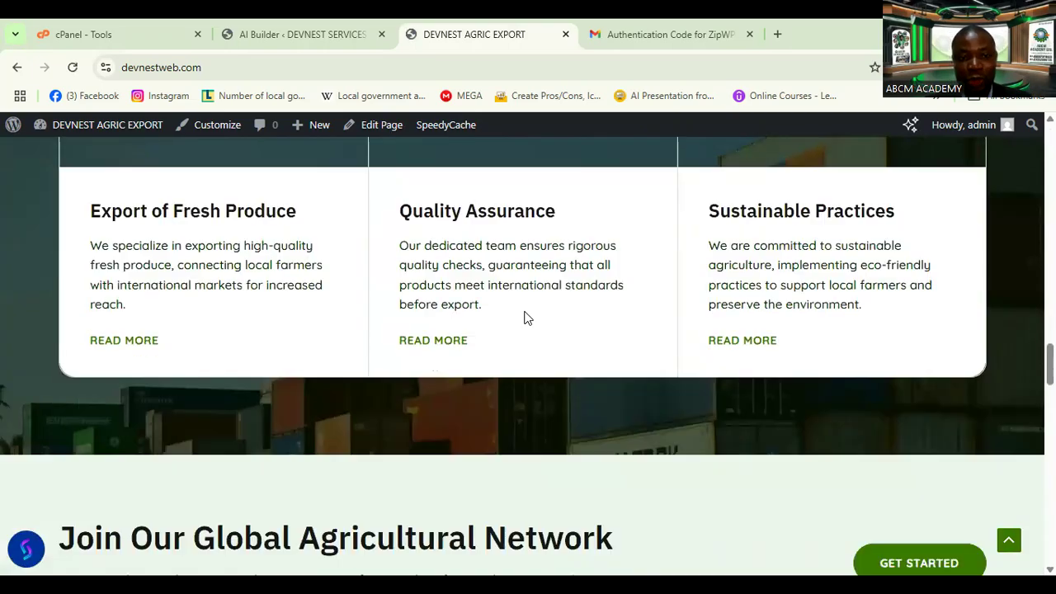
{"action": "scroll", "coordinate": [527, 318], "scroll_direction": "down", "scroll_amount": 8}
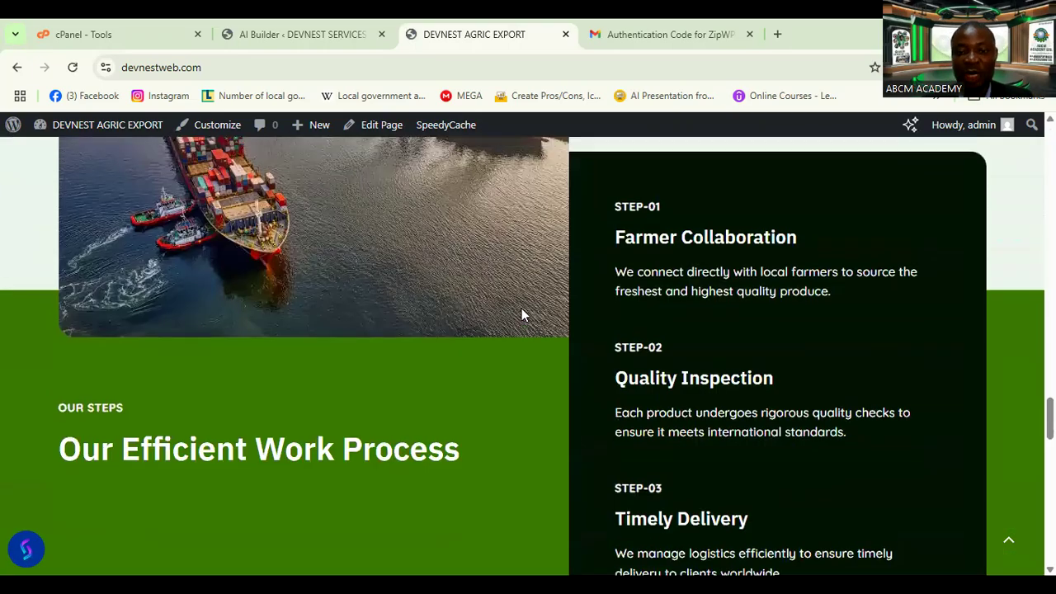
{"action": "scroll", "coordinate": [522, 309], "scroll_direction": "up", "scroll_amount": 1}
{"action": "scroll", "coordinate": [532, 318], "scroll_direction": "down", "scroll_amount": 4}
{"action": "scroll", "coordinate": [532, 319], "scroll_direction": "up", "scroll_amount": 15}
{"action": "scroll", "coordinate": [532, 321], "scroll_direction": "up", "scroll_amount": 15}
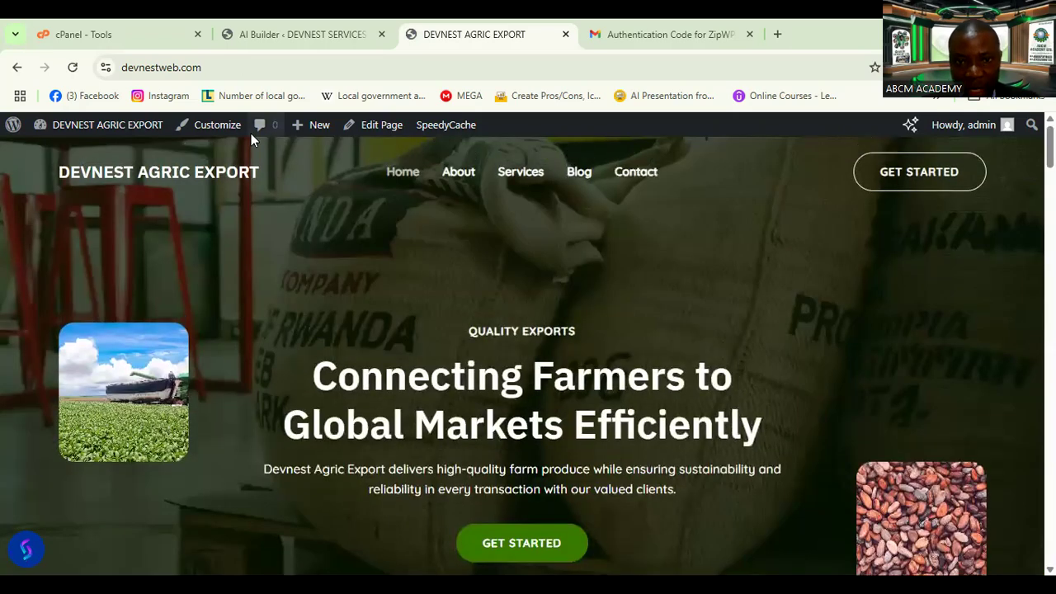
Skim the Services page.
{"action": "left_click", "coordinate": [514, 184]}
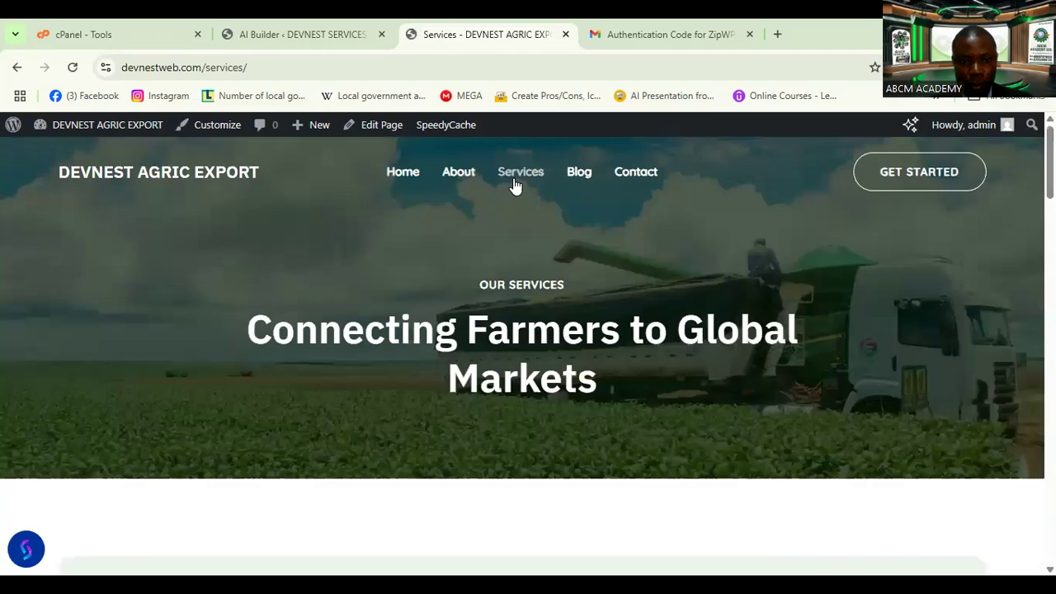
{"action": "scroll", "coordinate": [503, 311], "scroll_direction": "down", "scroll_amount": 6}
{"action": "scroll", "coordinate": [513, 368], "scroll_direction": "down", "scroll_amount": 10}
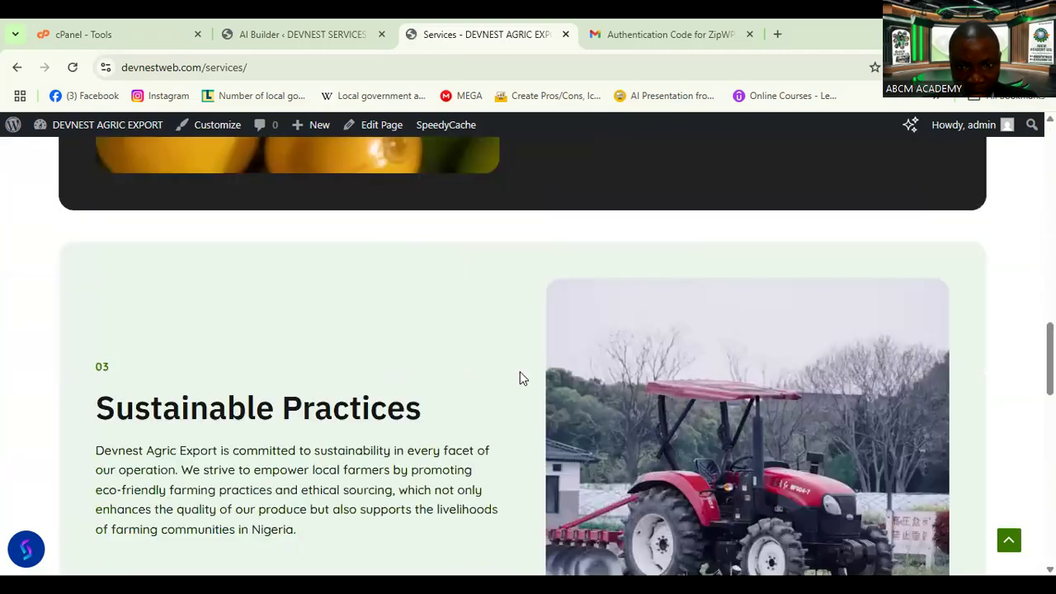
{"action": "scroll", "coordinate": [519, 373], "scroll_direction": "up", "scroll_amount": 8}
{"action": "scroll", "coordinate": [521, 363], "scroll_direction": "up", "scroll_amount": 8}
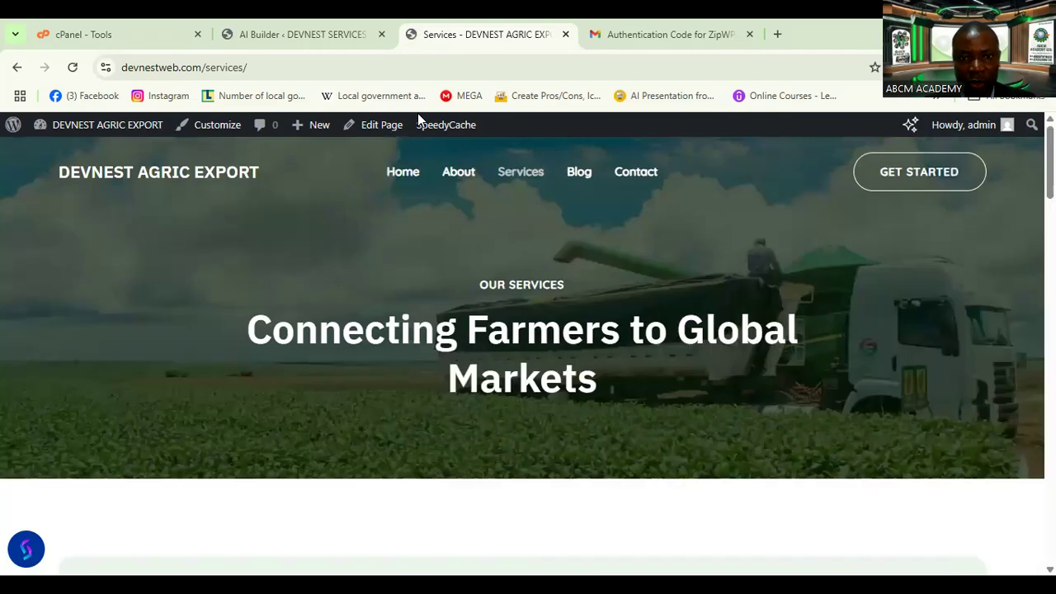
Check the About page counters, open it in the editor, then show the WordPress setup steps slide.
{"action": "left_click", "coordinate": [466, 170]}
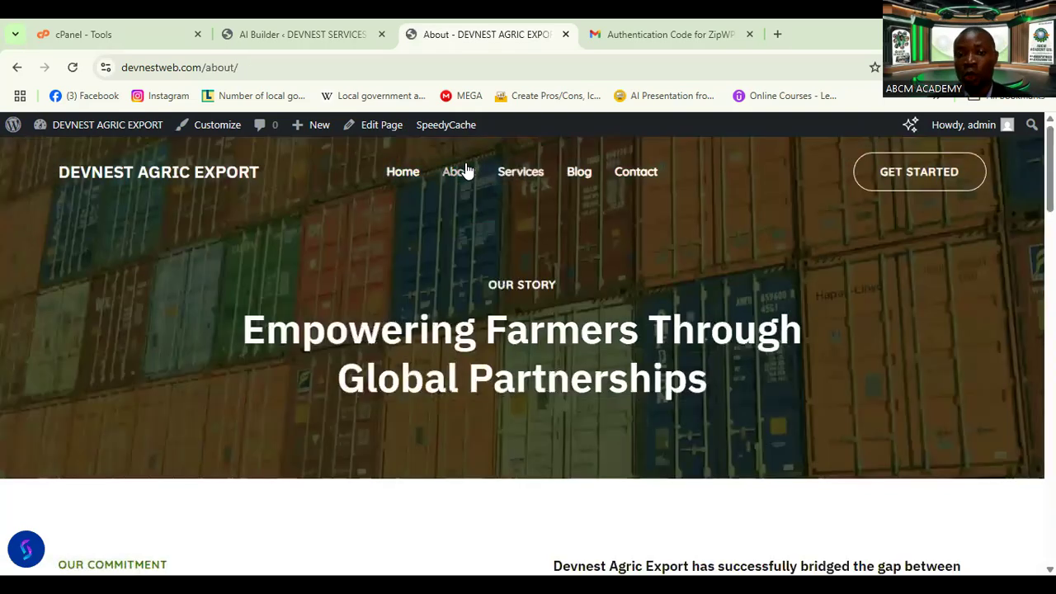
{"action": "scroll", "coordinate": [490, 343], "scroll_direction": "down", "scroll_amount": 5}
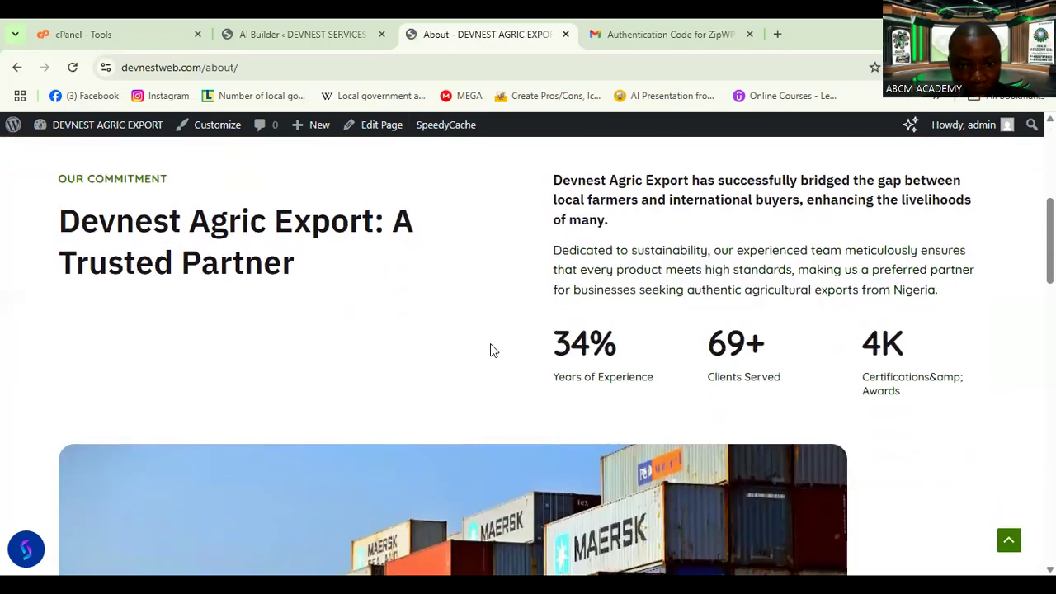
{"action": "scroll", "coordinate": [541, 342], "scroll_direction": "up", "scroll_amount": 2}
{"action": "scroll", "coordinate": [556, 352], "scroll_direction": "down", "scroll_amount": 1}
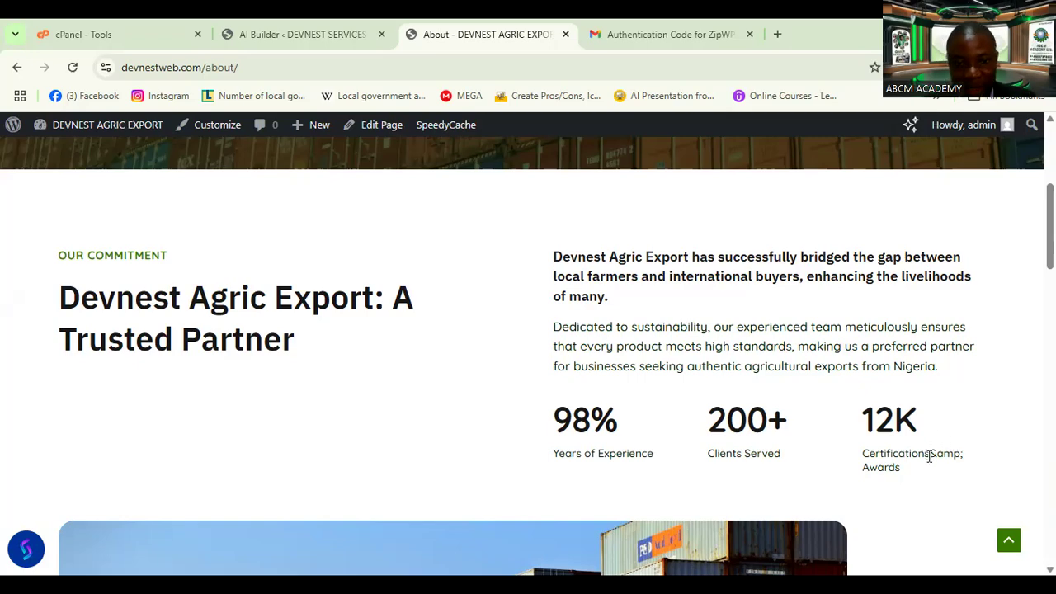
{"action": "scroll", "coordinate": [929, 456], "scroll_direction": "down", "scroll_amount": 5}
{"action": "scroll", "coordinate": [882, 435], "scroll_direction": "up", "scroll_amount": 7}
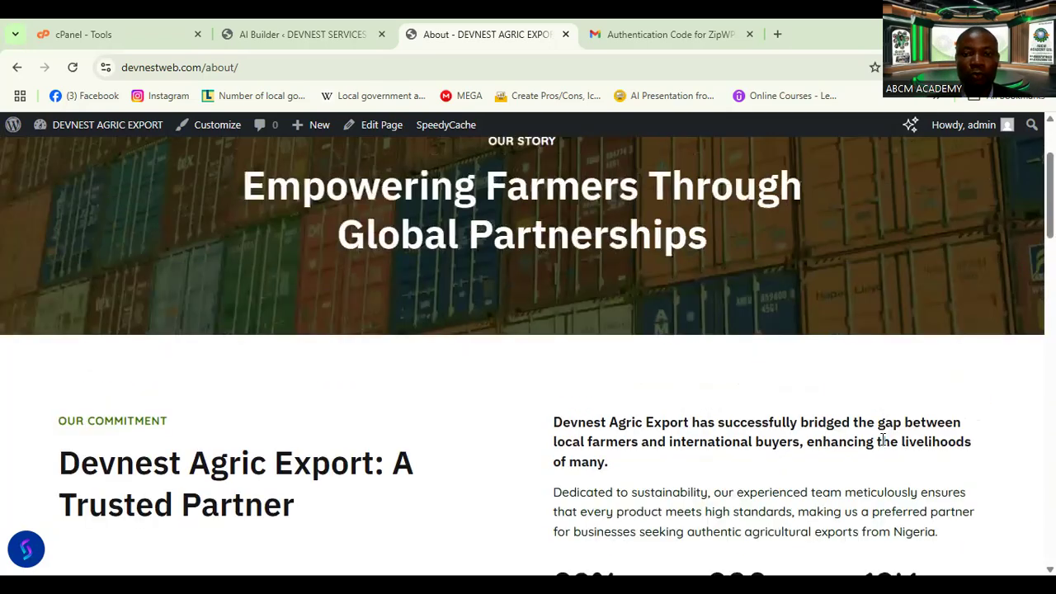
{"action": "scroll", "coordinate": [883, 441], "scroll_direction": "up", "scroll_amount": 2}
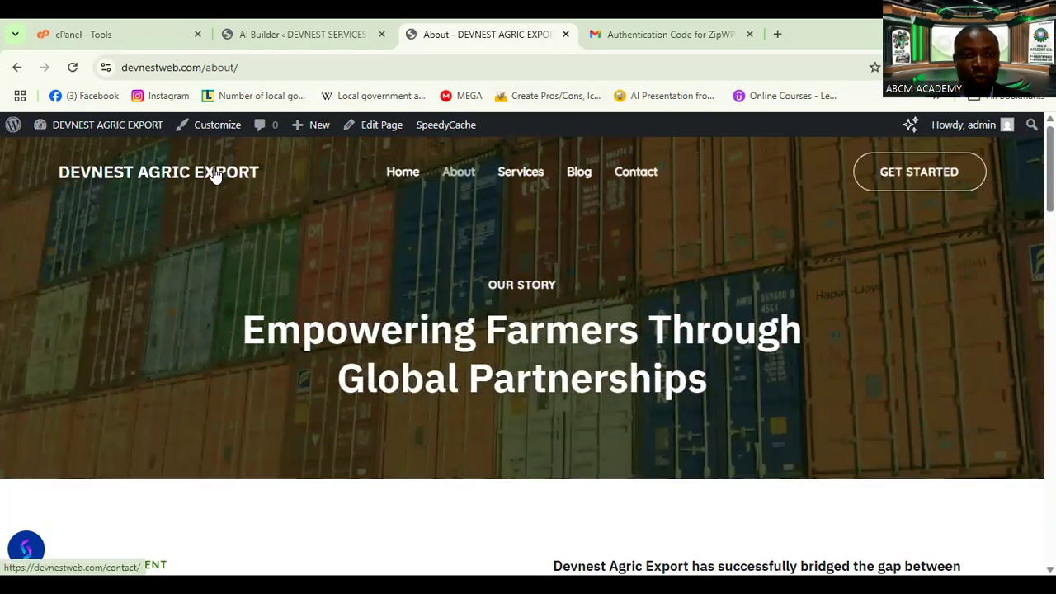
{"action": "left_click", "coordinate": [393, 132]}
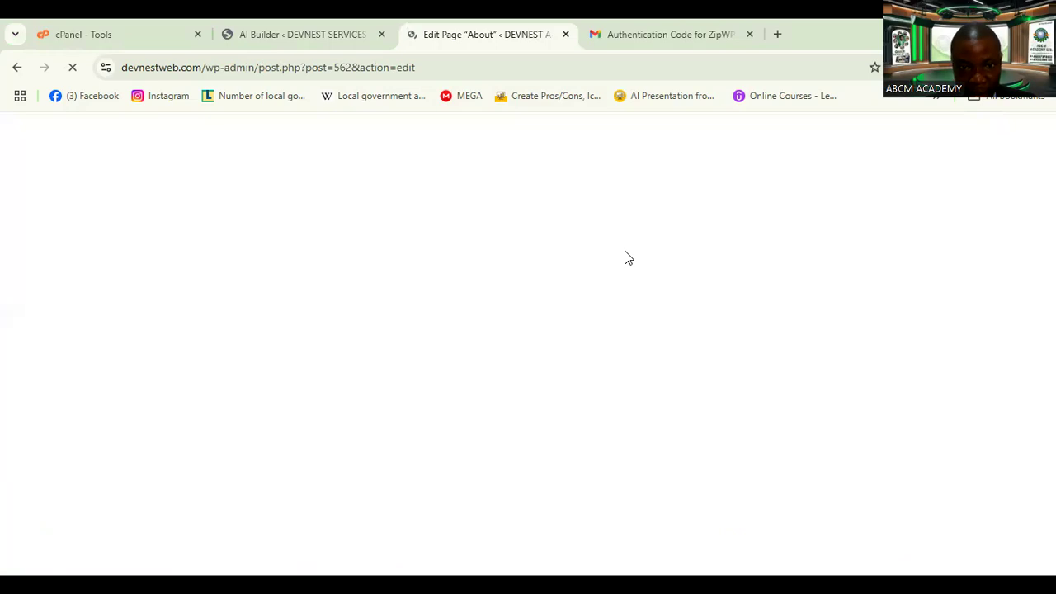
{"action": "left_click", "coordinate": [262, 489]}
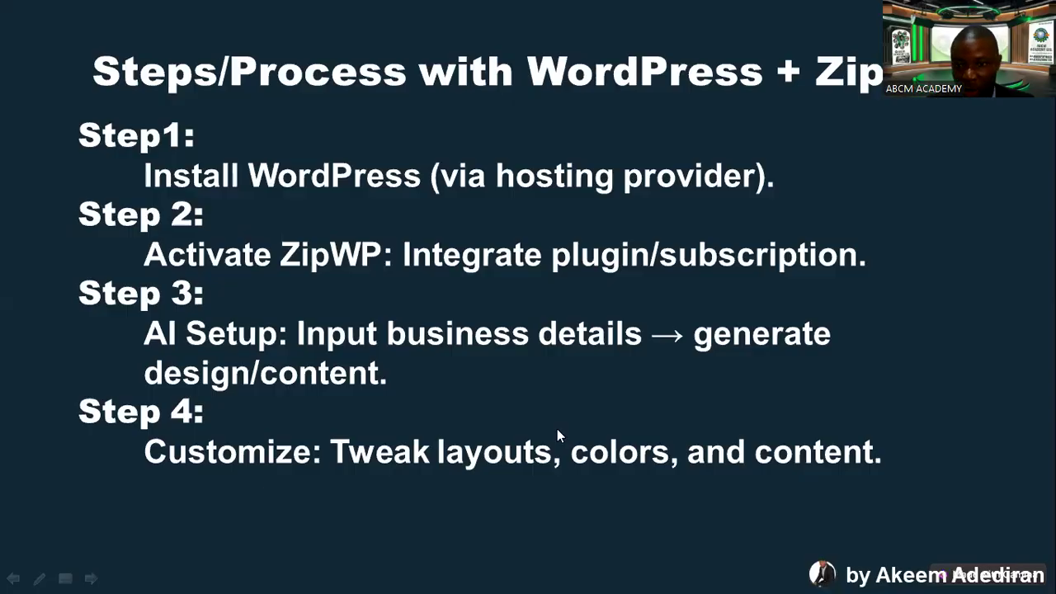
Reveal the next slide step, close the About editor's welcome tour, and scroll toward the counters.
{"action": "key", "text": "Right"}
{"action": "key", "text": "Right"}
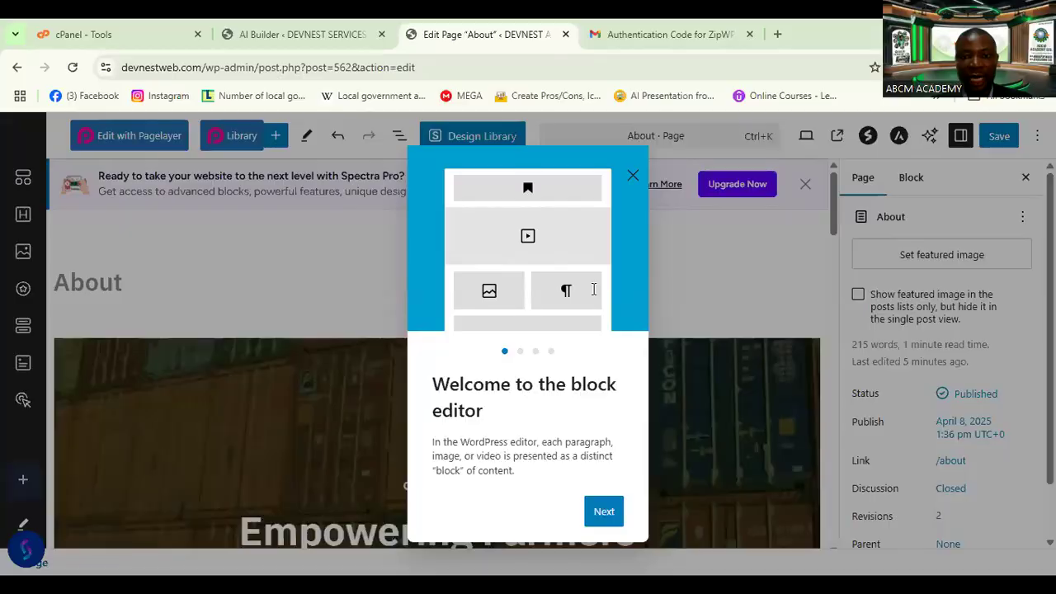
{"action": "left_click", "coordinate": [633, 175]}
{"action": "scroll", "coordinate": [574, 299], "scroll_direction": "down", "scroll_amount": 10}
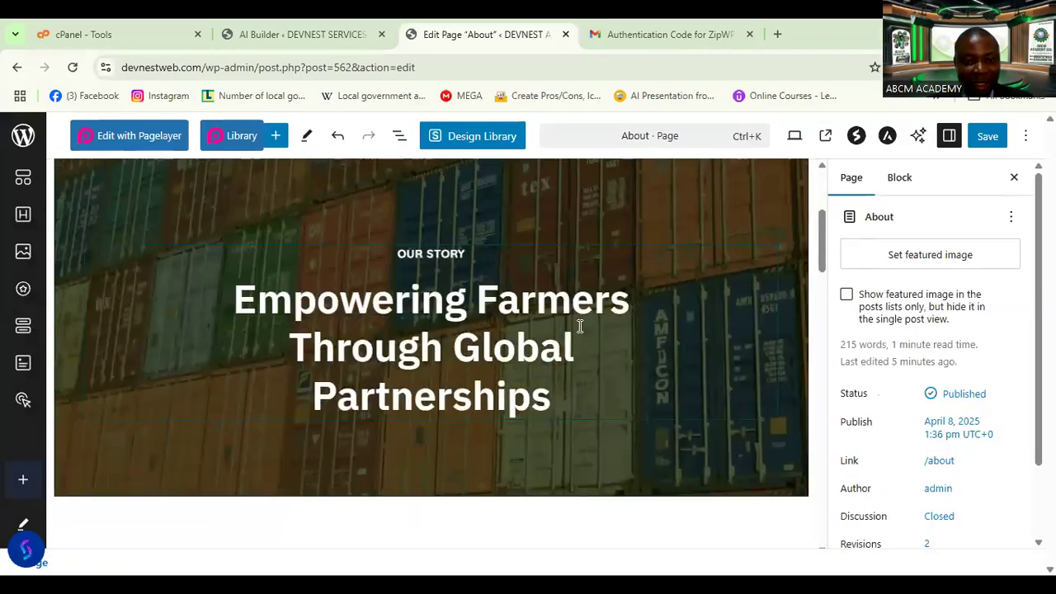
Select the 98% Years of Experience counter block, undoing an accidental deletion.
{"action": "scroll", "coordinate": [547, 367], "scroll_direction": "down", "scroll_amount": 1}
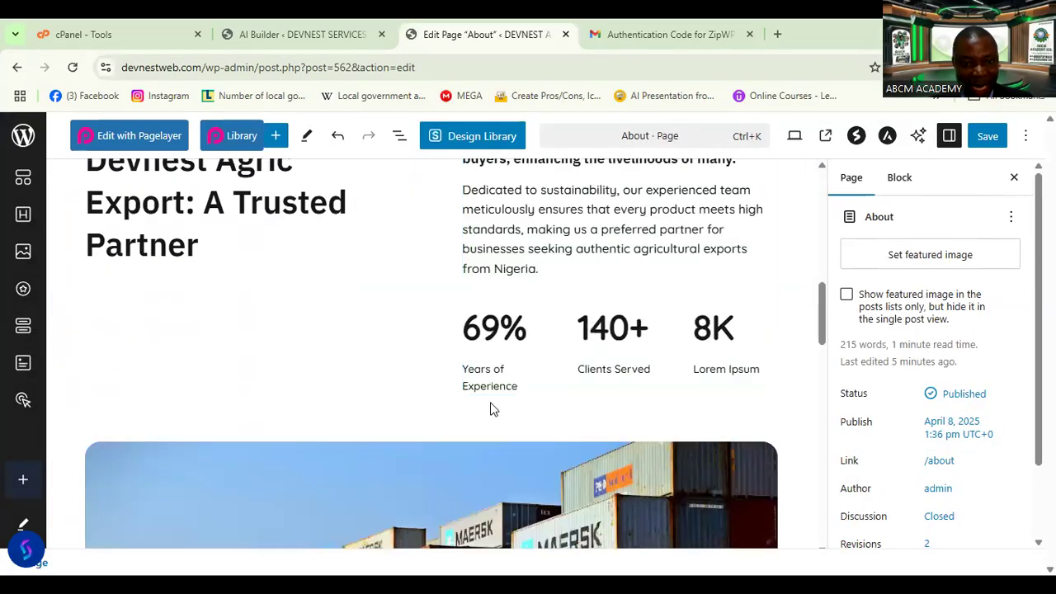
{"action": "left_click", "coordinate": [493, 320]}
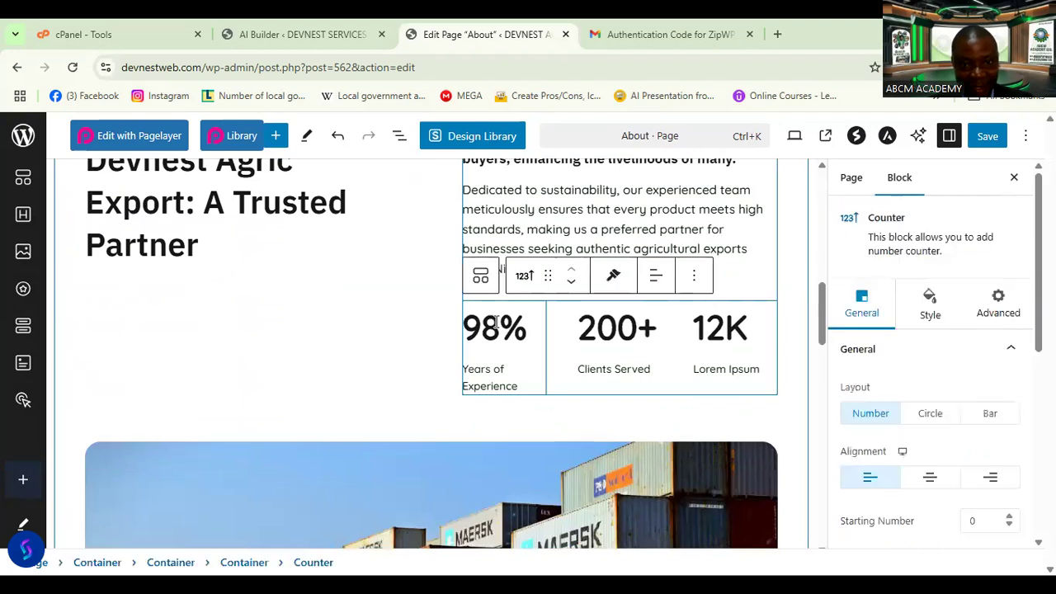
{"action": "double_click", "coordinate": [496, 322]}
{"action": "left_click", "coordinate": [521, 330]}
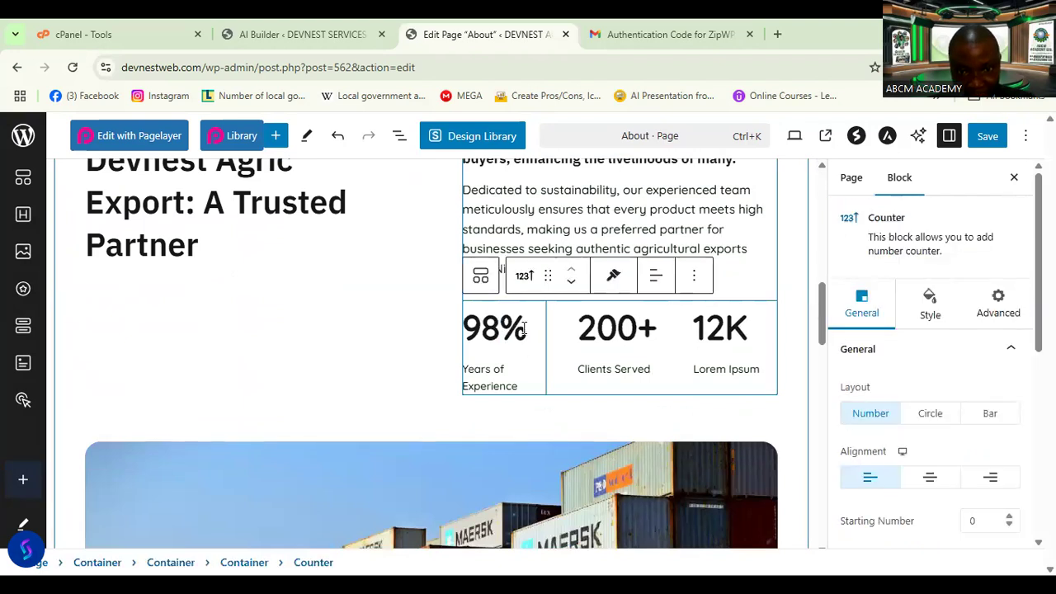
{"action": "triple_click", "coordinate": [520, 328]}
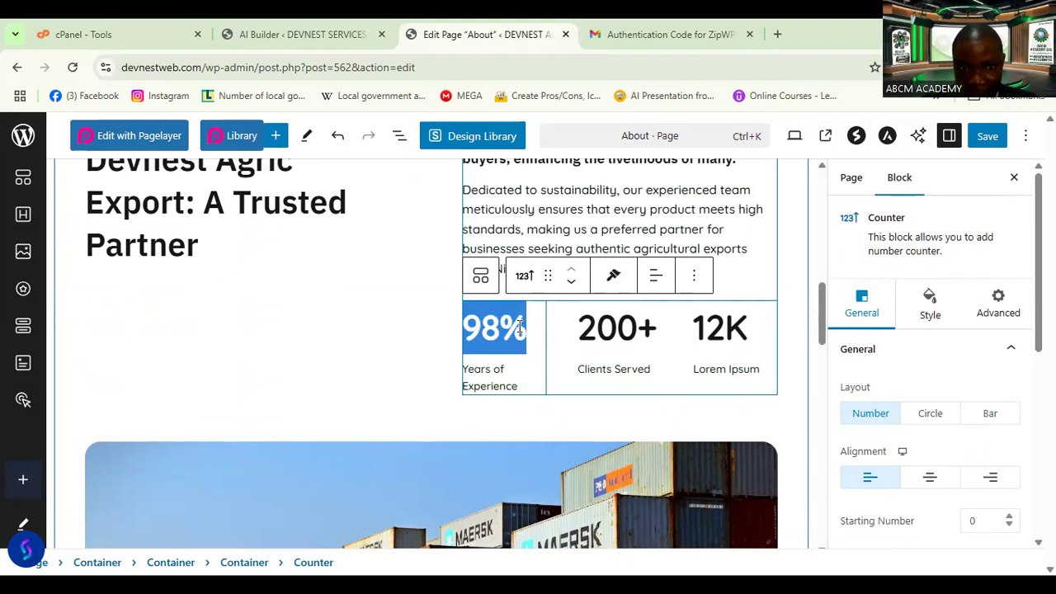
{"action": "key", "text": "Delete"}
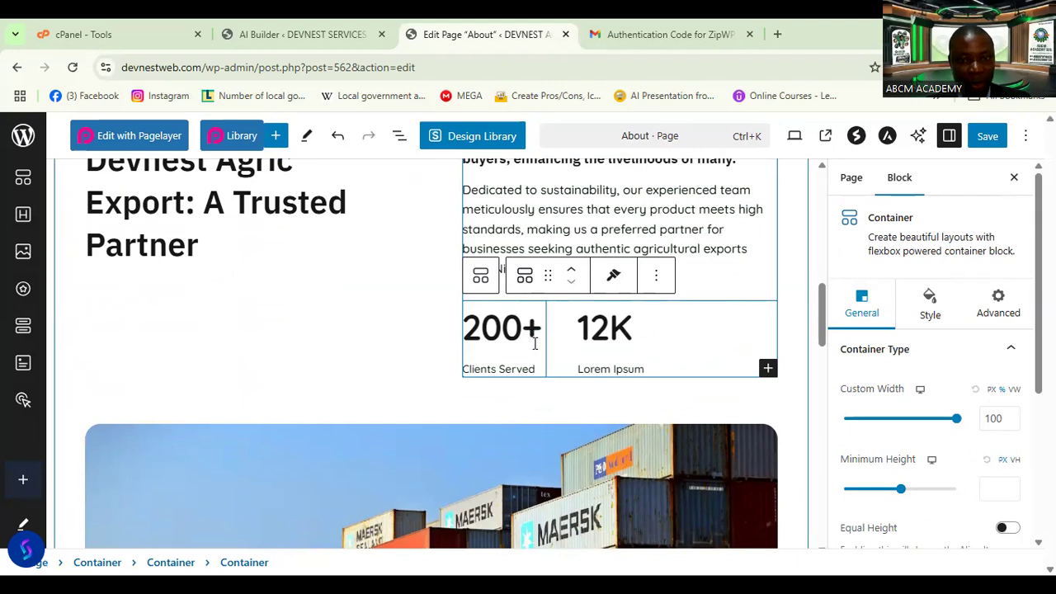
{"action": "key", "text": "ctrl+z"}
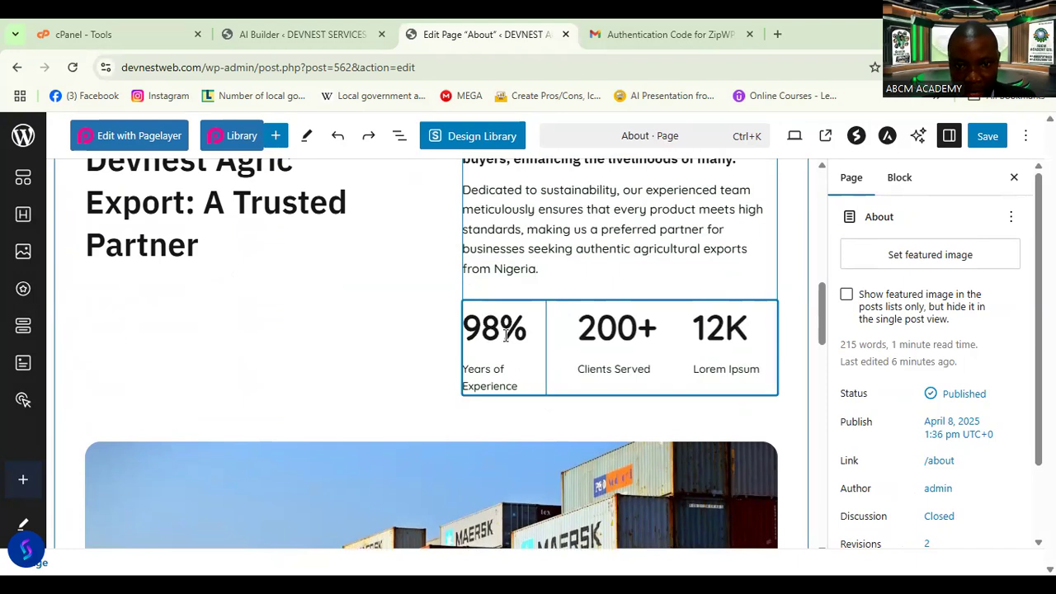
{"action": "left_click", "coordinate": [505, 334]}
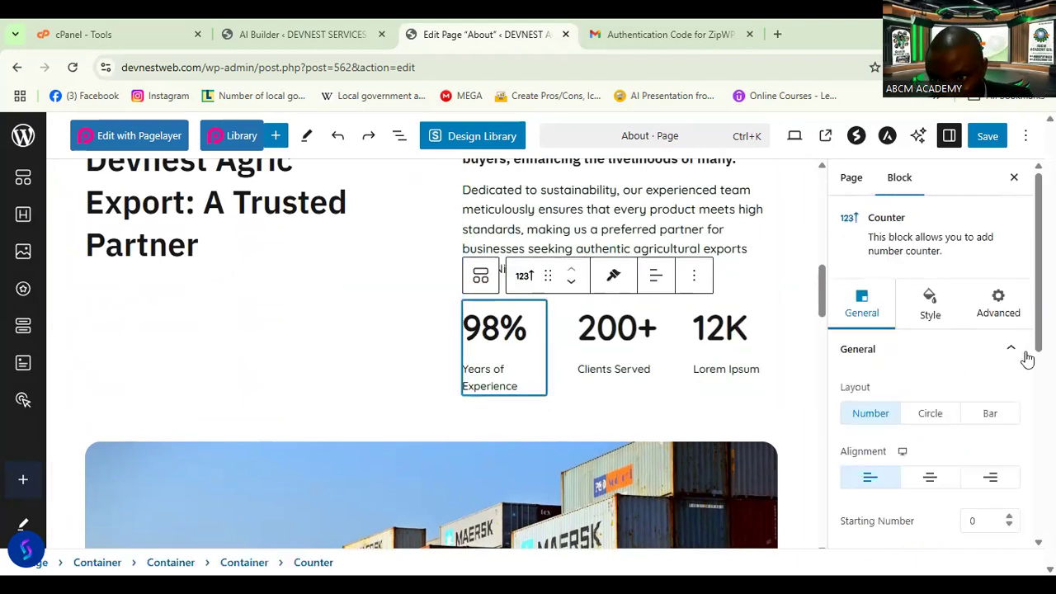
Change the counter's suffix from % to + and its ending number to 10.
{"action": "scroll", "coordinate": [1027, 358], "scroll_direction": "down", "scroll_amount": 4}
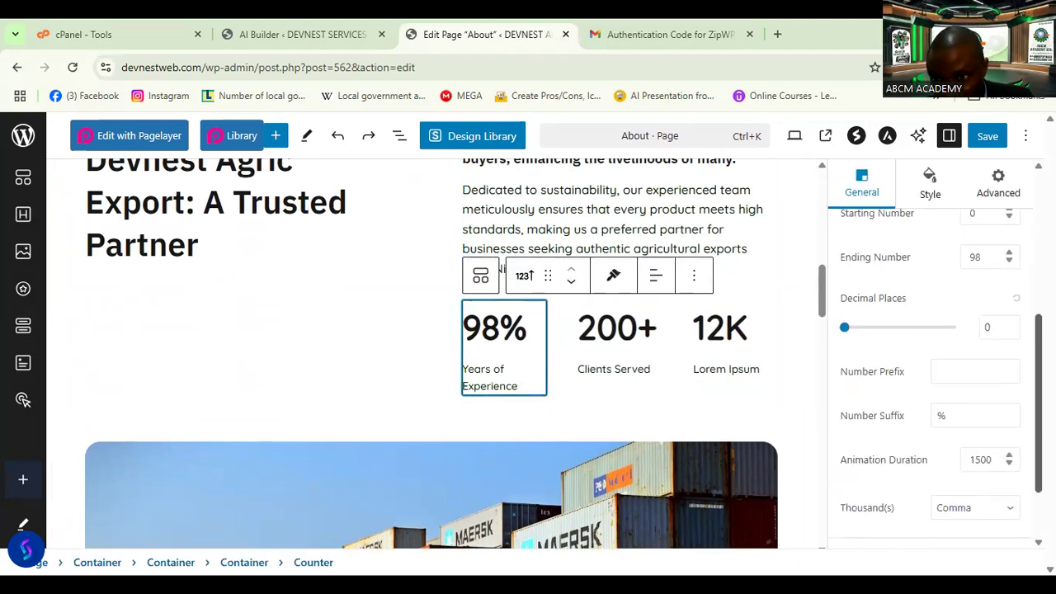
{"action": "double_click", "coordinate": [975, 424]}
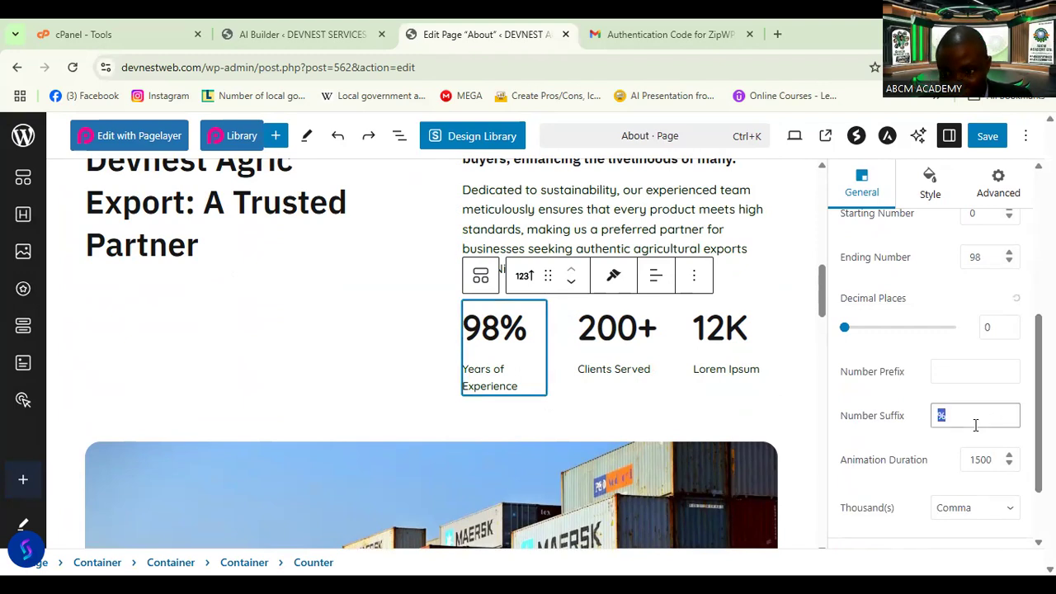
{"action": "key", "text": "BackSpace"}
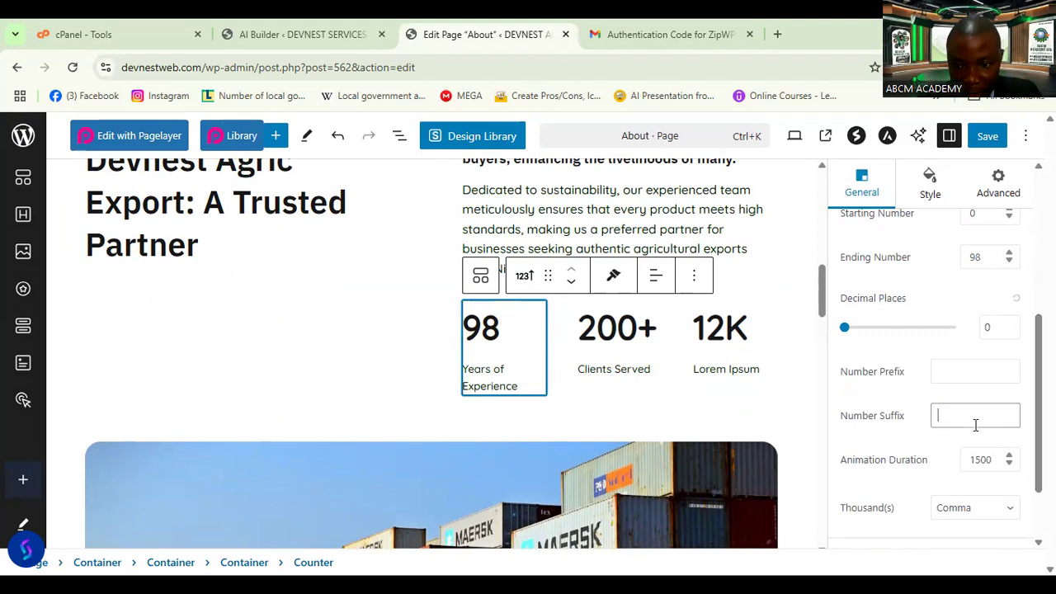
{"action": "type", "text": "+"}
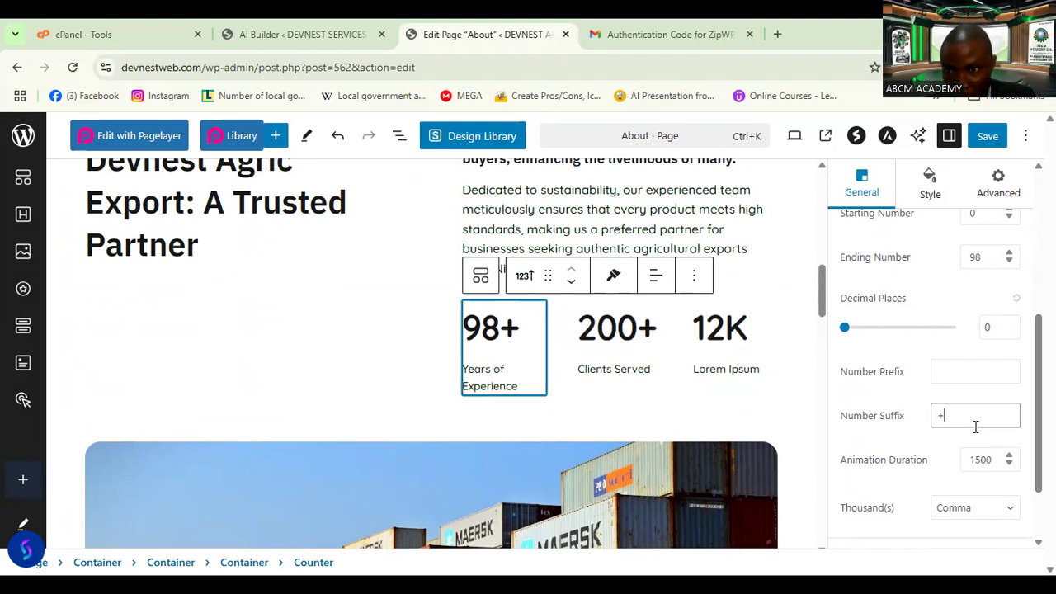
{"action": "scroll", "coordinate": [992, 468], "scroll_direction": "down", "scroll_amount": 2}
{"action": "scroll", "coordinate": [990, 466], "scroll_direction": "up", "scroll_amount": 3}
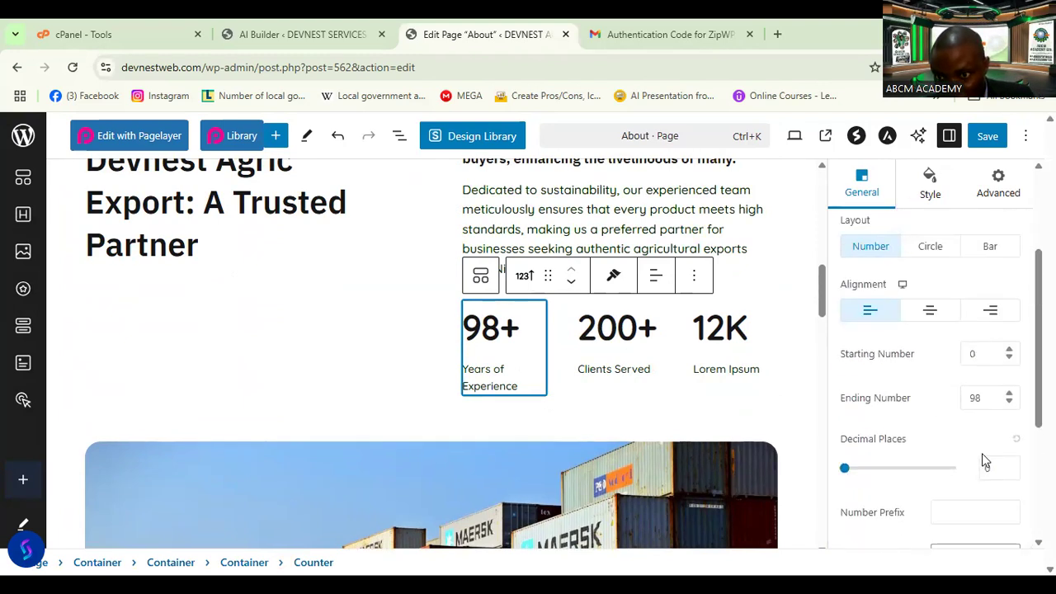
{"action": "double_click", "coordinate": [986, 394]}
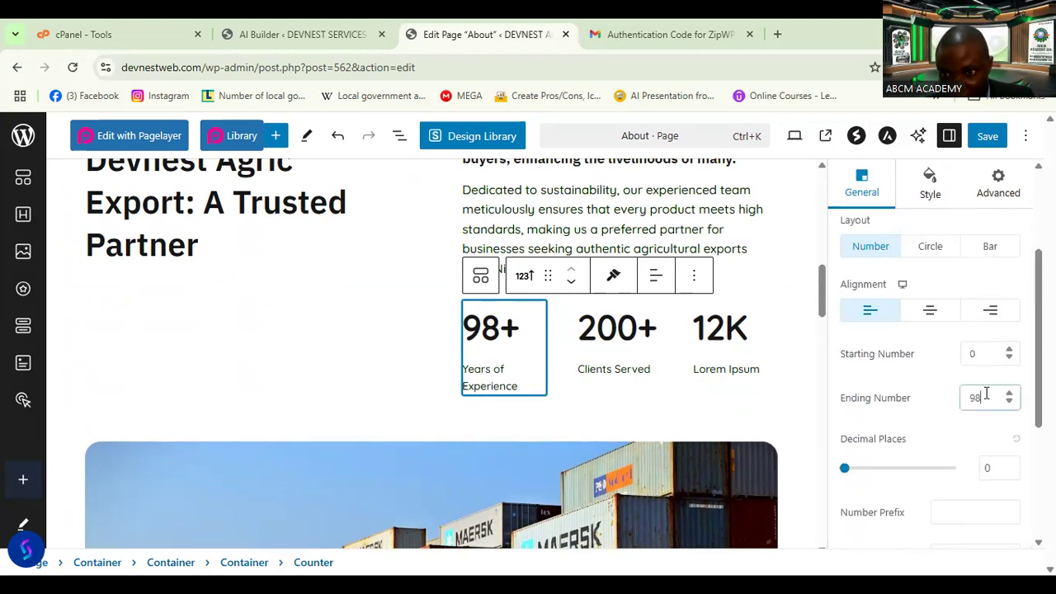
{"action": "type", "text": "10"}
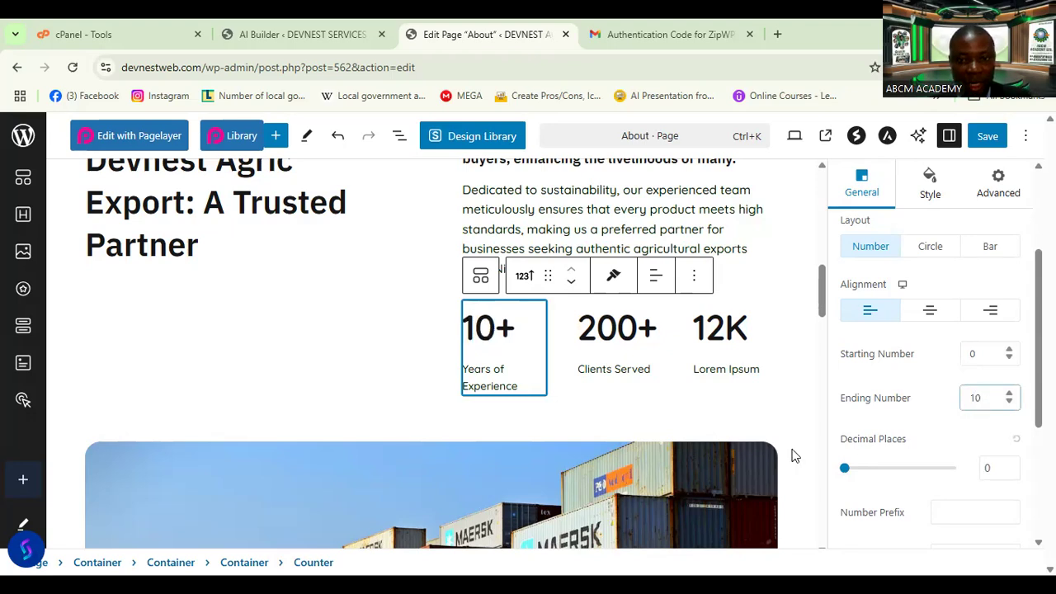
Set the Clients Served counter's ending number to 2 and suffix to K+.
{"action": "left_click", "coordinate": [629, 334]}
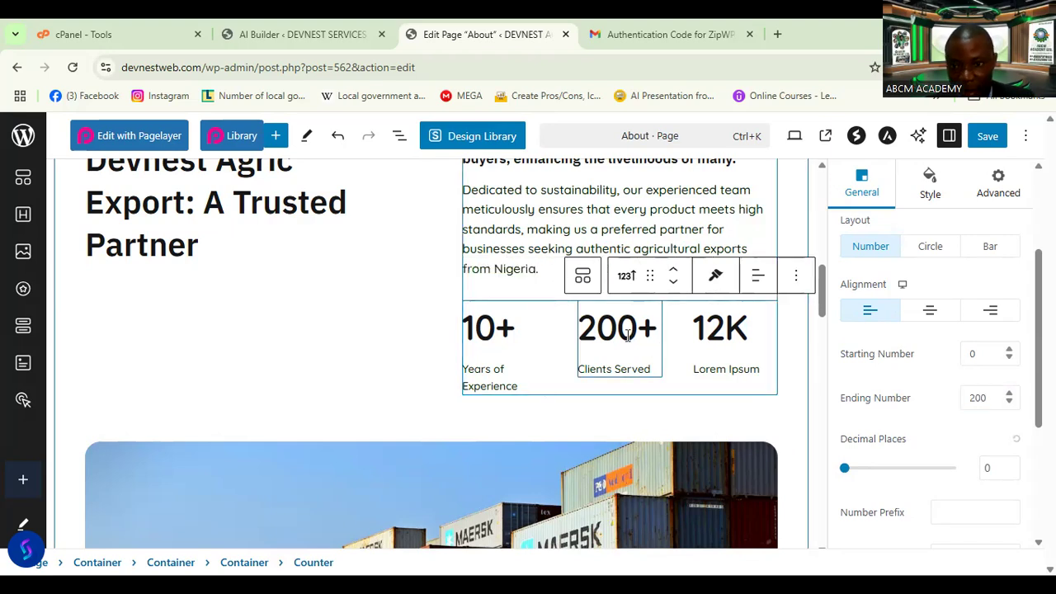
{"action": "scroll", "coordinate": [928, 404], "scroll_direction": "down", "scroll_amount": 3}
{"action": "scroll", "coordinate": [930, 407], "scroll_direction": "up", "scroll_amount": 3}
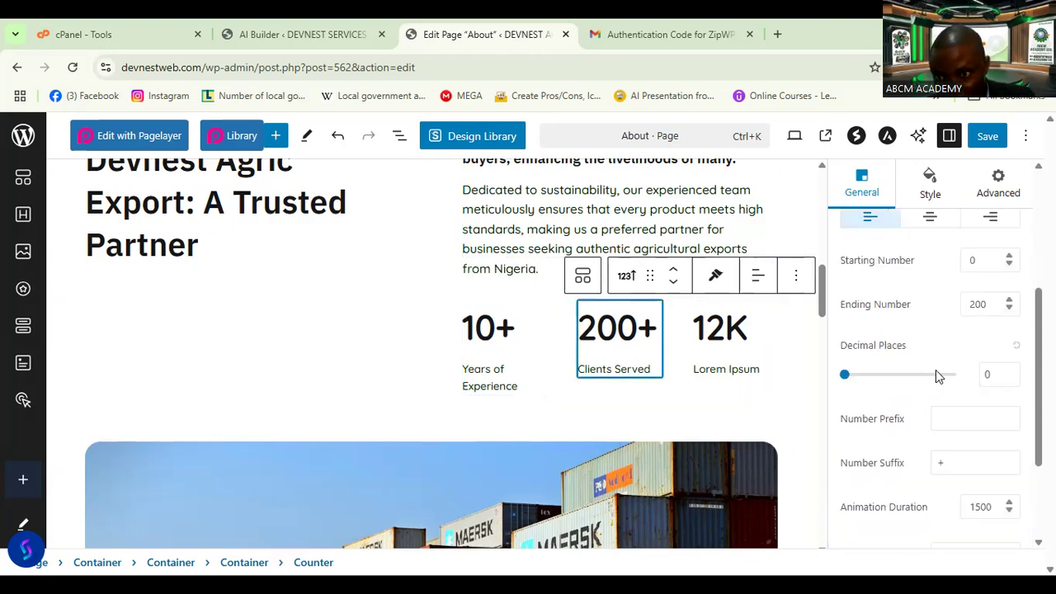
{"action": "left_click", "coordinate": [986, 319]}
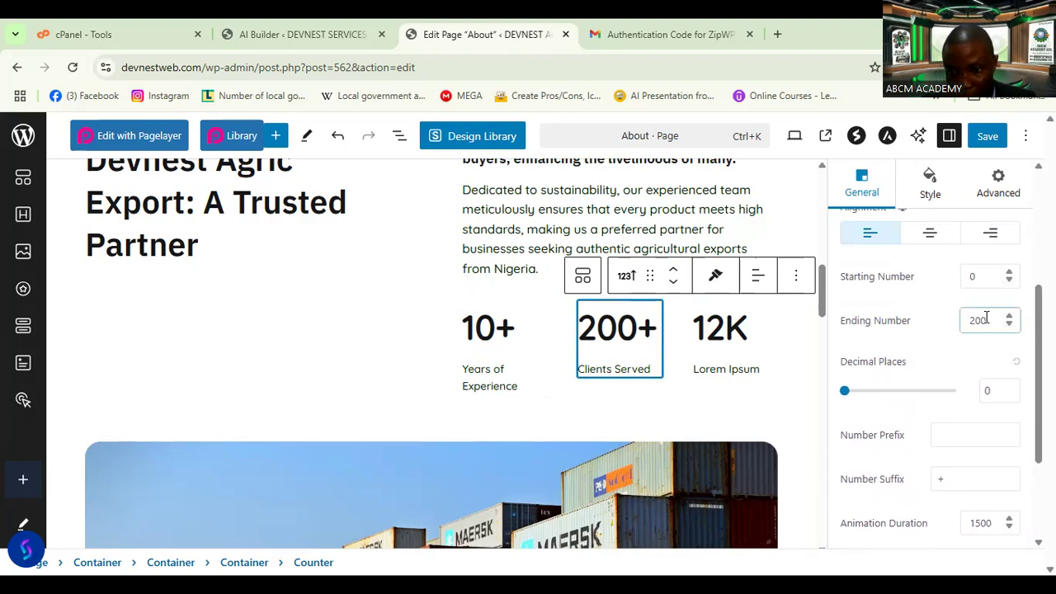
{"action": "key", "text": "BackSpace"}
{"action": "key", "text": "BackSpace"}
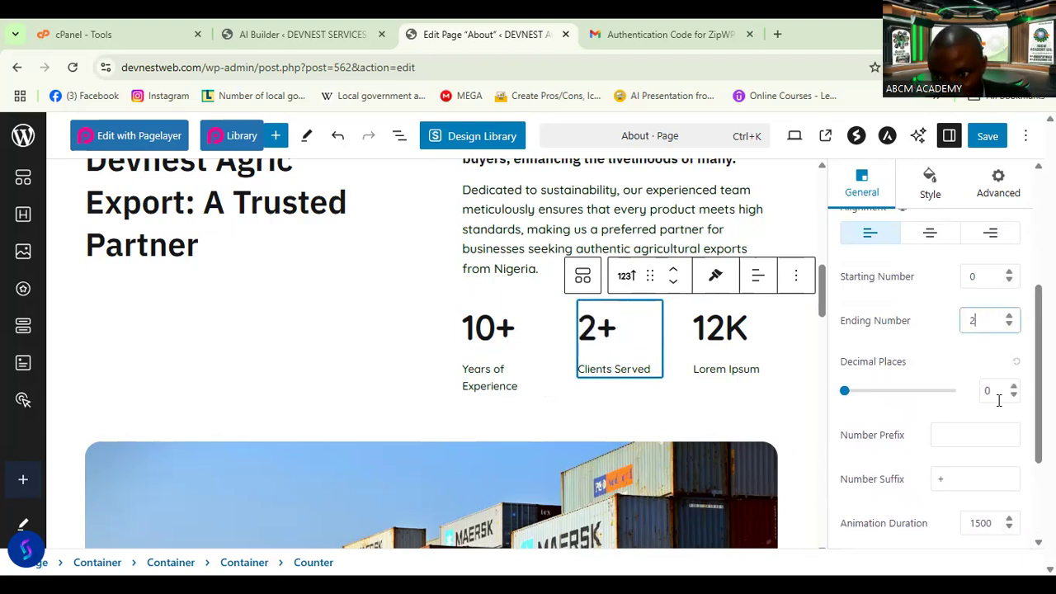
{"action": "left_click", "coordinate": [936, 480]}
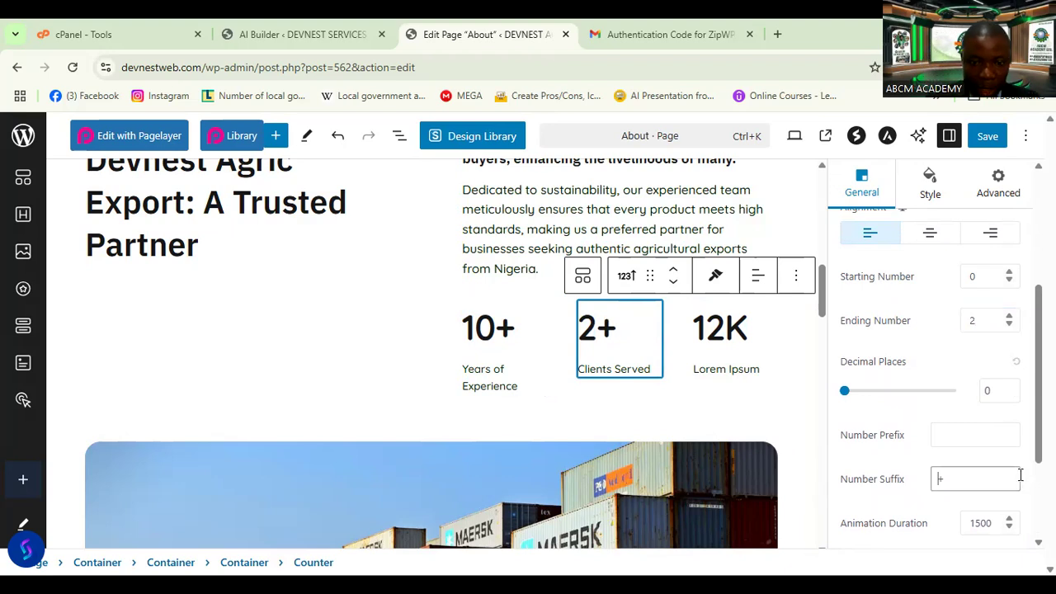
{"action": "type", "text": "k"}
{"action": "key", "text": "BackSpace"}
{"action": "type", "text": "K"}
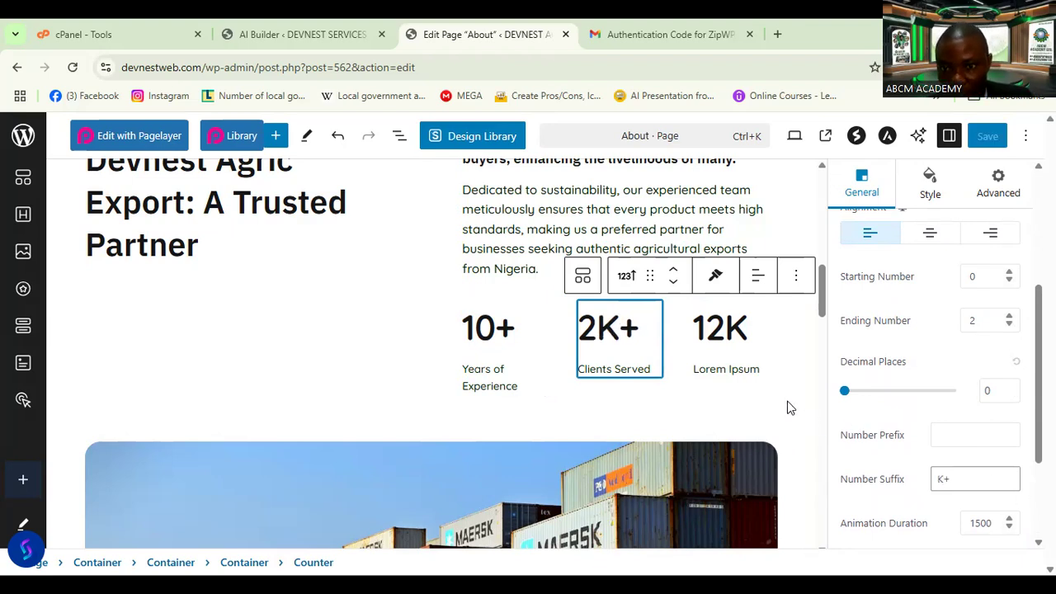
Clear the 12K Lorem Ipsum counter's K suffix, then delete that third counter block.
{"action": "left_click", "coordinate": [748, 335]}
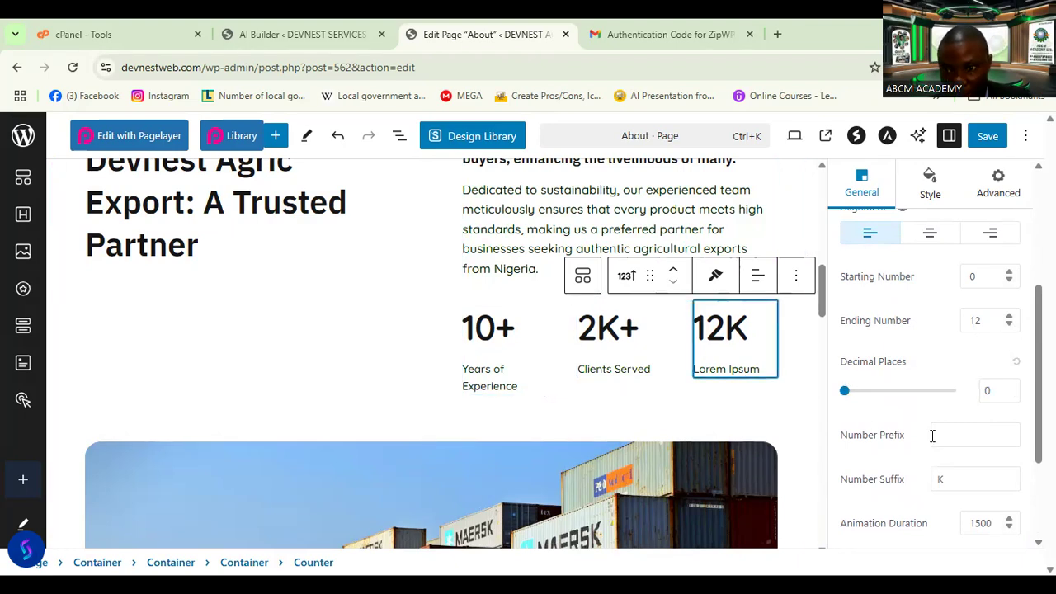
{"action": "scroll", "coordinate": [1000, 453], "scroll_direction": "down", "scroll_amount": 1}
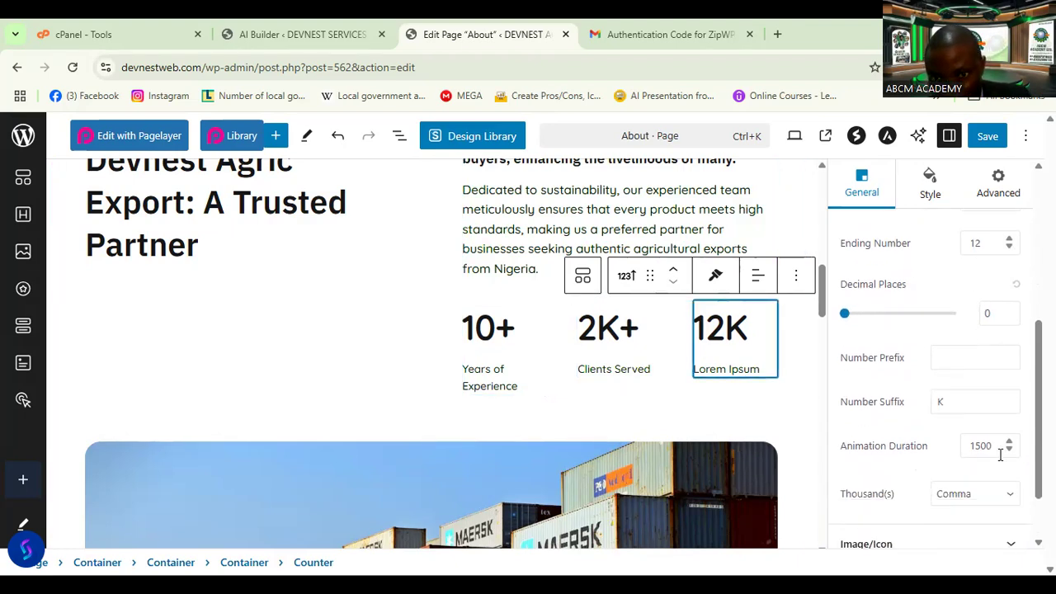
{"action": "left_click", "coordinate": [950, 406]}
{"action": "key", "text": "BackSpace"}
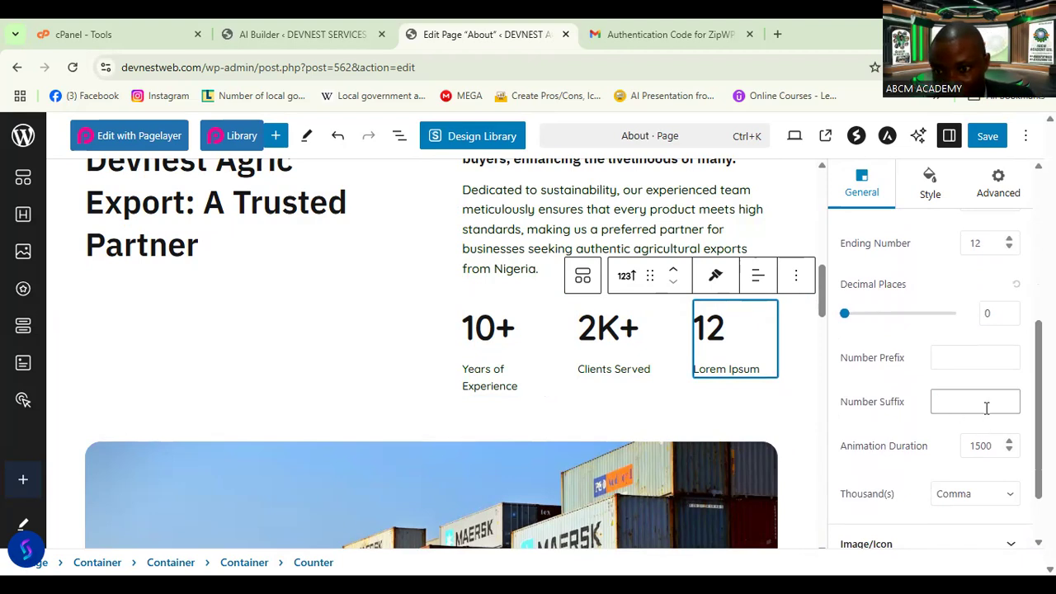
{"action": "scroll", "coordinate": [986, 449], "scroll_direction": "down", "scroll_amount": 2}
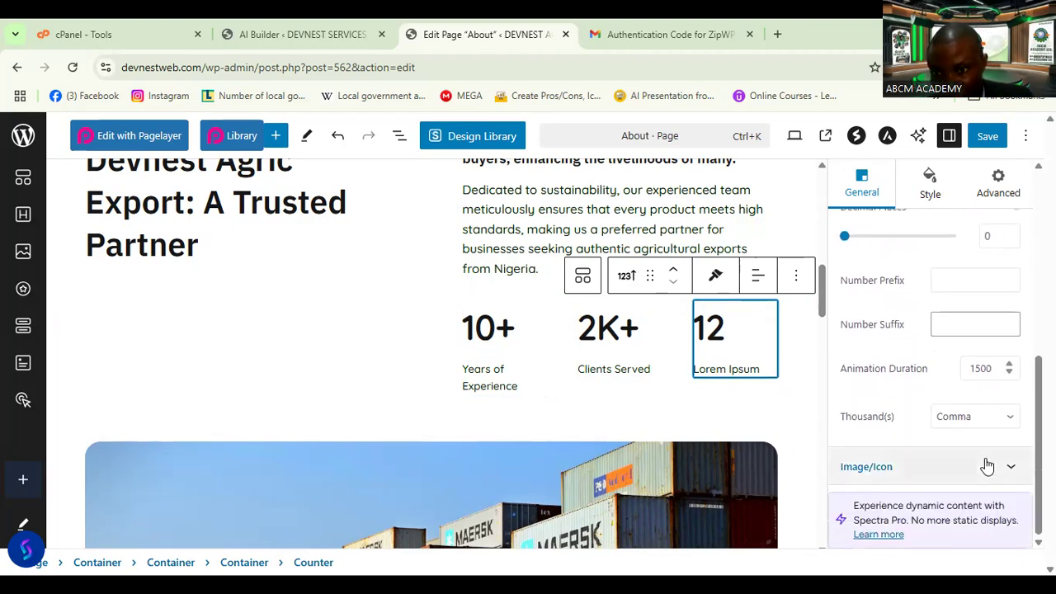
{"action": "scroll", "coordinate": [979, 454], "scroll_direction": "up", "scroll_amount": 3}
{"action": "scroll", "coordinate": [969, 389], "scroll_direction": "up", "scroll_amount": 2}
{"action": "scroll", "coordinate": [970, 388], "scroll_direction": "down", "scroll_amount": 2}
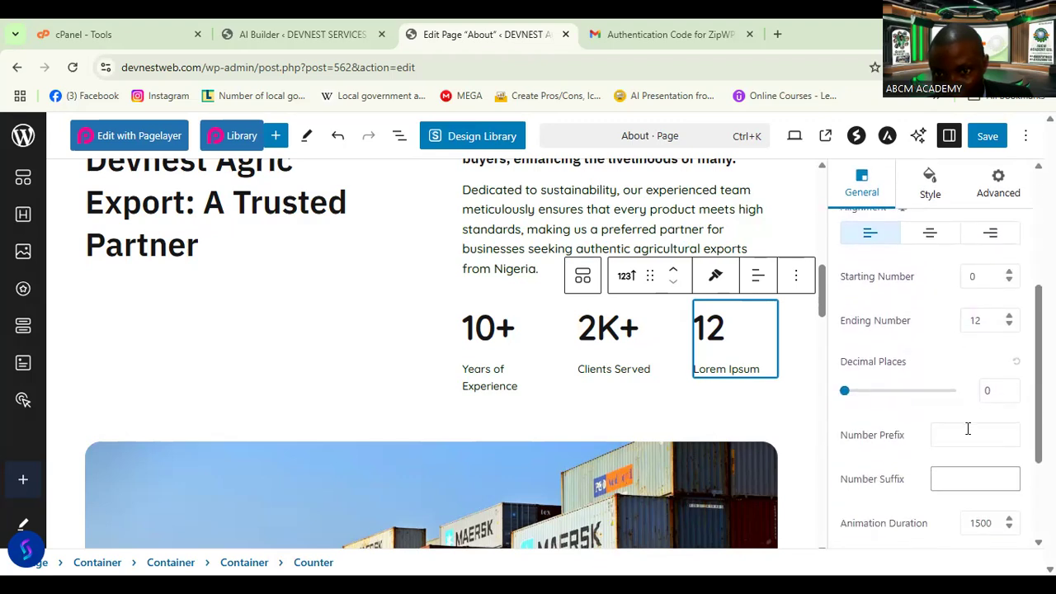
{"action": "scroll", "coordinate": [967, 429], "scroll_direction": "down", "scroll_amount": 2}
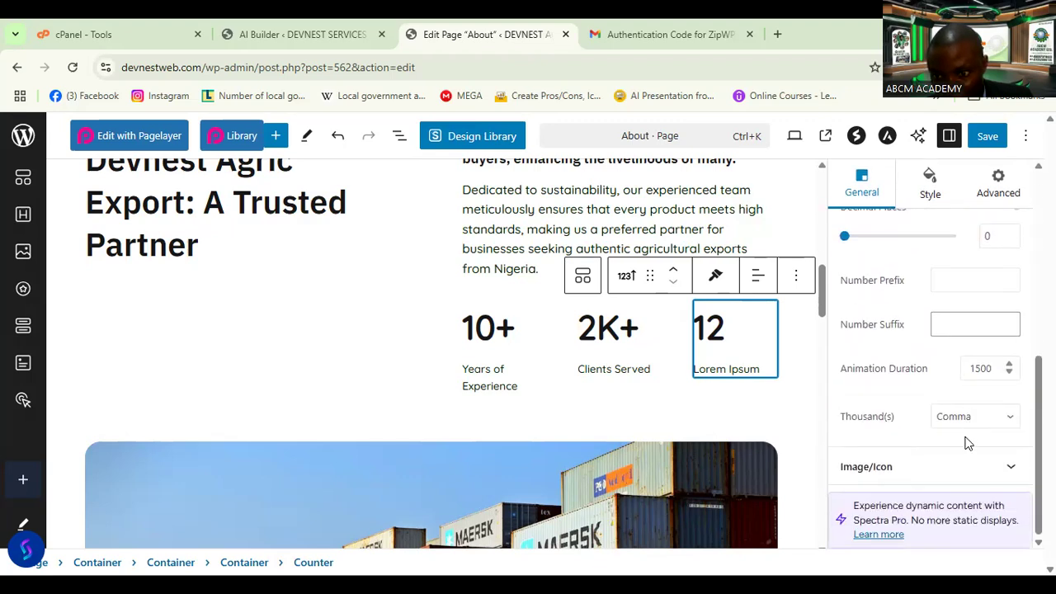
{"action": "left_click", "coordinate": [1001, 467]}
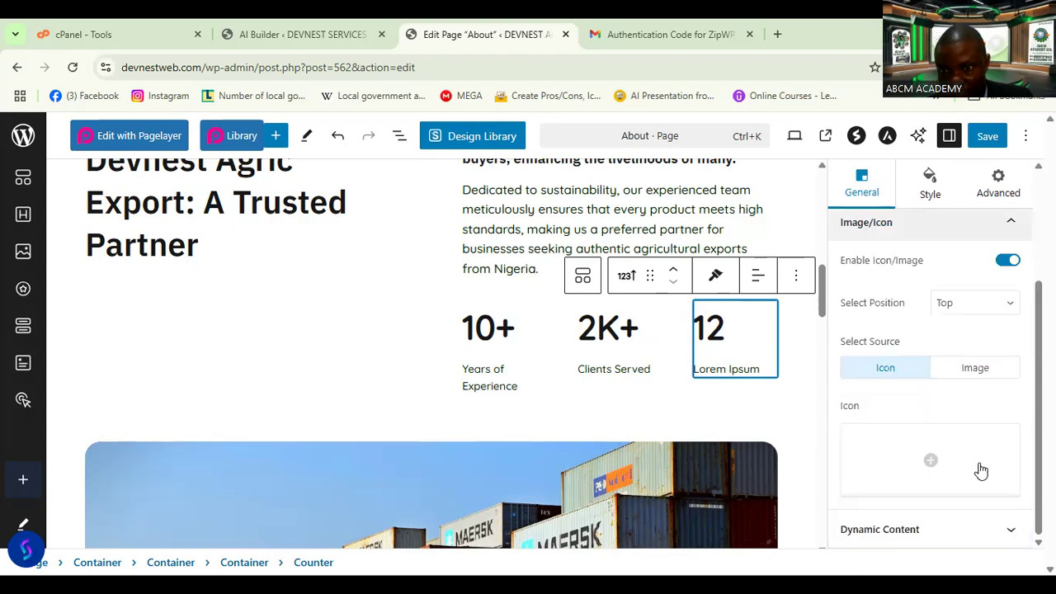
{"action": "scroll", "coordinate": [953, 437], "scroll_direction": "up", "scroll_amount": 2}
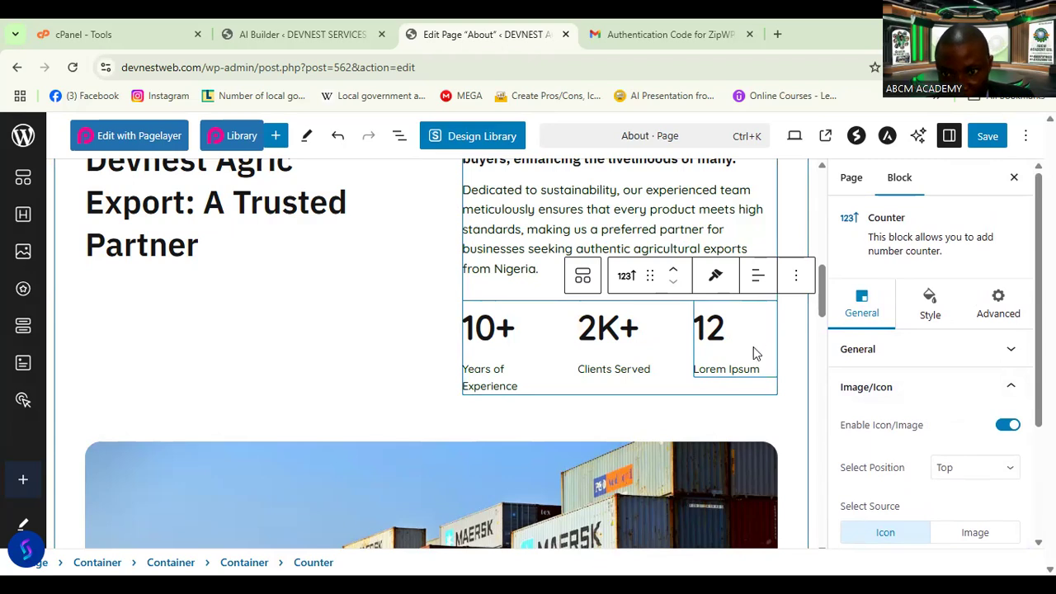
{"action": "double_click", "coordinate": [712, 328]}
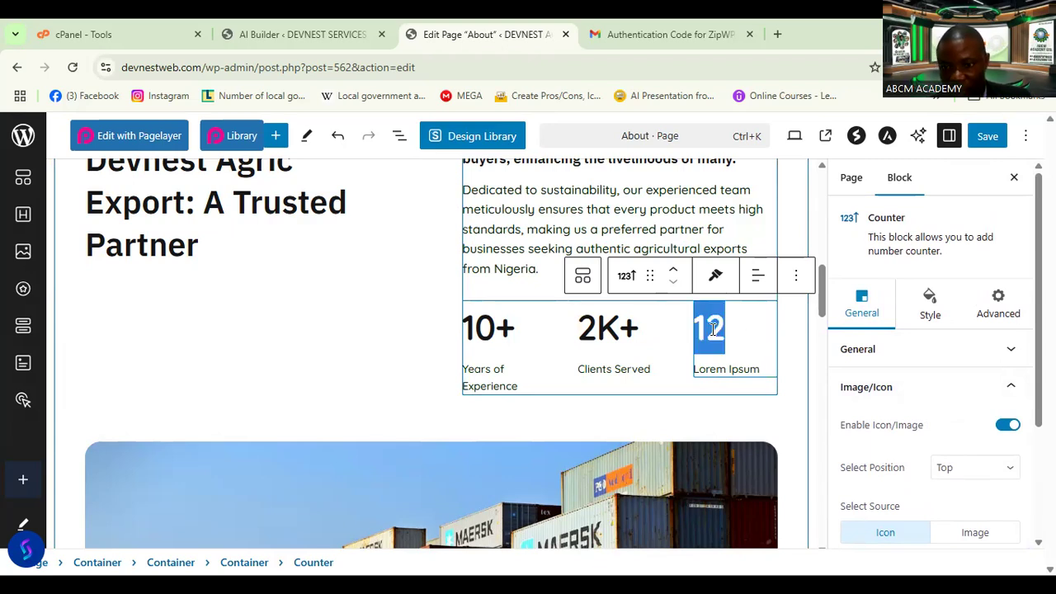
{"action": "key", "text": "BackSpace"}
{"action": "key", "text": "BackSpace"}
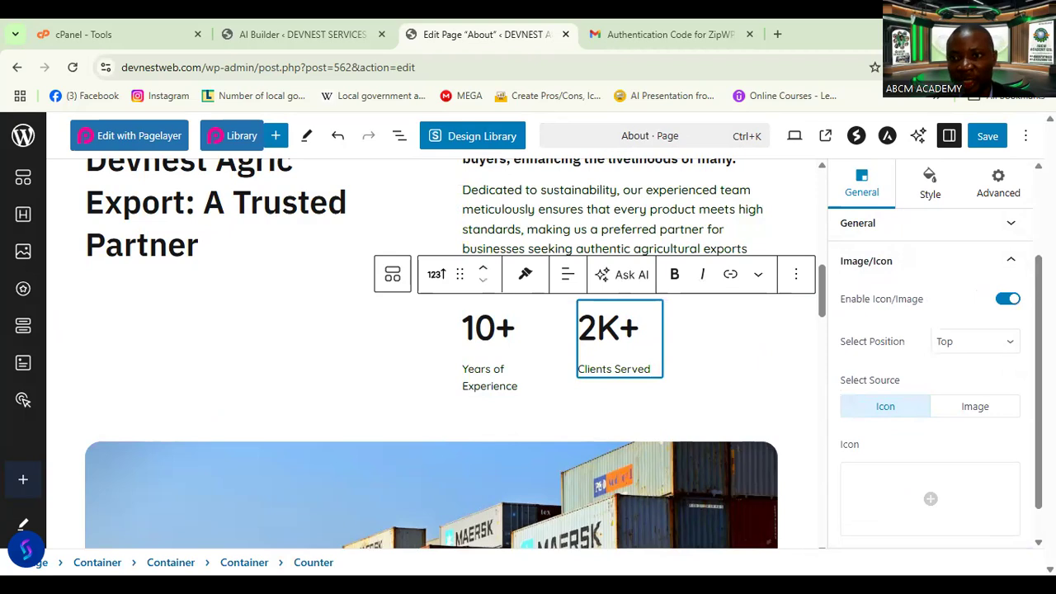
Save the About page with the new 10+ and 2K+ counters.
{"action": "left_click", "coordinate": [992, 142]}
{"action": "scroll", "coordinate": [623, 478], "scroll_direction": "down", "scroll_amount": 3}
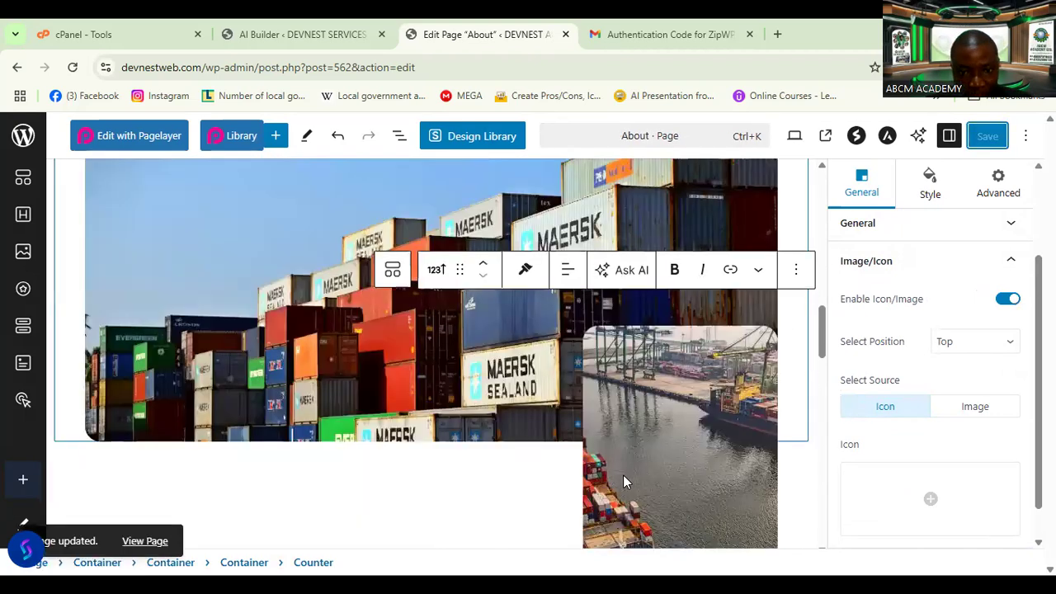
{"action": "scroll", "coordinate": [623, 474], "scroll_direction": "down", "scroll_amount": 10}
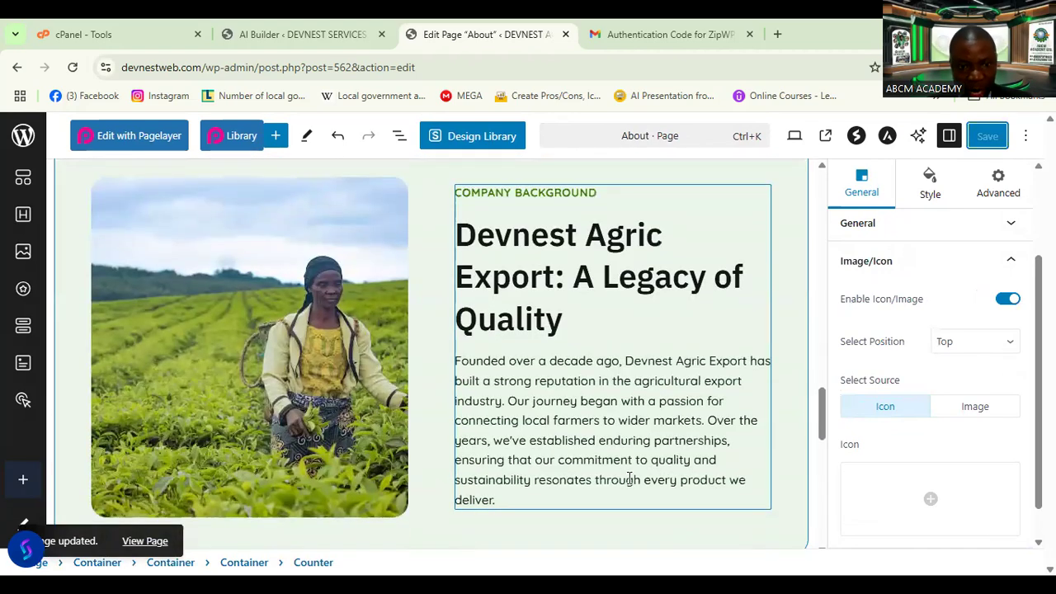
Retype the capital D of 'Devnest' in the Company Background paragraph and save again.
{"action": "left_click", "coordinate": [599, 440]}
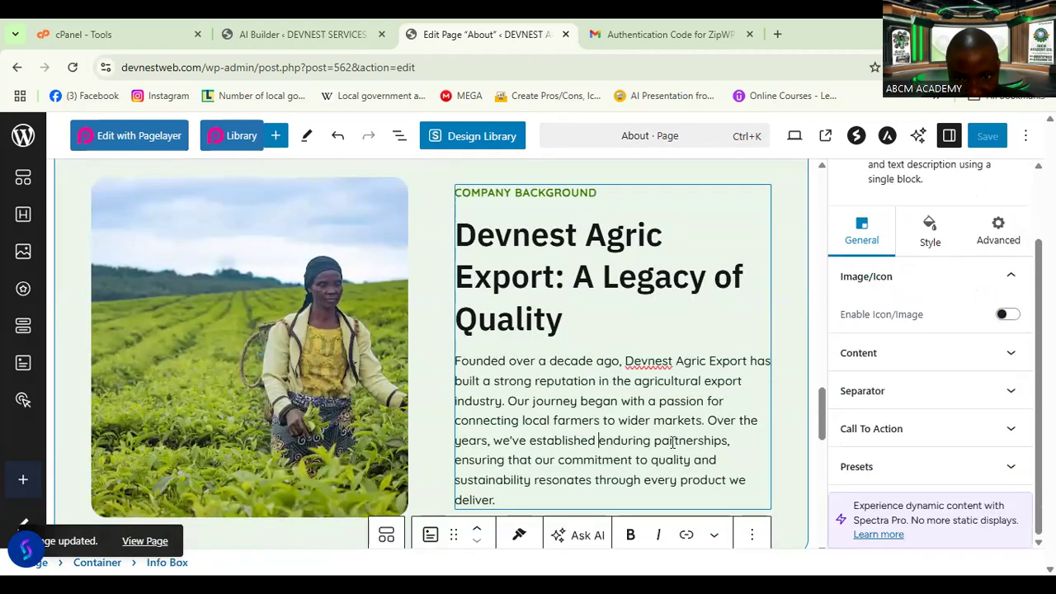
{"action": "left_click", "coordinate": [634, 361]}
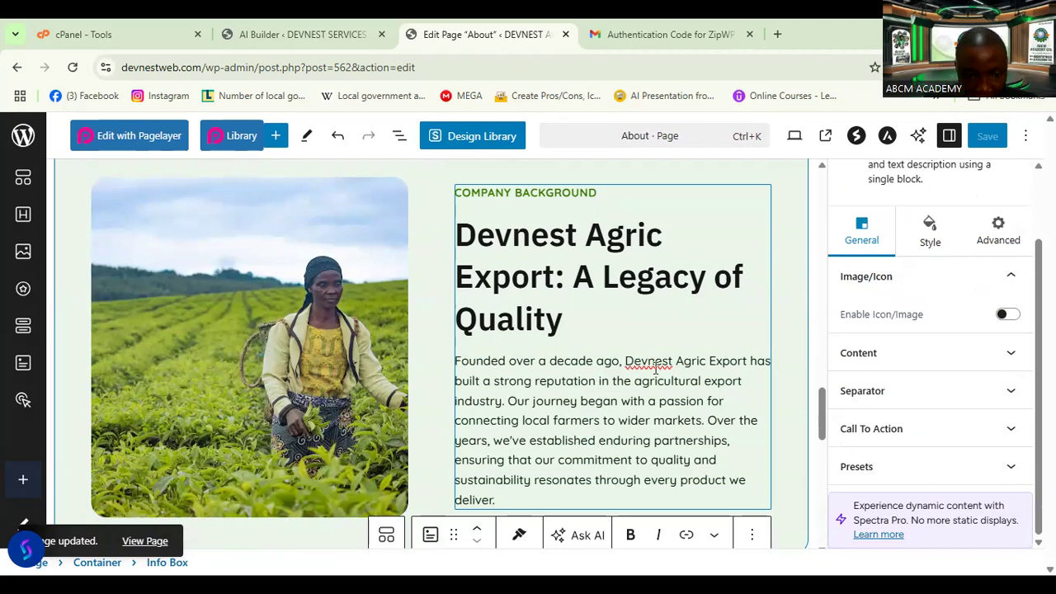
{"action": "key", "text": "BackSpace"}
{"action": "type", "text": "d"}
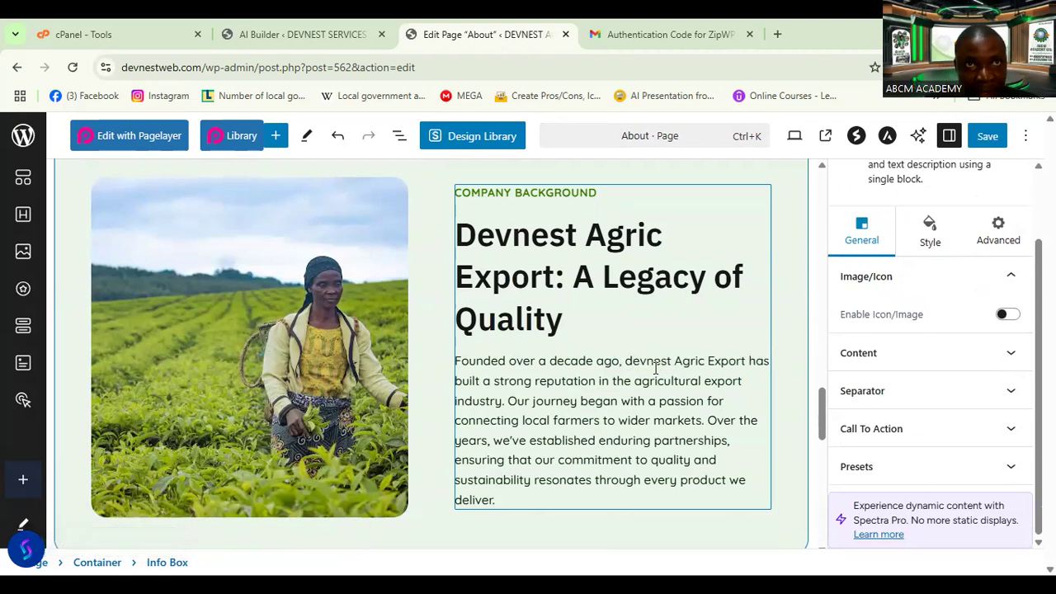
{"action": "key", "text": "BackSpace"}
{"action": "type", "text": "D"}
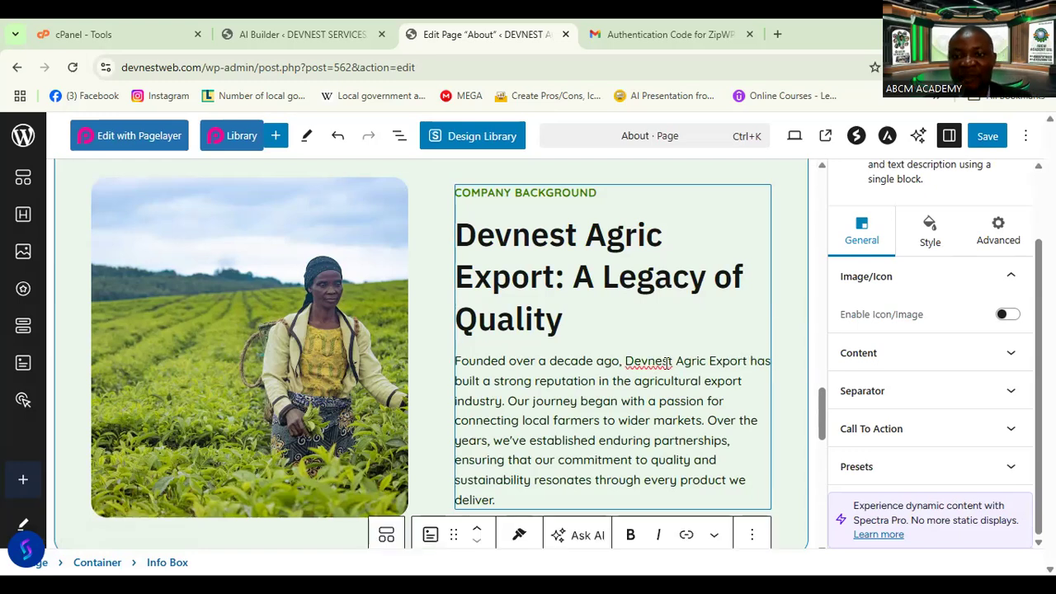
{"action": "left_click", "coordinate": [987, 137]}
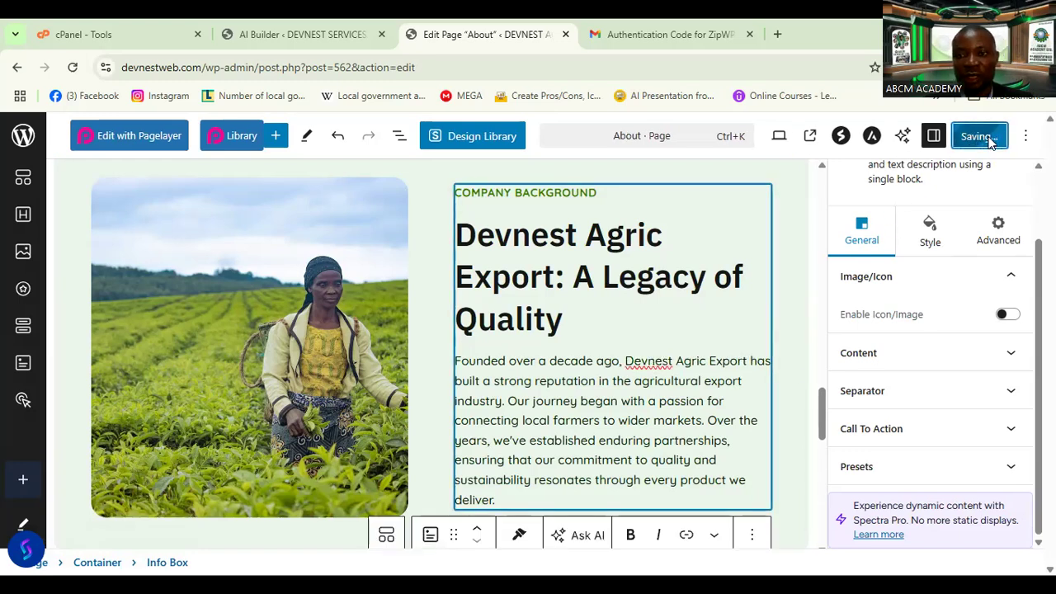
{"action": "scroll", "coordinate": [688, 401], "scroll_direction": "down", "scroll_amount": 10}
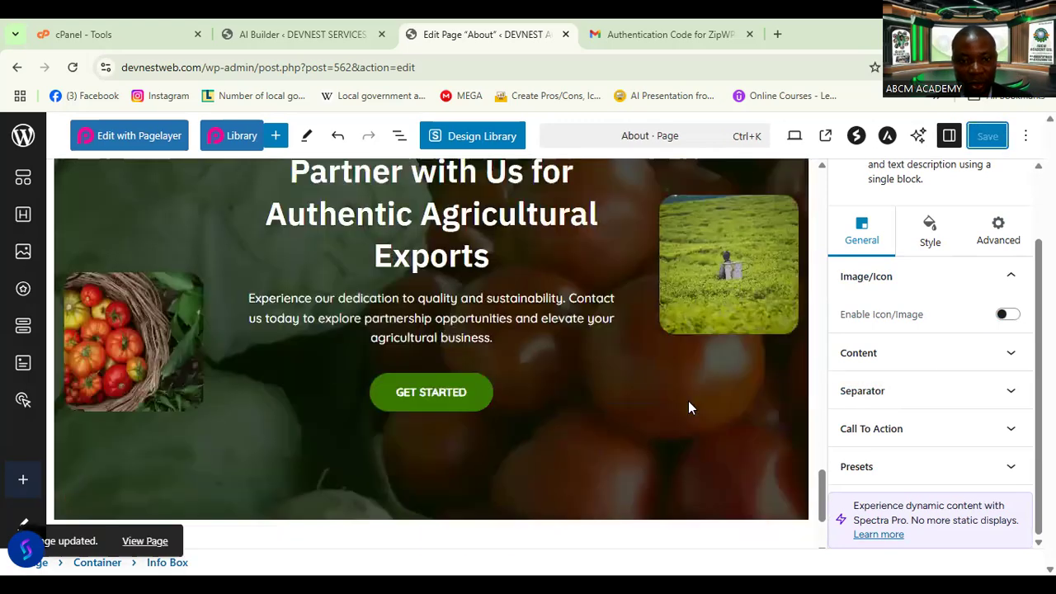
{"action": "scroll", "coordinate": [689, 404], "scroll_direction": "up", "scroll_amount": 8}
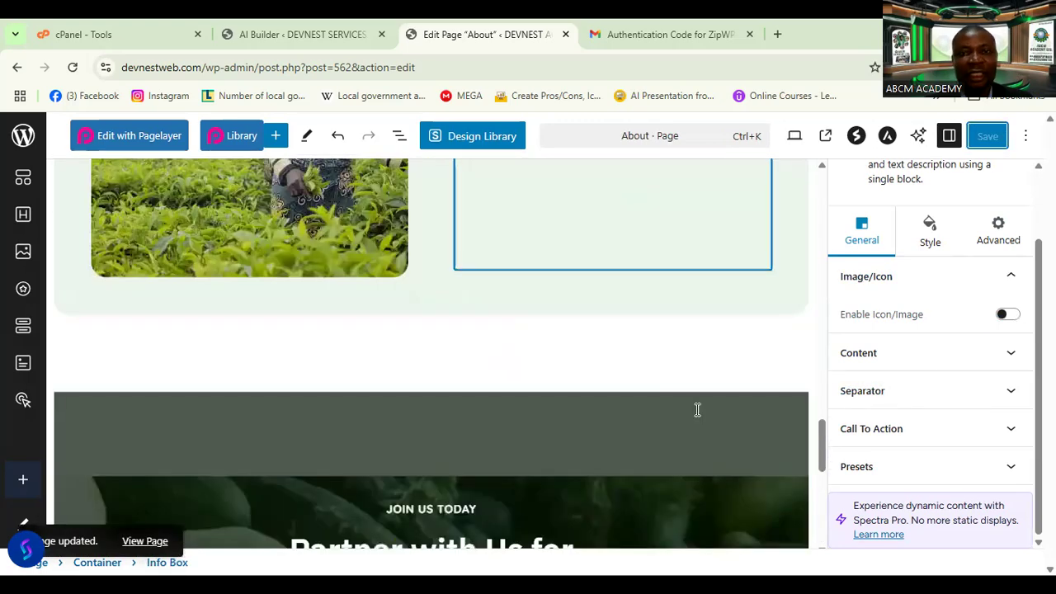
{"action": "scroll", "coordinate": [697, 410], "scroll_direction": "up", "scroll_amount": 10}
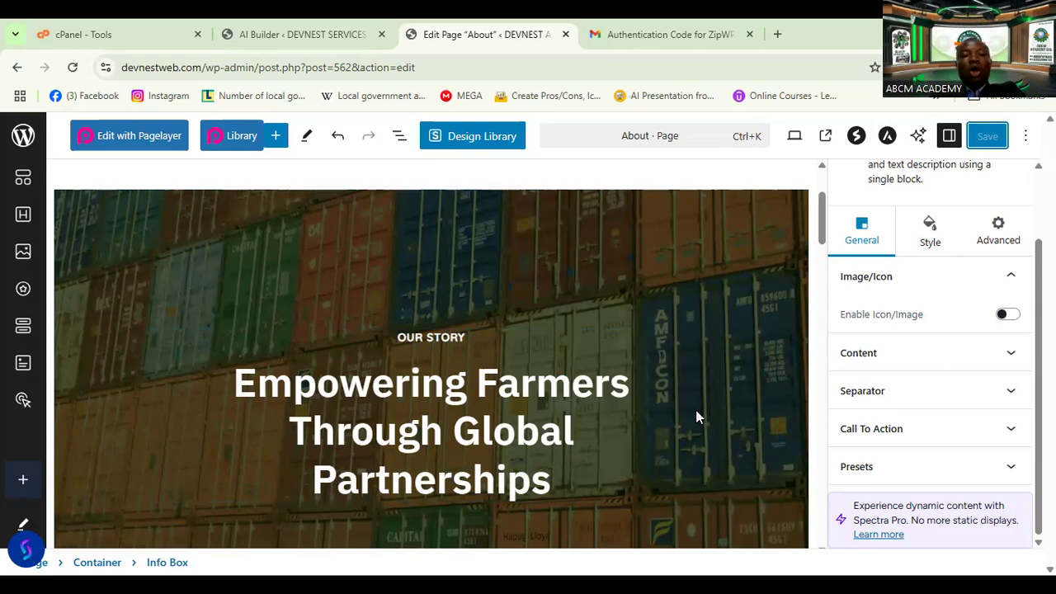
Switch to the full-screen slide now showing Step 5, 'Publish: Go live in minutes!'.
{"action": "key", "text": "alt+Tab"}
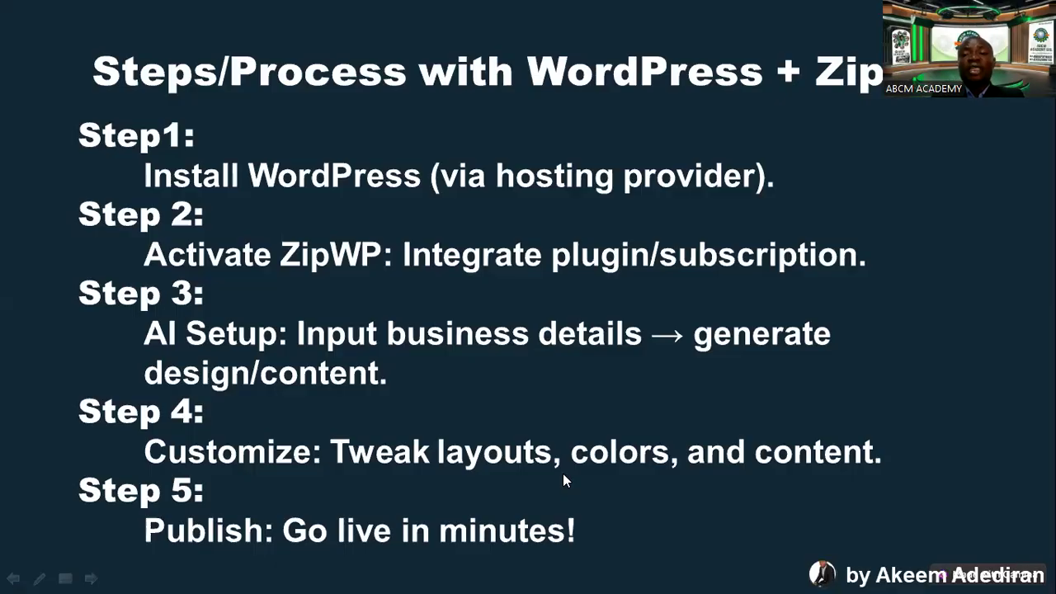